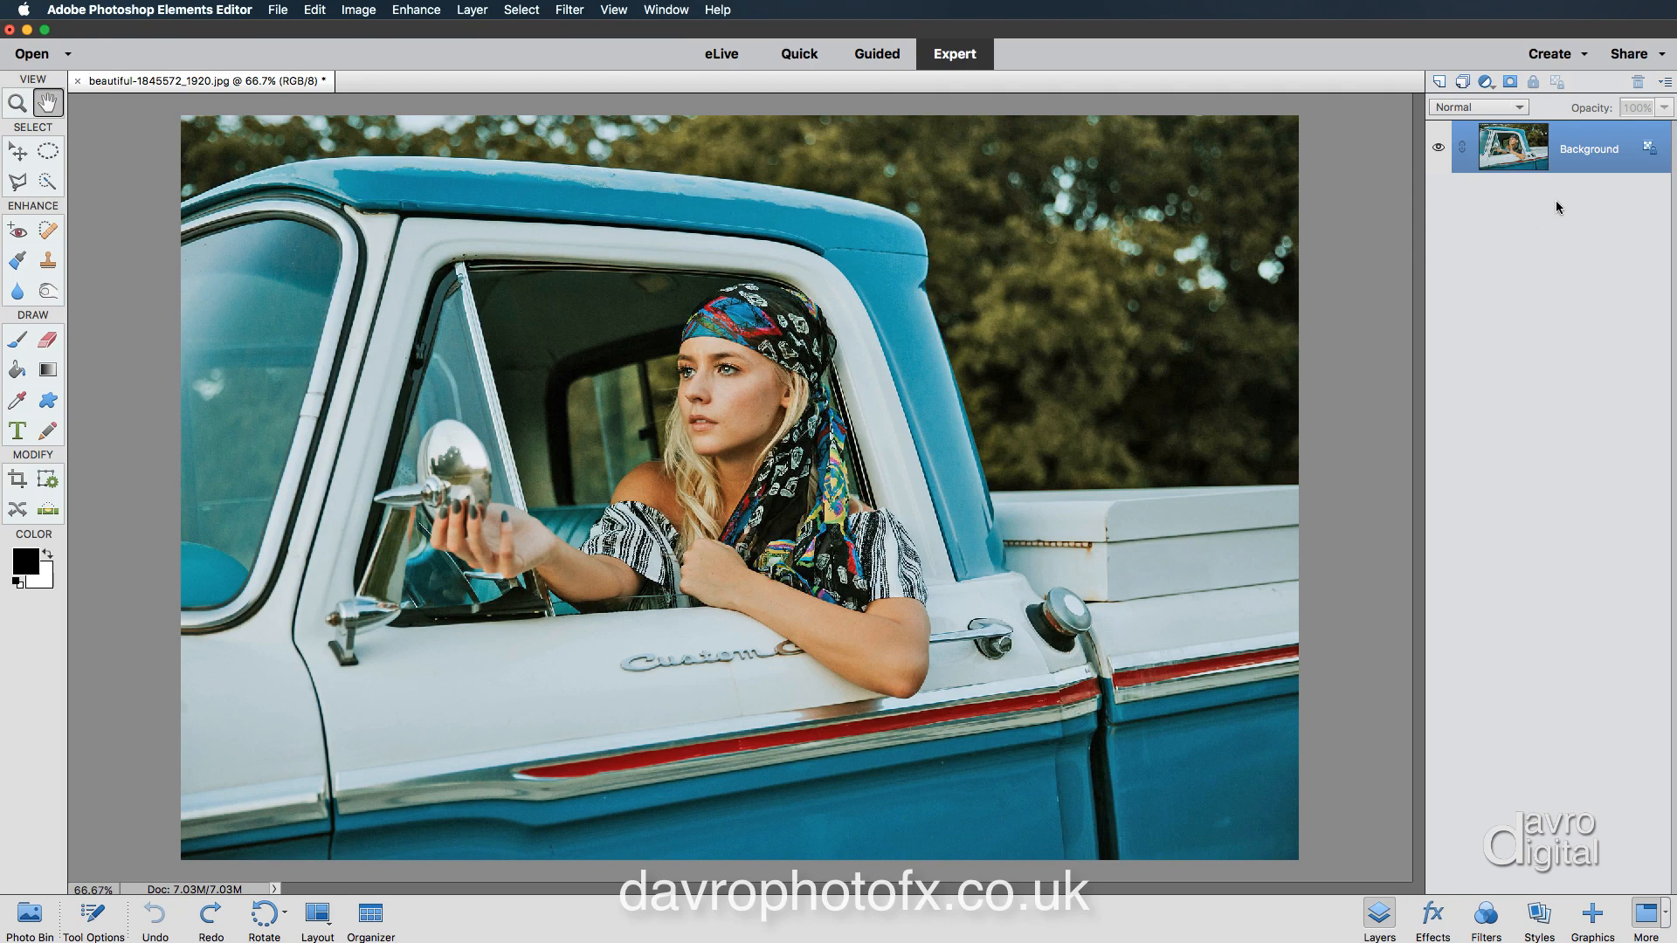
# Duplicate the Background layer and apply a Gaussian Blur with a radius of 0.7 pixels to the copy
pyautogui.press('super+j')
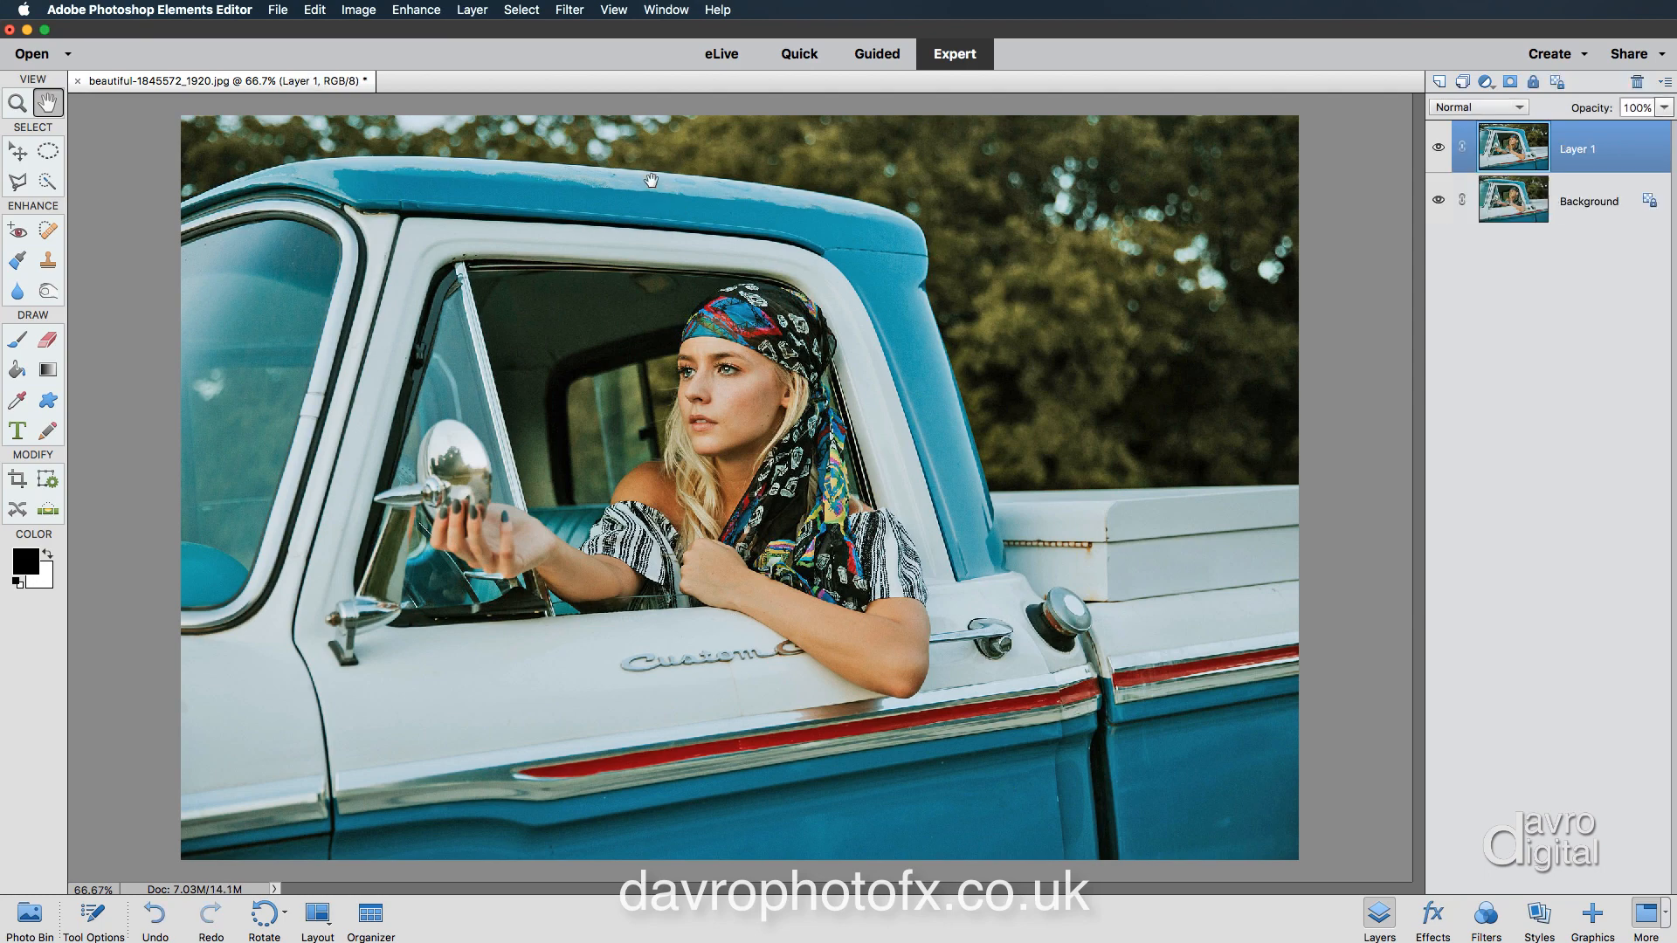
pyautogui.click(566, 10)
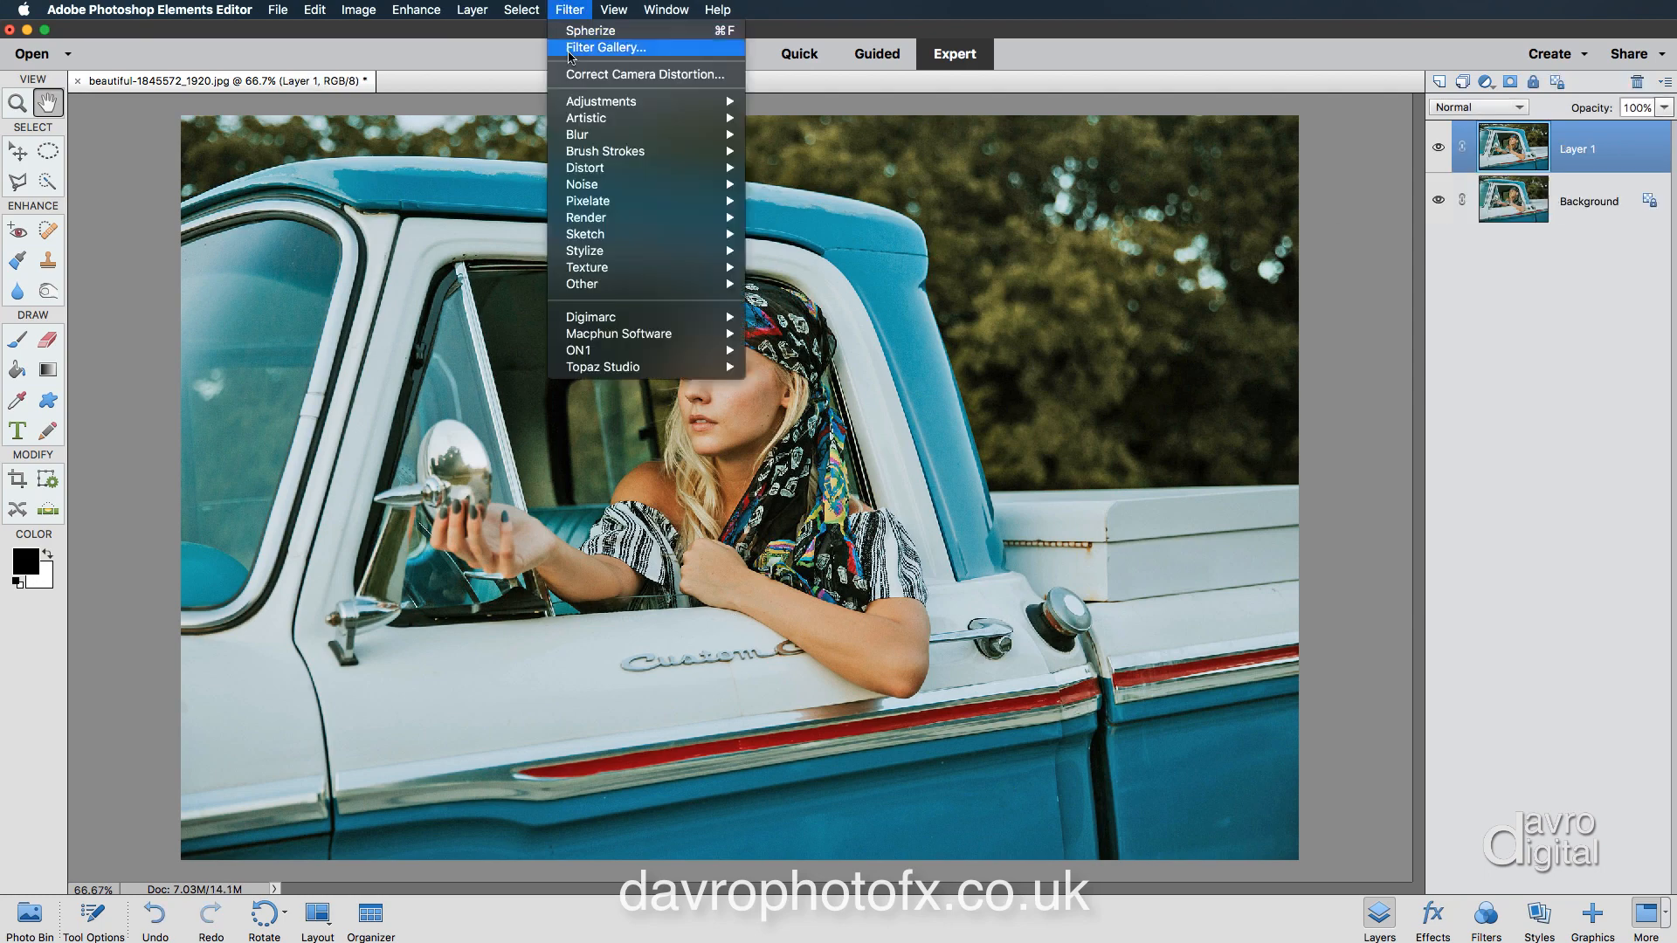
pyautogui.moveTo(570, 138)
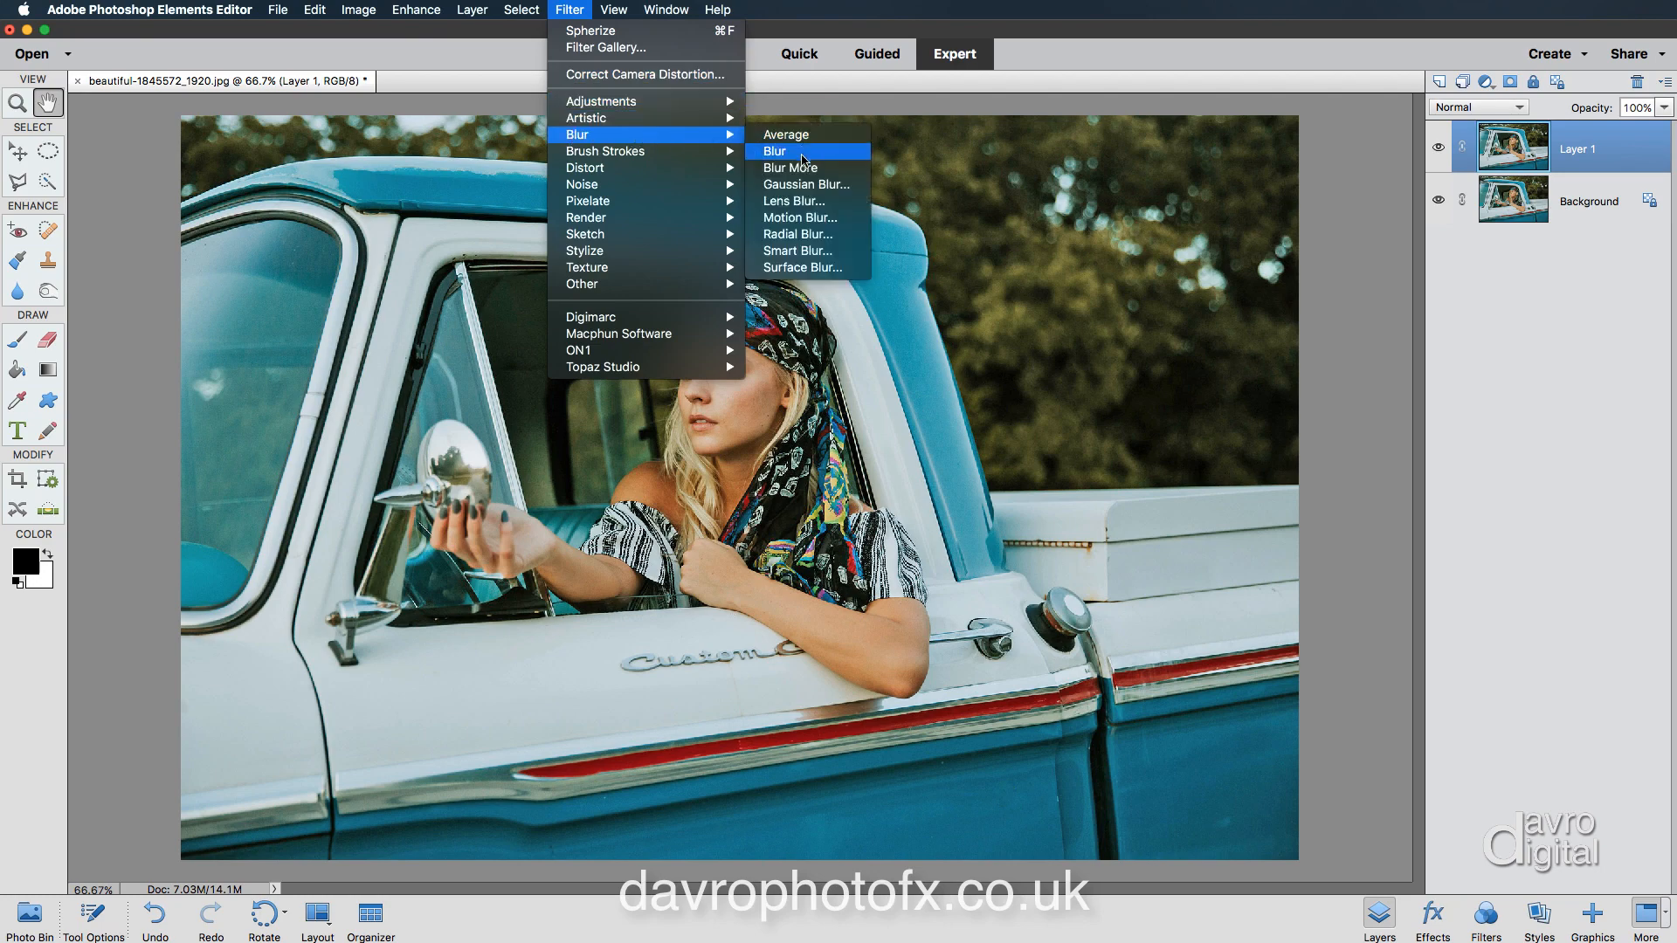
pyautogui.click(802, 186)
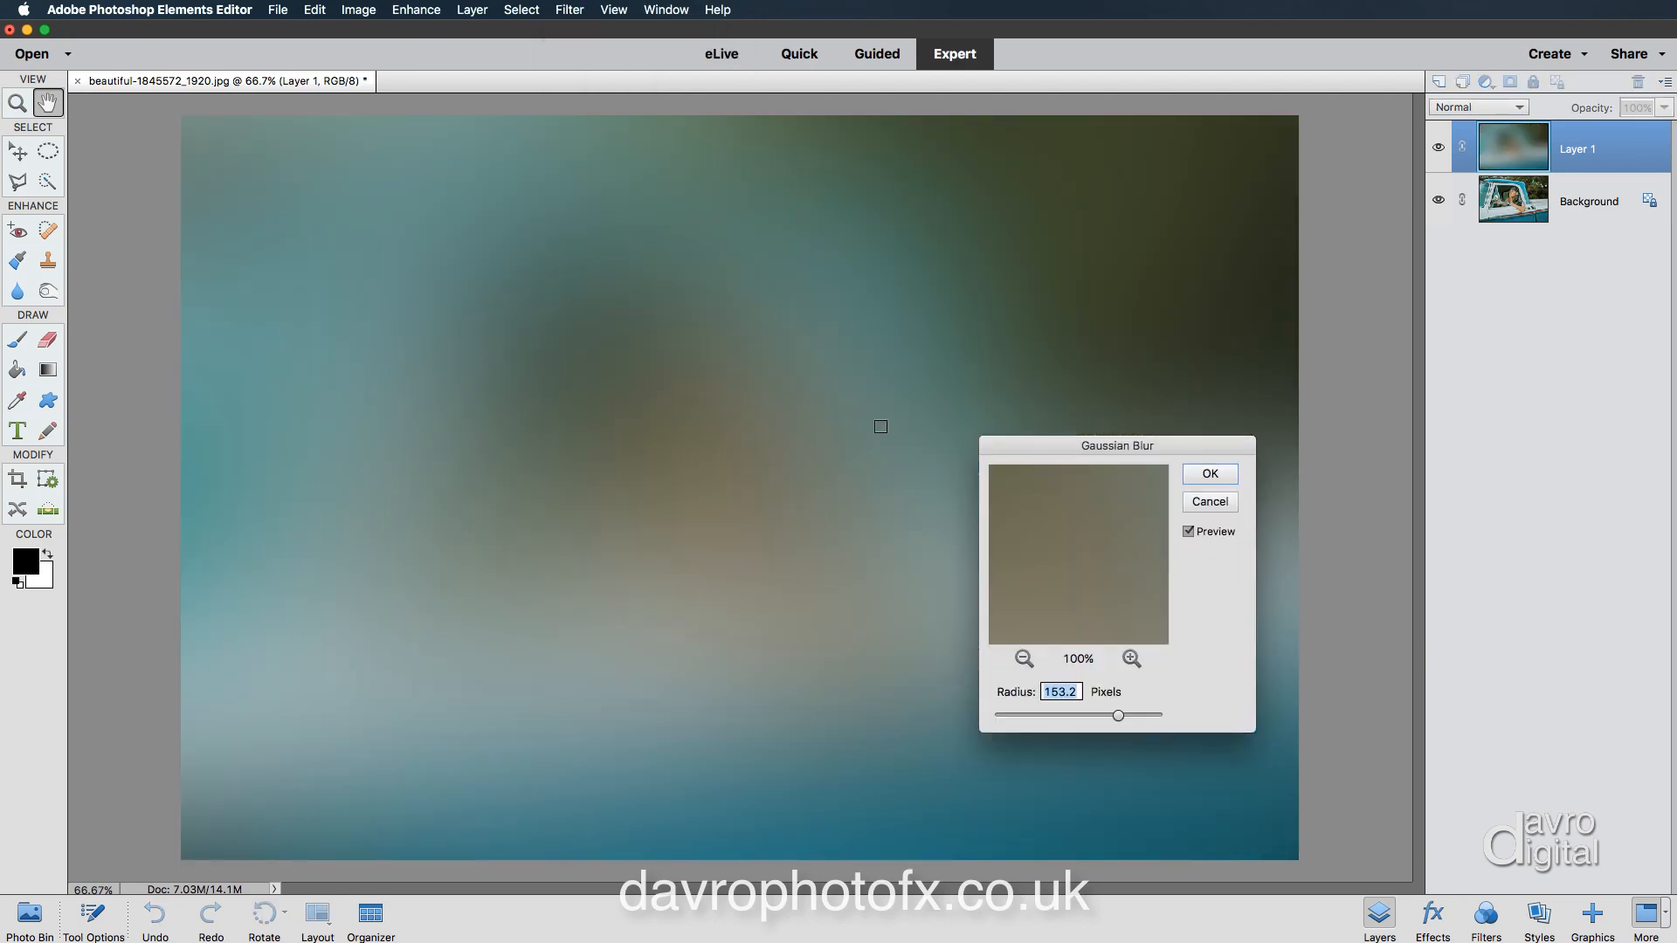
pyautogui.moveTo(1008, 716); pyautogui.dragTo(999, 717)
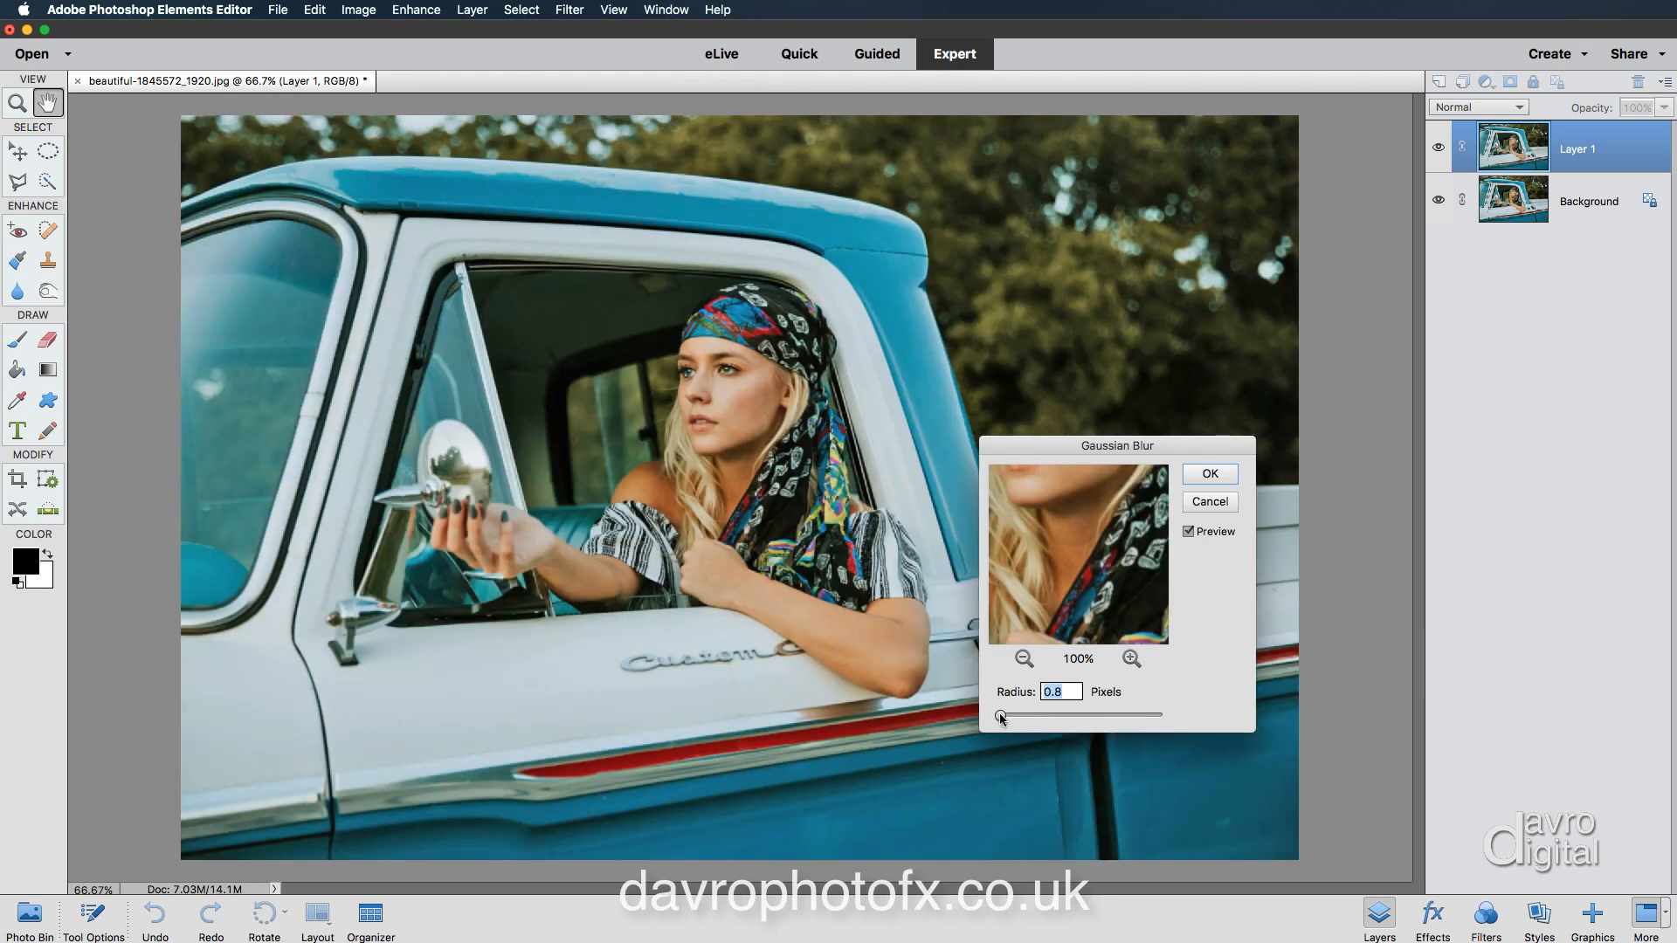
pyautogui.moveTo(1002, 719); pyautogui.dragTo(1001, 719)
pyautogui.click(1189, 531)
pyautogui.click(1189, 532)
pyautogui.moveTo(1077, 524); pyautogui.dragTo(1088, 648)
pyautogui.moveTo(1055, 572)
pyautogui.mouseDown()
pyautogui.moveTo(1063, 584)
pyautogui.moveTo(1015, 585)
pyautogui.moveTo(1005, 549)
pyautogui.moveTo(1027, 540)
pyautogui.moveTo(1055, 582)
pyautogui.mouseUp()
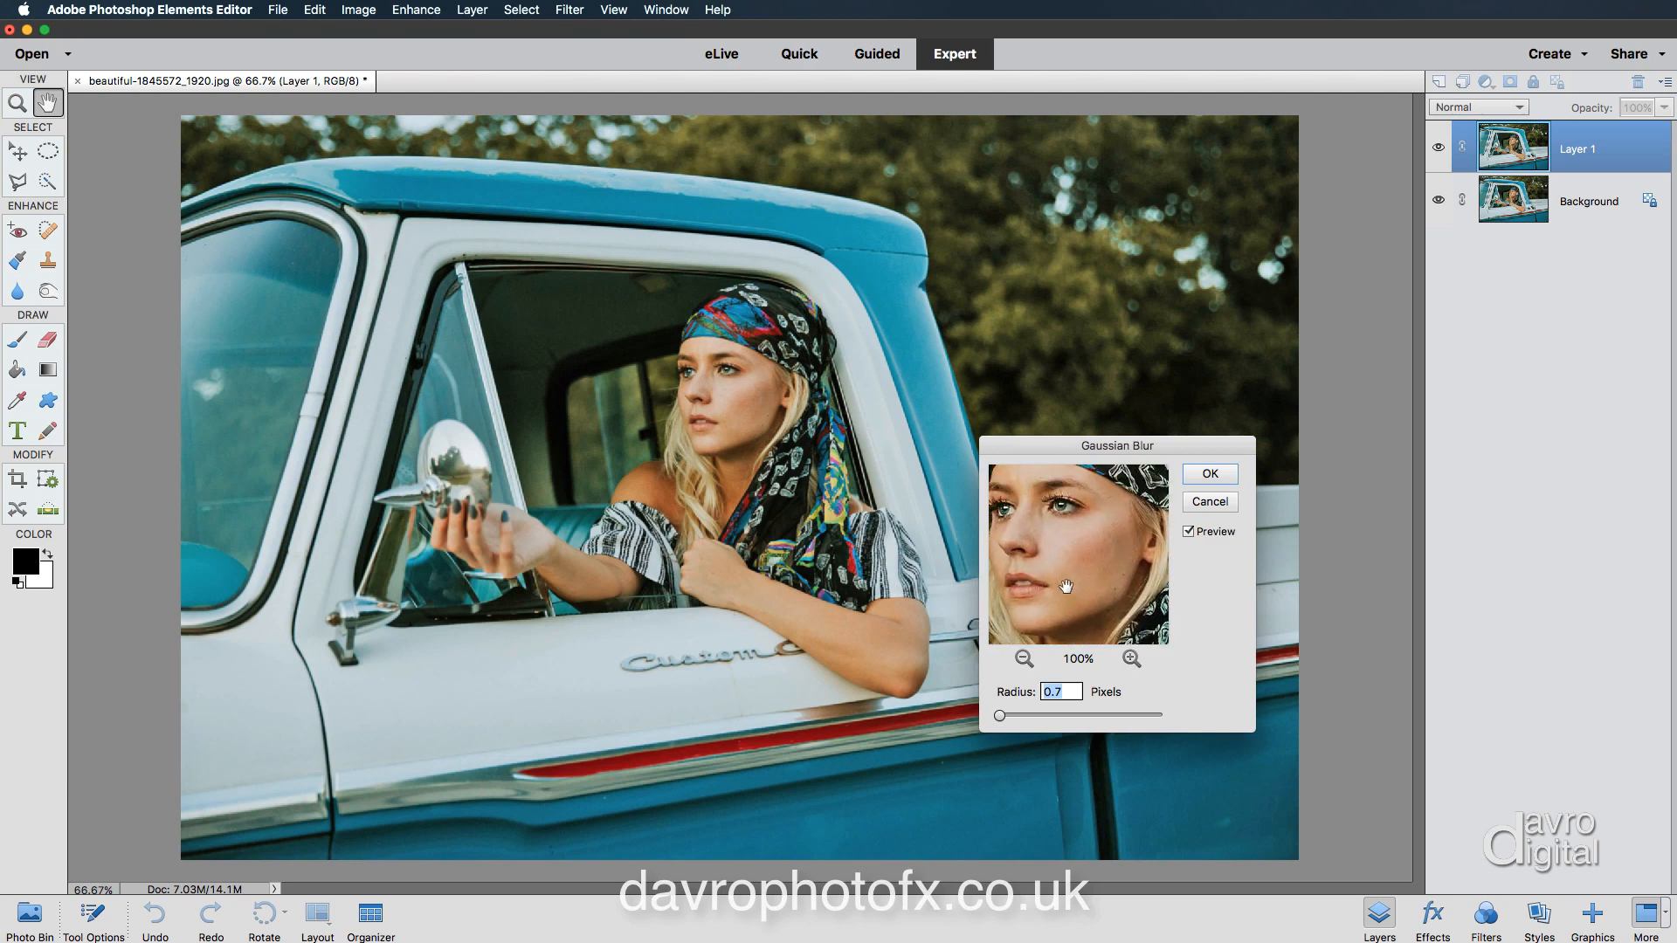
pyautogui.click(1205, 472)
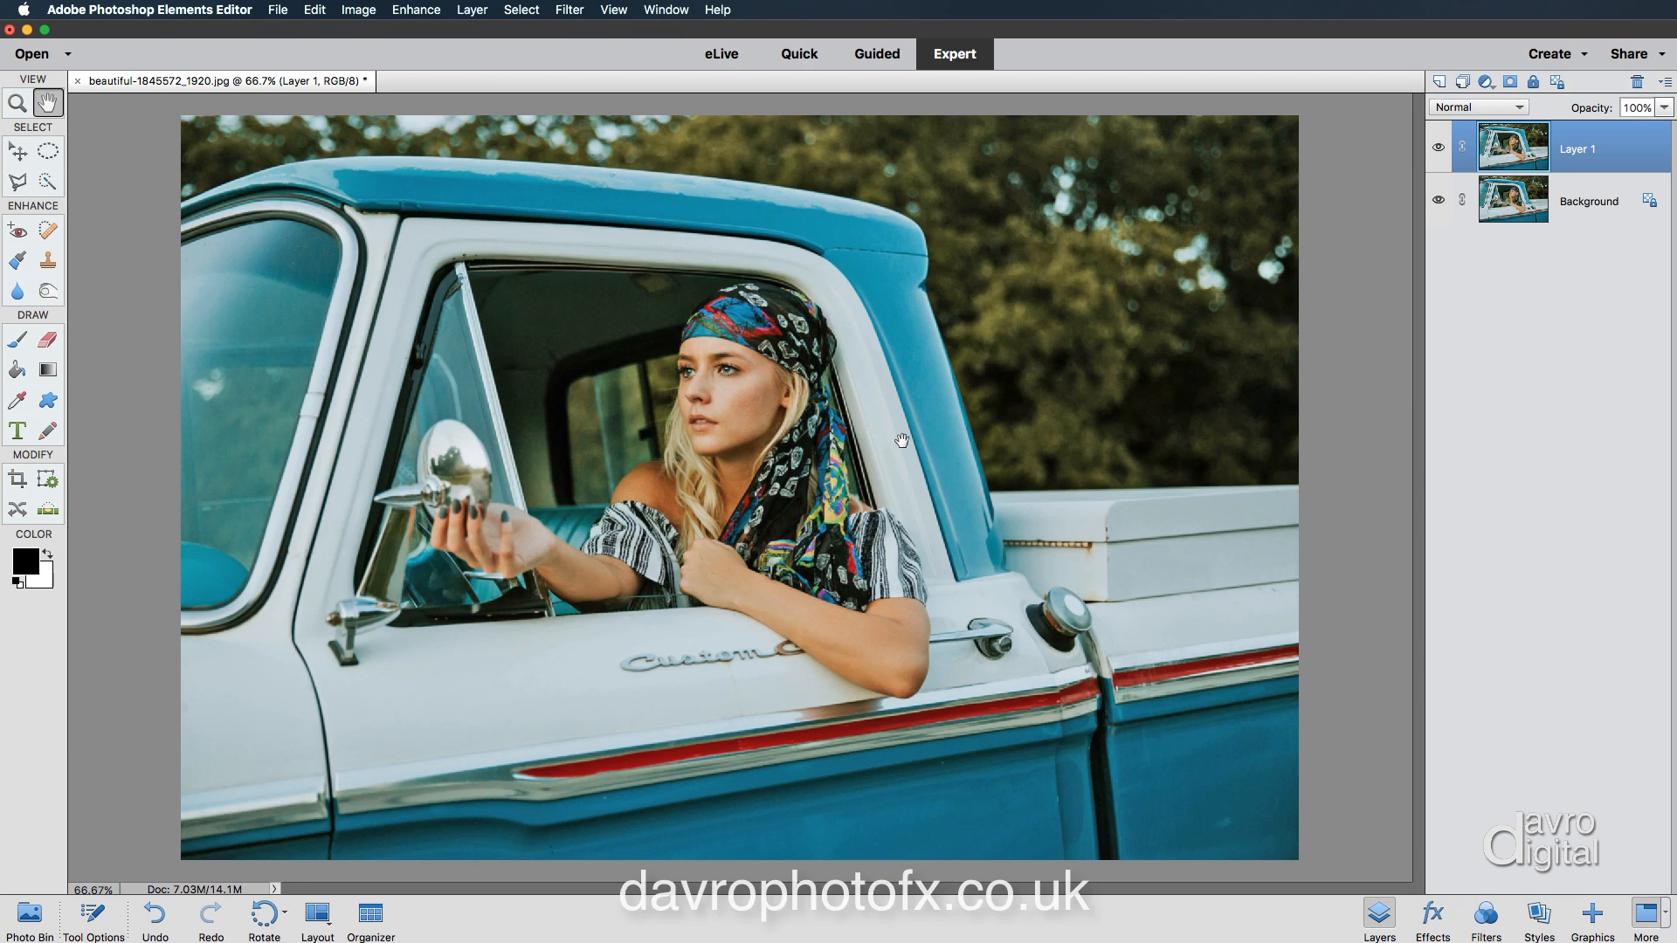
# Choose the Grain texture in the Filter Gallery for Layer 1 and preview it at 100%
pyautogui.click(569, 11)
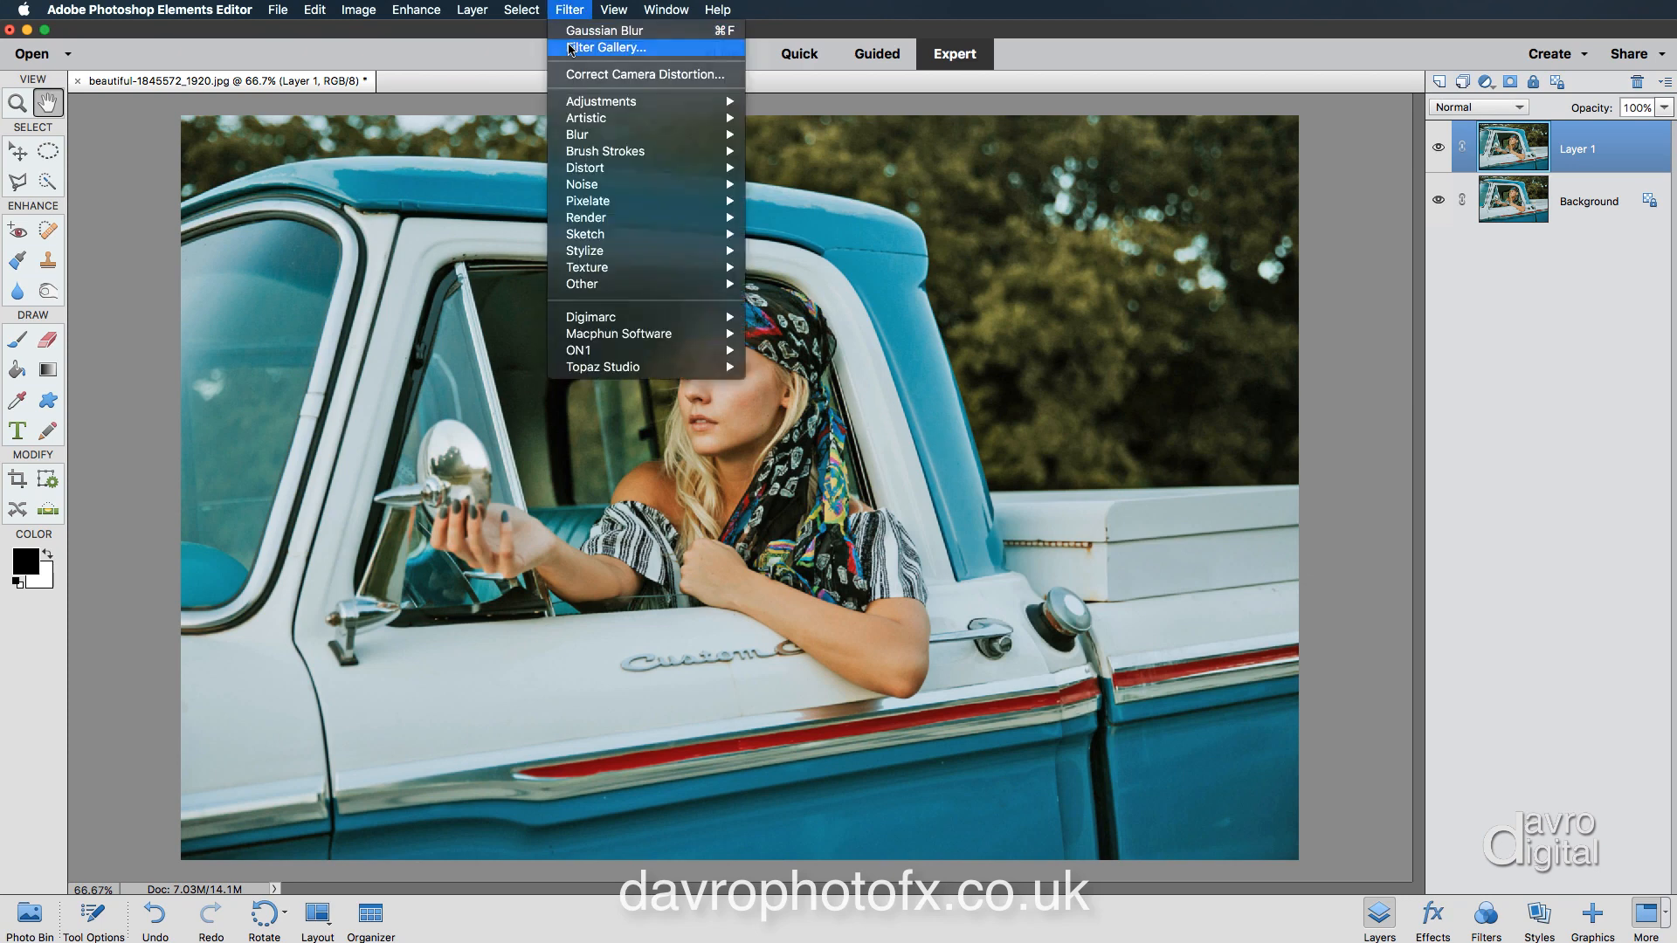
pyautogui.click(569, 48)
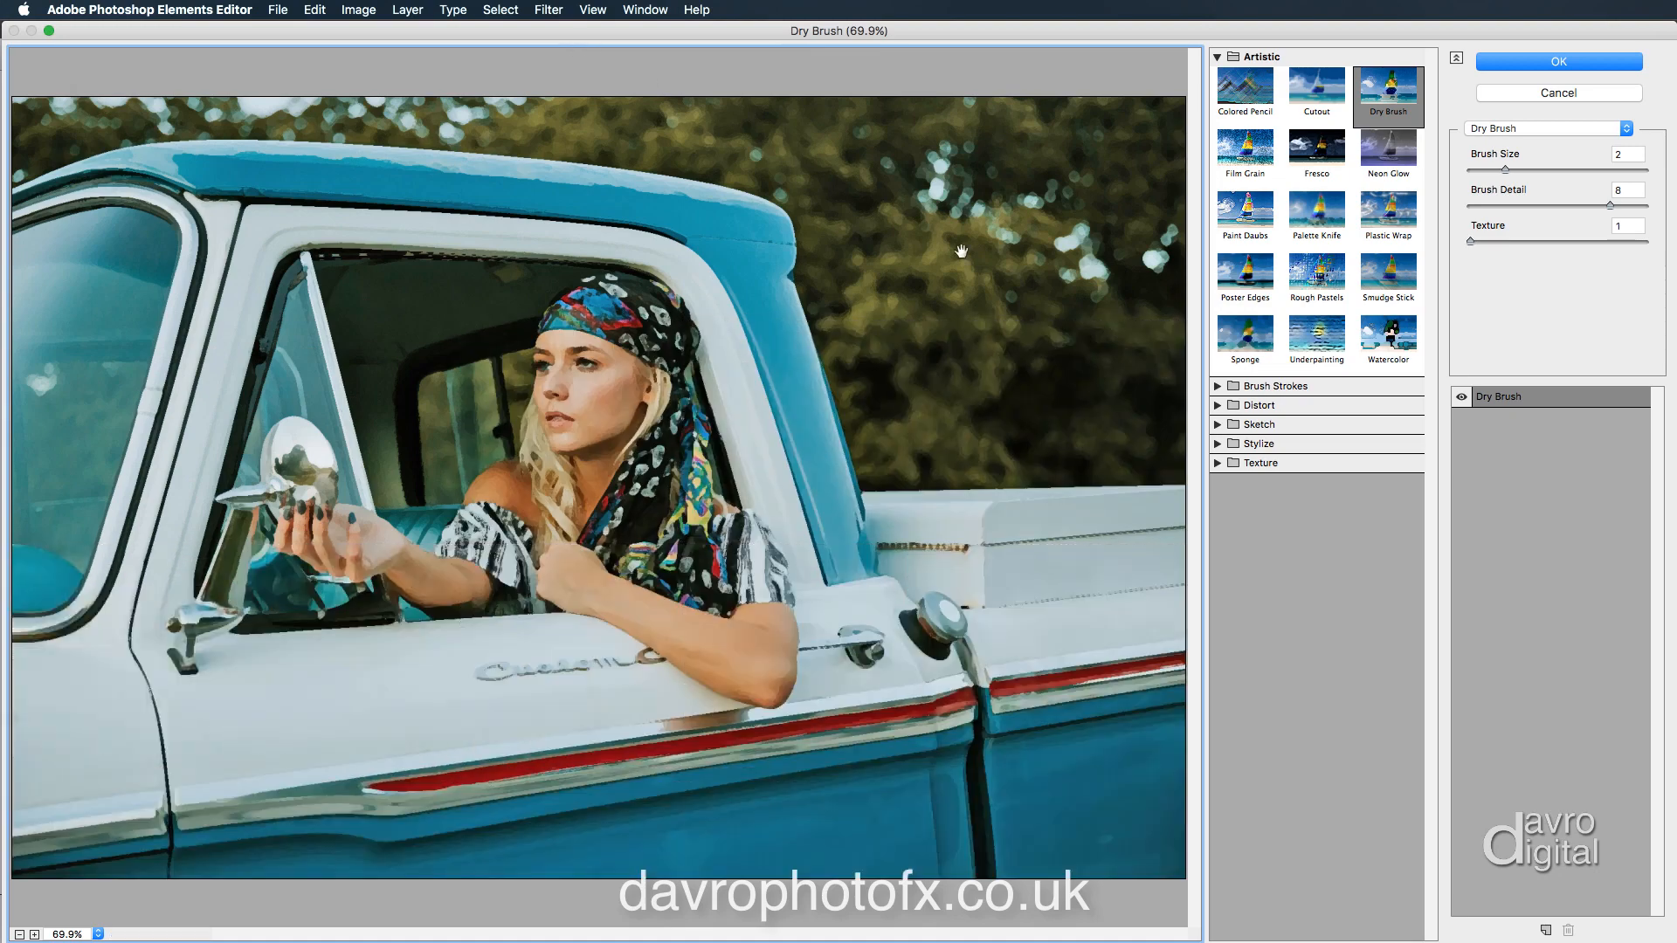
pyautogui.click(1300, 466)
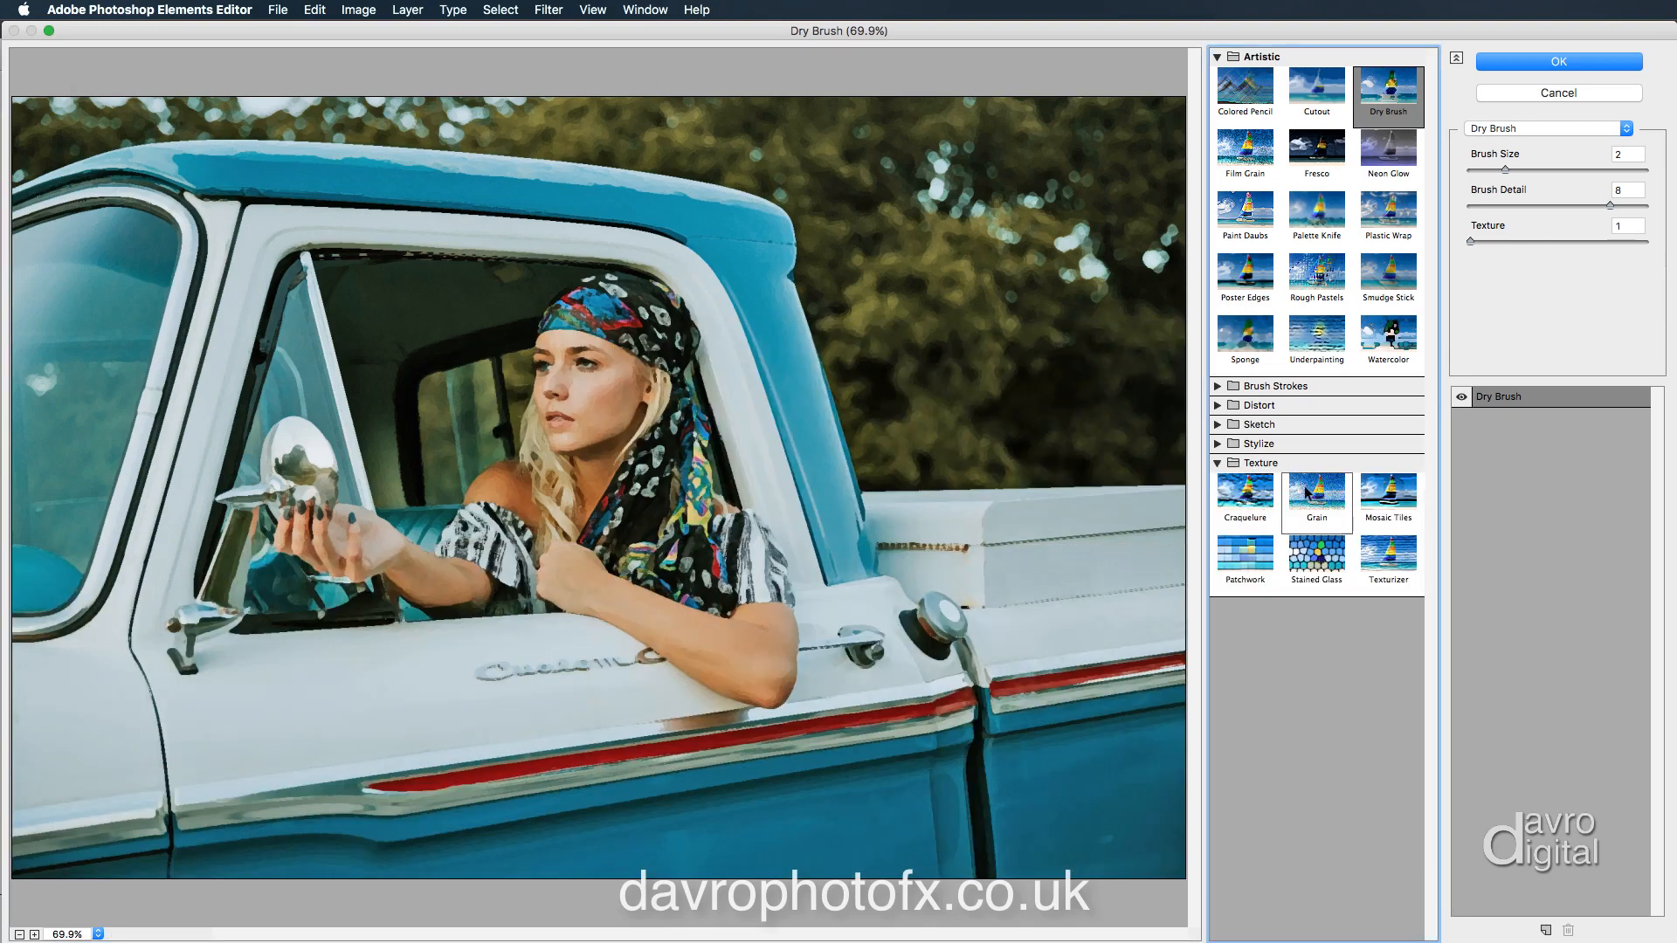
pyautogui.click(1314, 502)
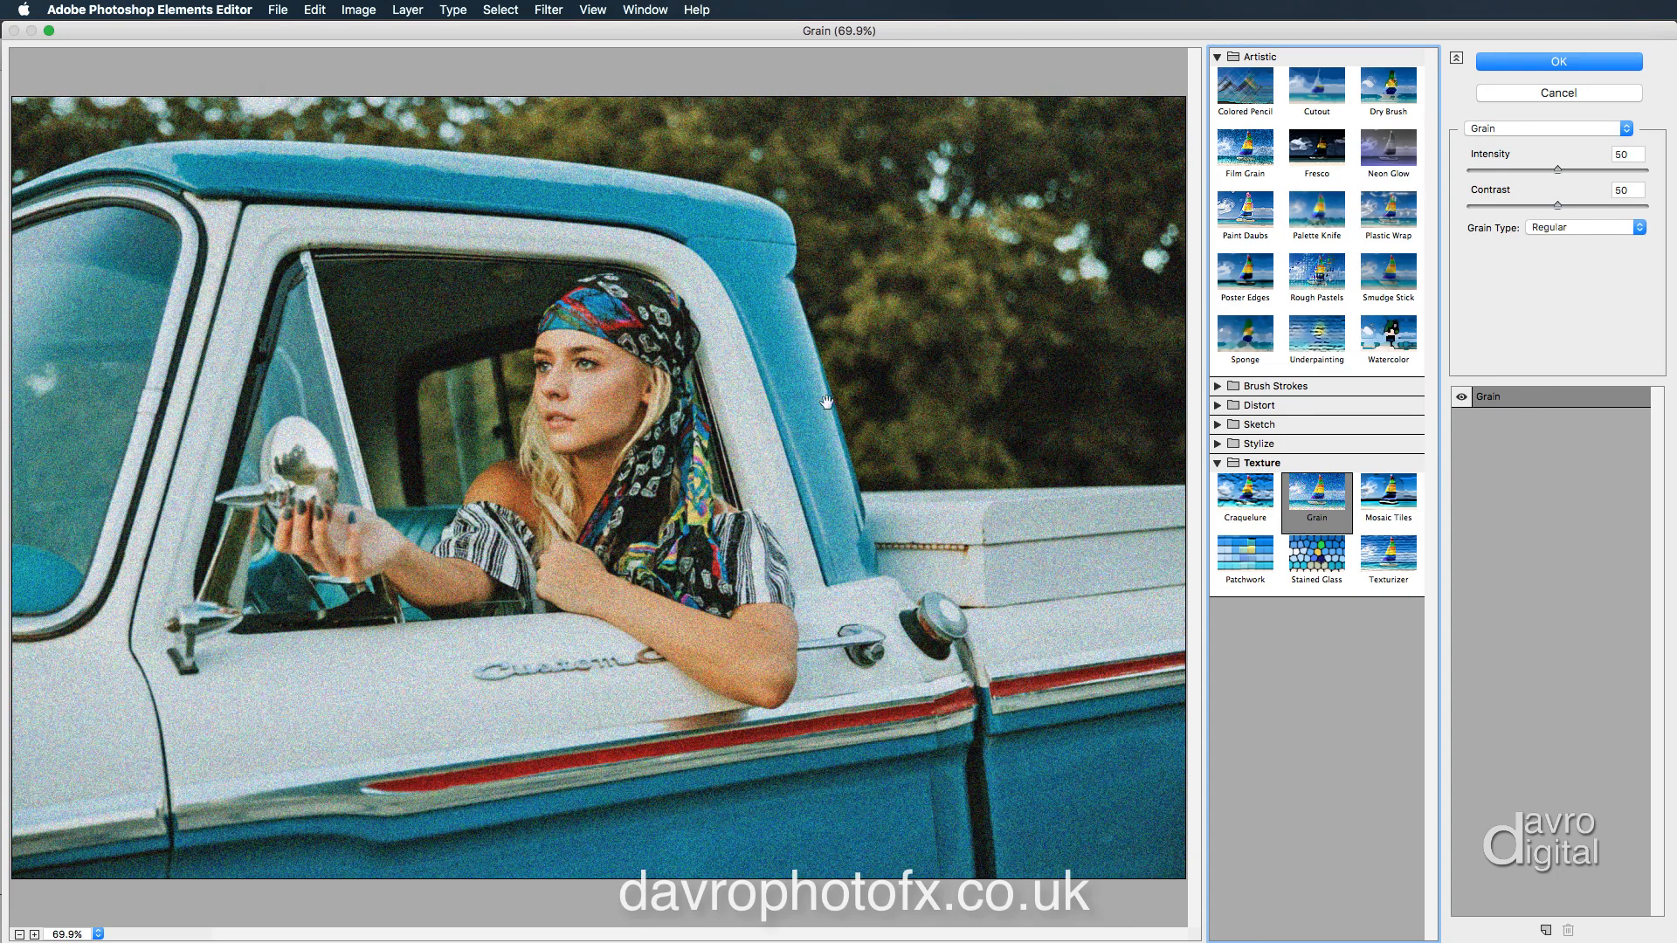
pyautogui.click(776, 418)
pyautogui.rightClick(776, 418)
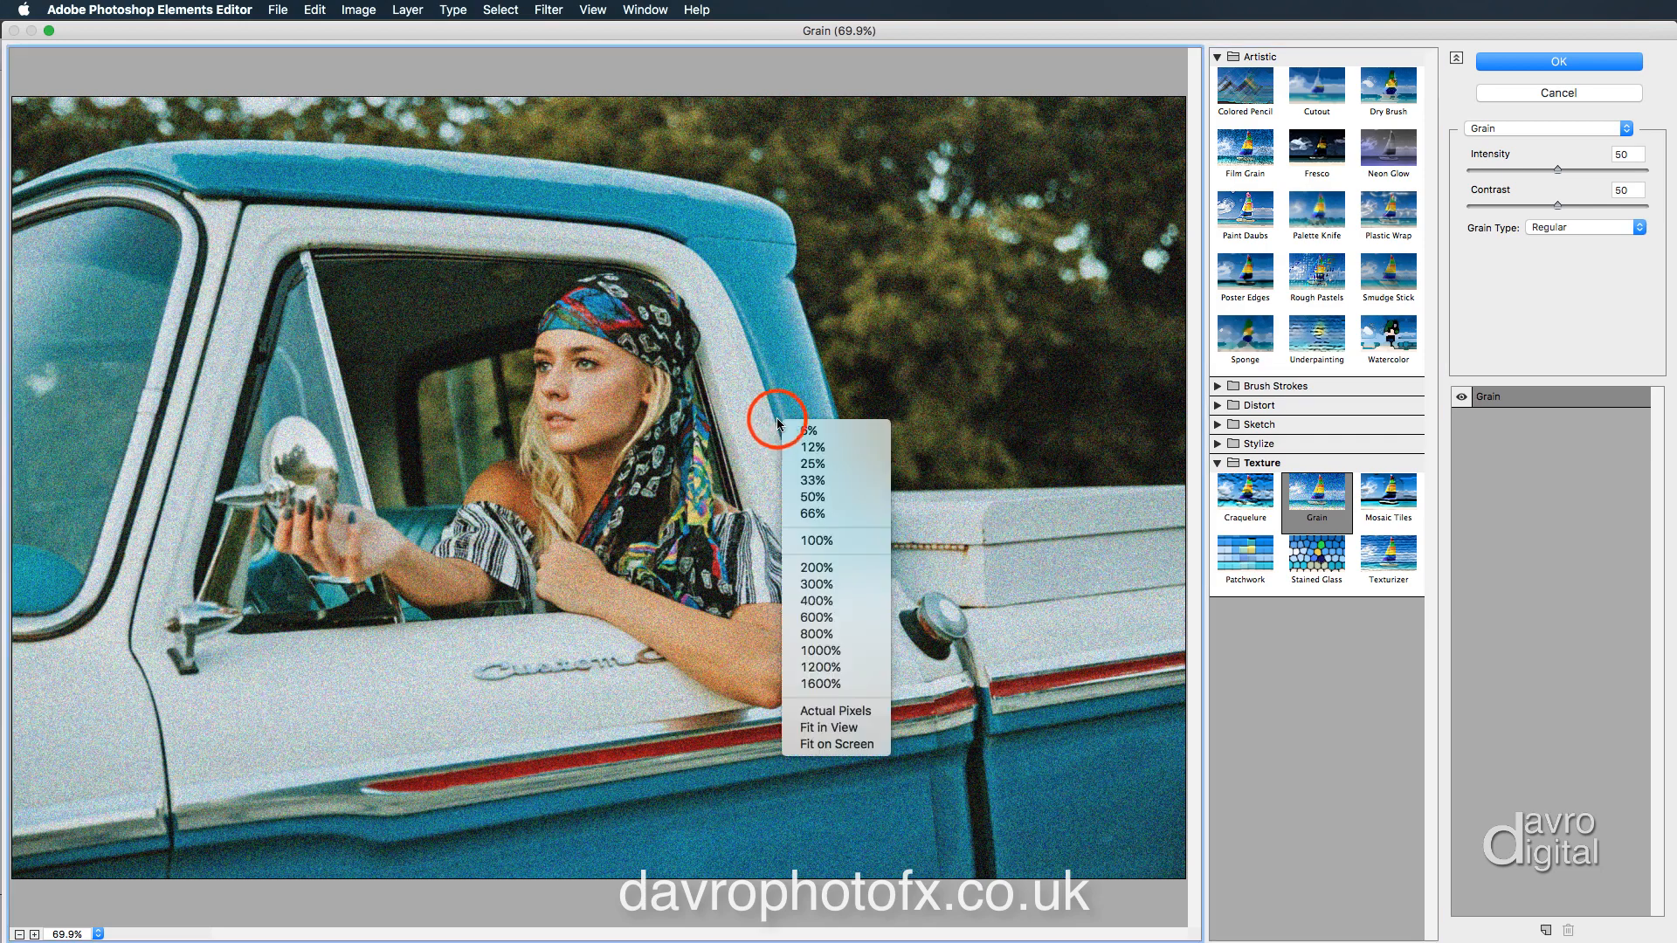
pyautogui.click(805, 540)
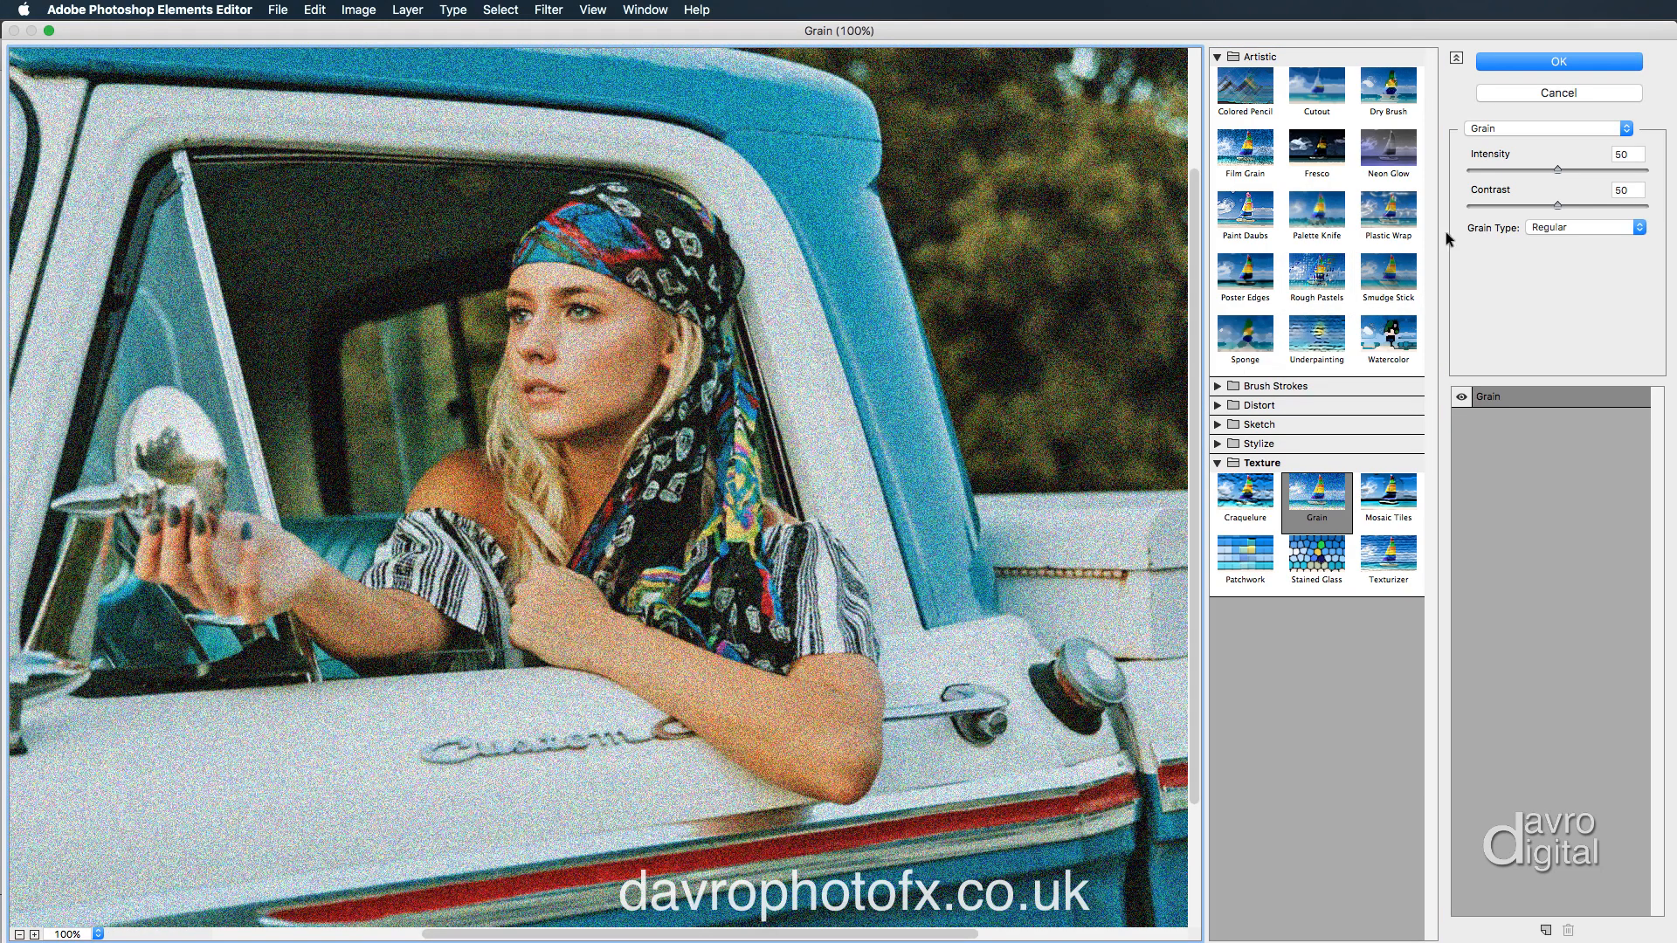
# Set the grain intensity to about 15 with the Soft grain type and apply the filter to Layer 1
pyautogui.click(1490, 166)
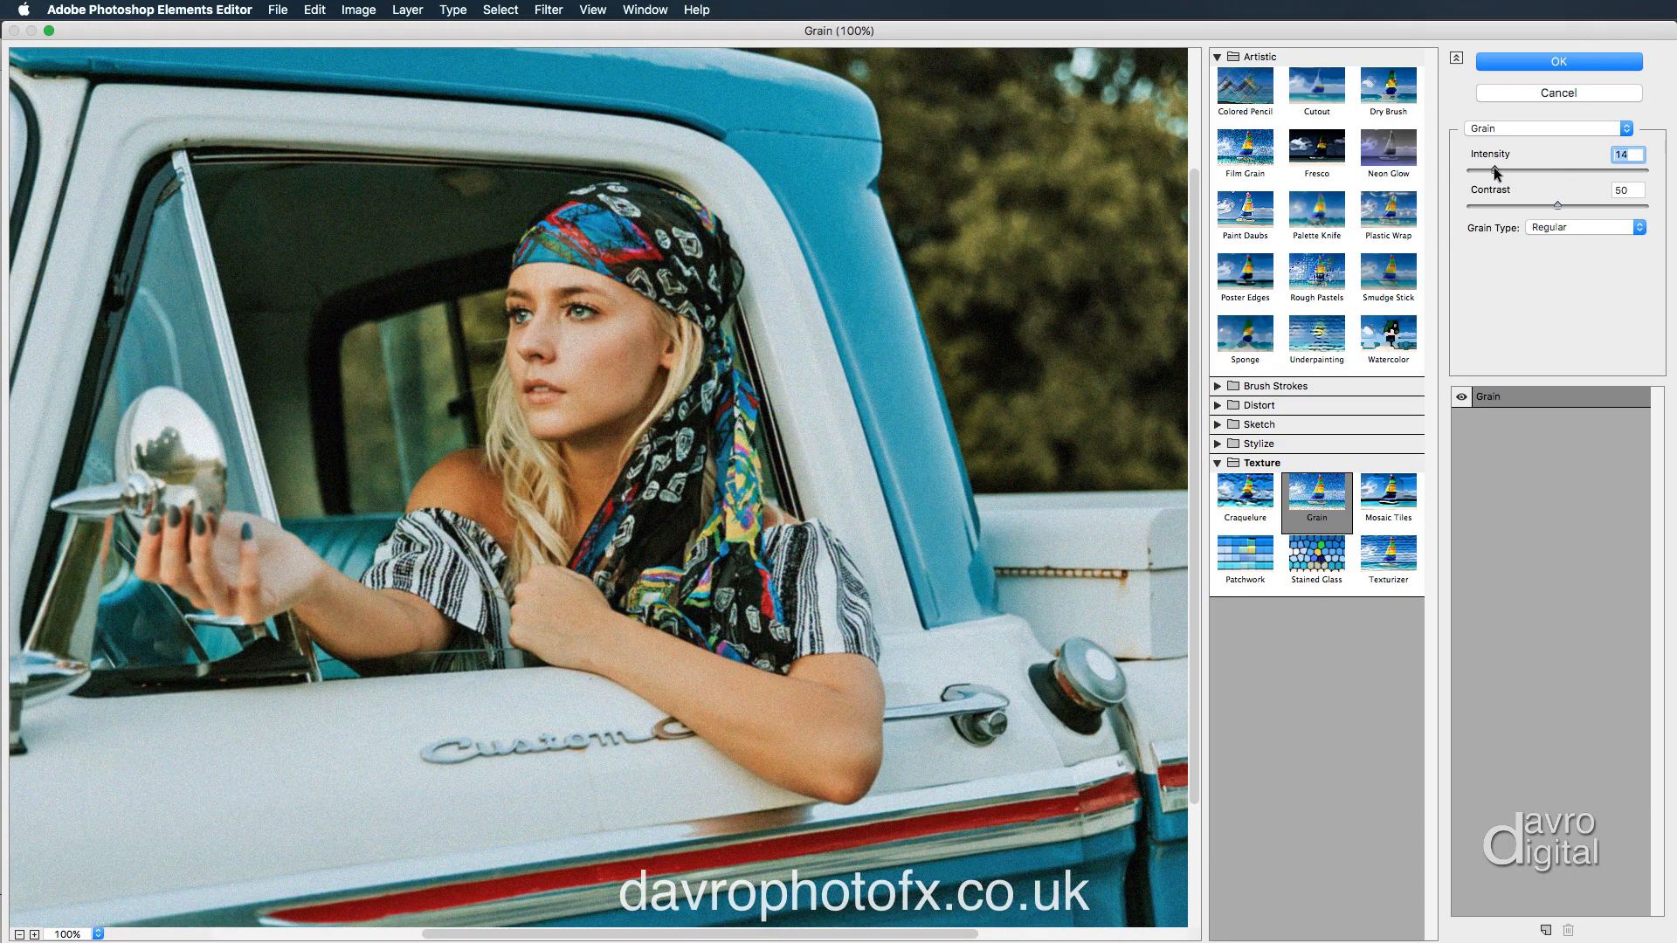
pyautogui.click(1493, 165)
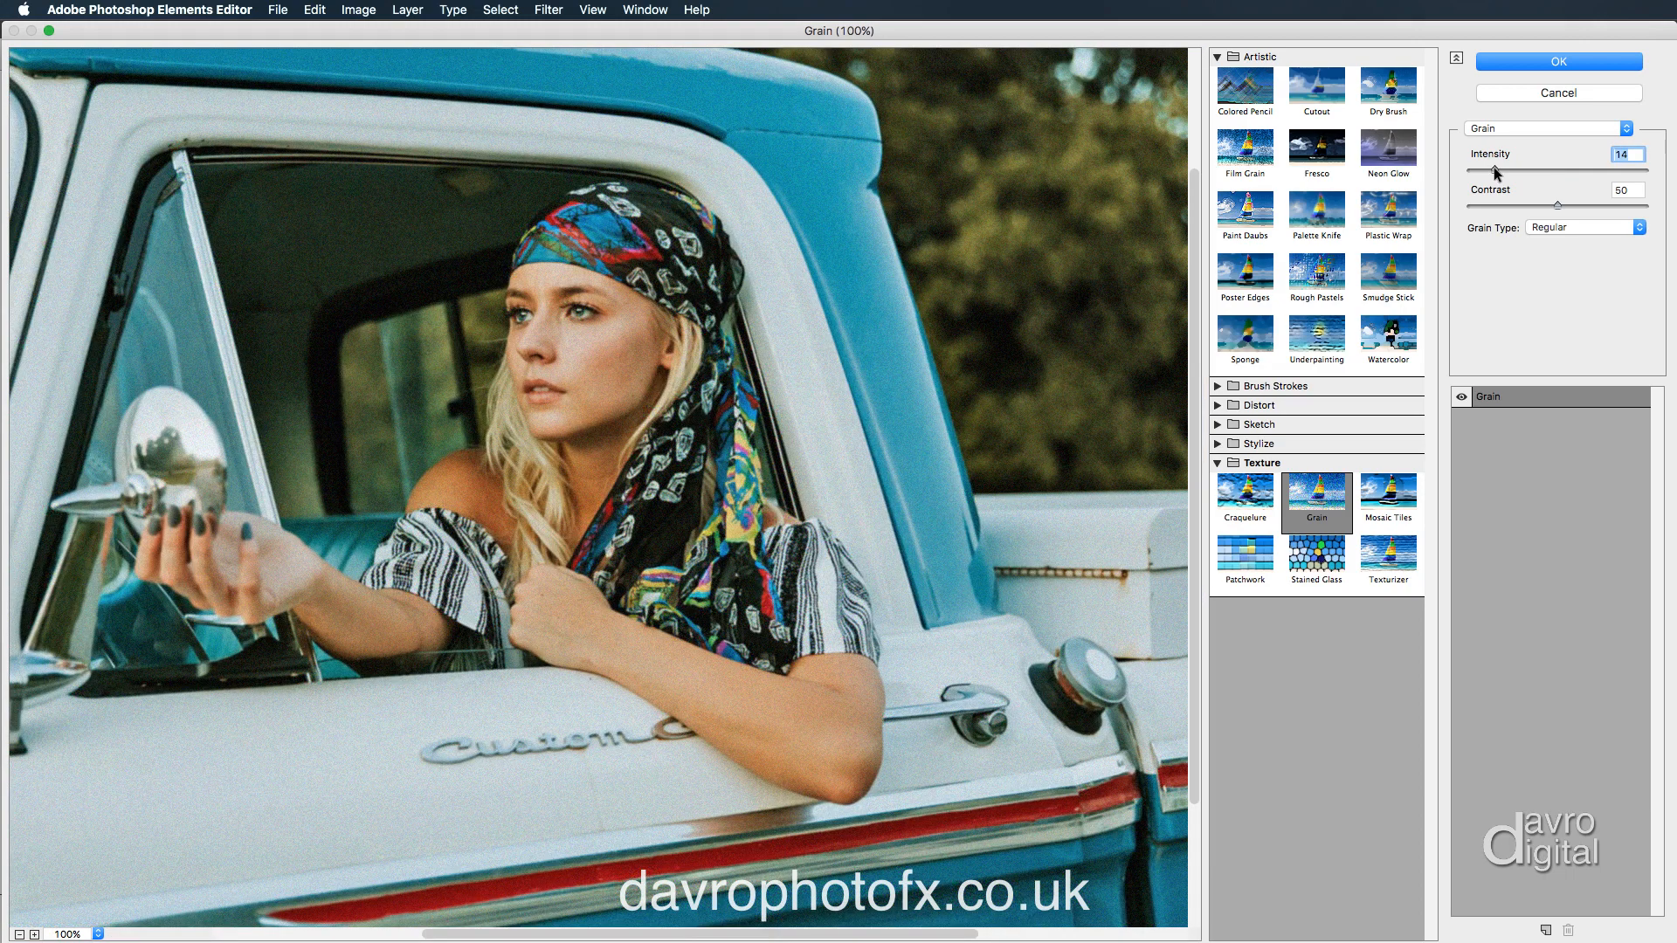
pyautogui.click(1543, 228)
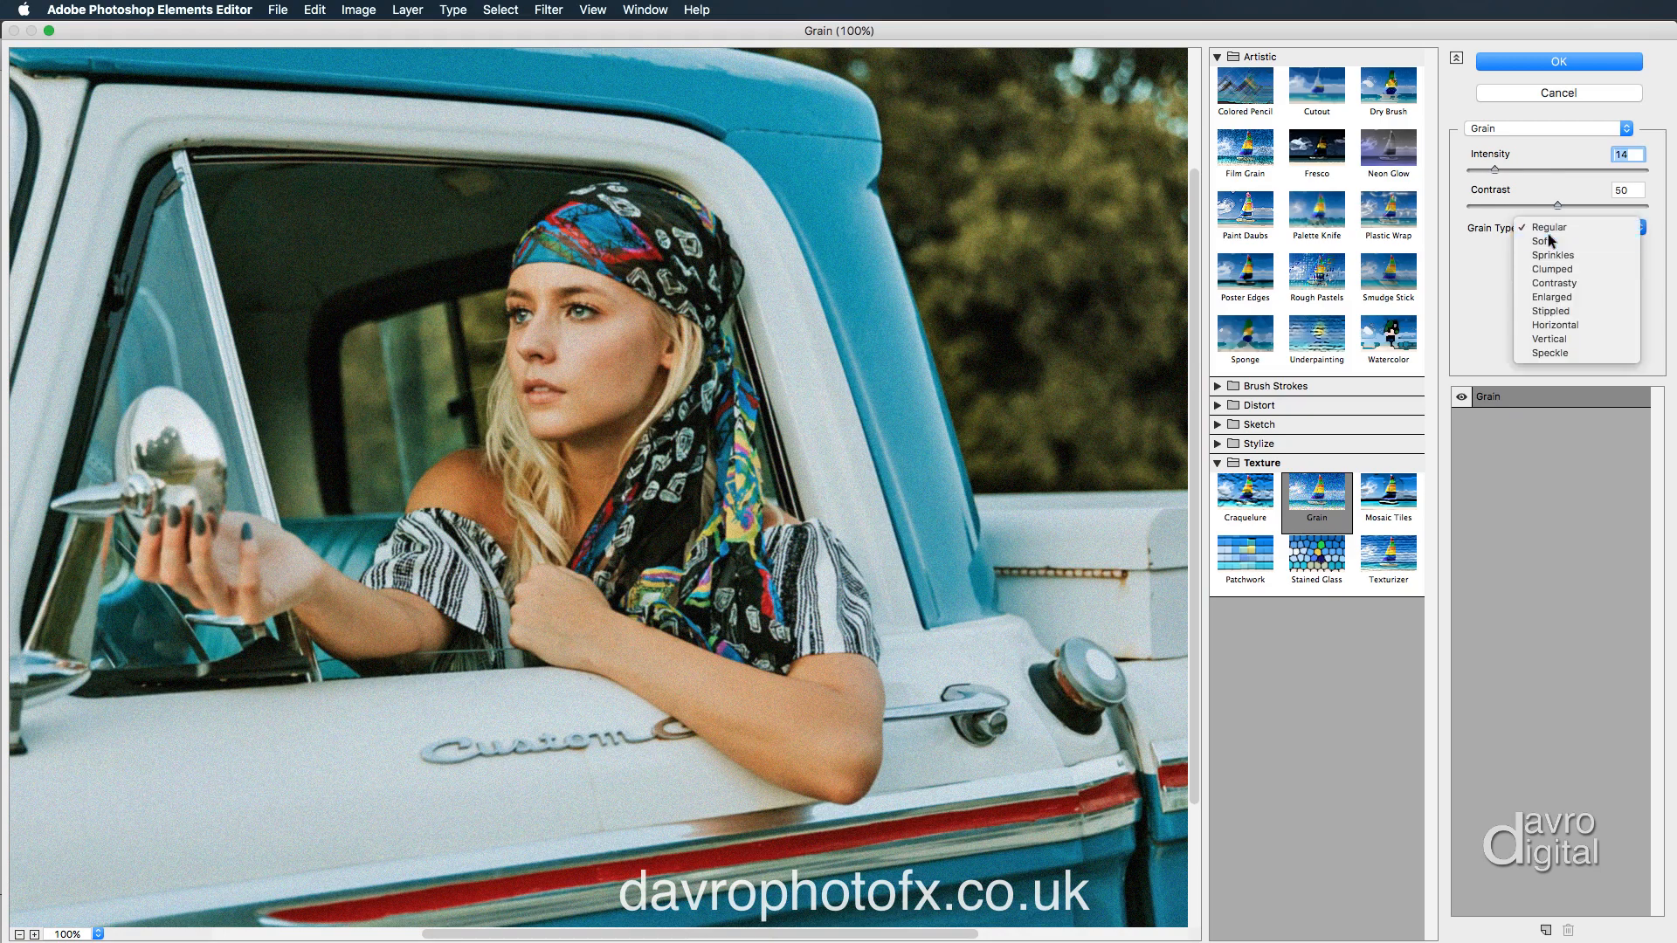
pyautogui.click(1548, 240)
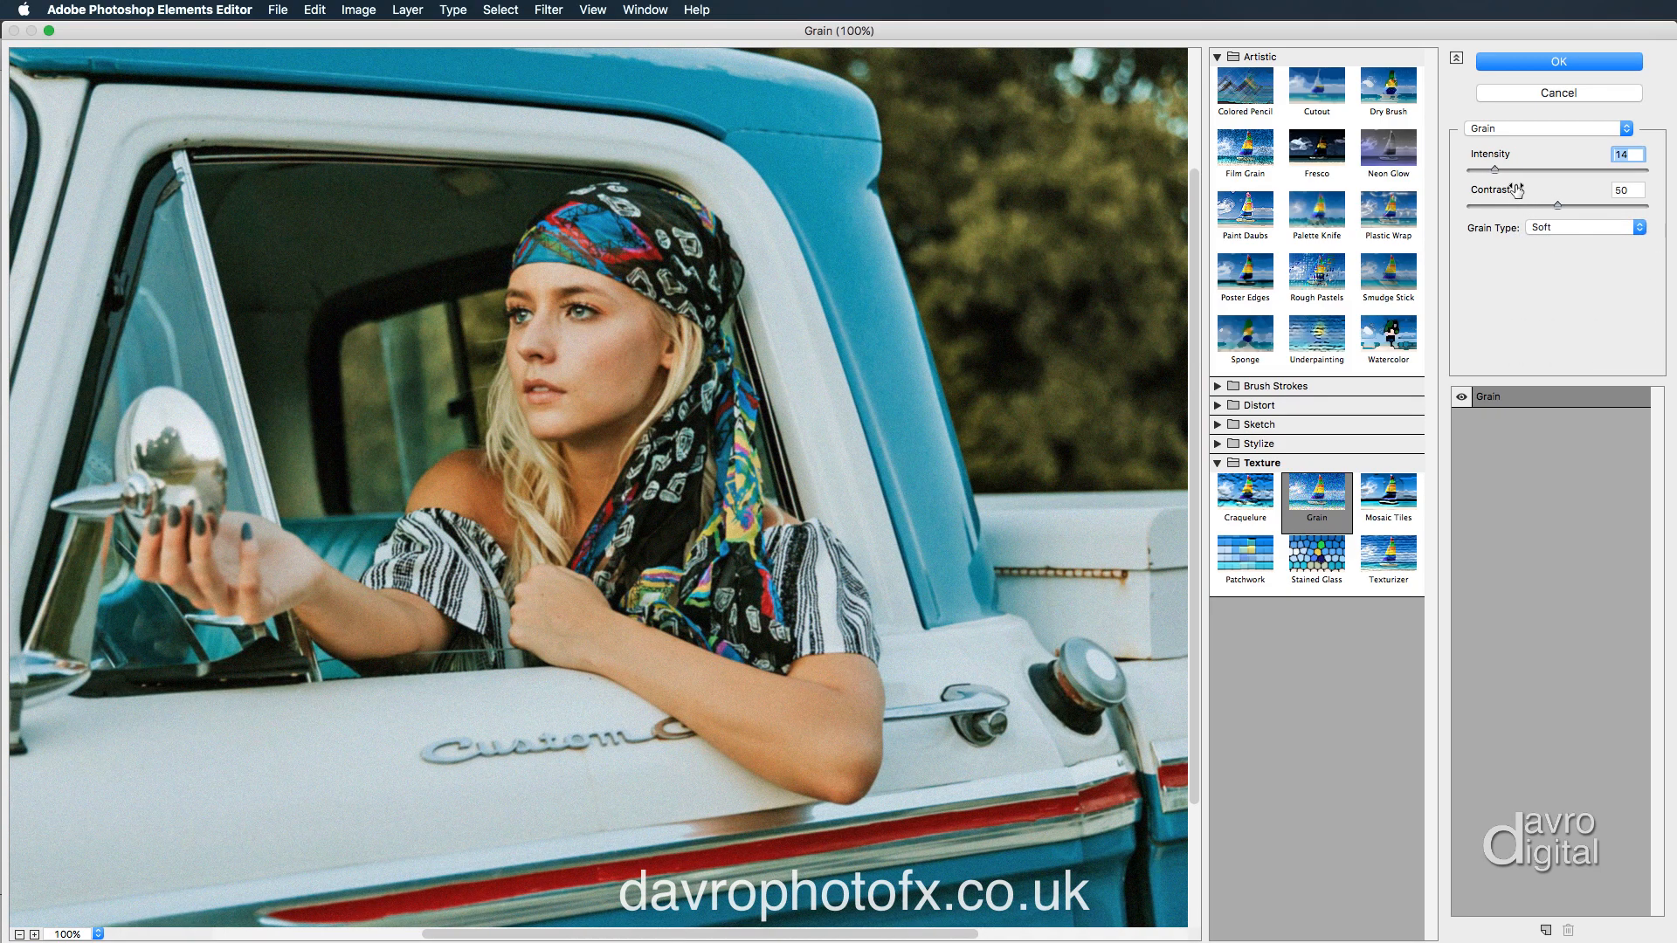
pyautogui.click(1462, 398)
pyautogui.click(1462, 399)
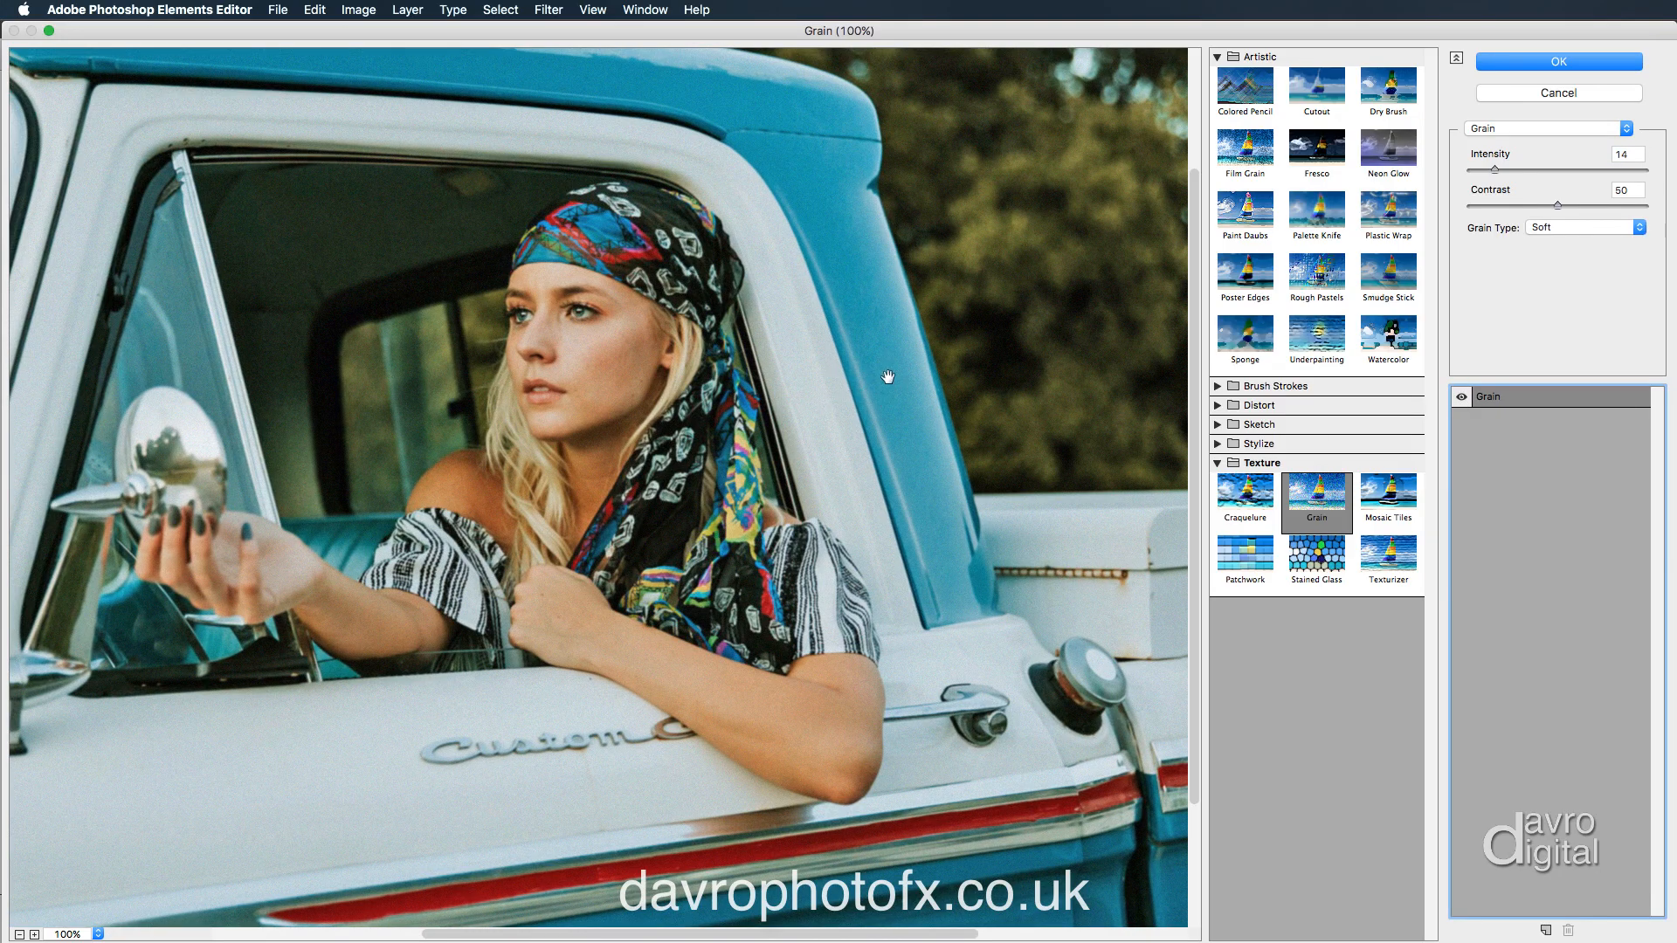
pyautogui.click(1491, 169)
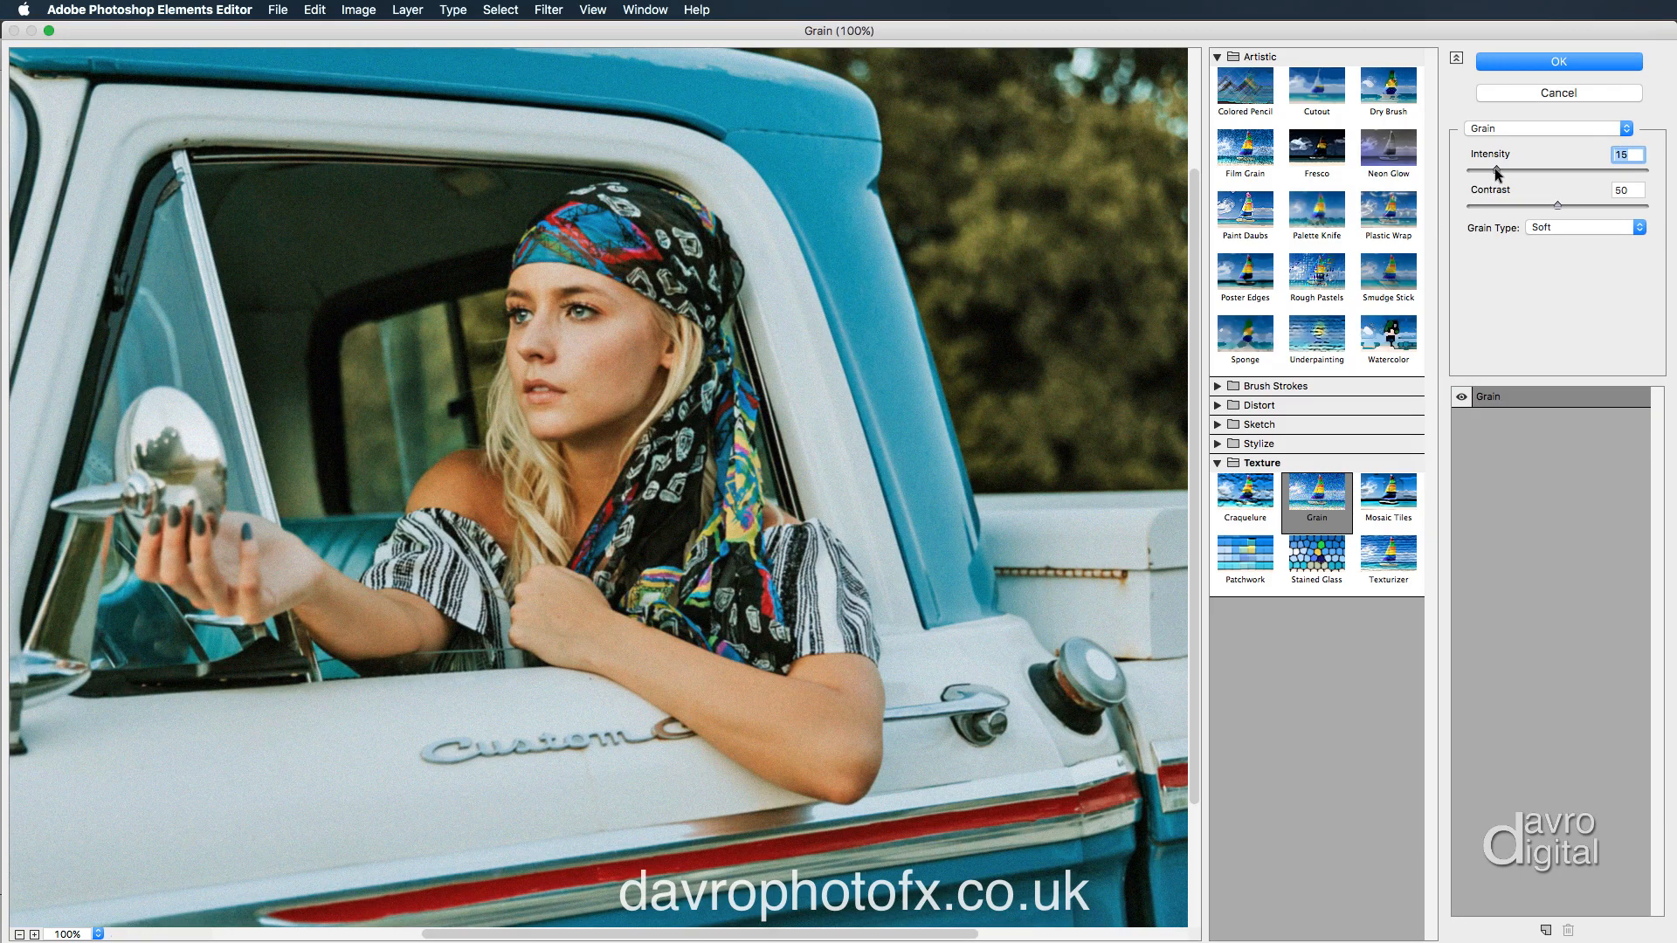
pyautogui.moveTo(1494, 169); pyautogui.dragTo(1496, 169)
pyautogui.click(1525, 63)
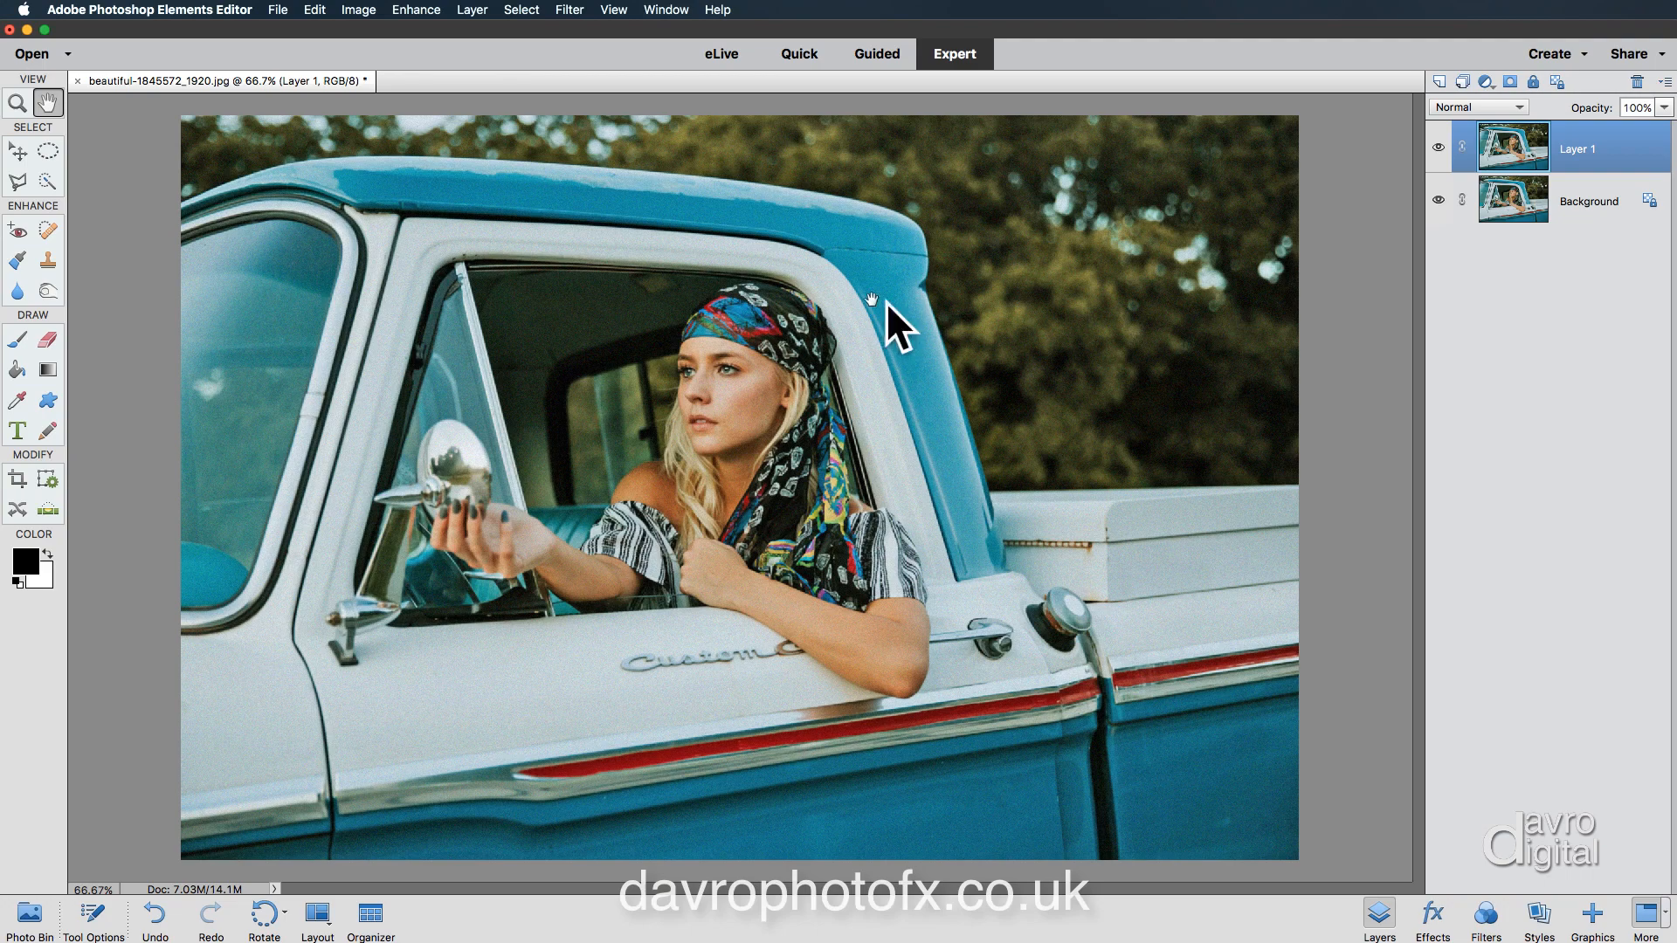
# Apply a Spherize distortion of -4% in Normal mode to Layer 1 and compare it with the original photo
pyautogui.click(566, 9)
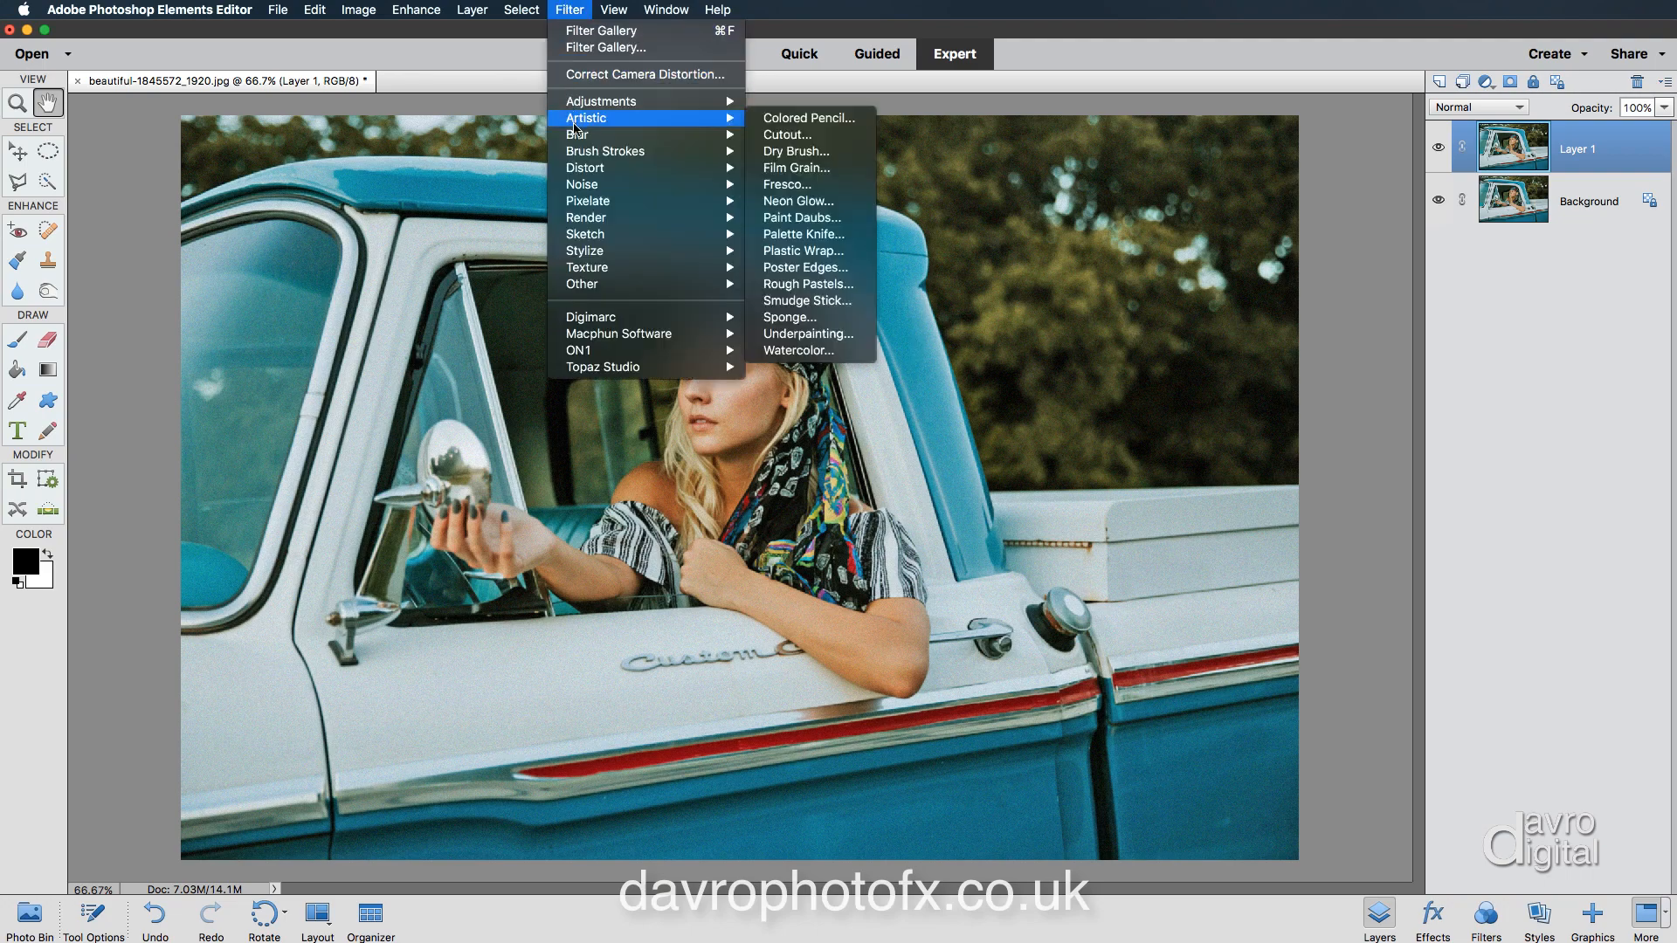
pyautogui.moveTo(579, 167)
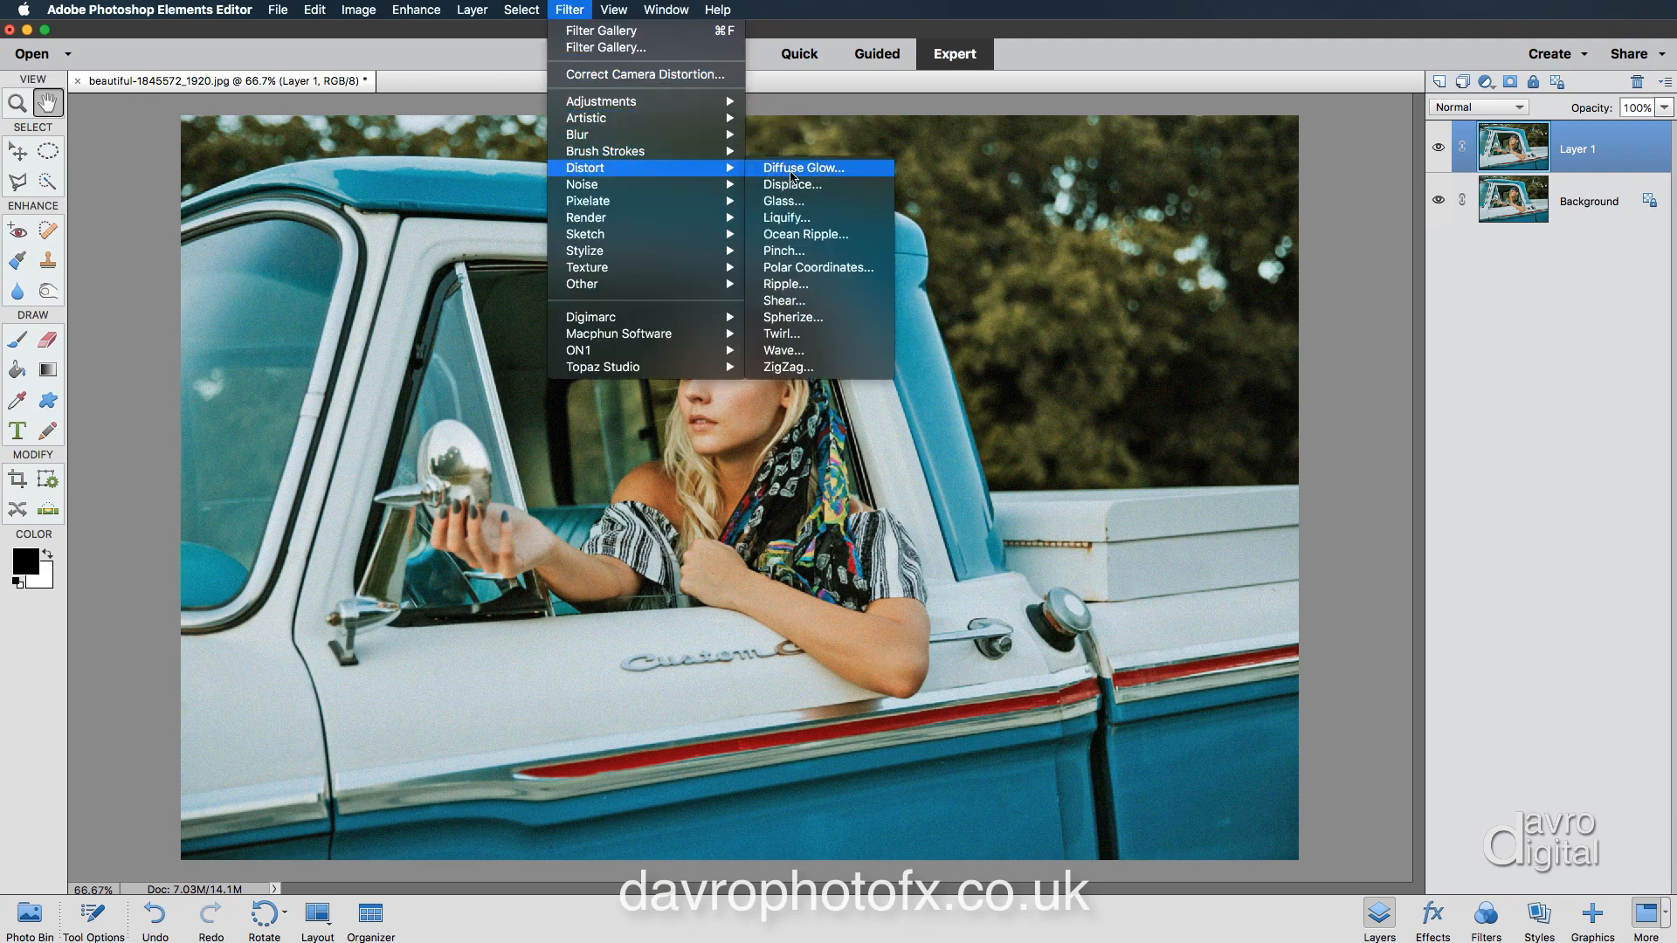
pyautogui.click(801, 319)
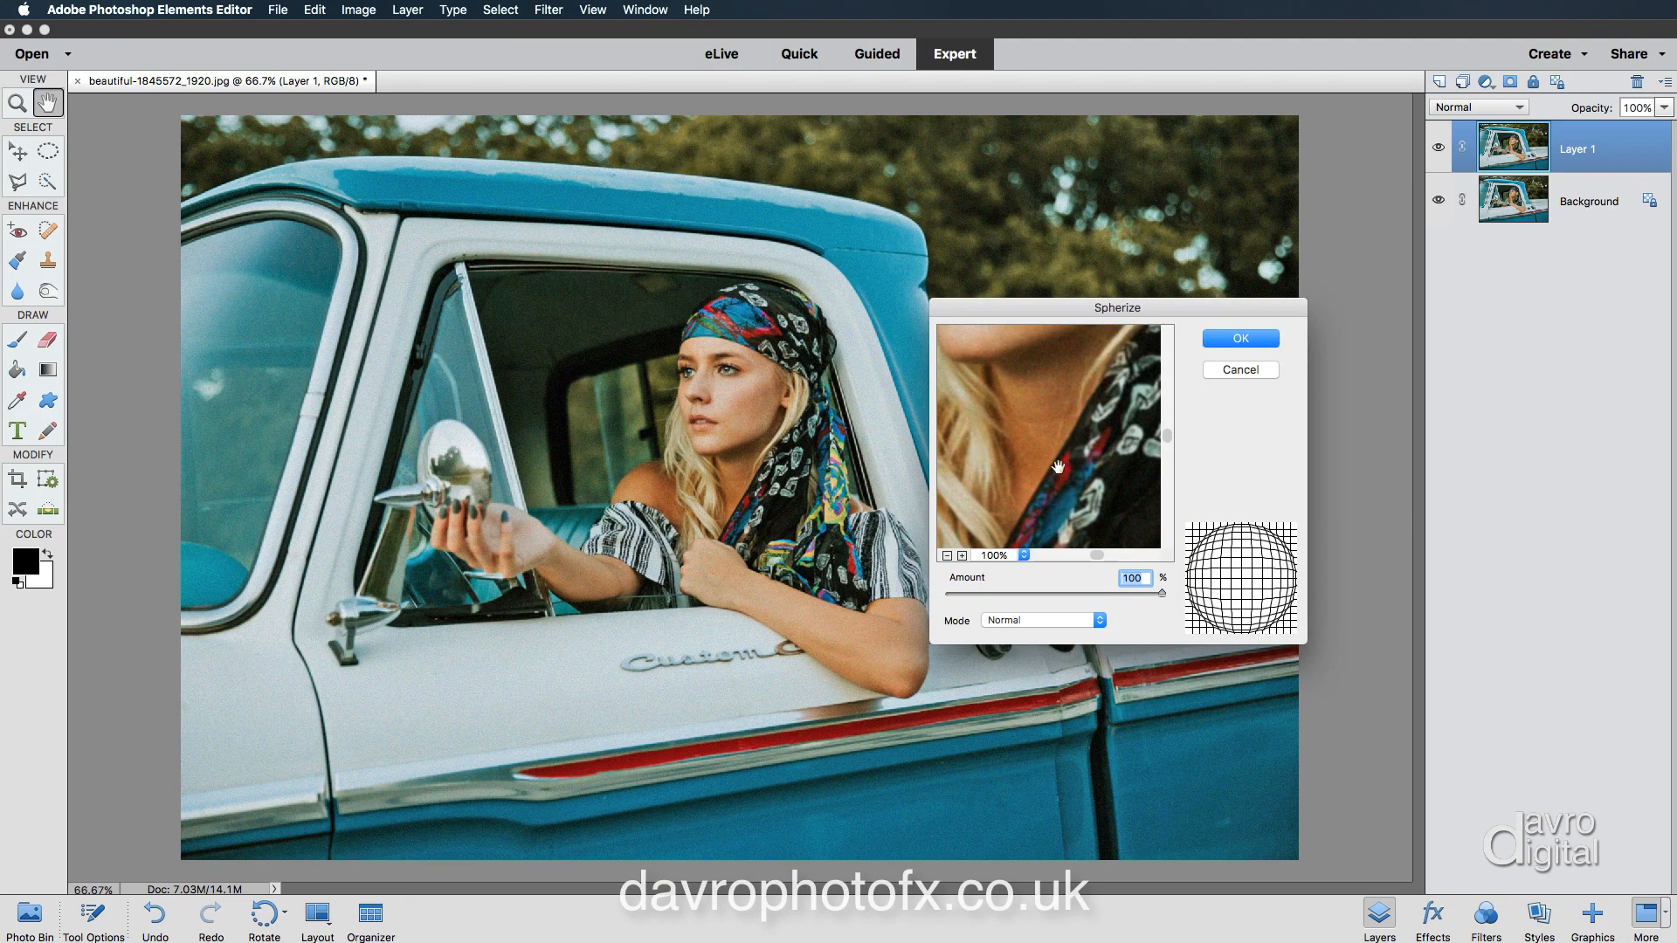
pyautogui.moveTo(1048, 425); pyautogui.dragTo(1050, 503)
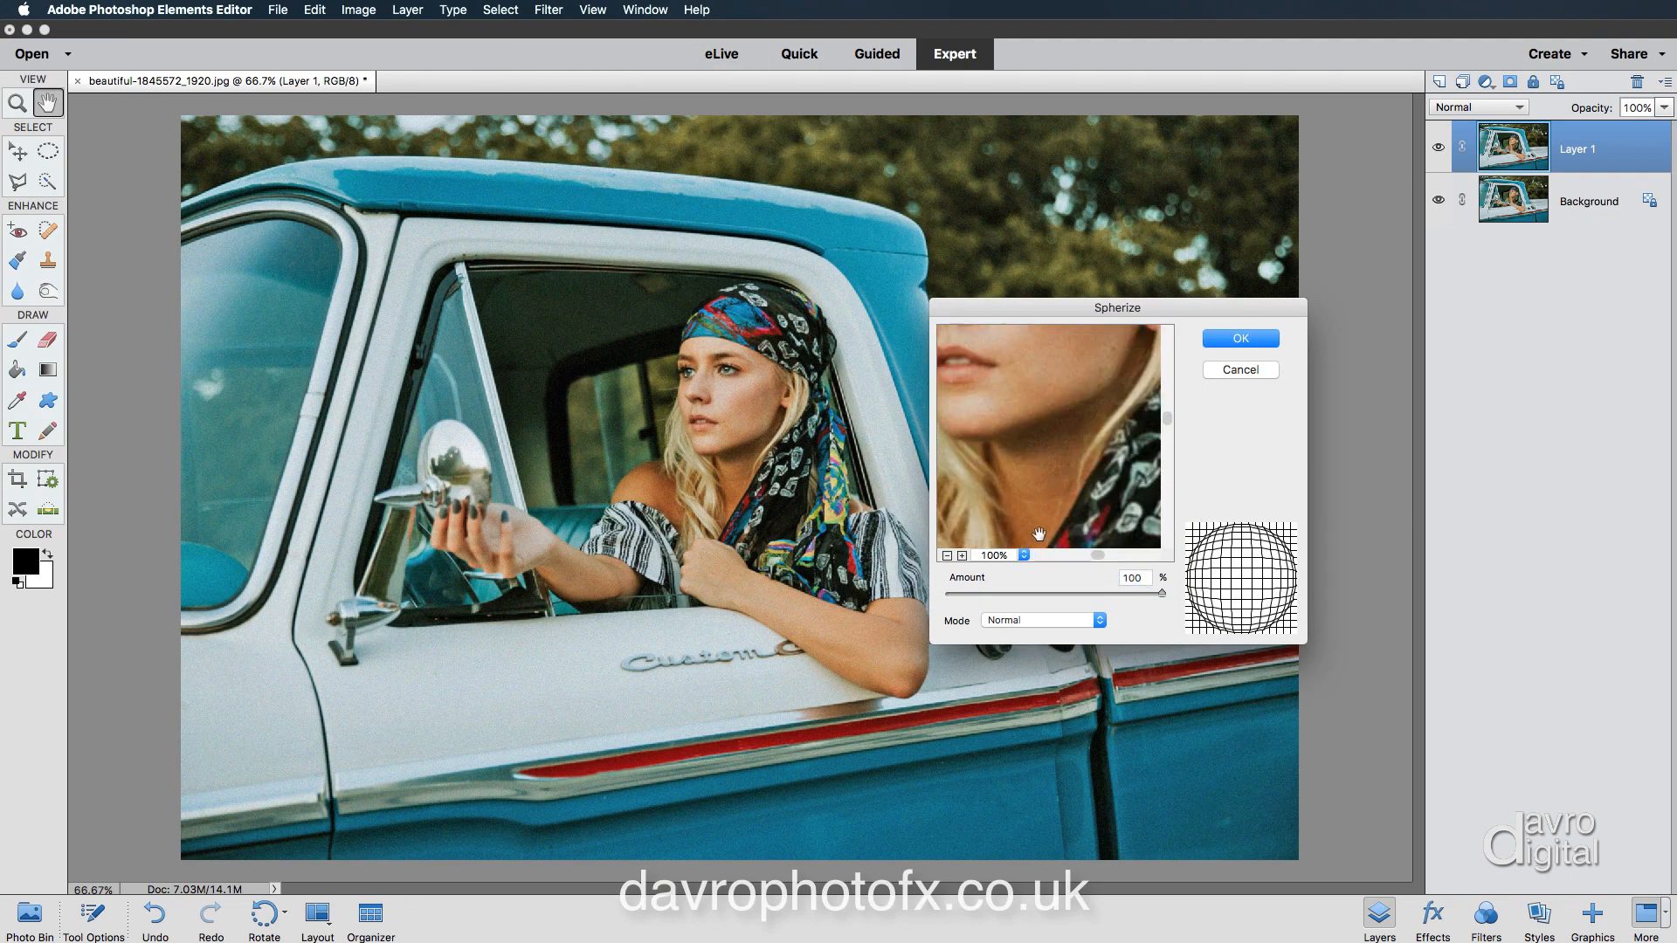
pyautogui.click(1002, 557)
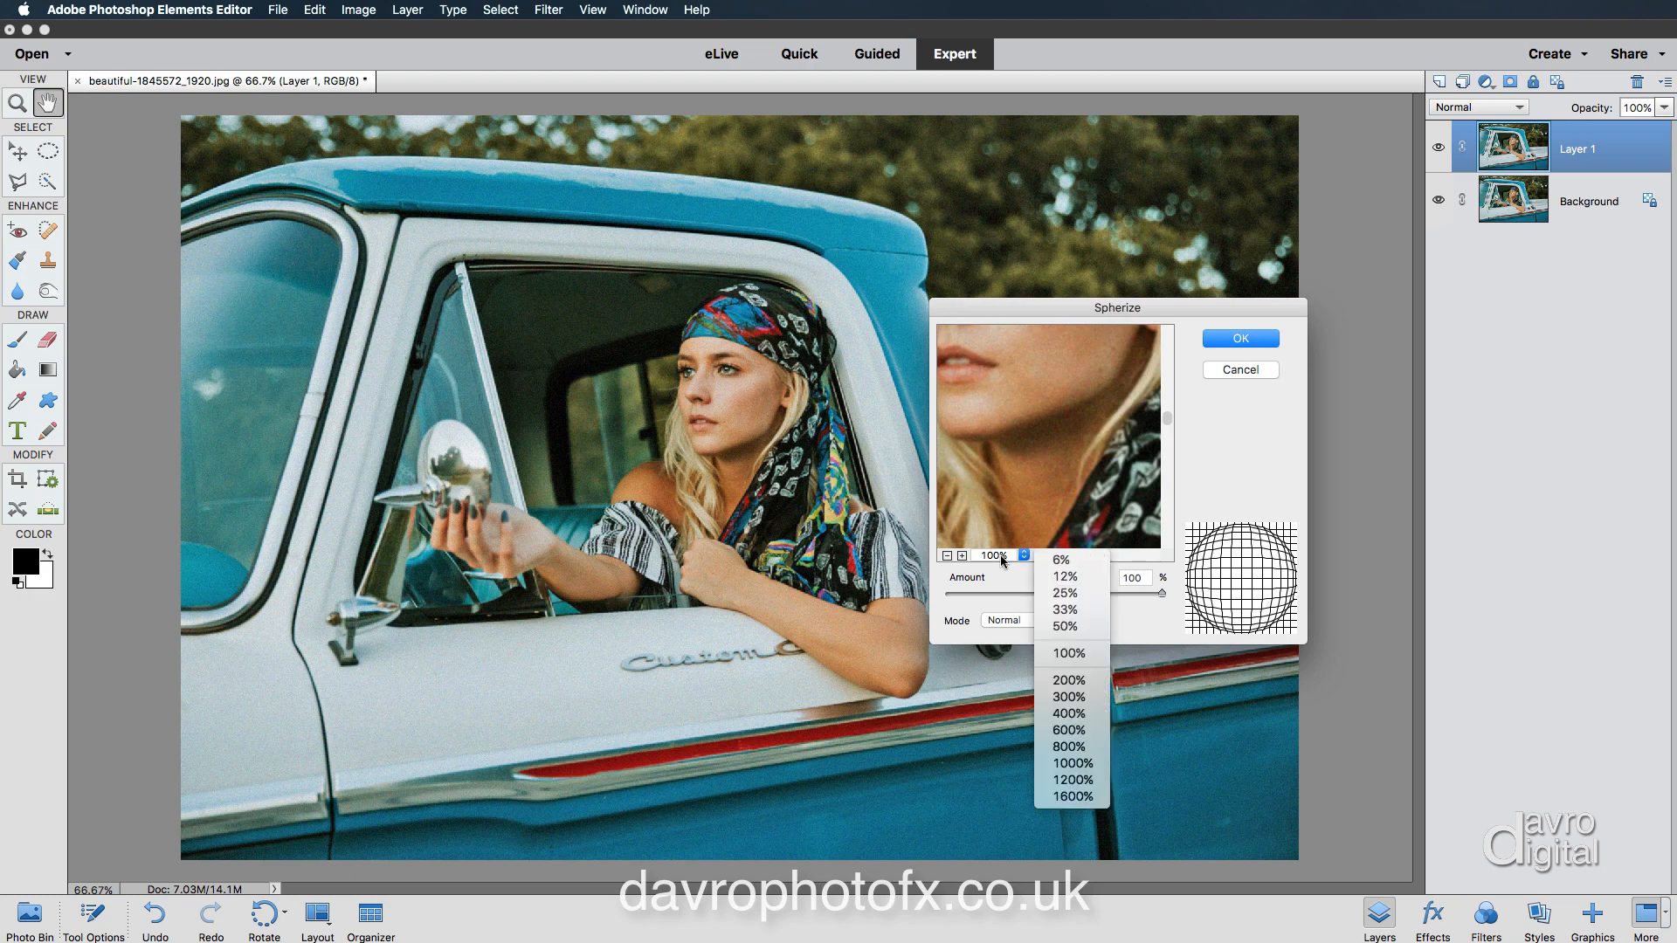
pyautogui.click(1068, 594)
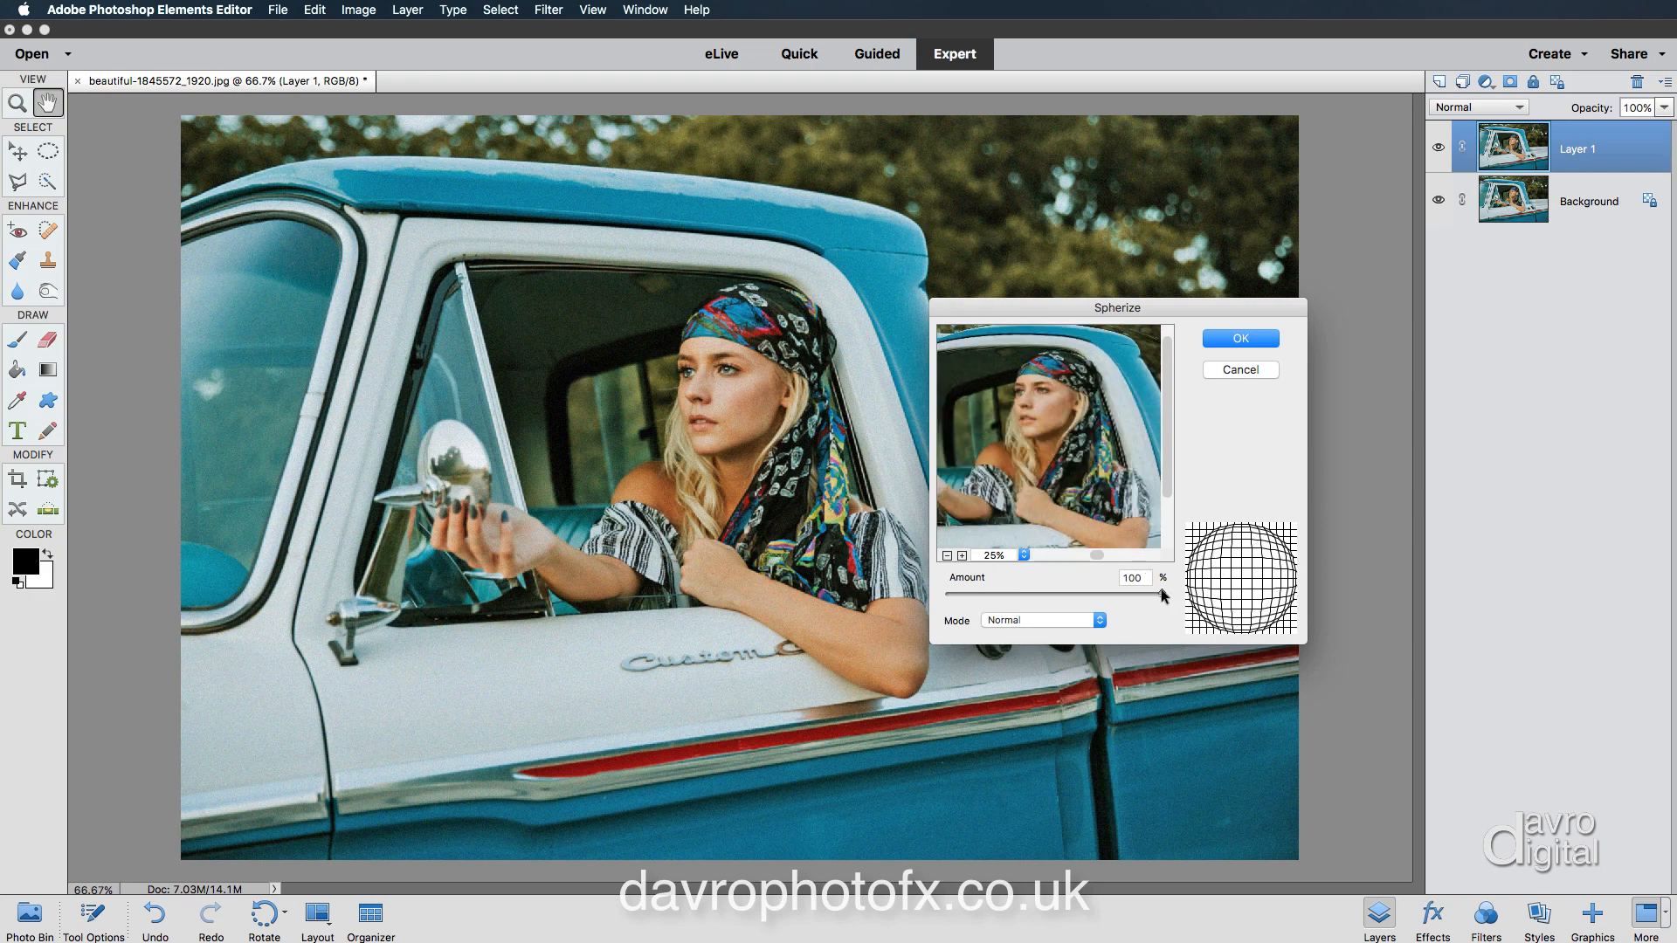
pyautogui.moveTo(1164, 594); pyautogui.dragTo(1052, 592)
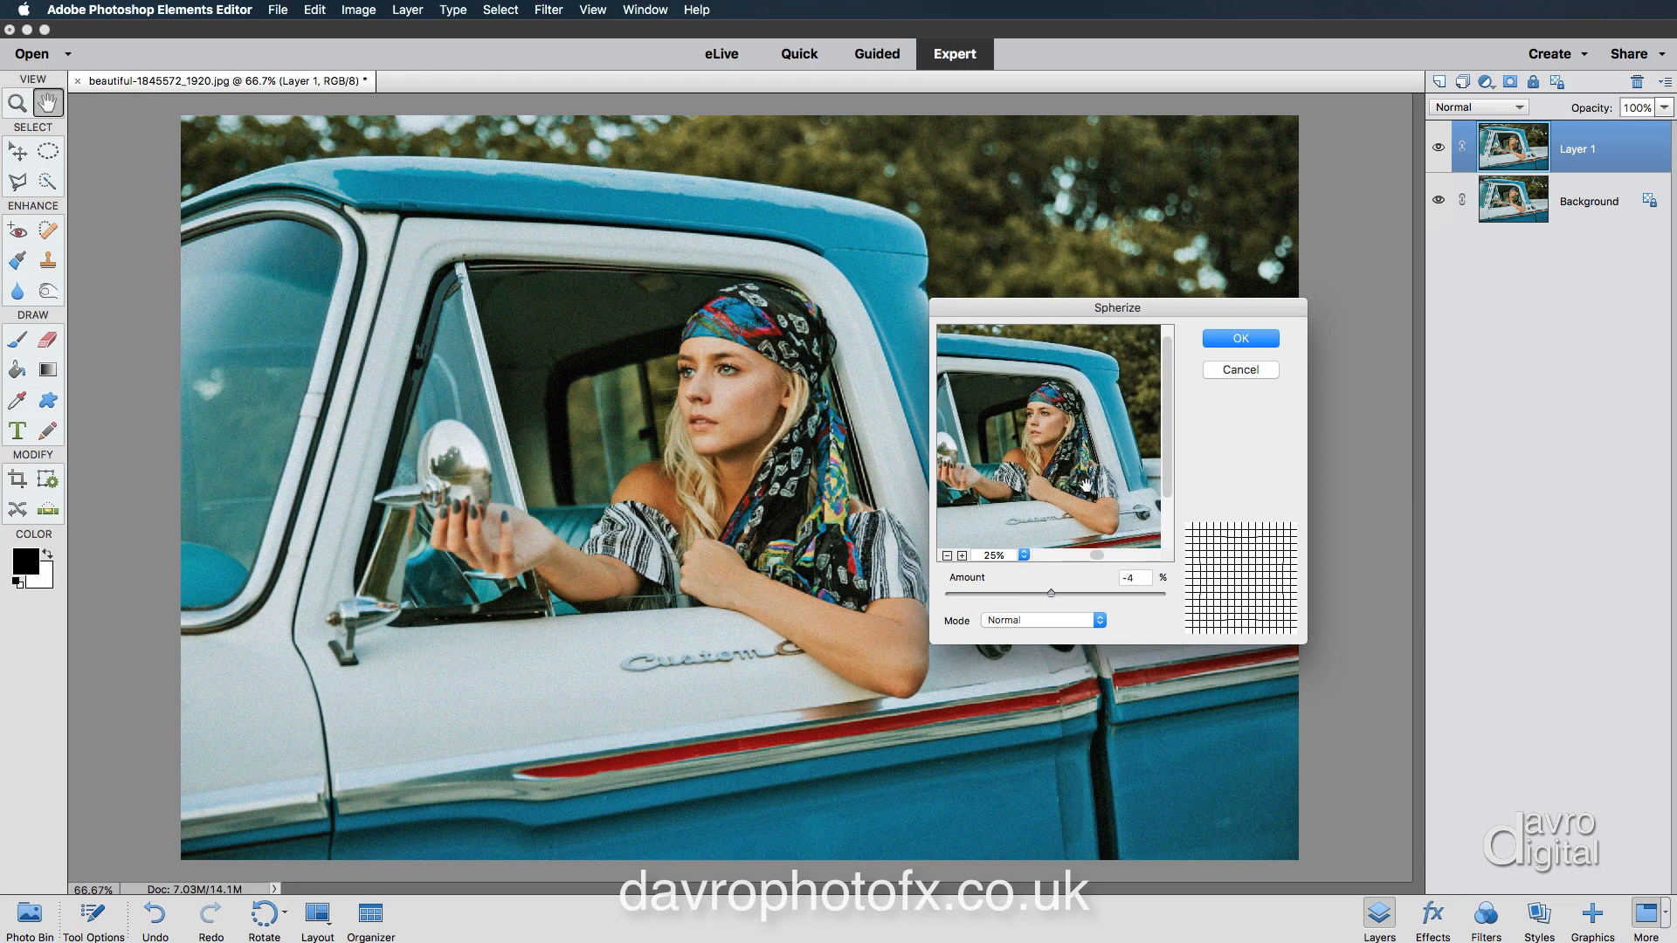
pyautogui.click(1233, 338)
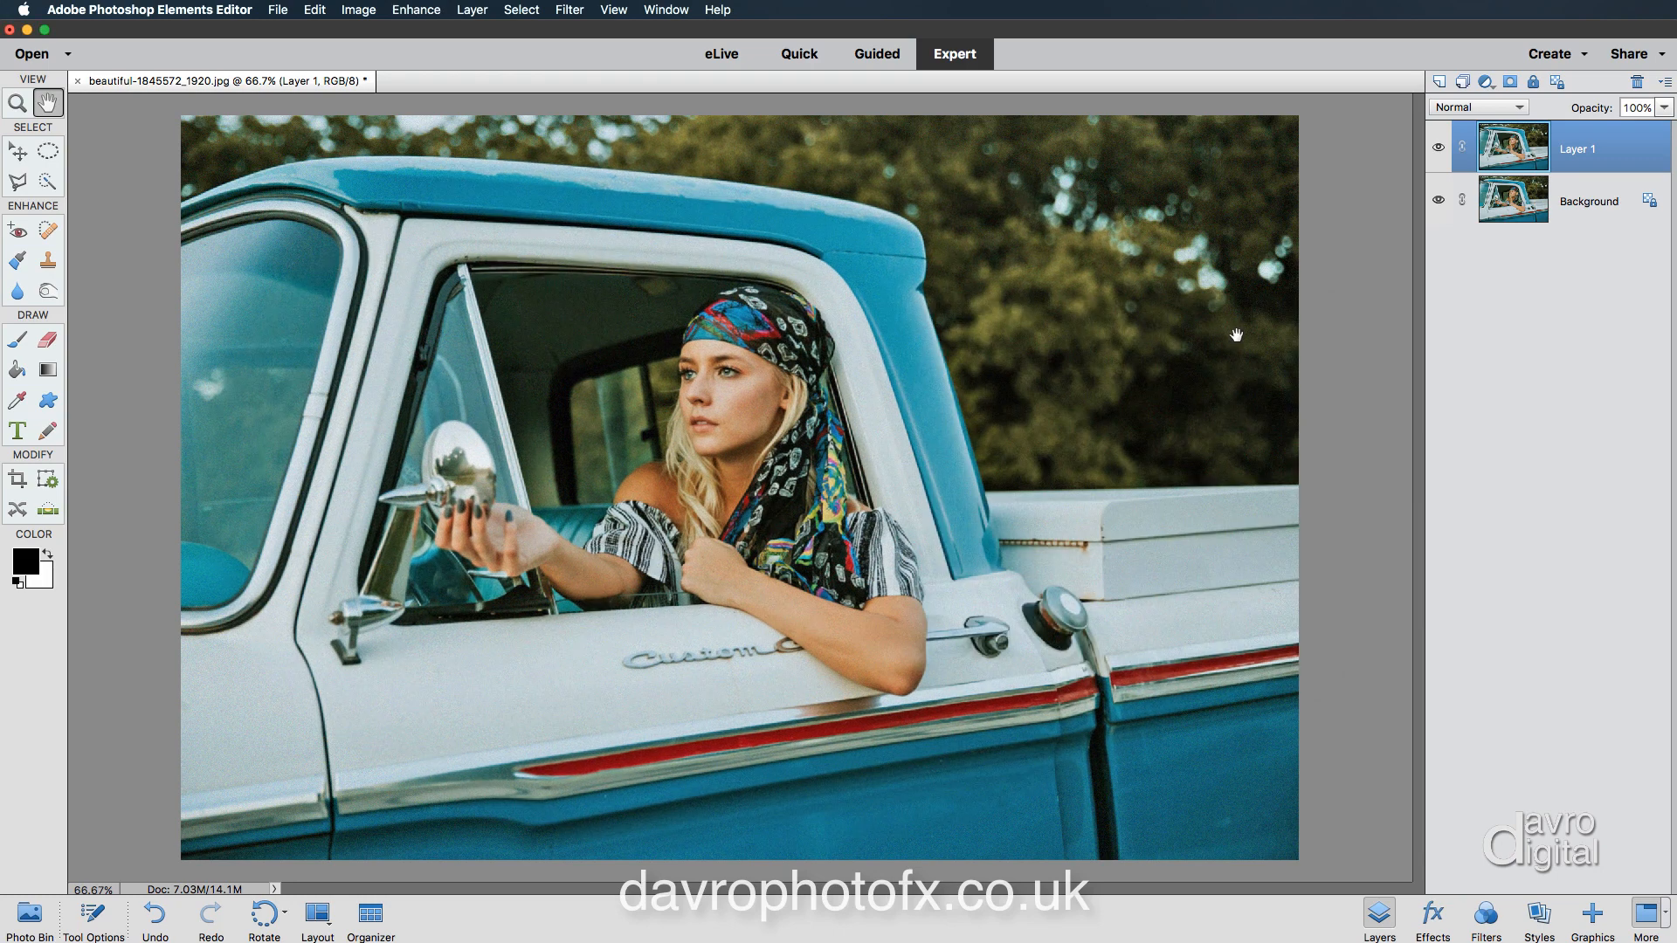
pyautogui.click(1439, 150)
pyautogui.click(1439, 149)
pyautogui.click(1439, 149)
pyautogui.click(1440, 149)
# Add an orange Solid Color fill layer (#f8b048) above Layer 1 and set its blend mode to Soft Light
pyautogui.click(1486, 83)
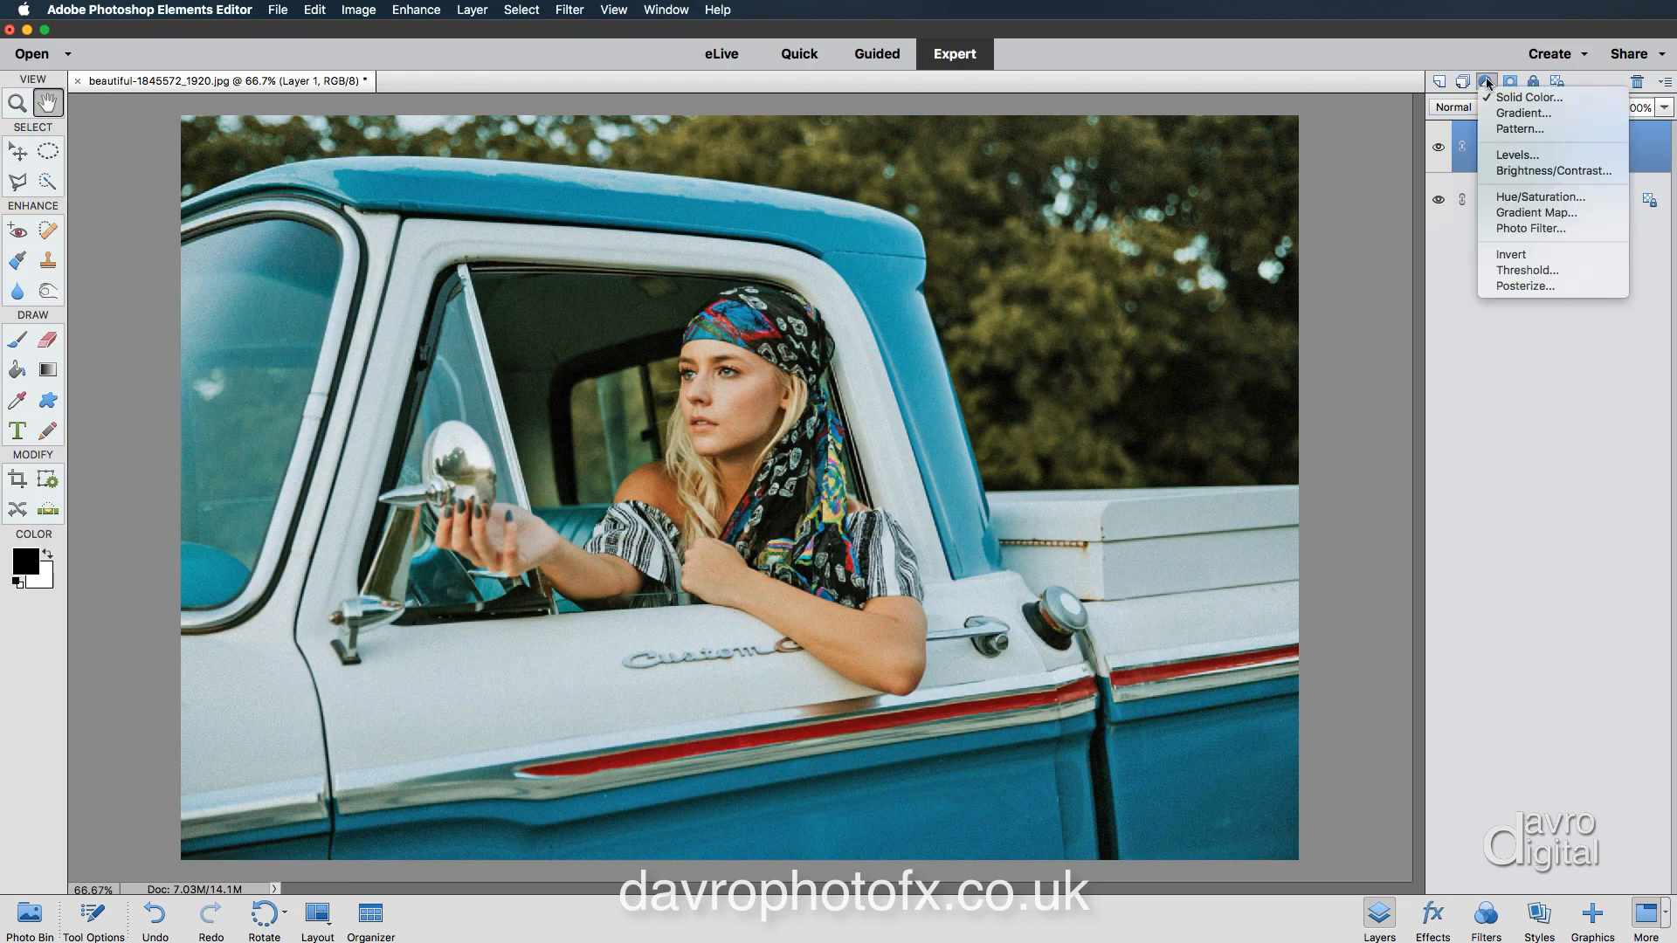
pyautogui.click(1509, 97)
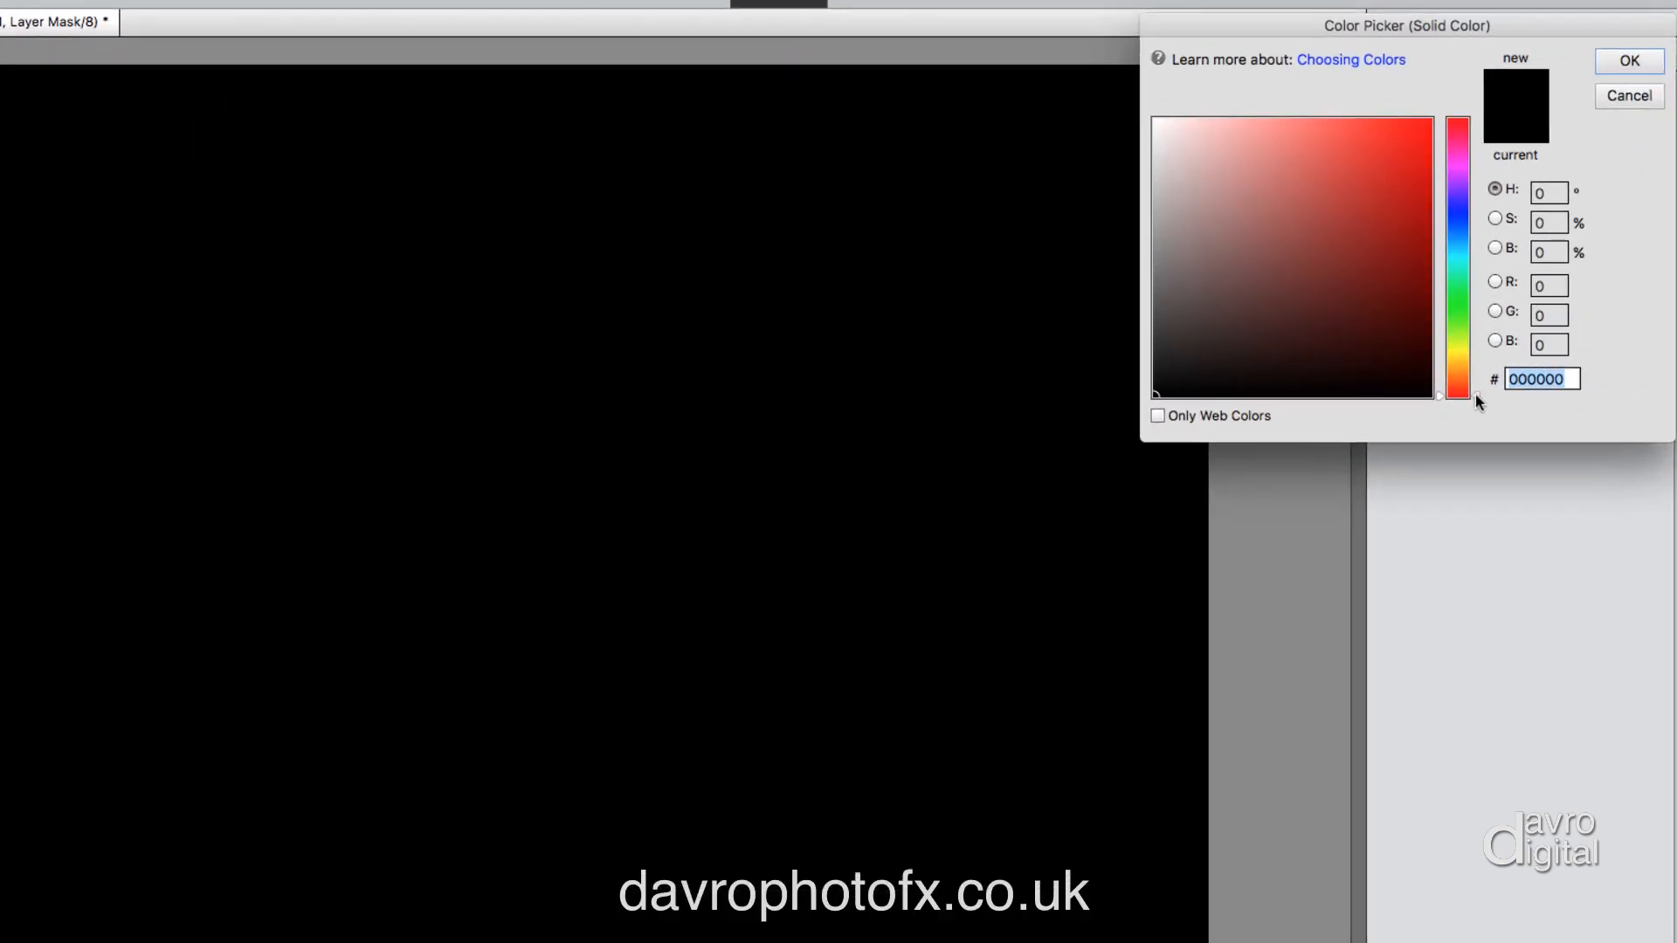
pyautogui.moveTo(1476, 395); pyautogui.dragTo(1477, 373)
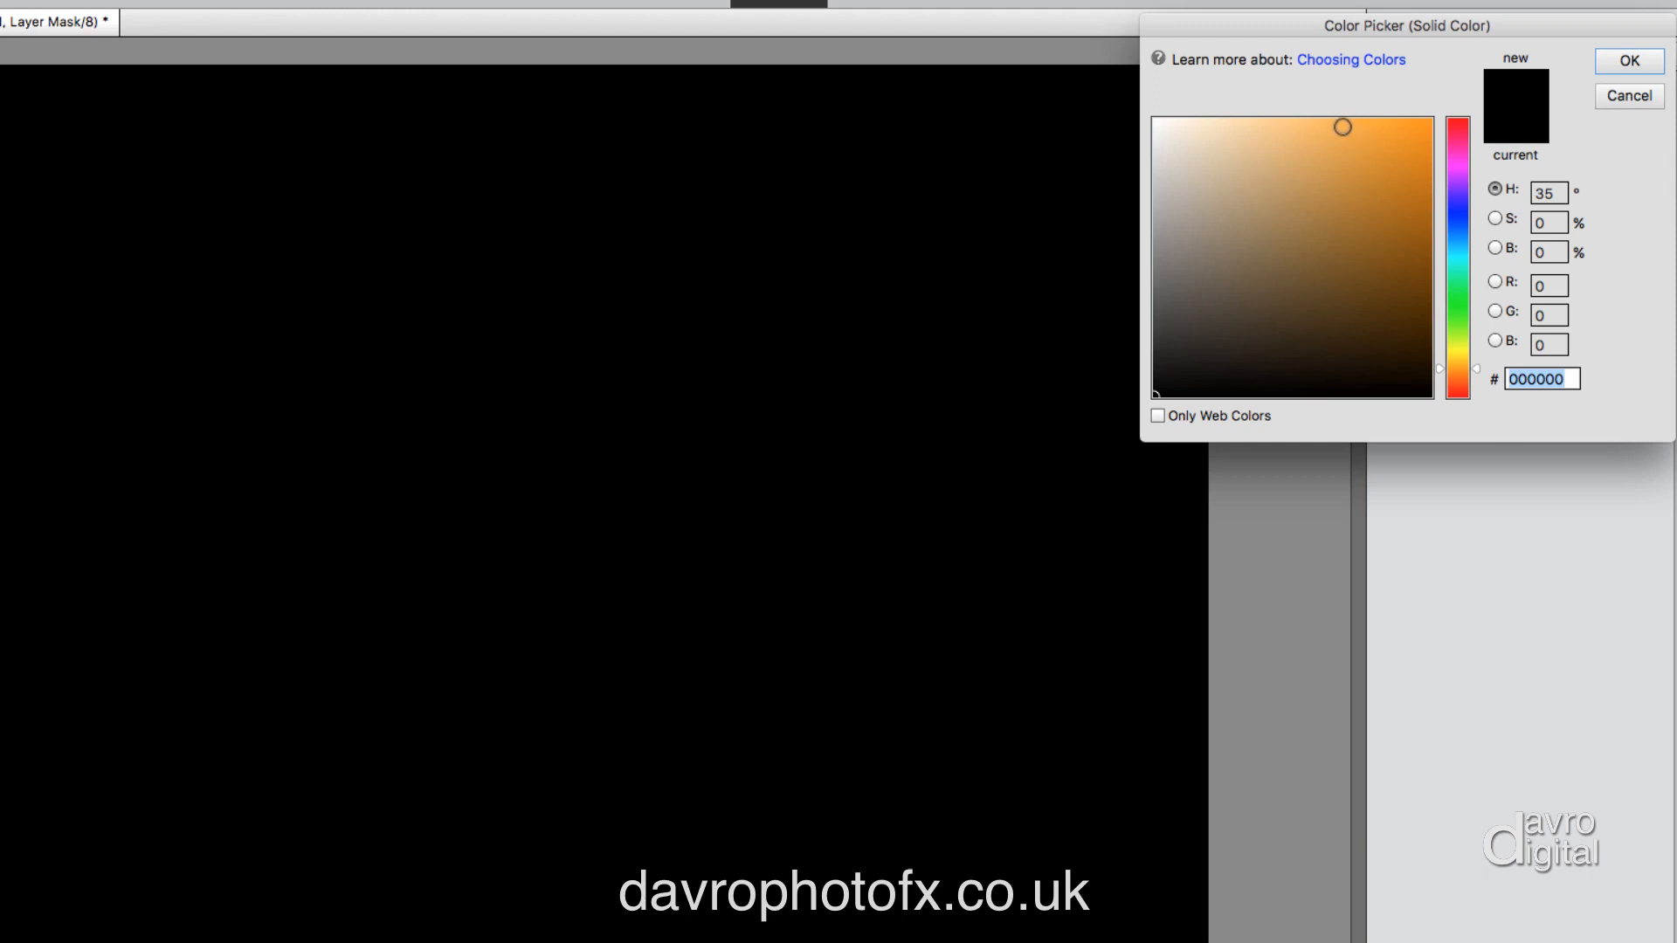
pyautogui.click(1343, 128)
pyautogui.moveTo(1343, 129); pyautogui.dragTo(1351, 126)
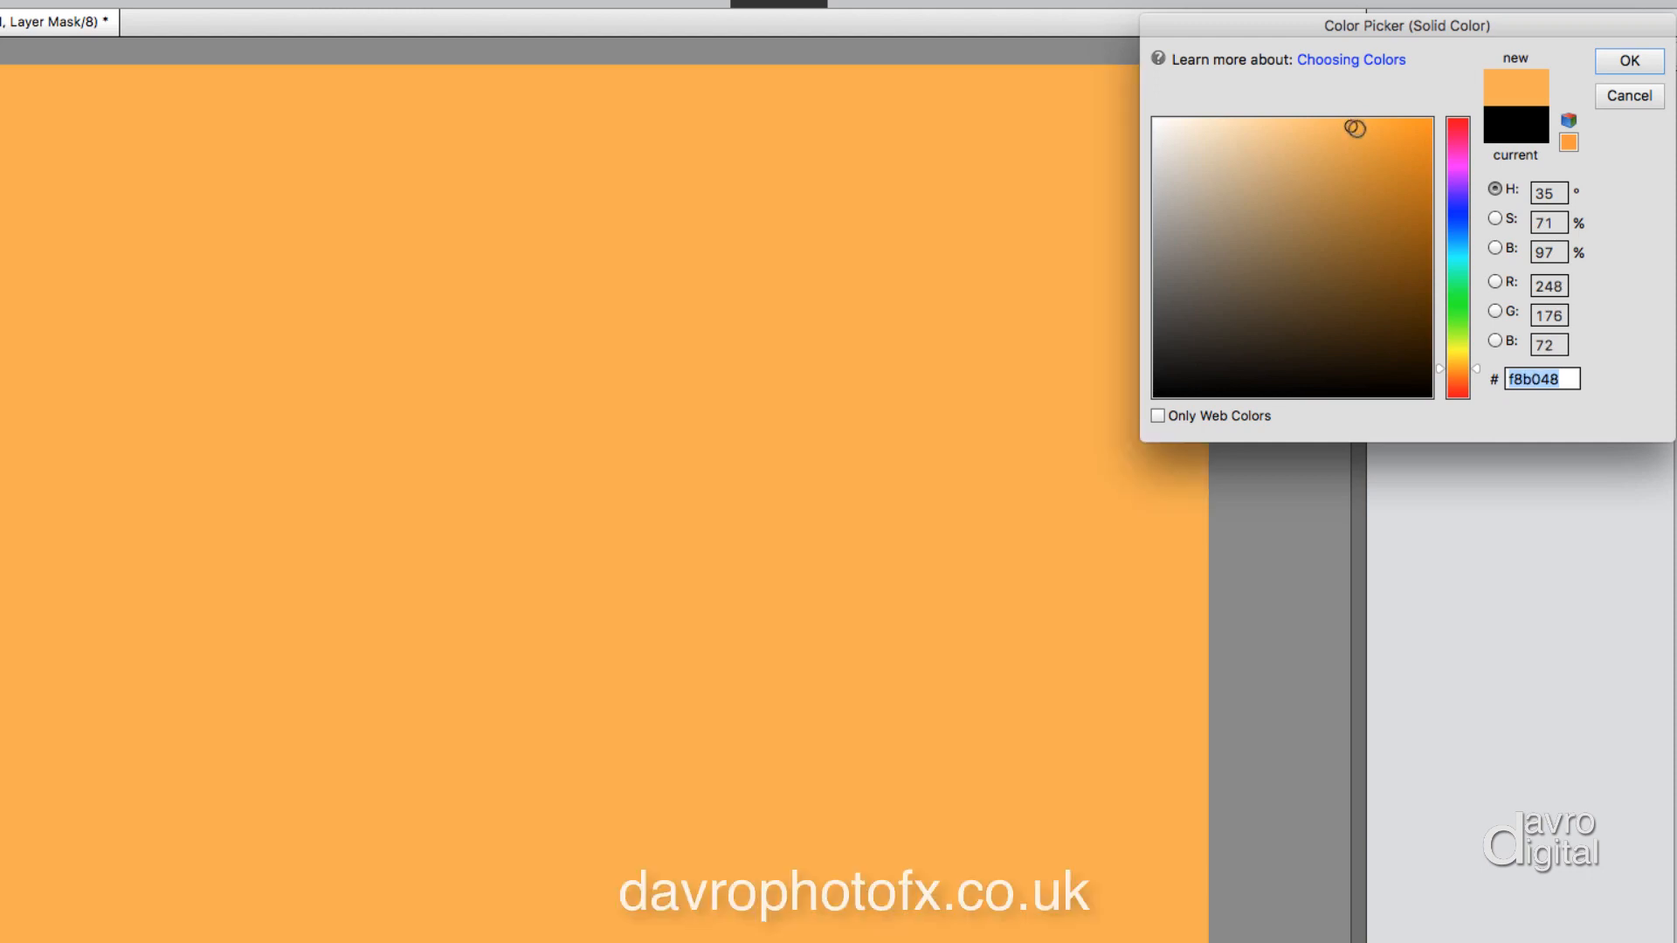
pyautogui.click(1630, 73)
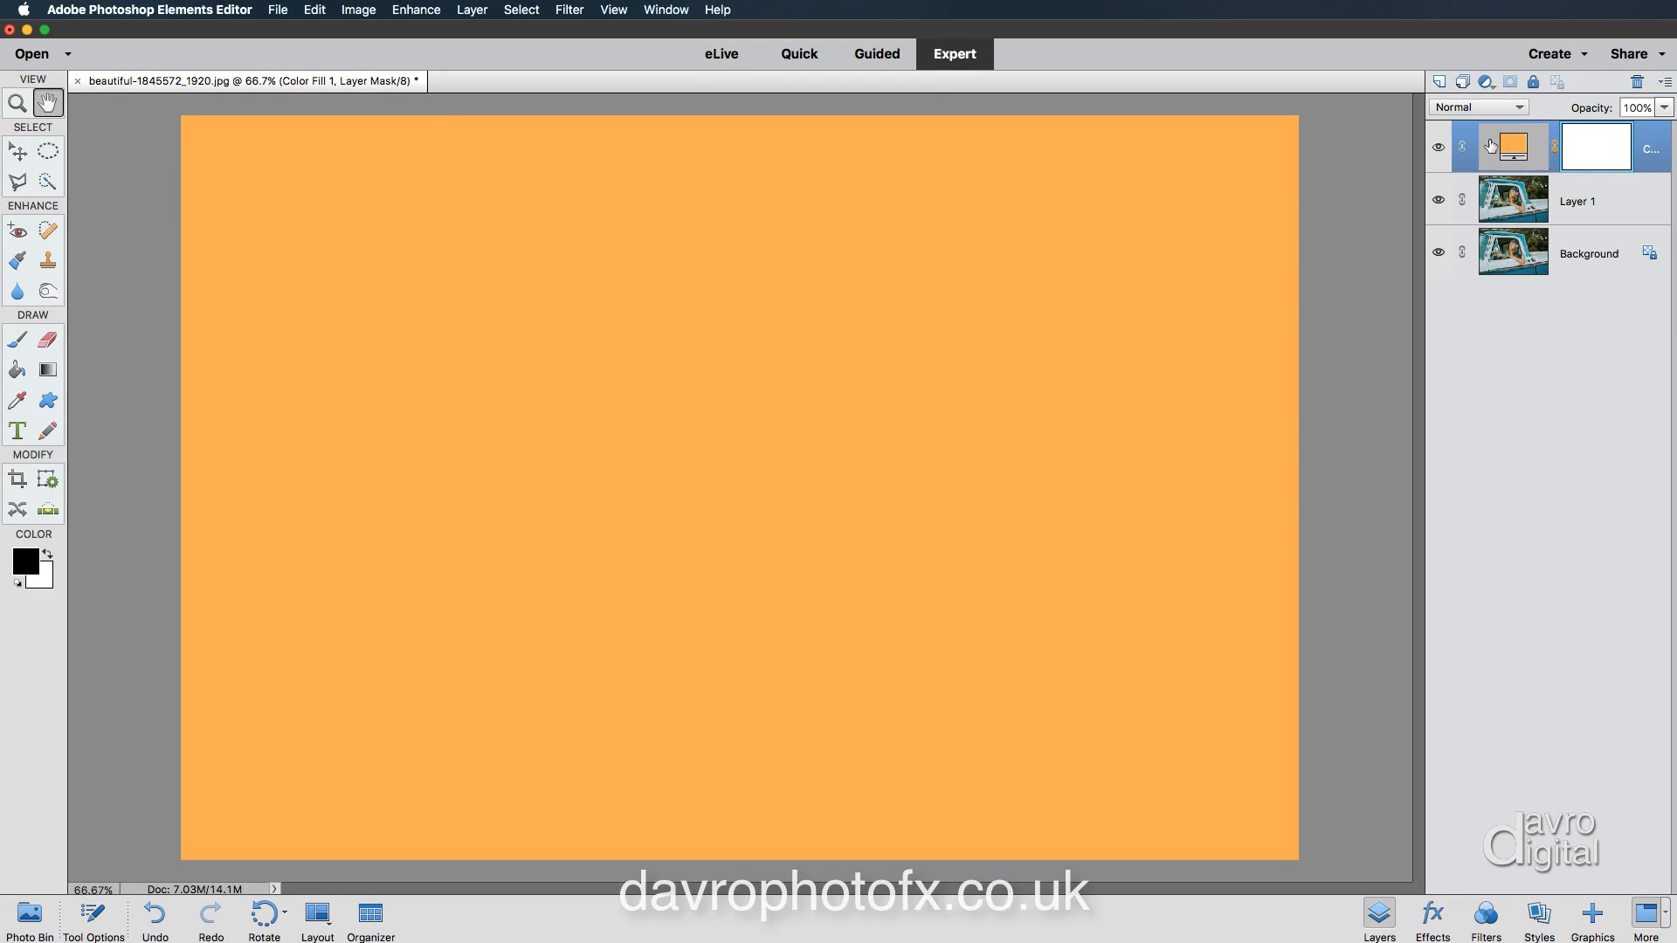
pyautogui.click(1477, 107)
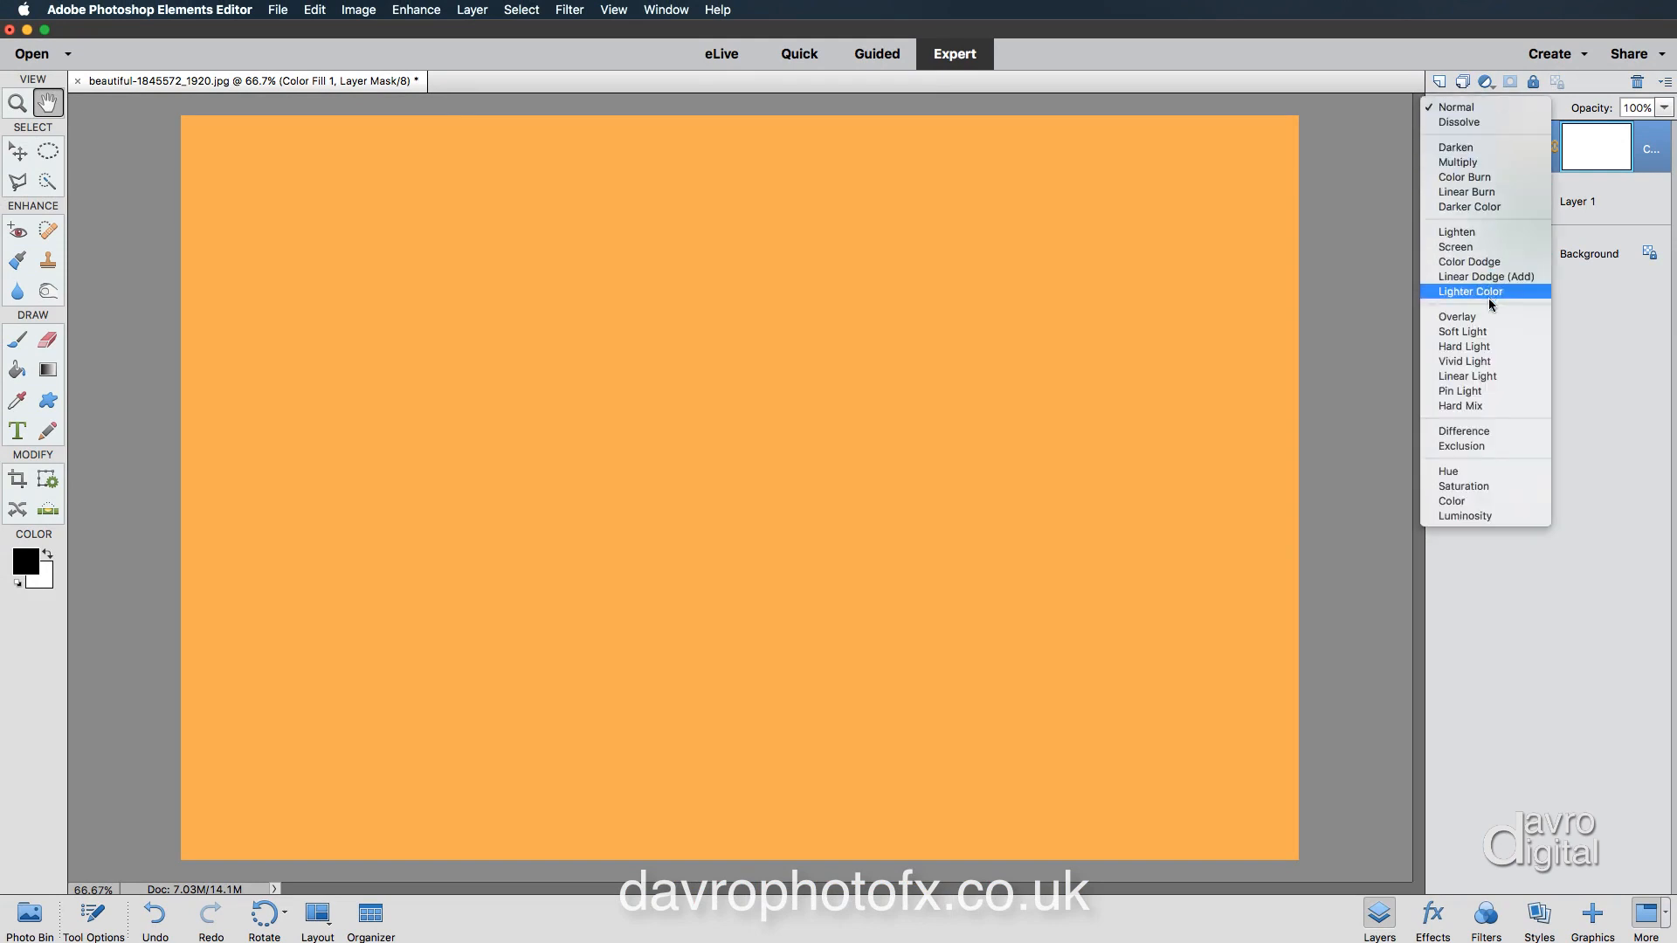
pyautogui.click(1488, 333)
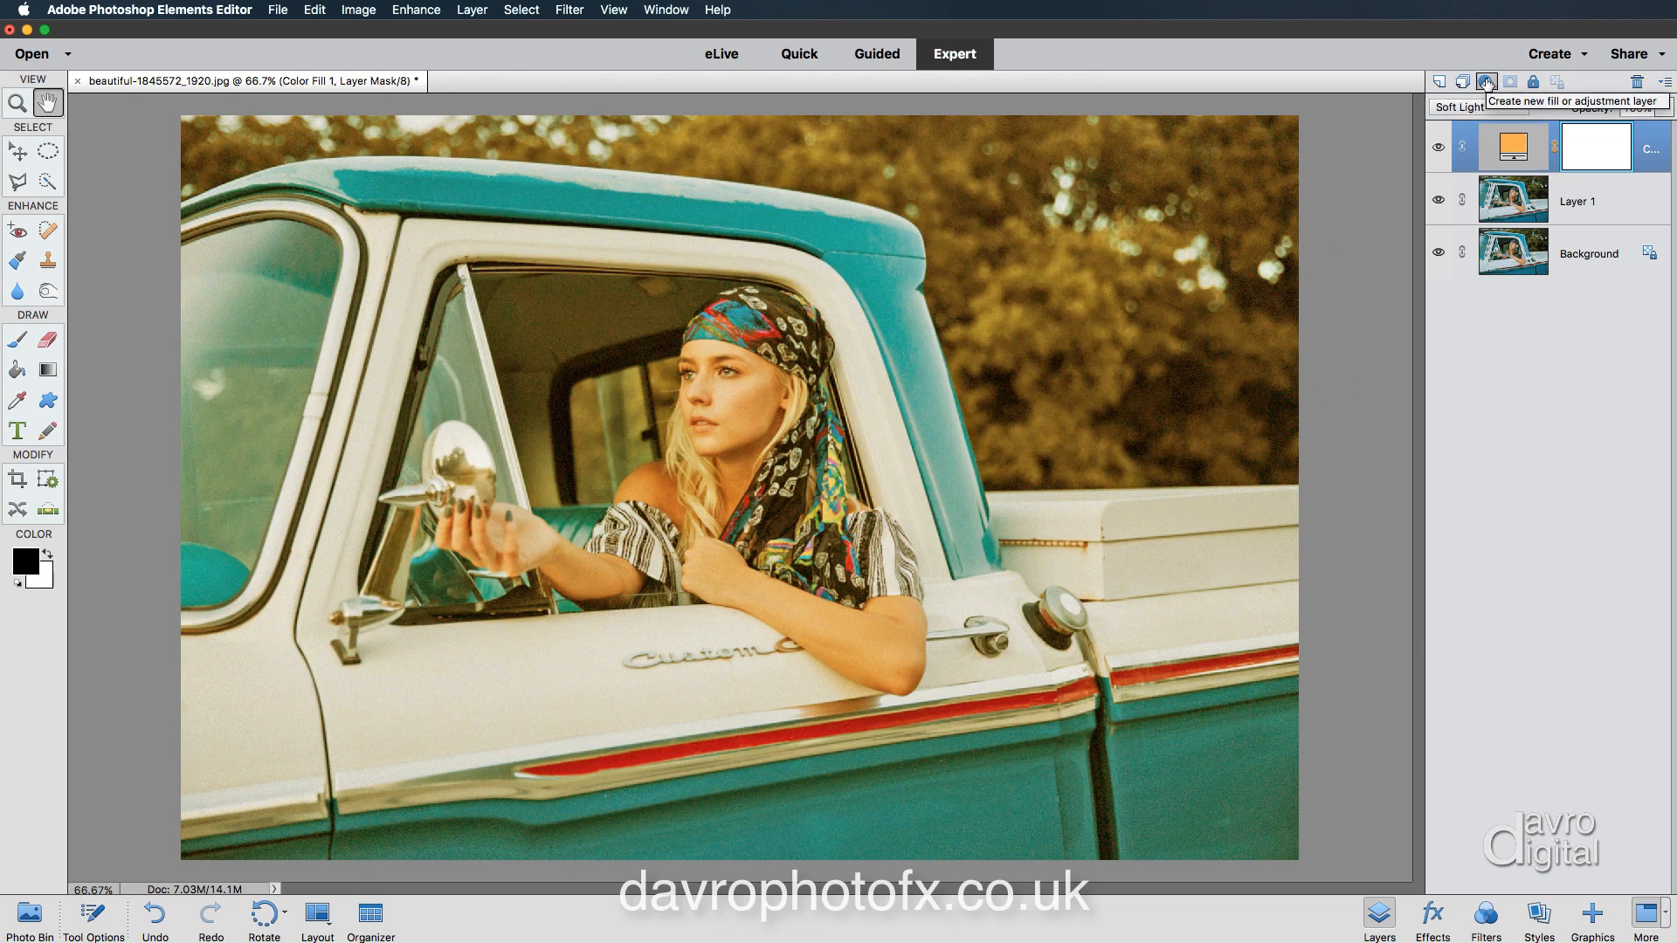
# Add a Hue/Saturation adjustment layer above the orange fill layer and set its Master saturation to -24
pyautogui.click(1486, 84)
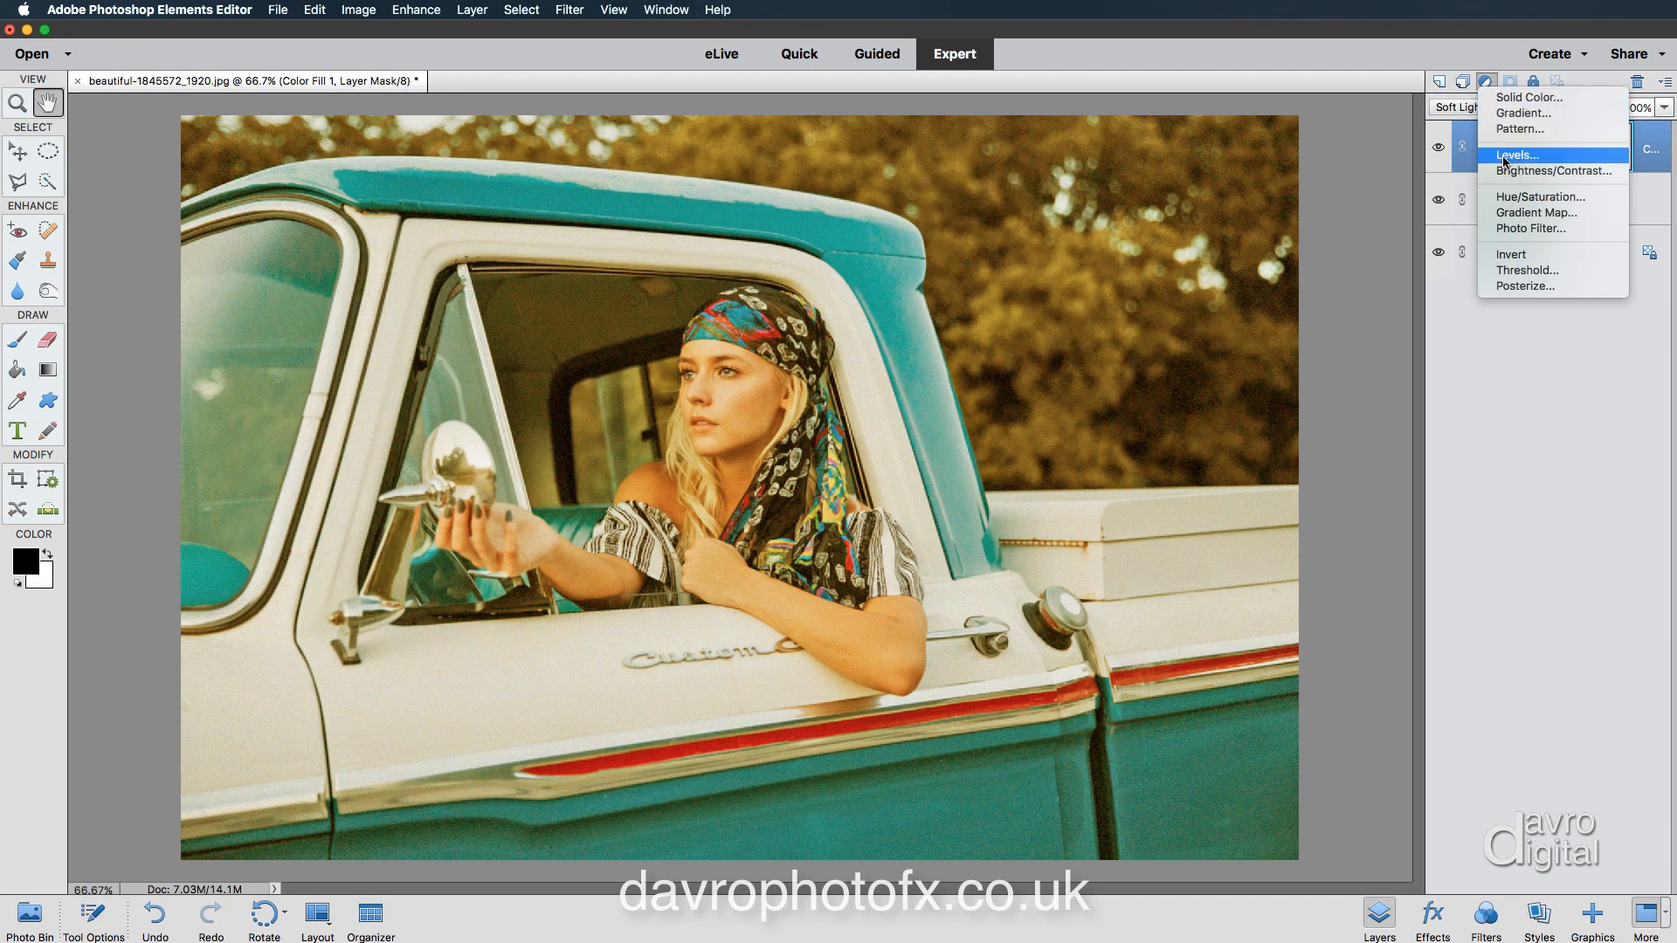
pyautogui.click(1510, 201)
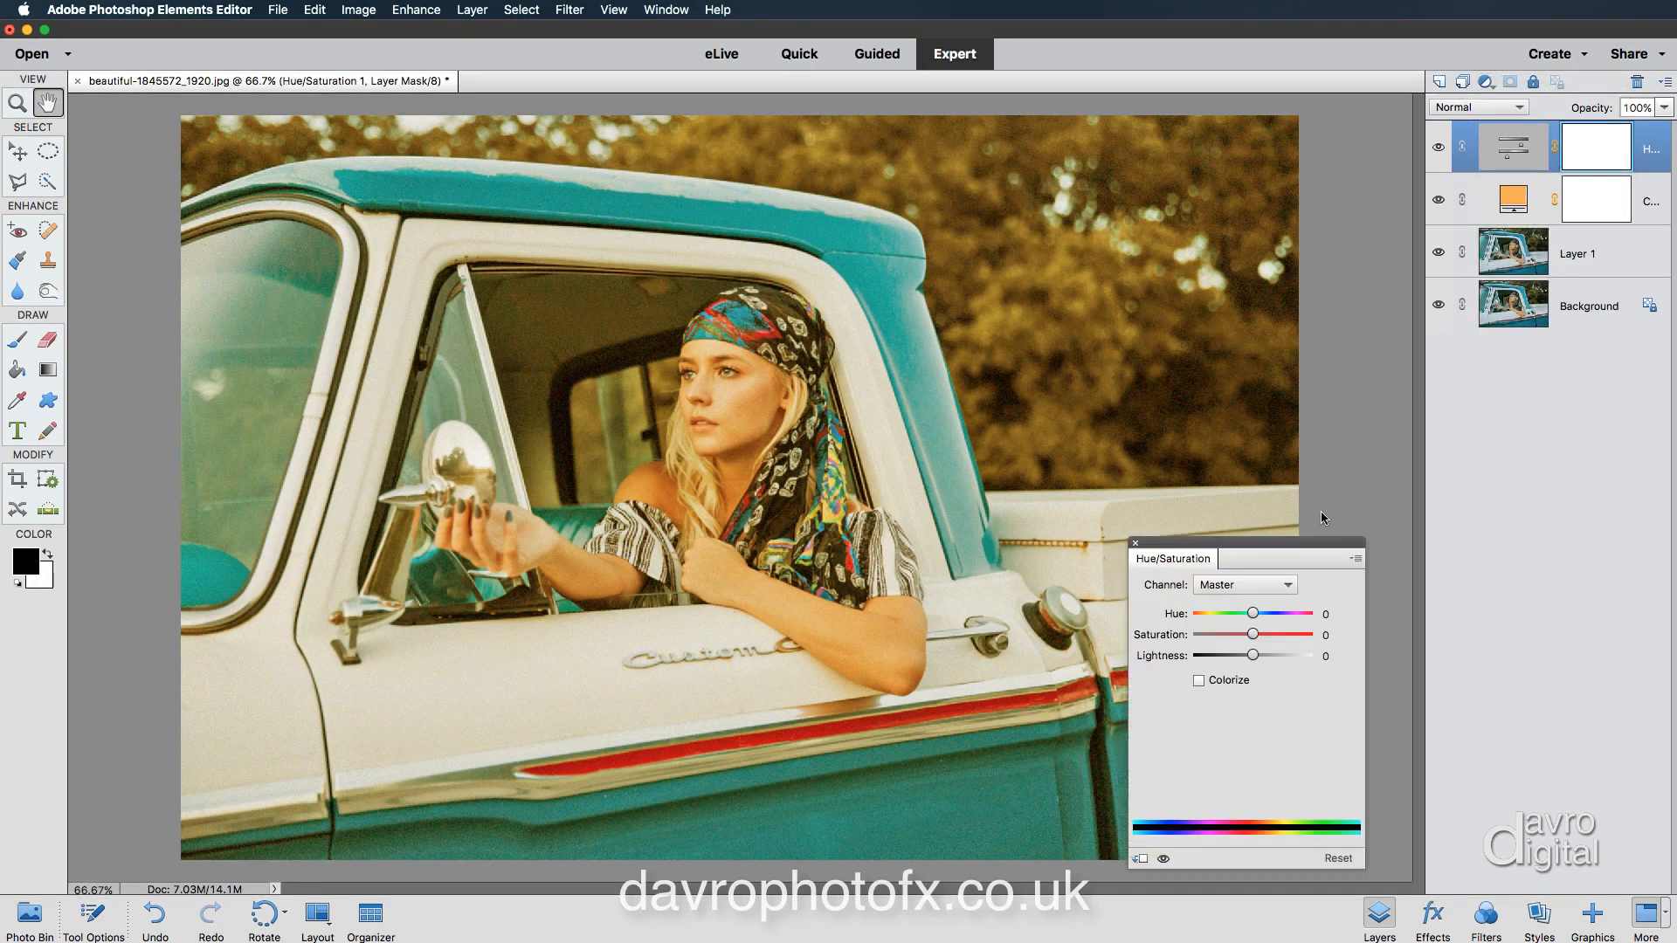
pyautogui.click(1225, 635)
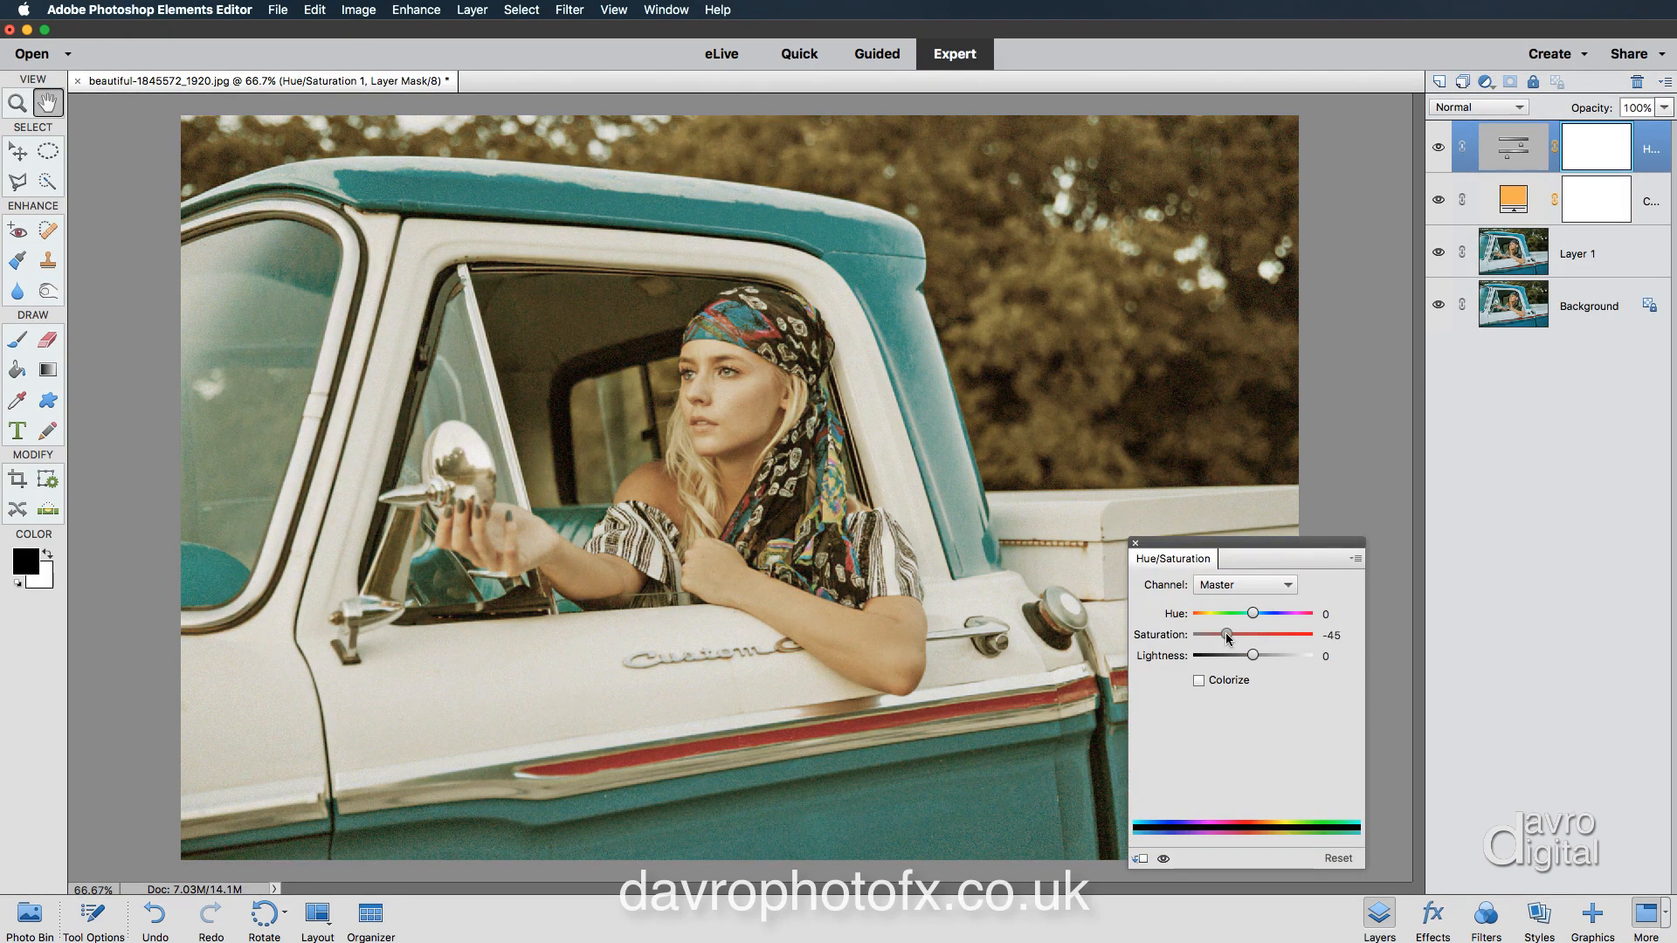
pyautogui.moveTo(1228, 634); pyautogui.dragTo(1239, 640)
# Set the Reds channel's lightness to -24 and narrow the upper falloff of its colour range to 33°
pyautogui.click(1211, 588)
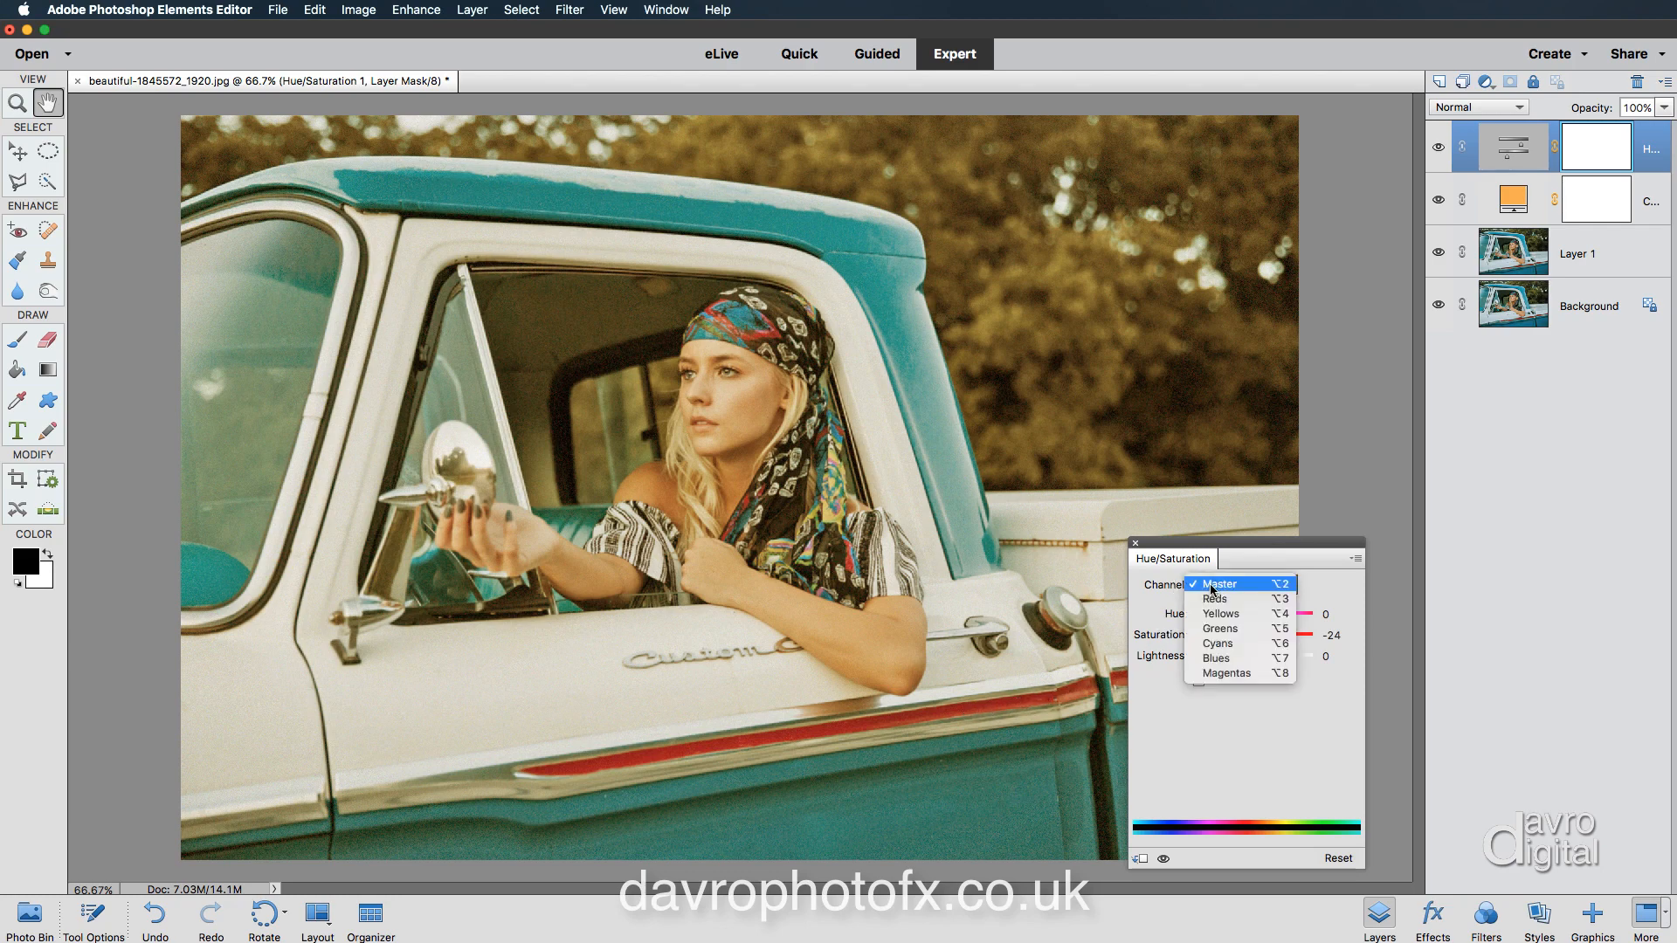
pyautogui.click(1218, 599)
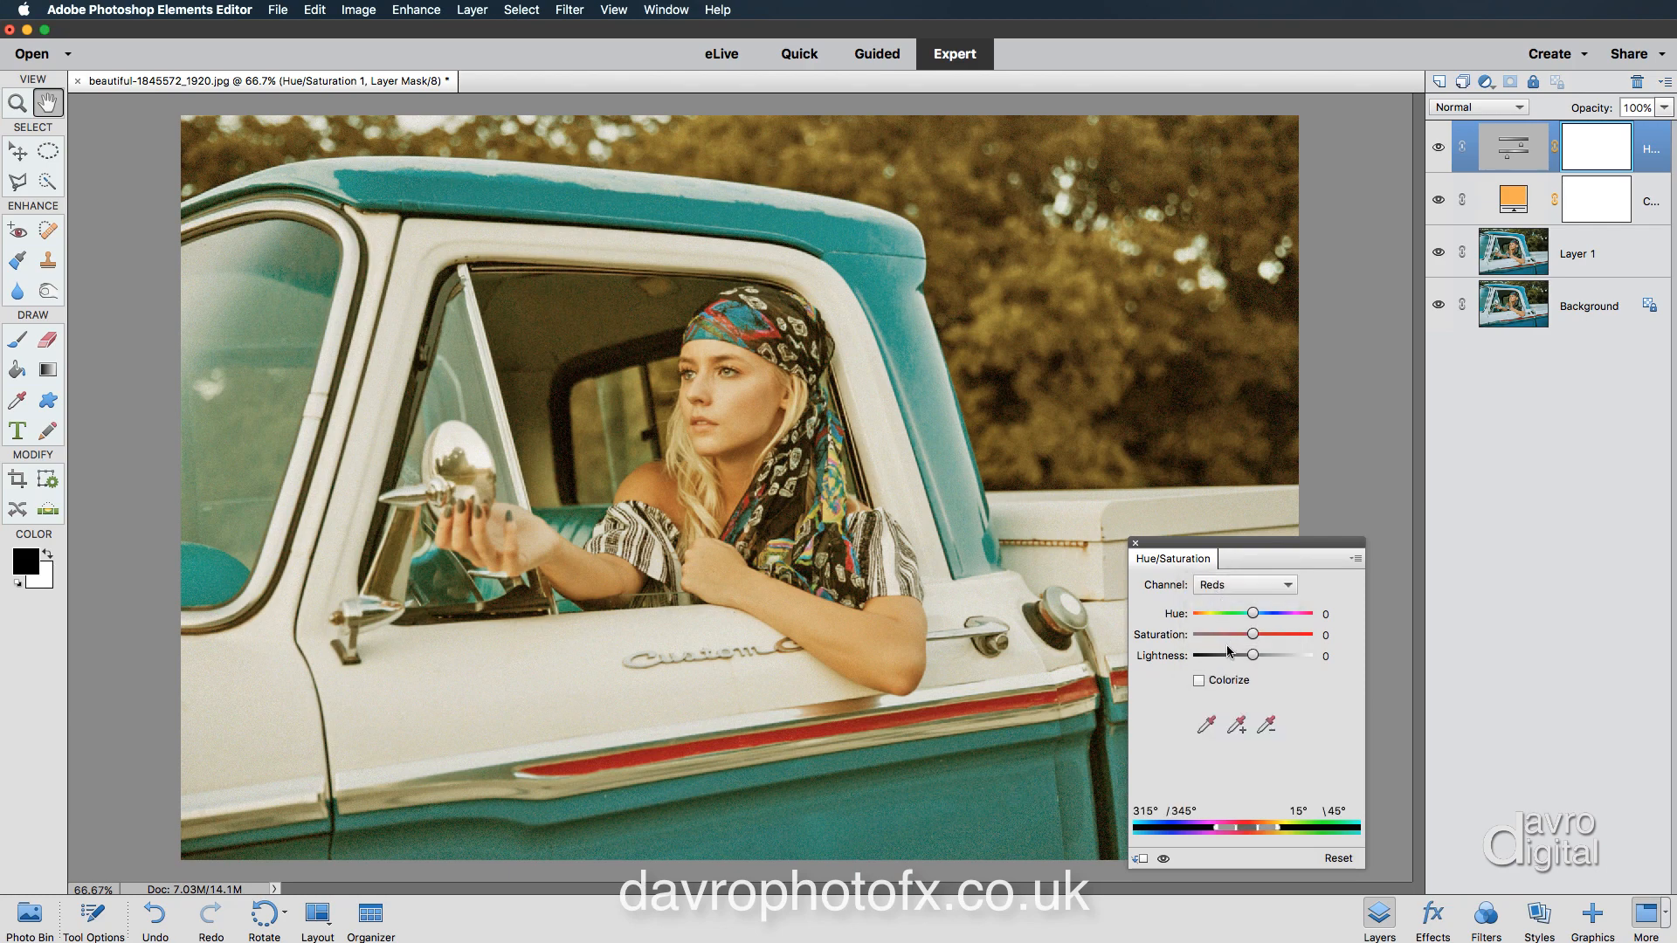
pyautogui.moveTo(1253, 655); pyautogui.dragTo(1240, 657)
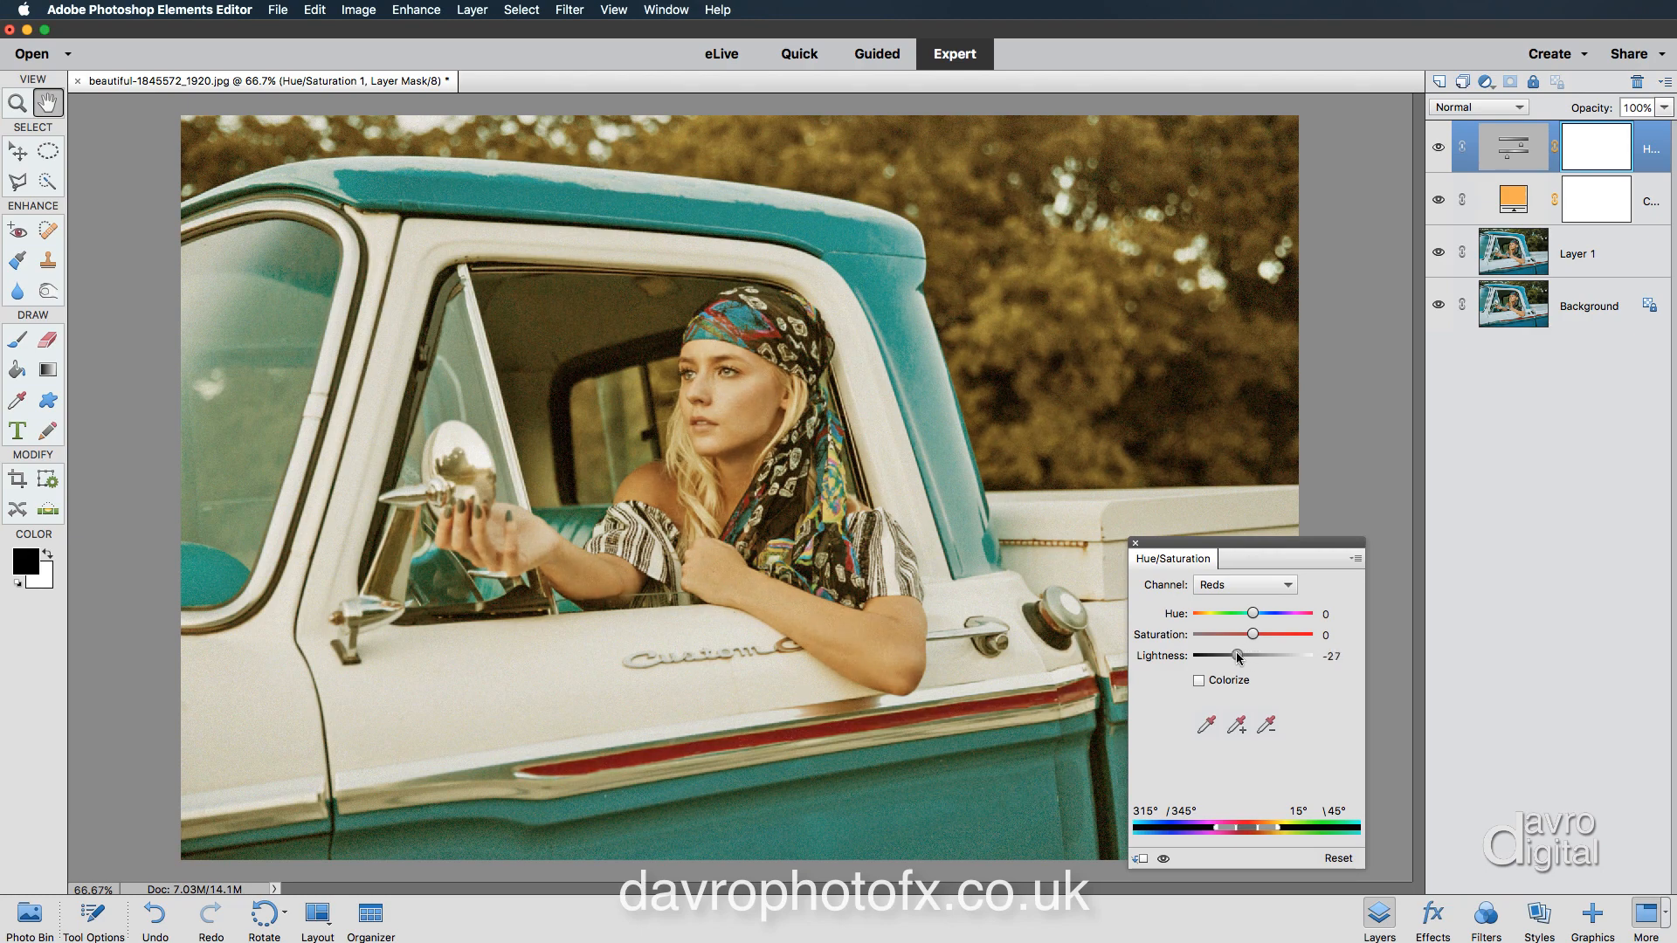
pyautogui.moveTo(1238, 657); pyautogui.dragTo(1240, 658)
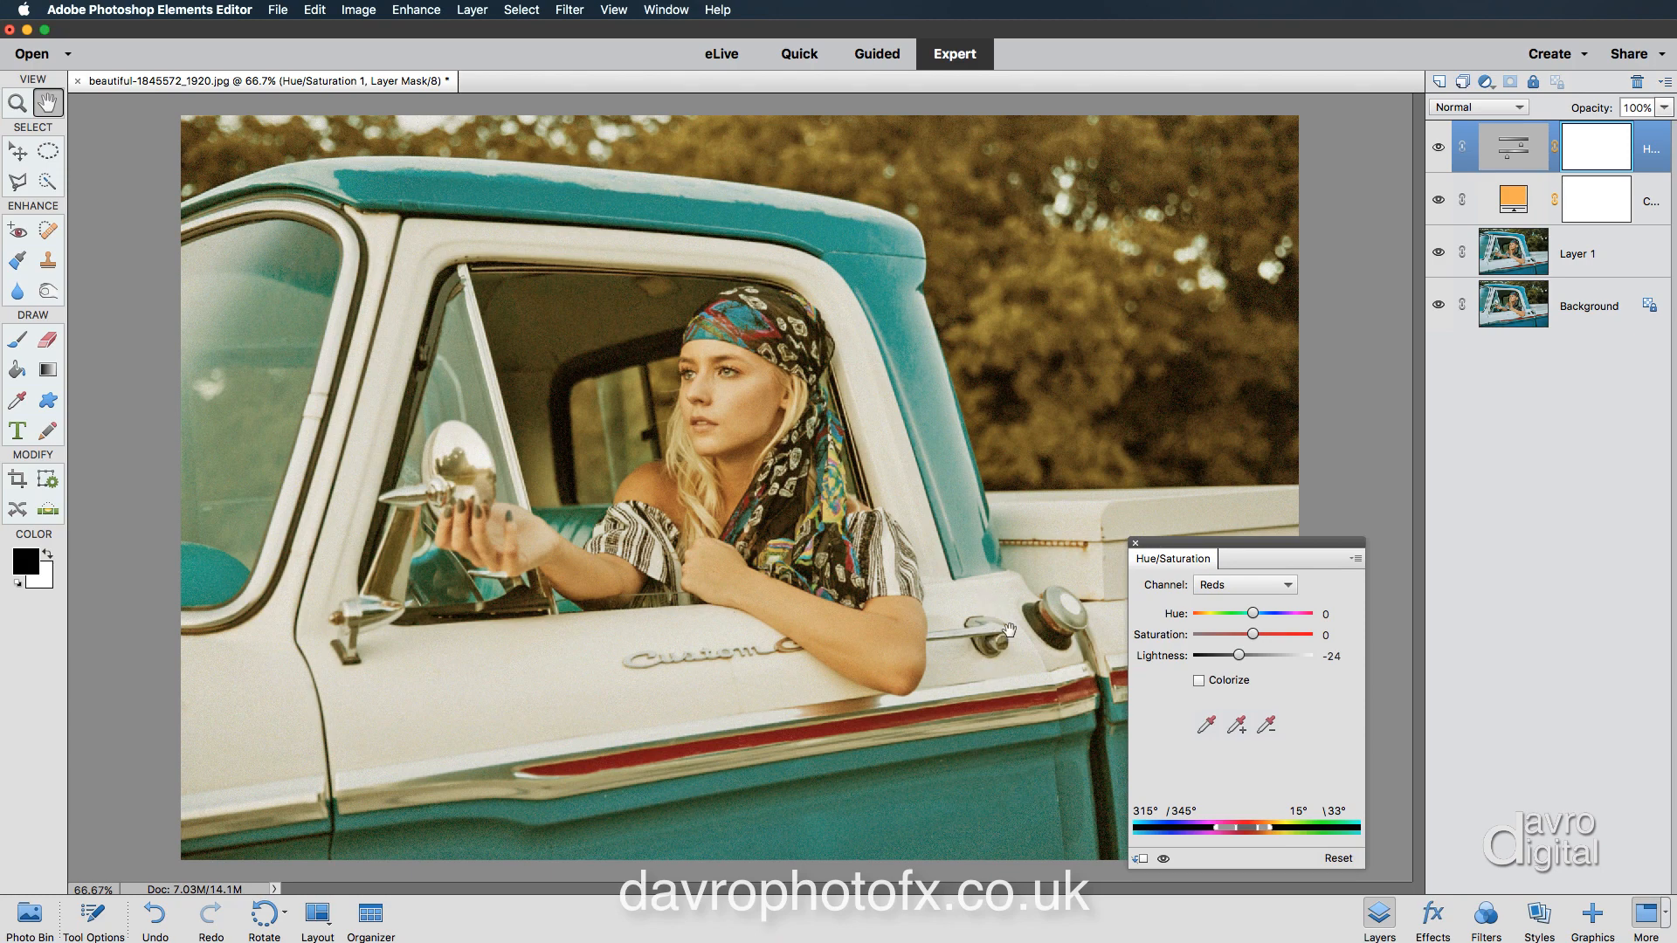
# Starting from the Cyans channel, sample the truck's teal paint, set saturation to -17 and lightness to +24, and compare before and after
pyautogui.click(1258, 584)
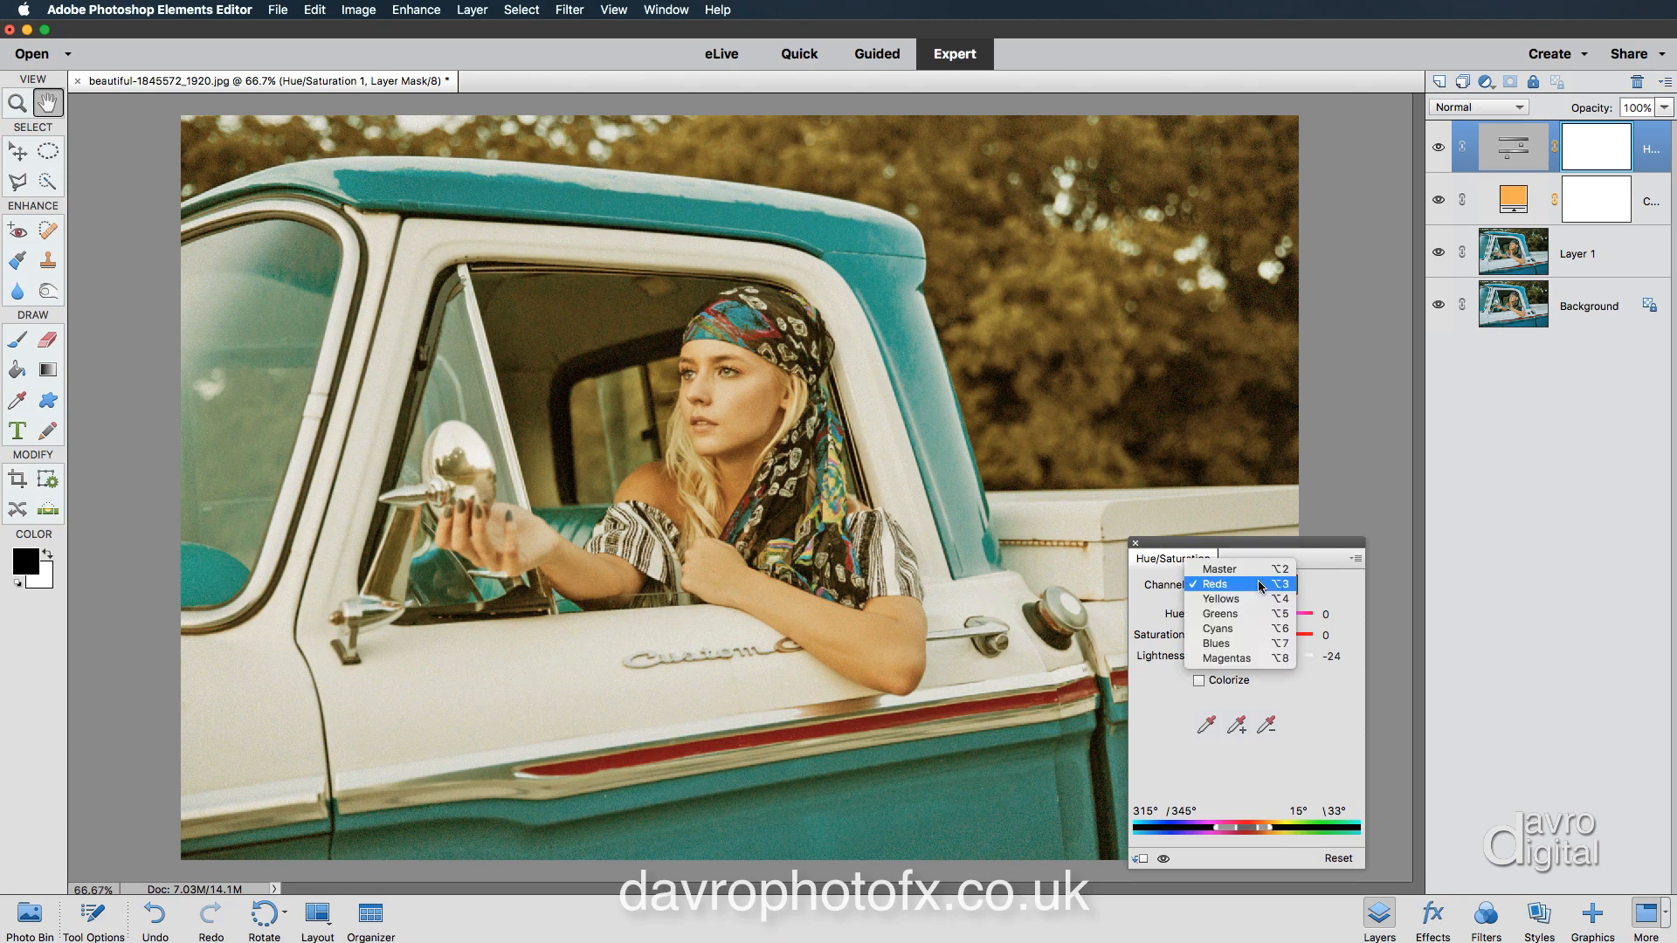
pyautogui.click(1254, 629)
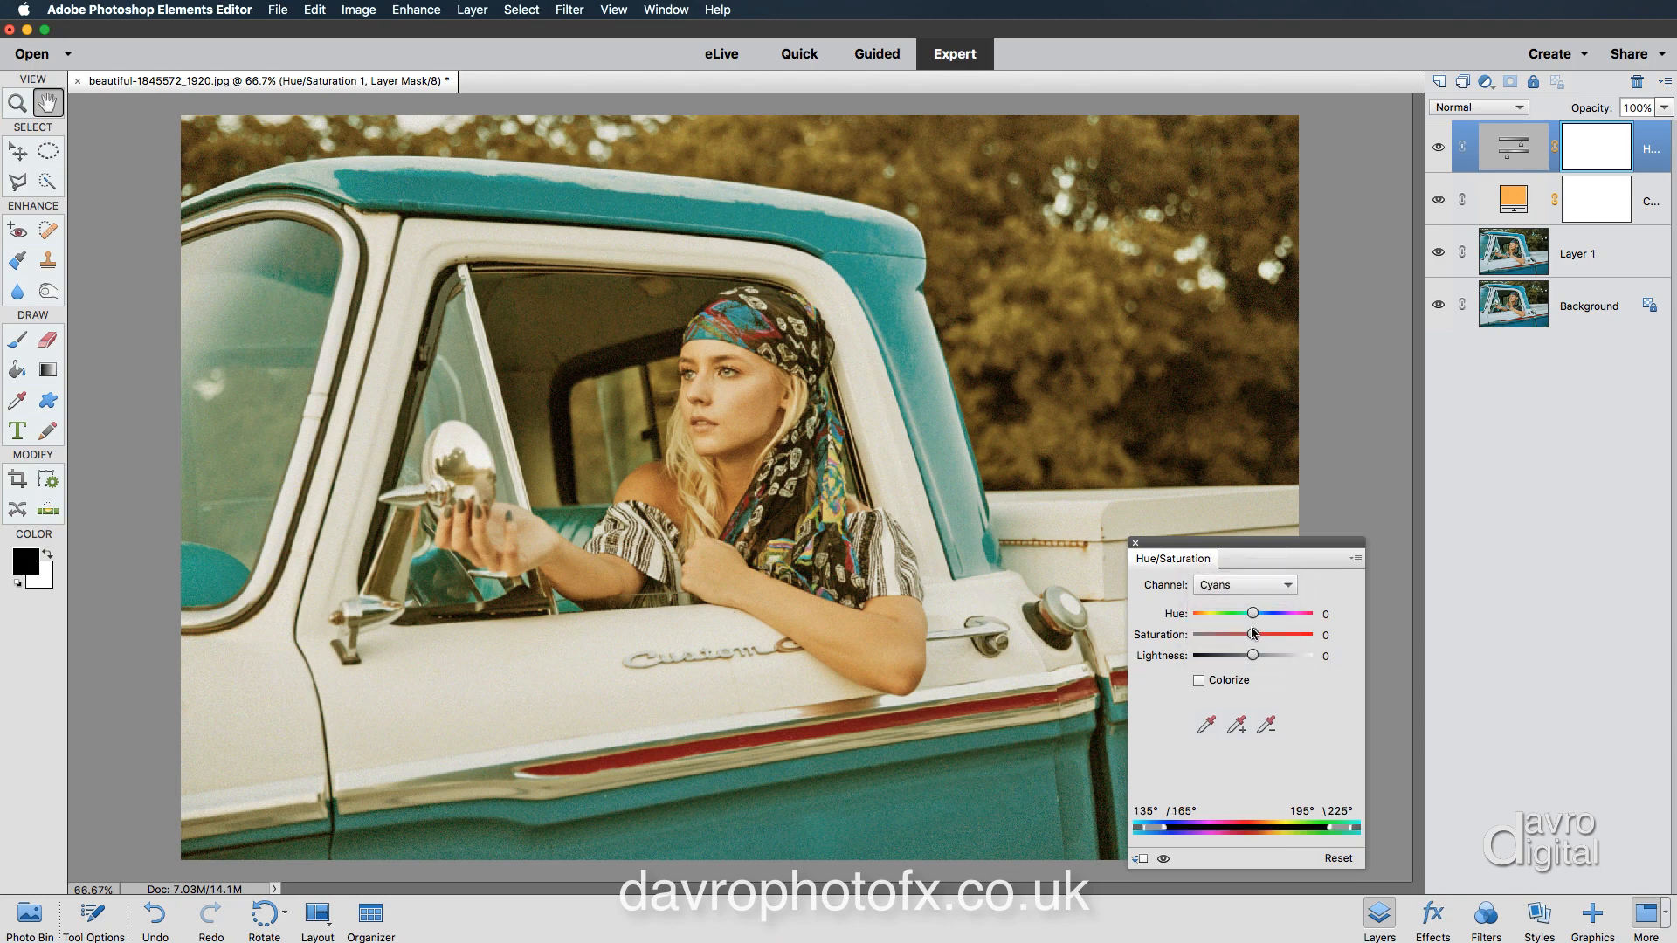
pyautogui.click(1207, 725)
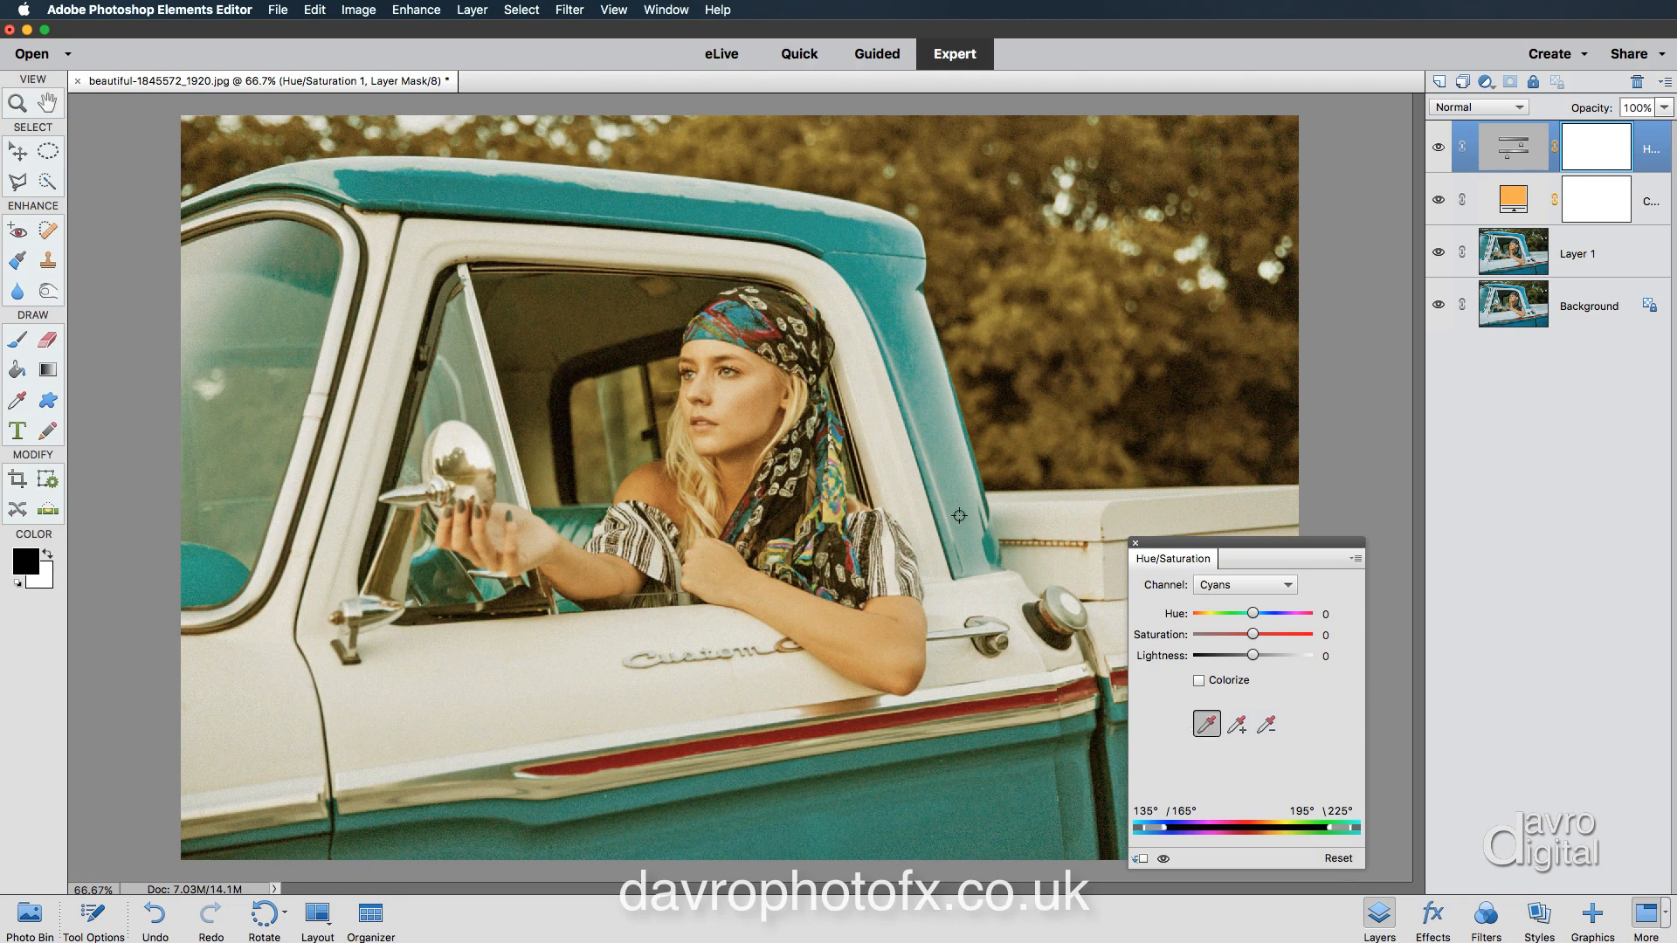
pyautogui.click(959, 516)
pyautogui.moveTo(1252, 639); pyautogui.dragTo(1242, 638)
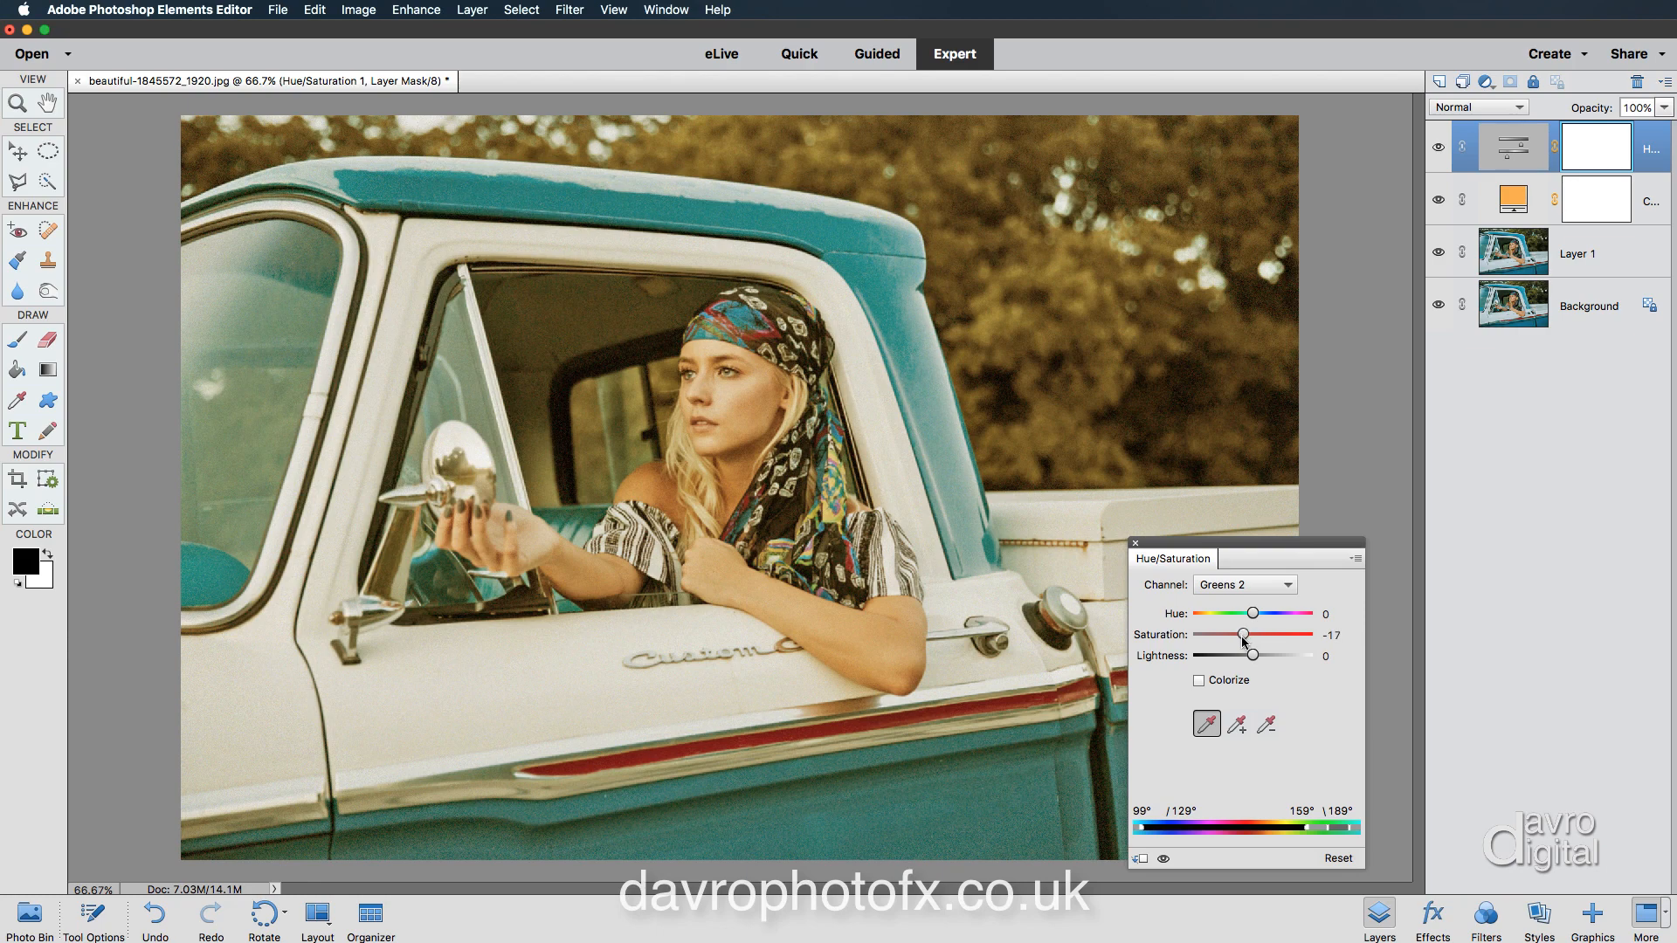
pyautogui.moveTo(1254, 655); pyautogui.dragTo(1262, 659)
pyautogui.moveTo(1264, 660); pyautogui.dragTo(1267, 656)
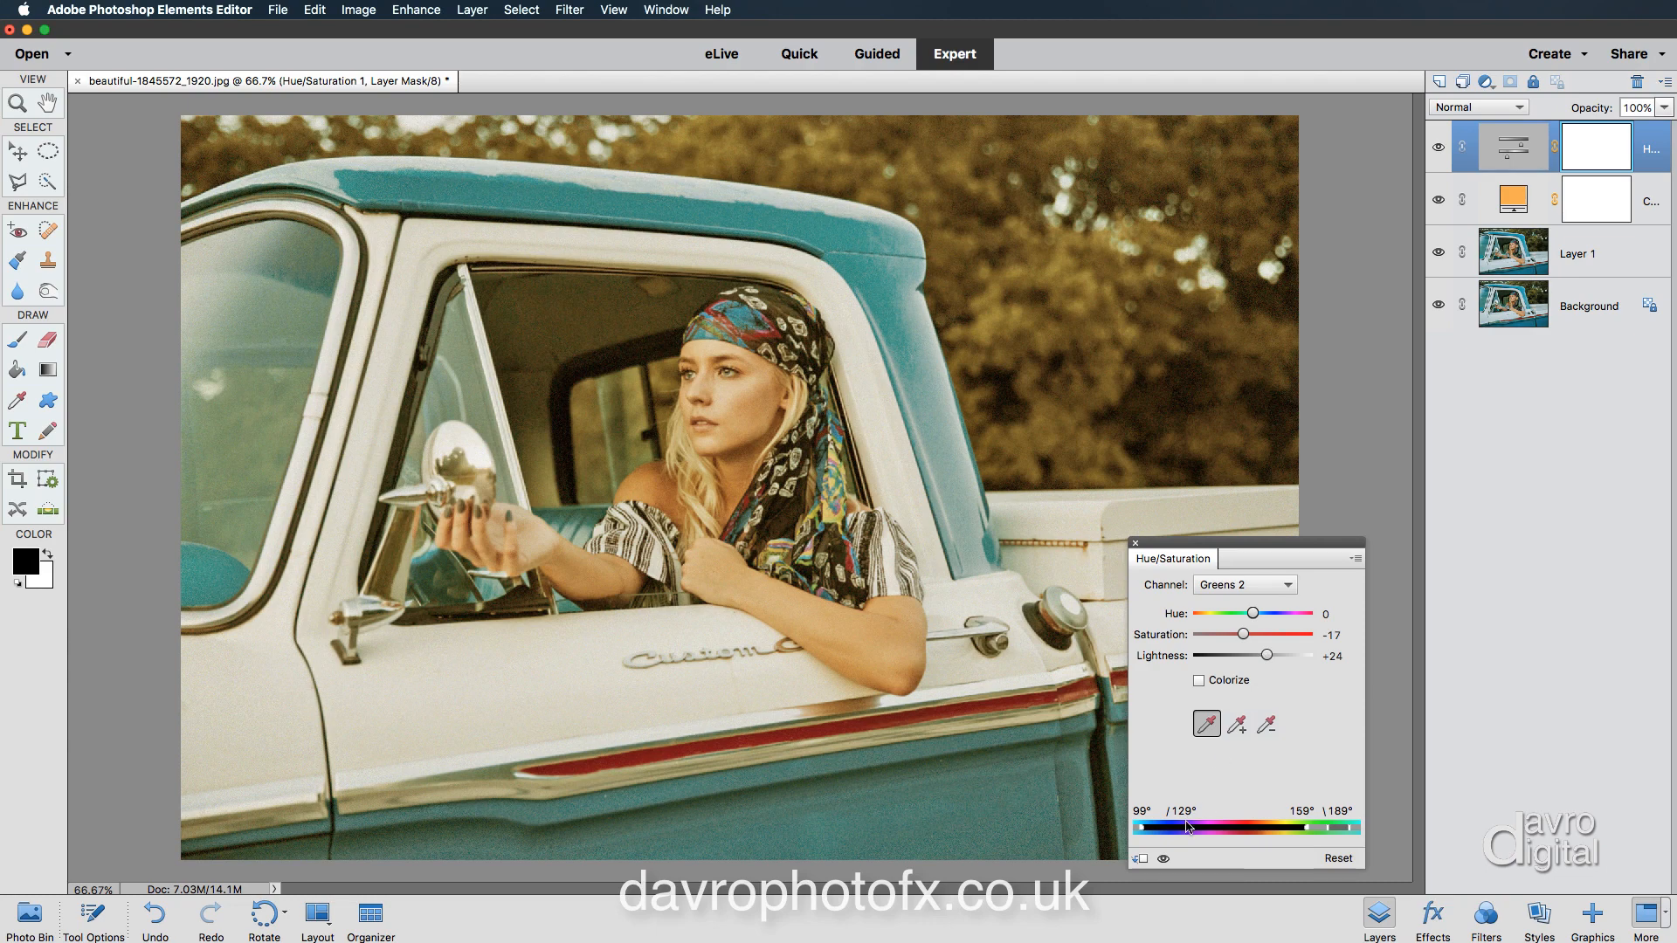
pyautogui.click(1164, 861)
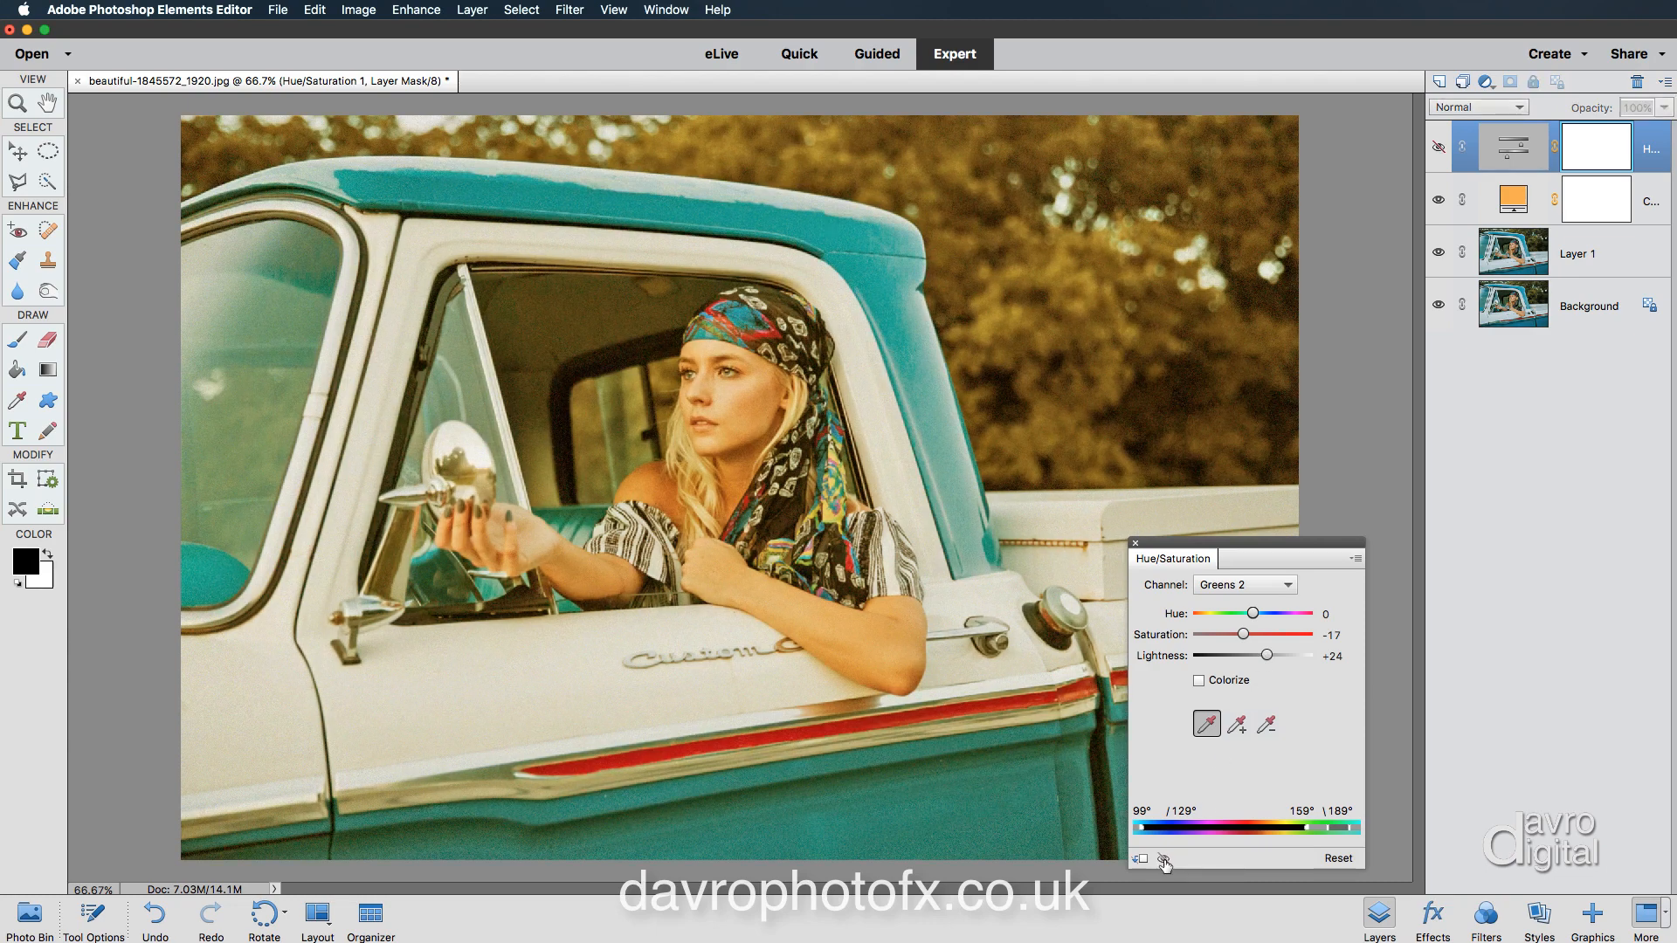
pyautogui.click(1164, 861)
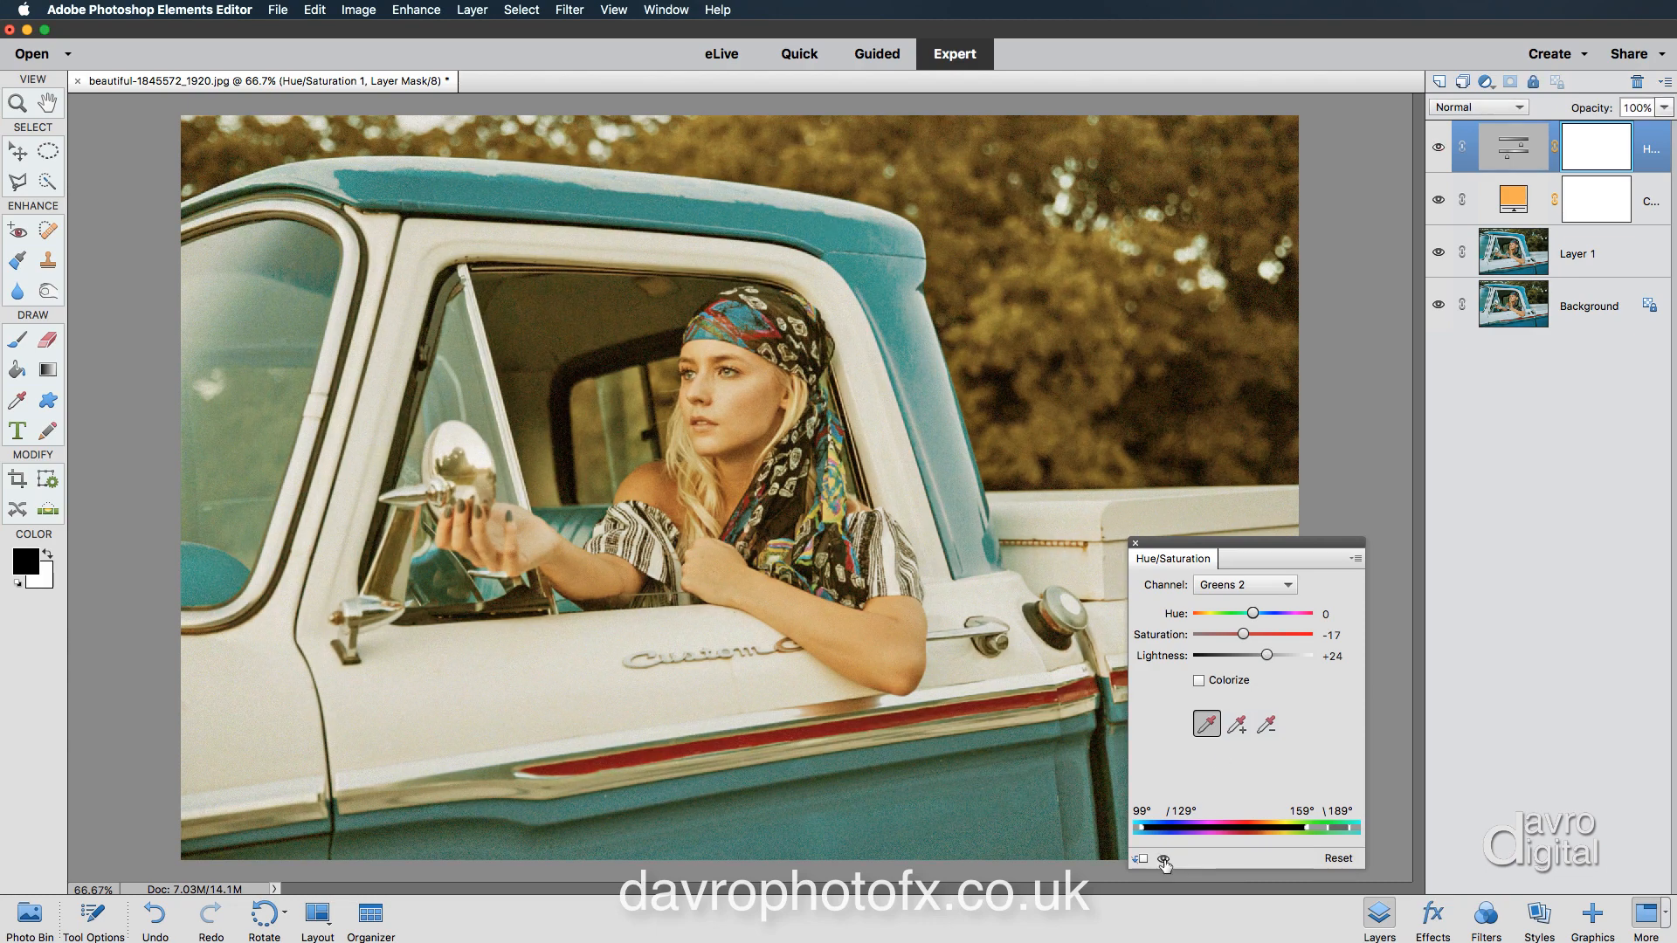
pyautogui.click(1136, 545)
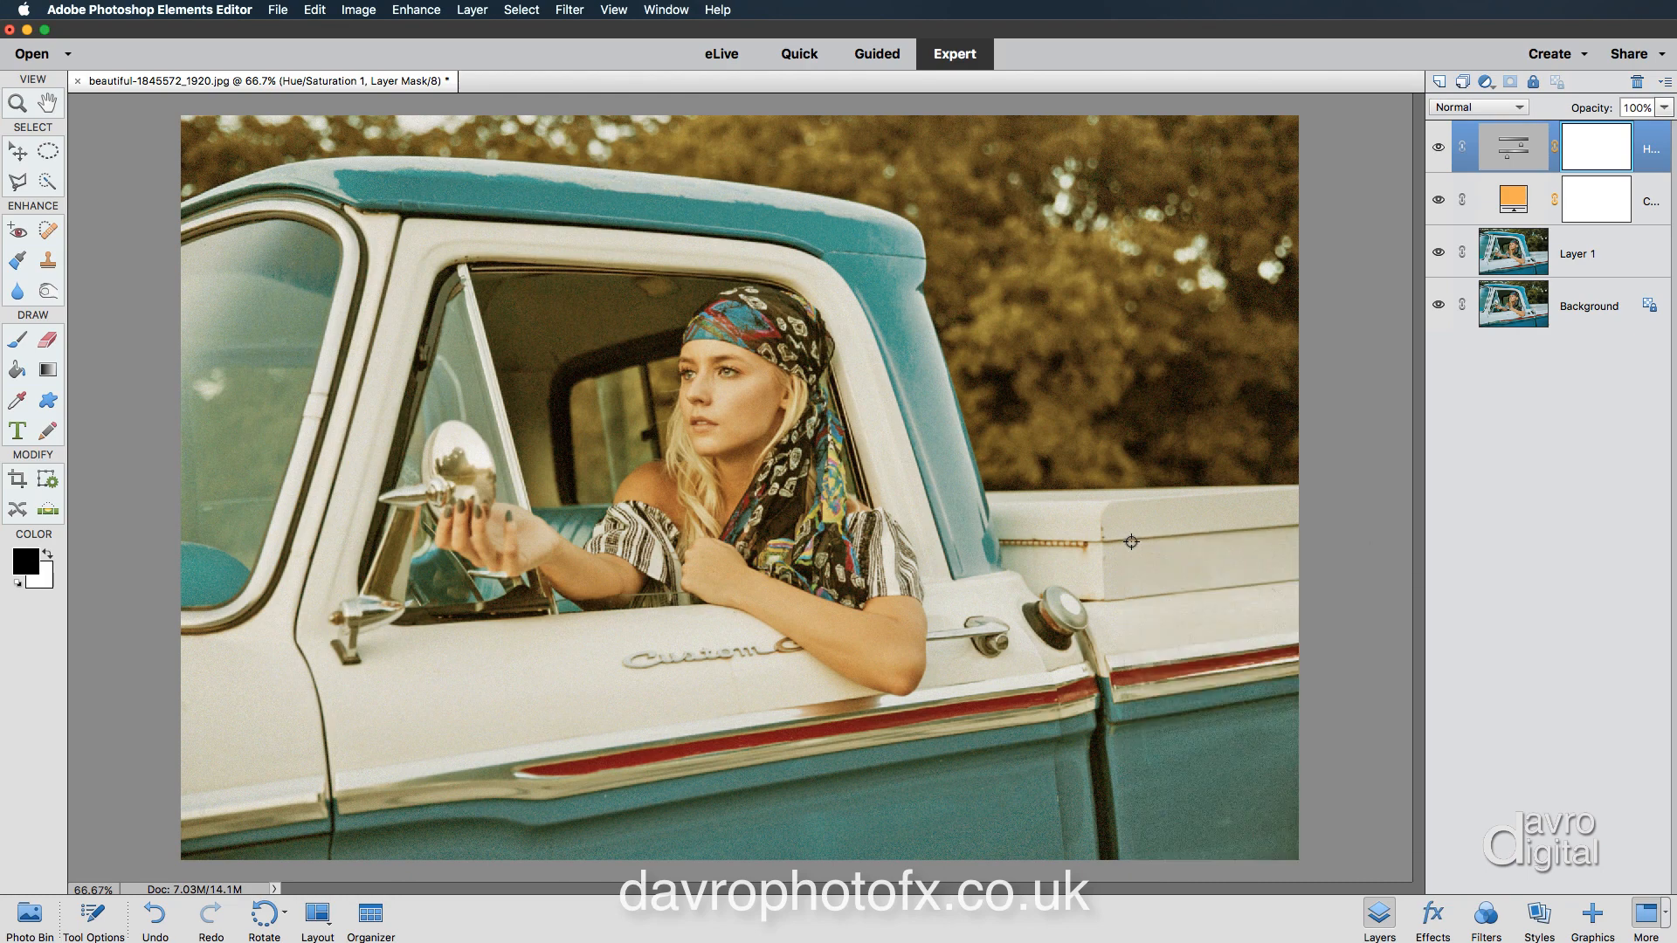
# Draw a Rectangular Marquee selection around the photo, slightly inside its edges
pyautogui.click(48, 152)
pyautogui.click(93, 914)
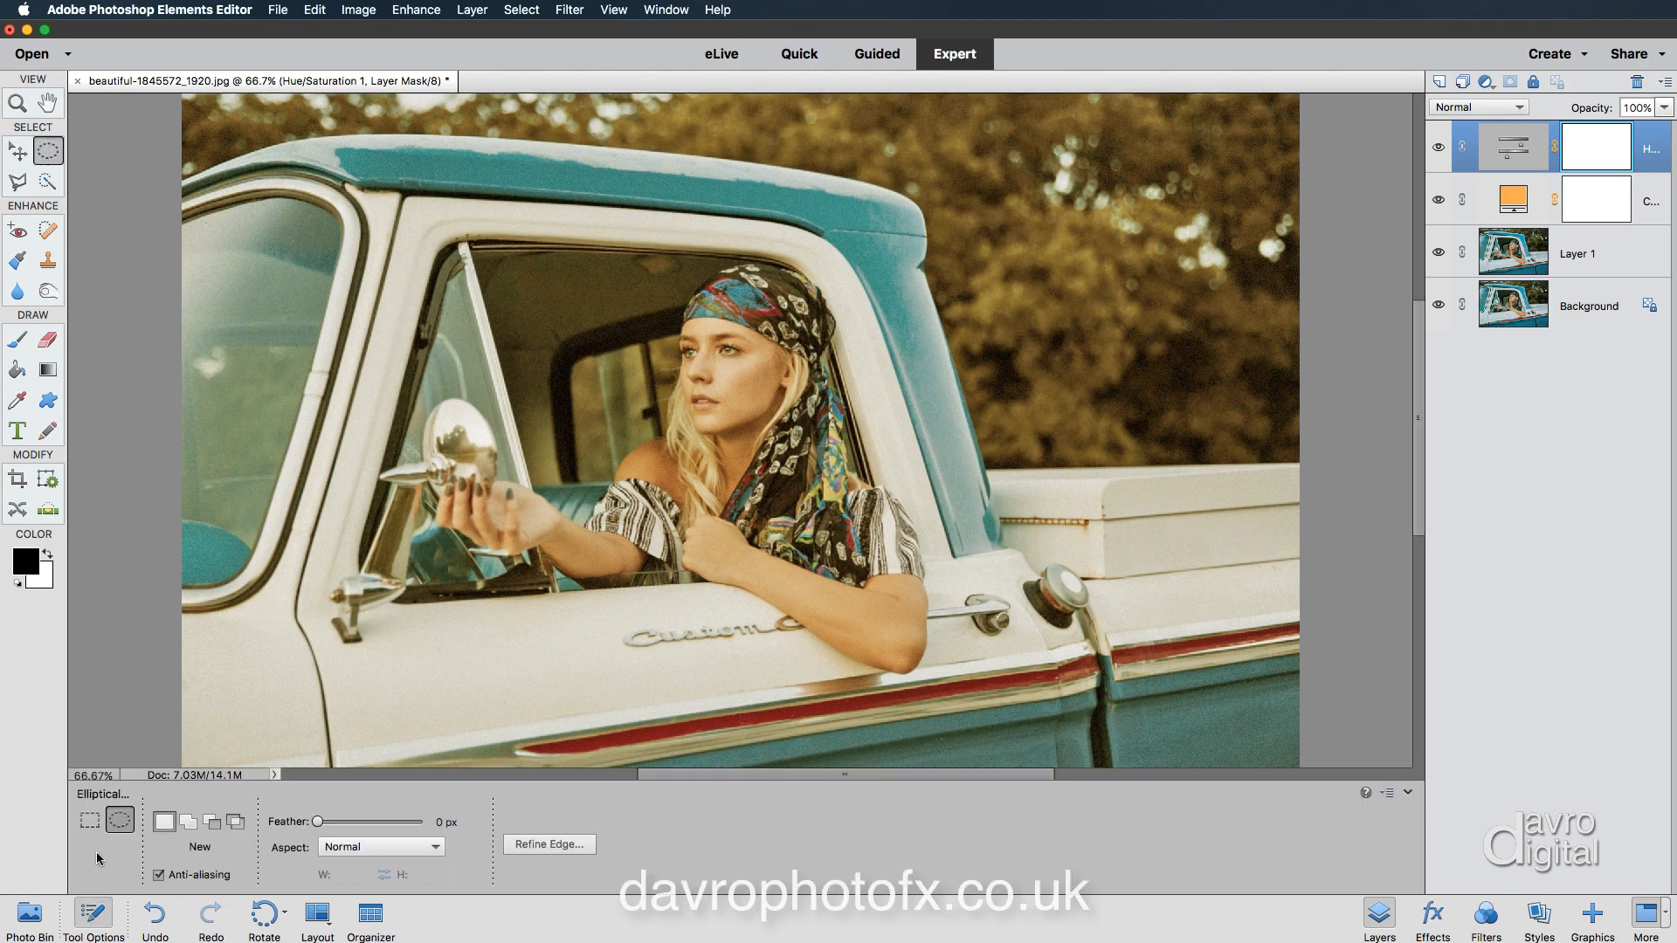
pyautogui.click(89, 821)
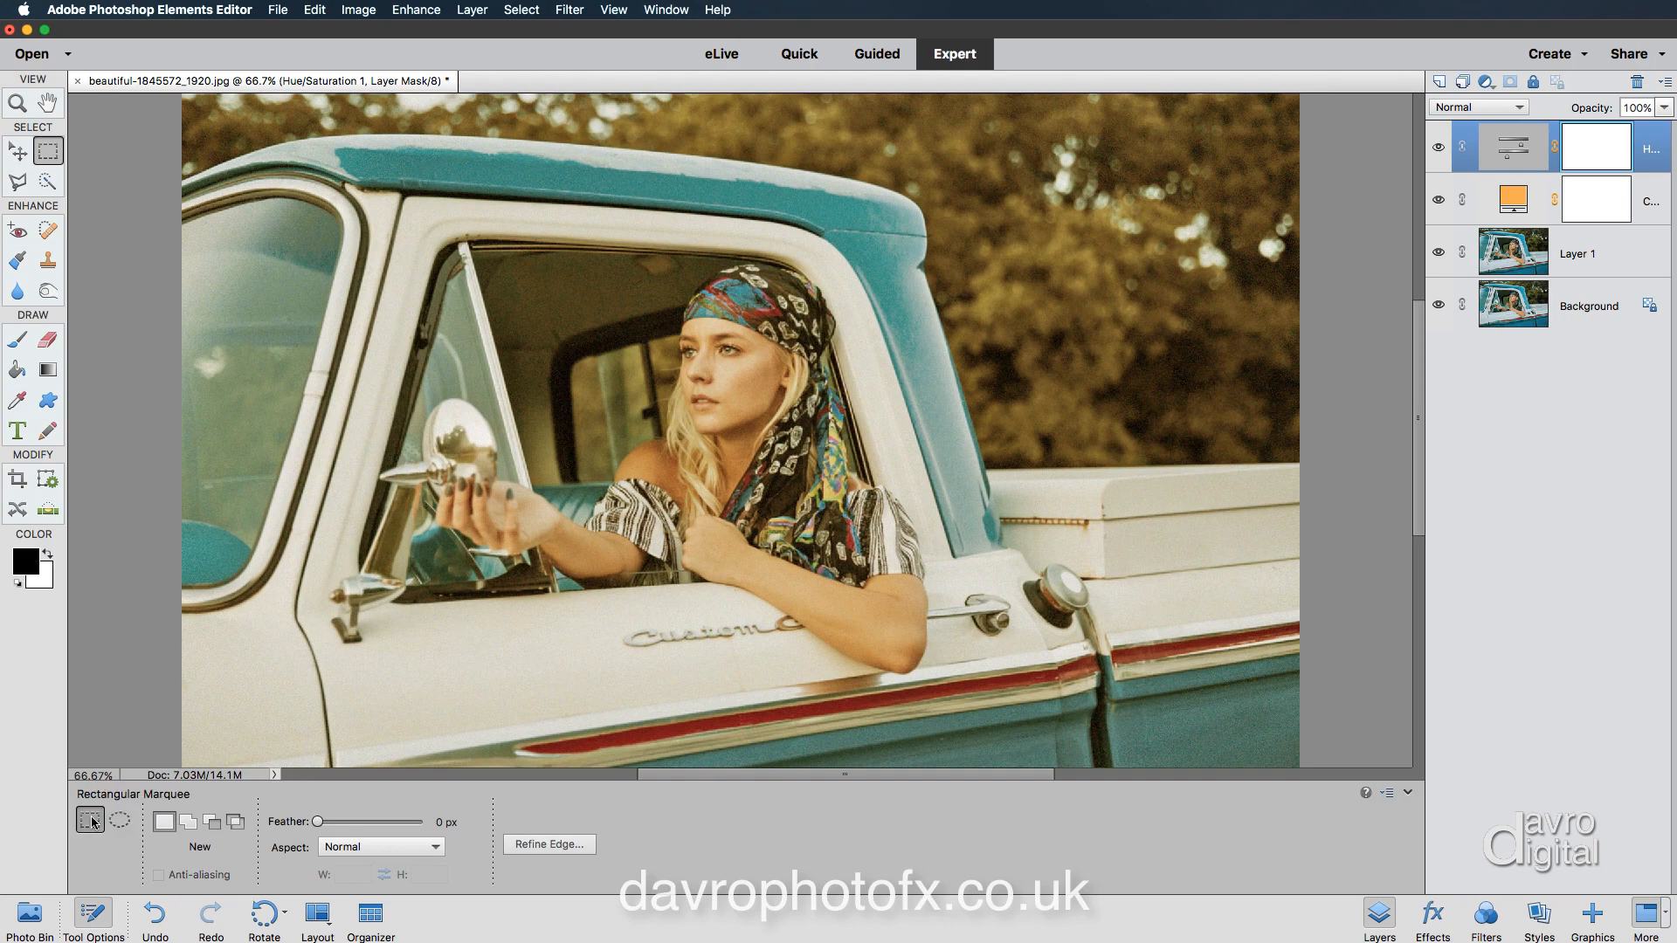
pyautogui.click(91, 917)
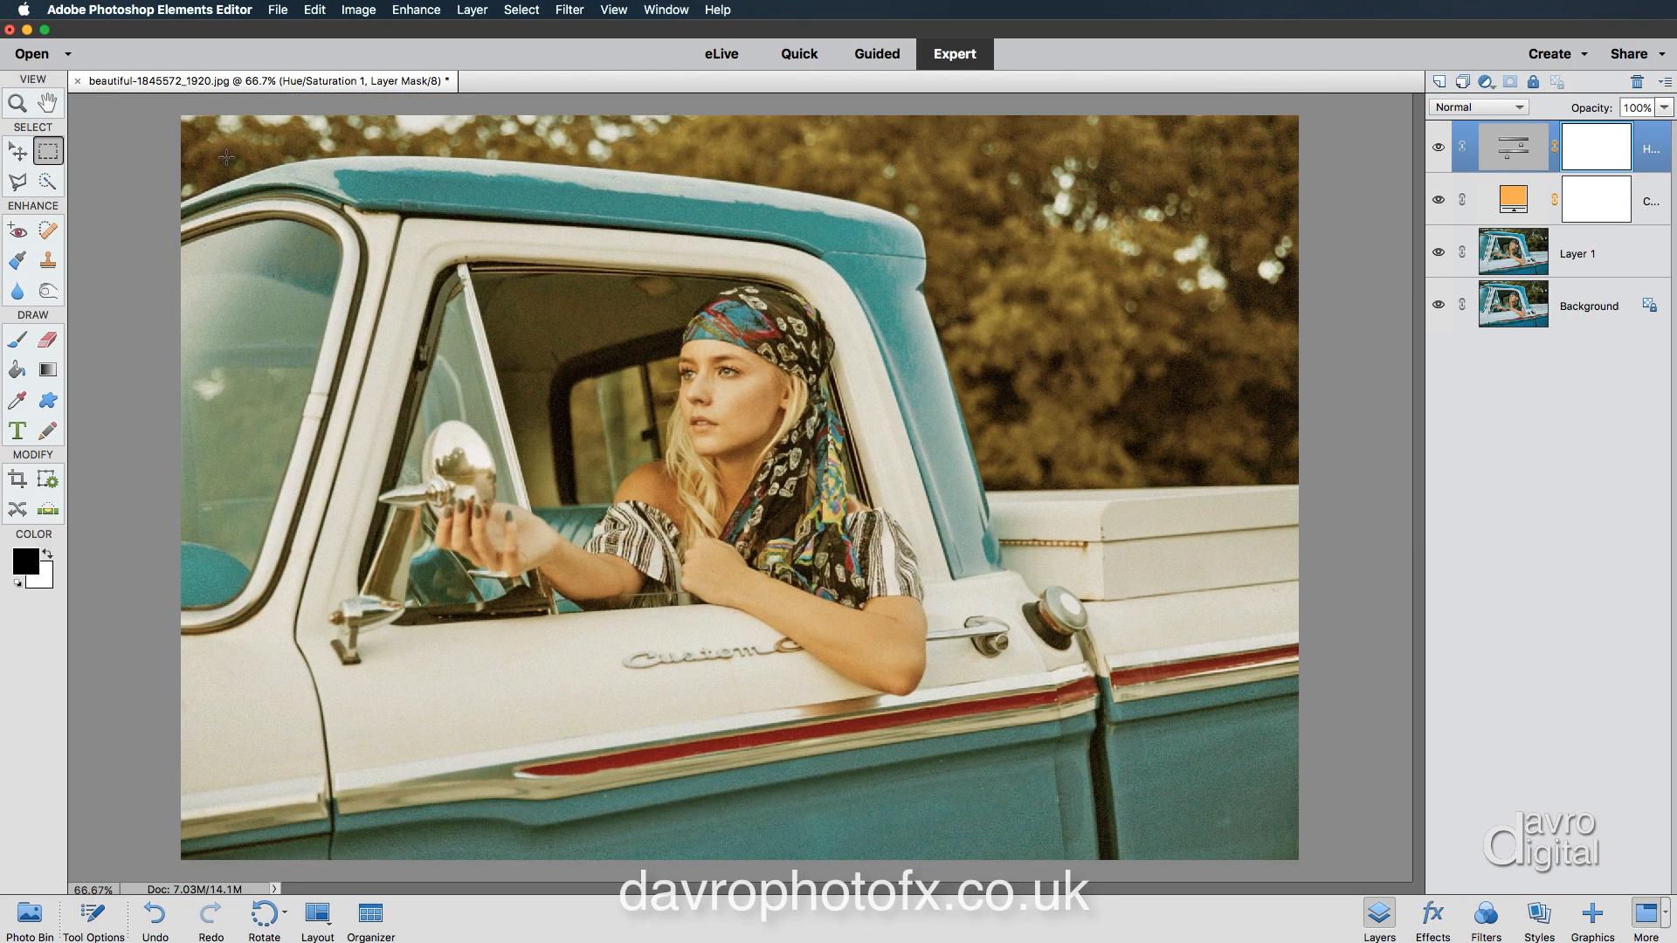
pyautogui.moveTo(226, 157); pyautogui.dragTo(1255, 825)
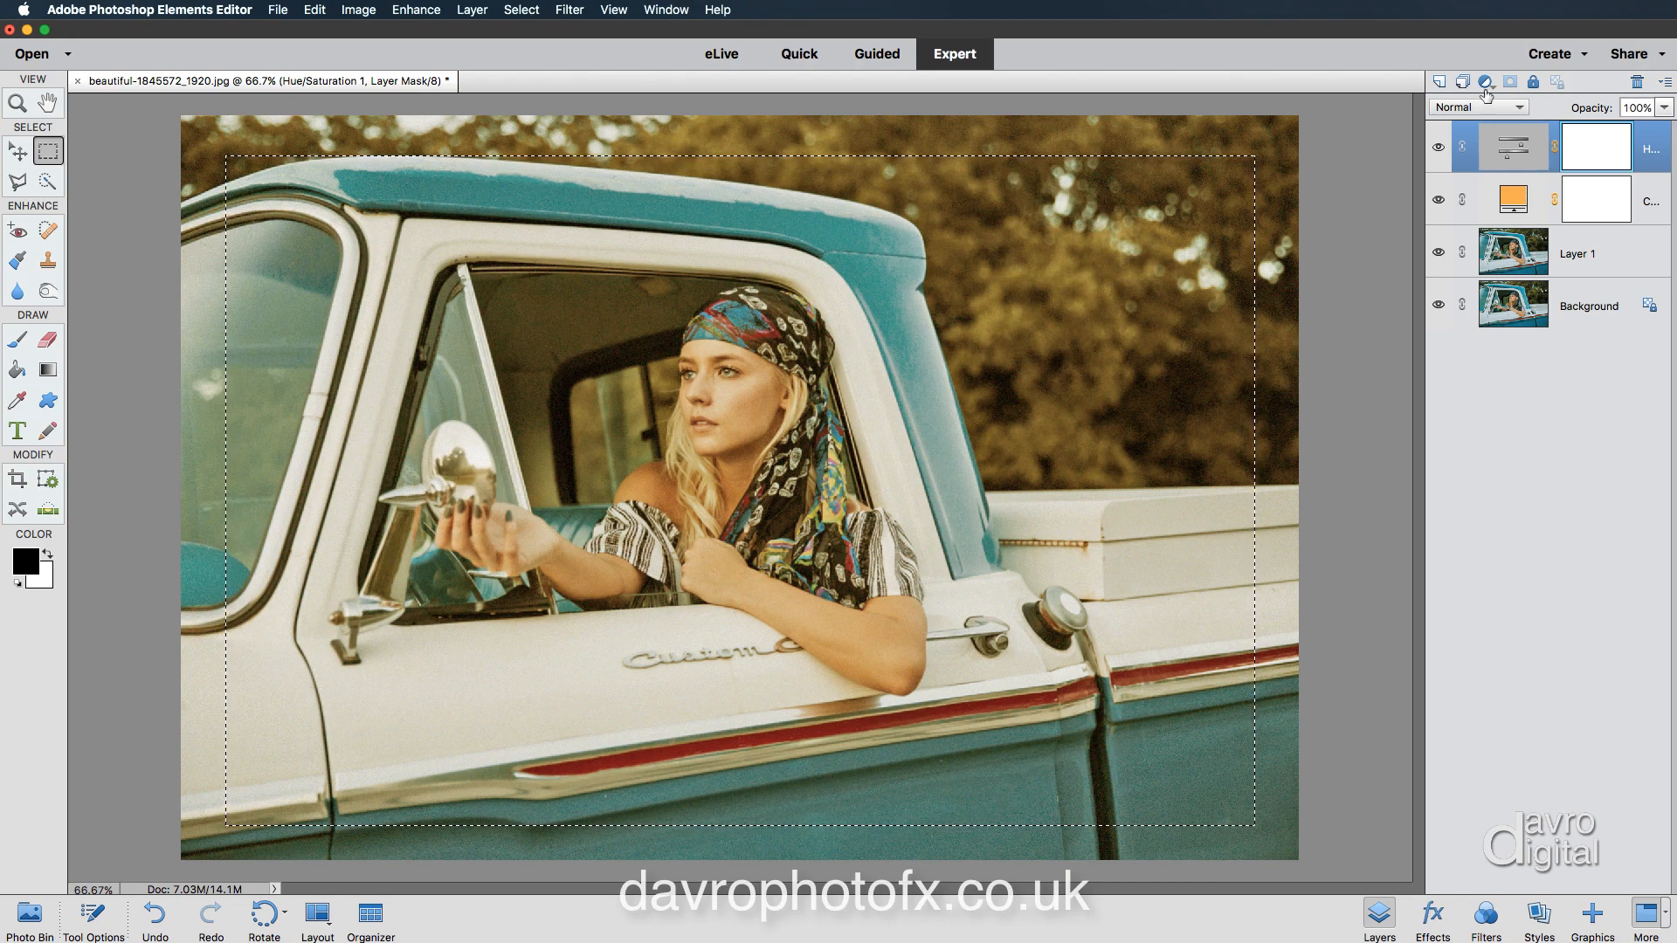
# Add a second Hue/Saturation adjustment layer from the rectangular selection and set its lightness to +38
pyautogui.click(1486, 84)
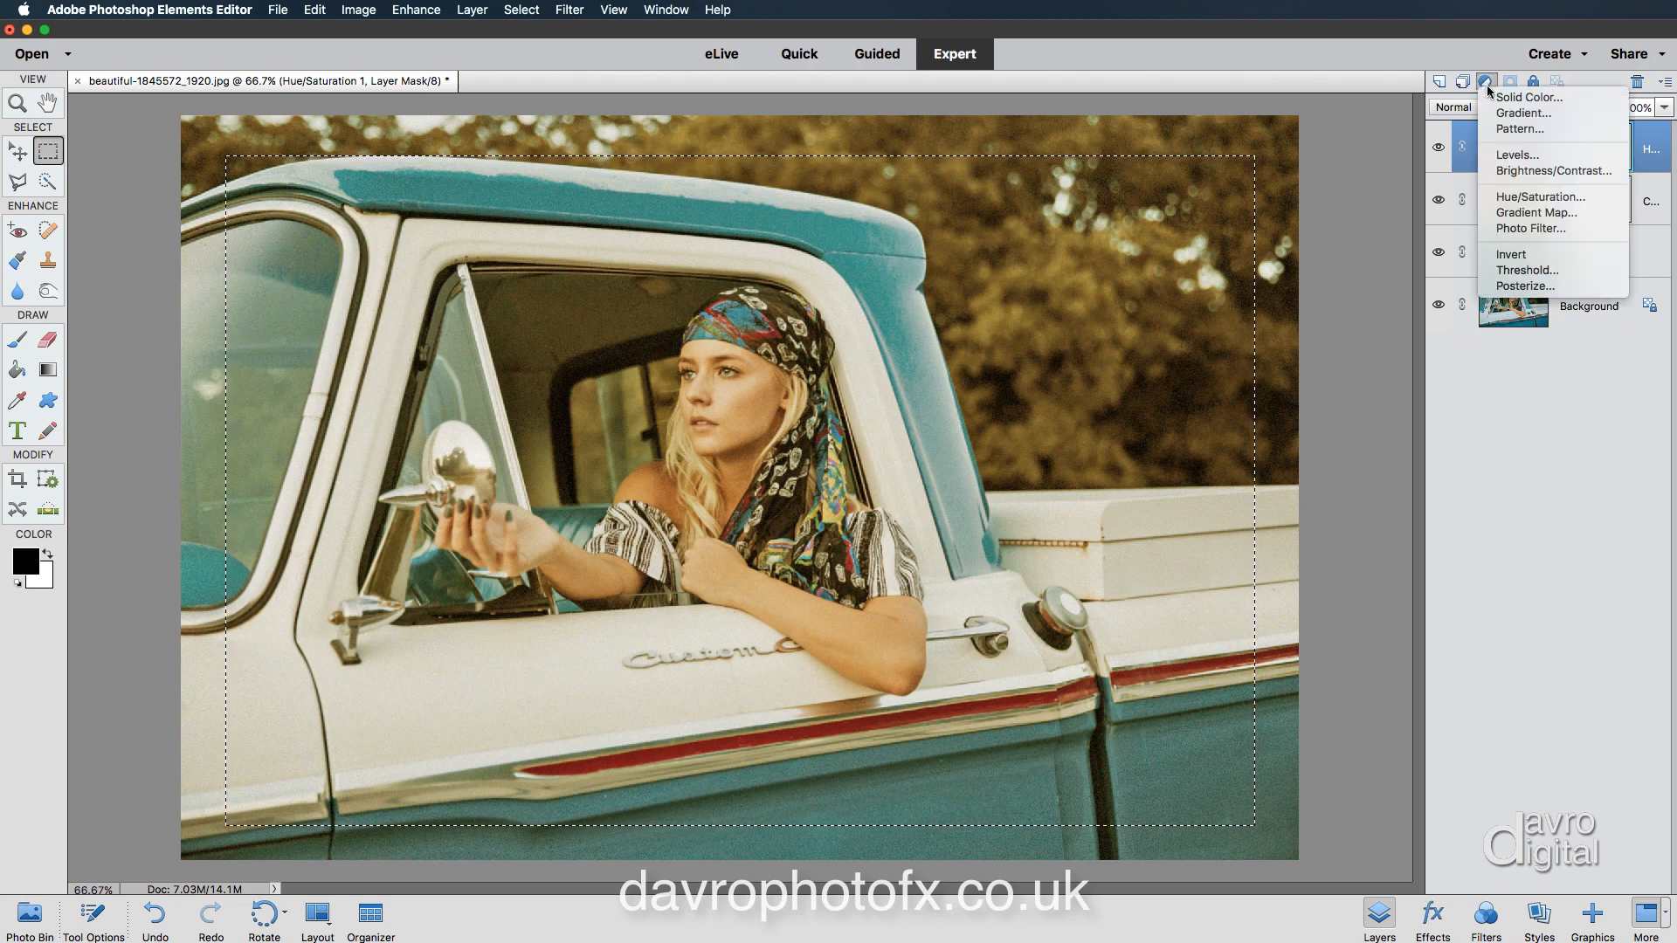
pyautogui.click(1517, 199)
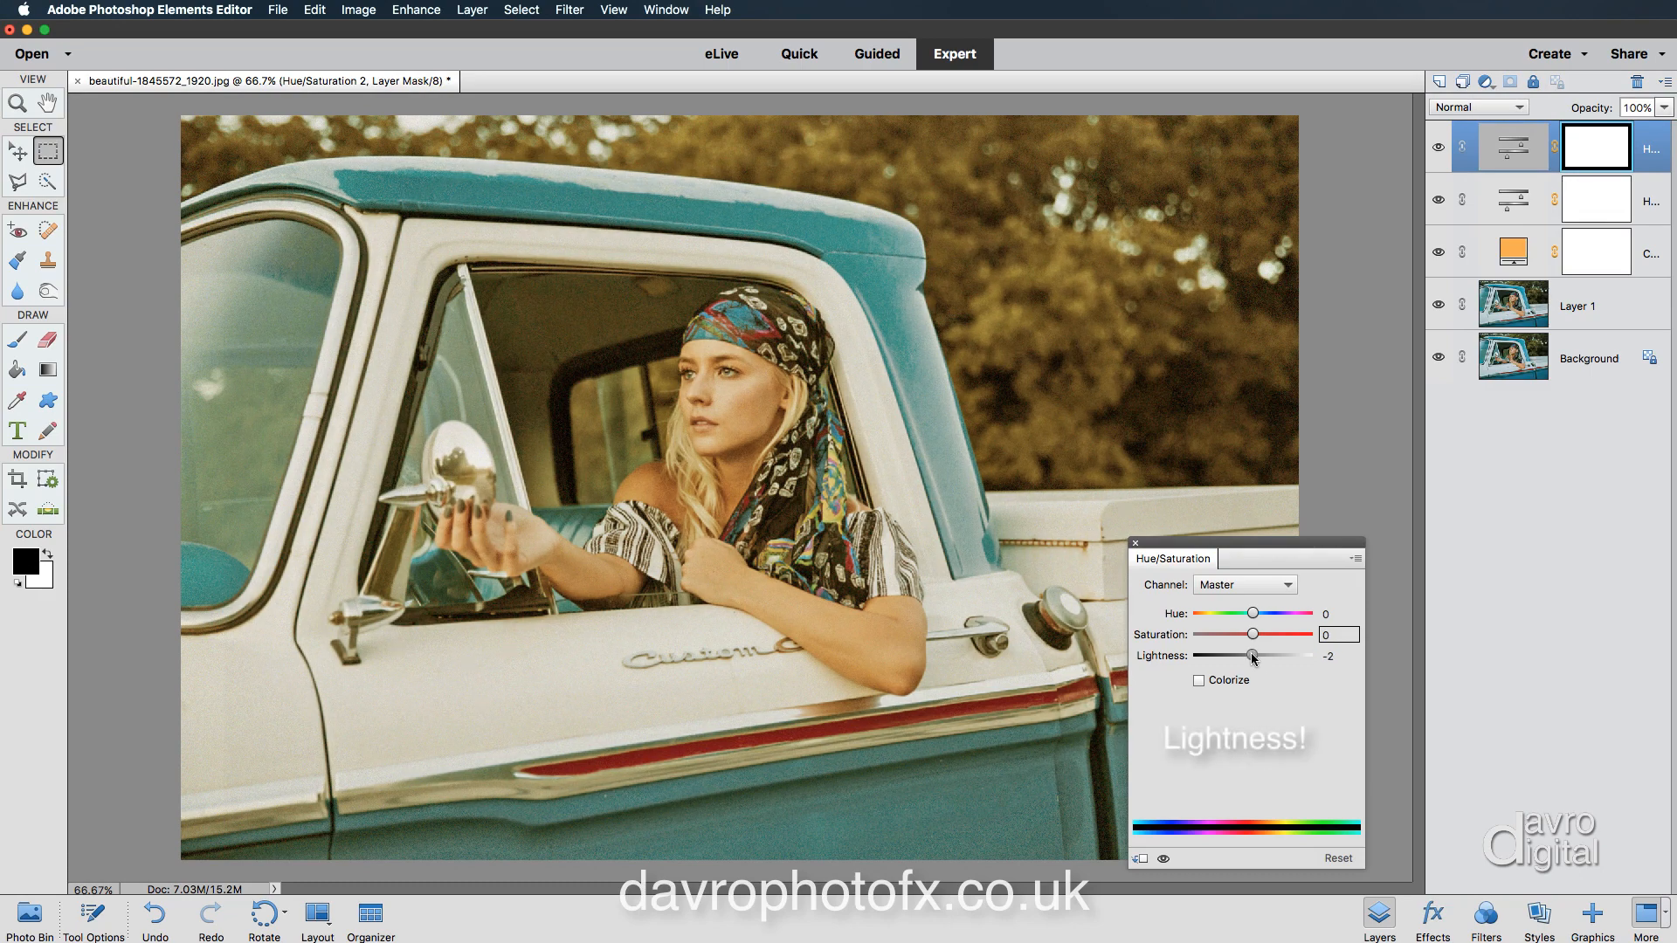
pyautogui.moveTo(1252, 655); pyautogui.dragTo(1276, 662)
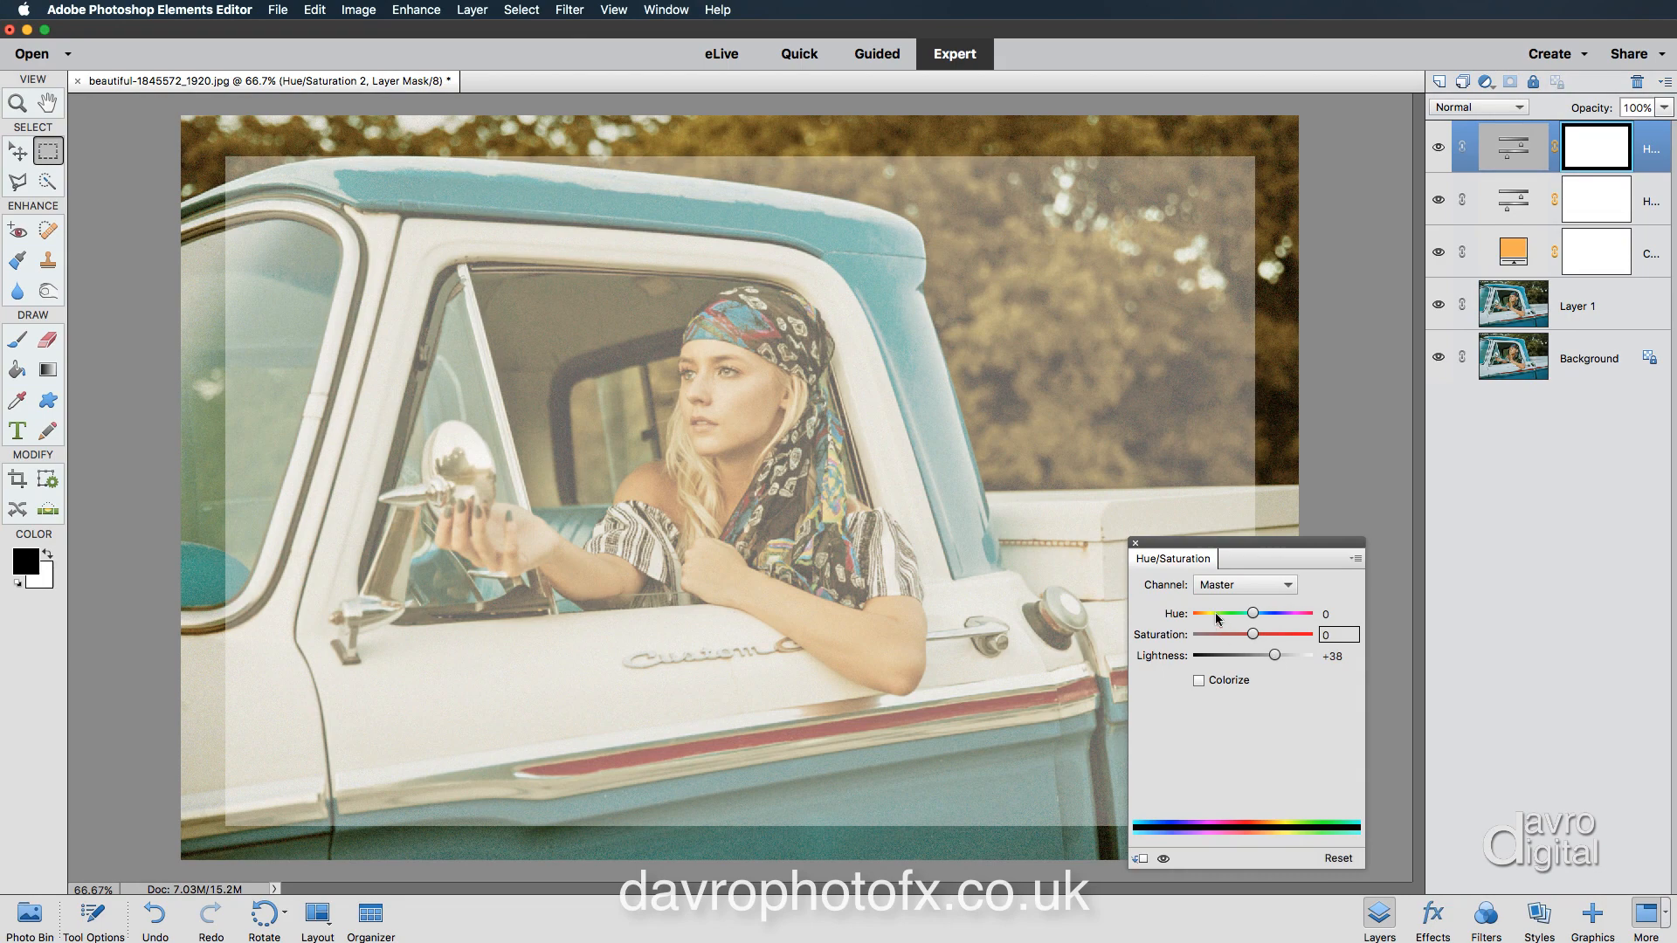
pyautogui.click(1136, 545)
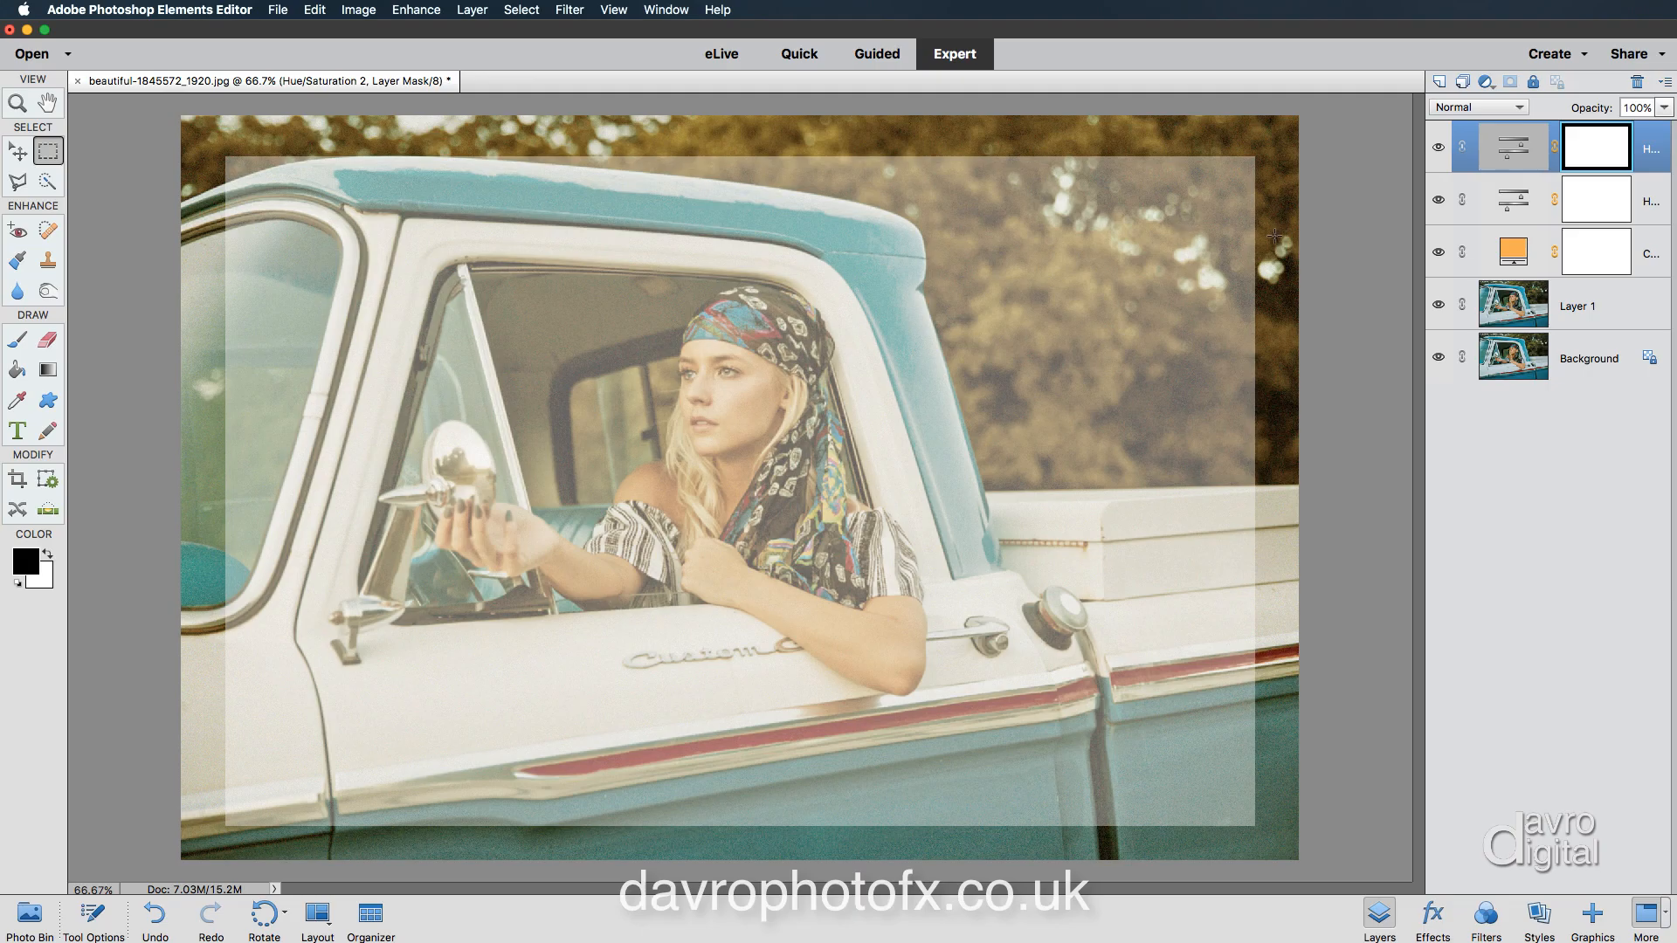
# Invert the mask of the second Hue/Saturation layer so the lightening affects only the photo's border
pyautogui.click(571, 10)
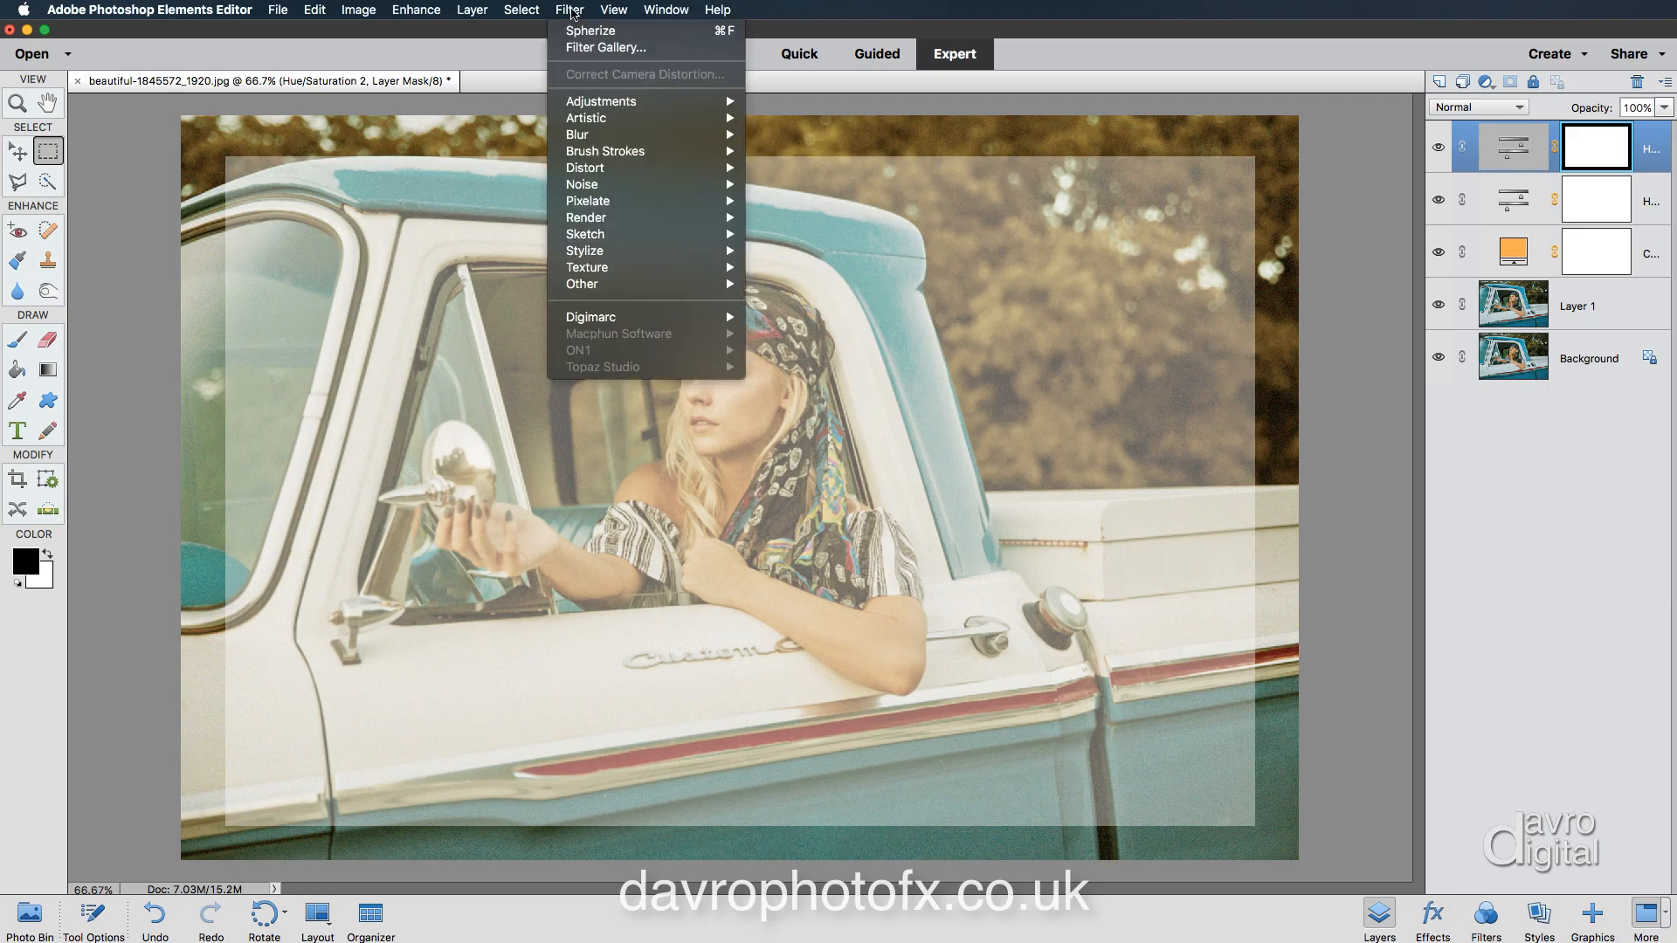
pyautogui.moveTo(585, 104)
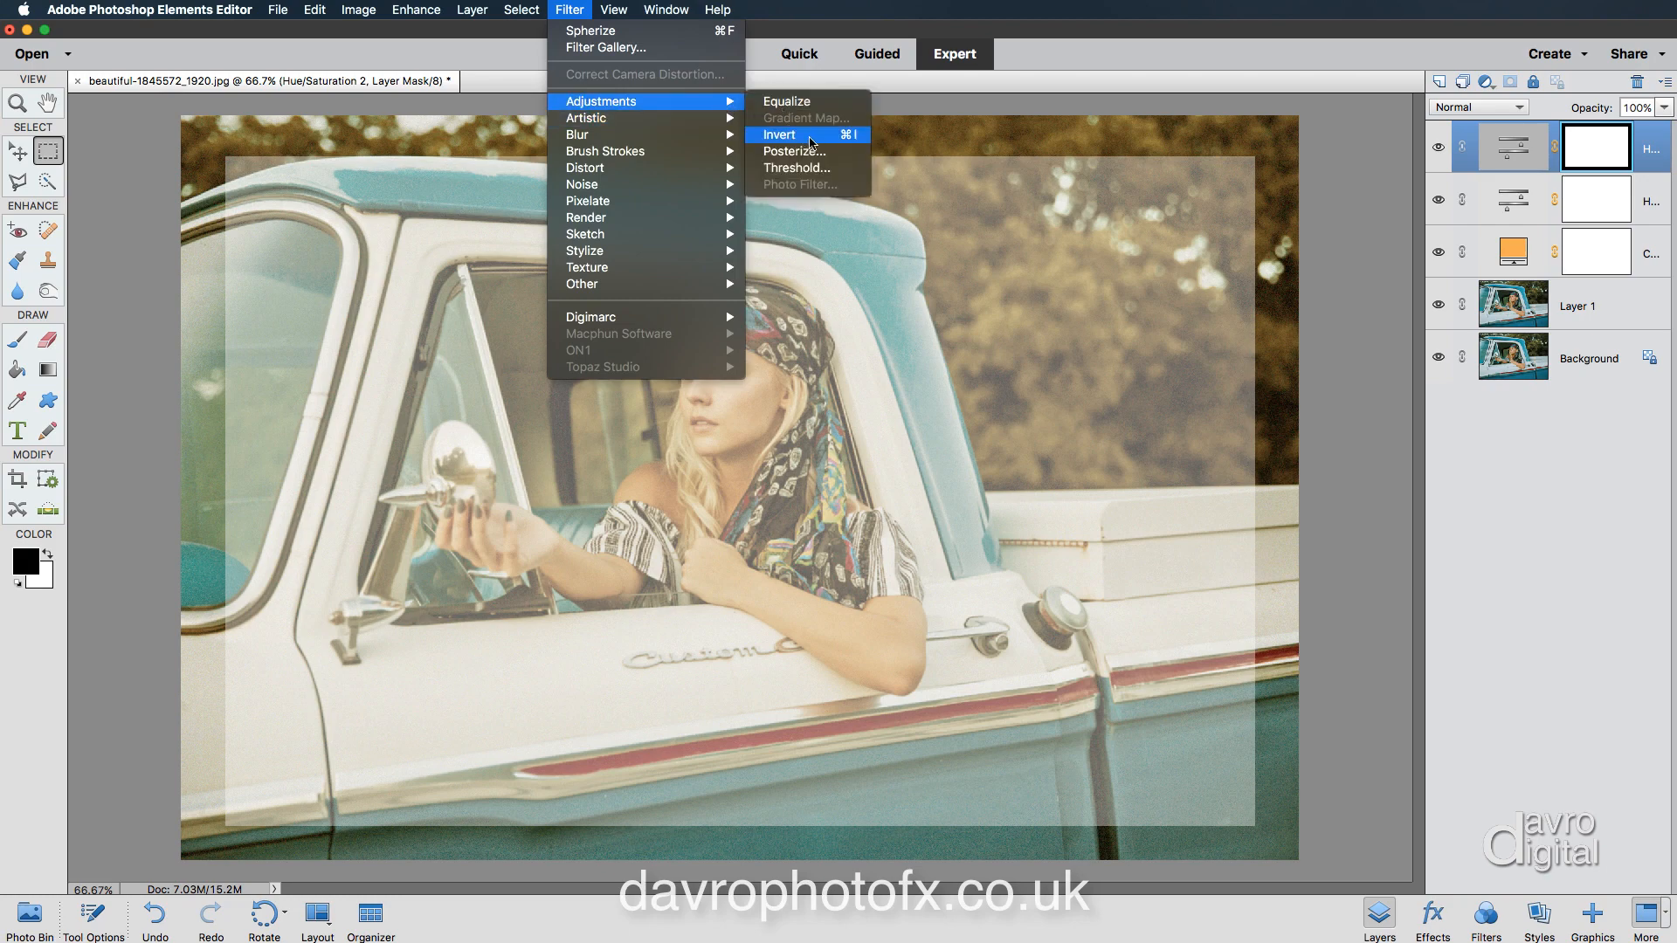
pyautogui.click(814, 139)
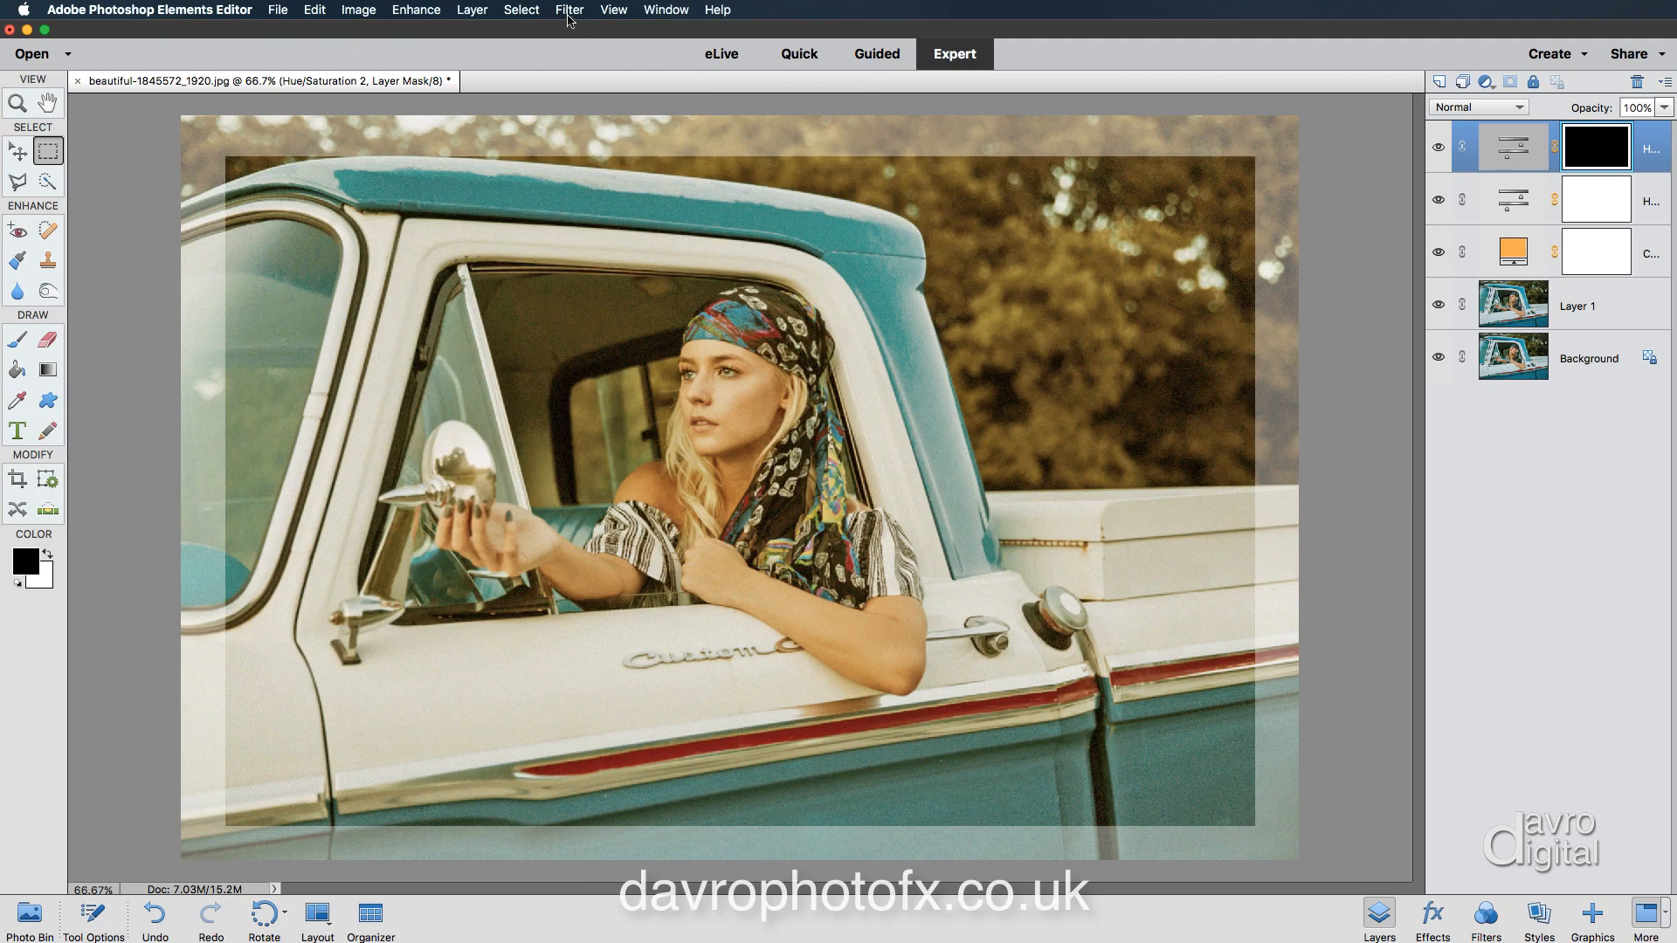
# Soften the inverted mask's edges with a Gaussian Blur of 89.9 pixels, previewing a corner of the frame
pyautogui.click(566, 14)
pyautogui.moveTo(611, 138)
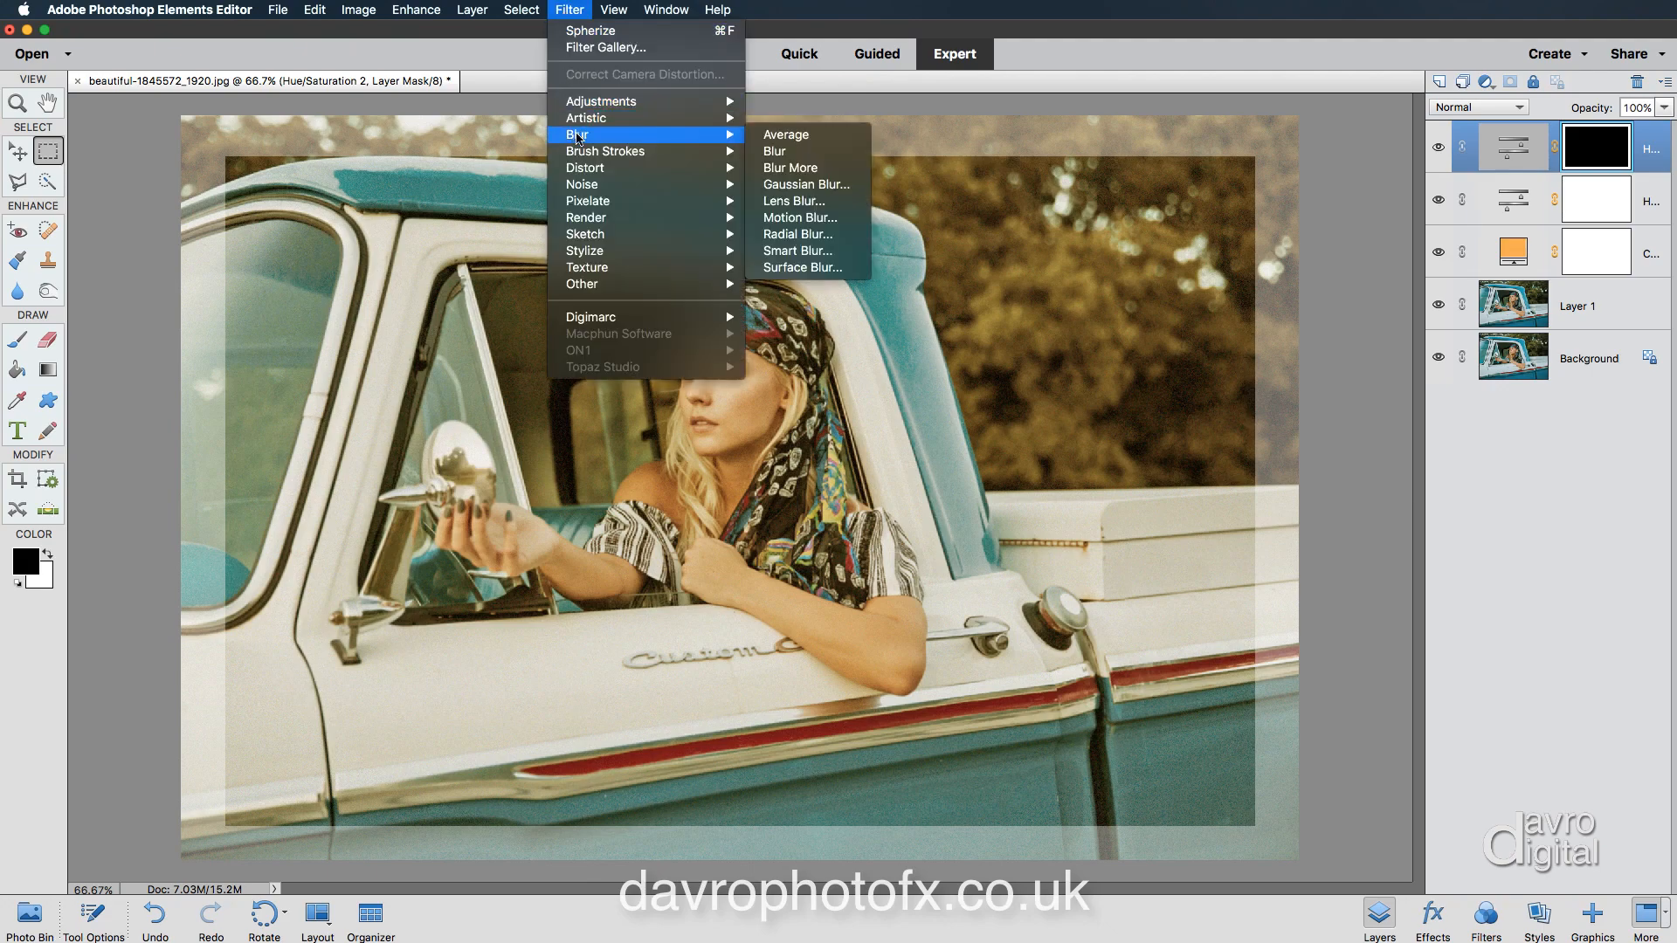
pyautogui.click(805, 184)
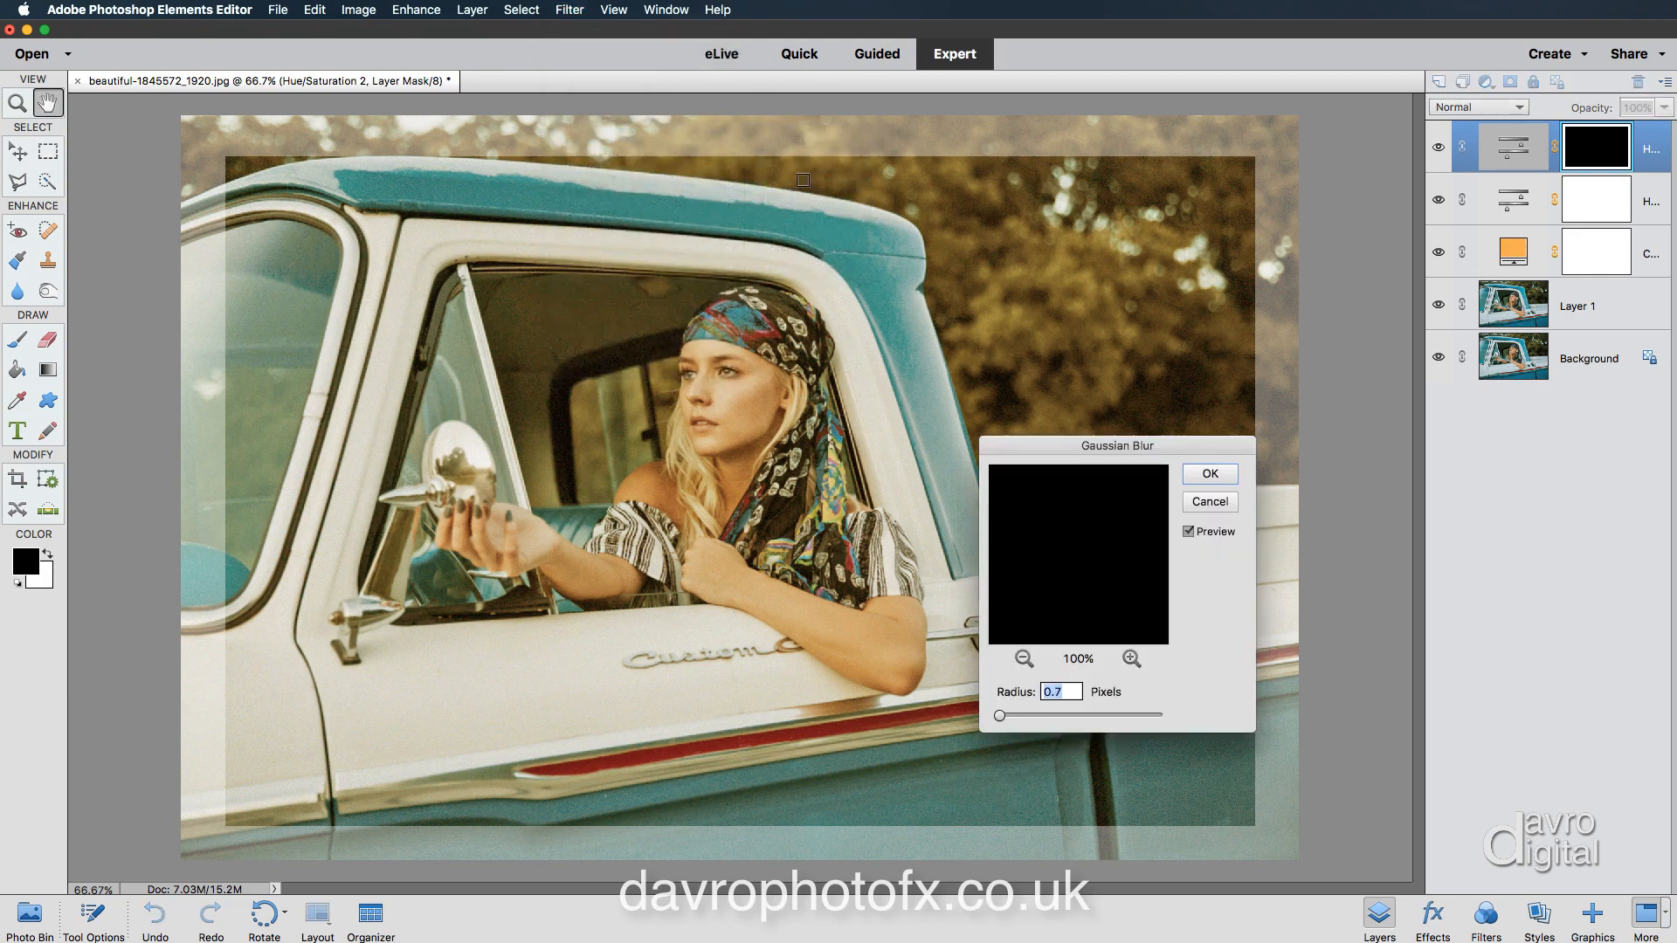
pyautogui.click(1253, 164)
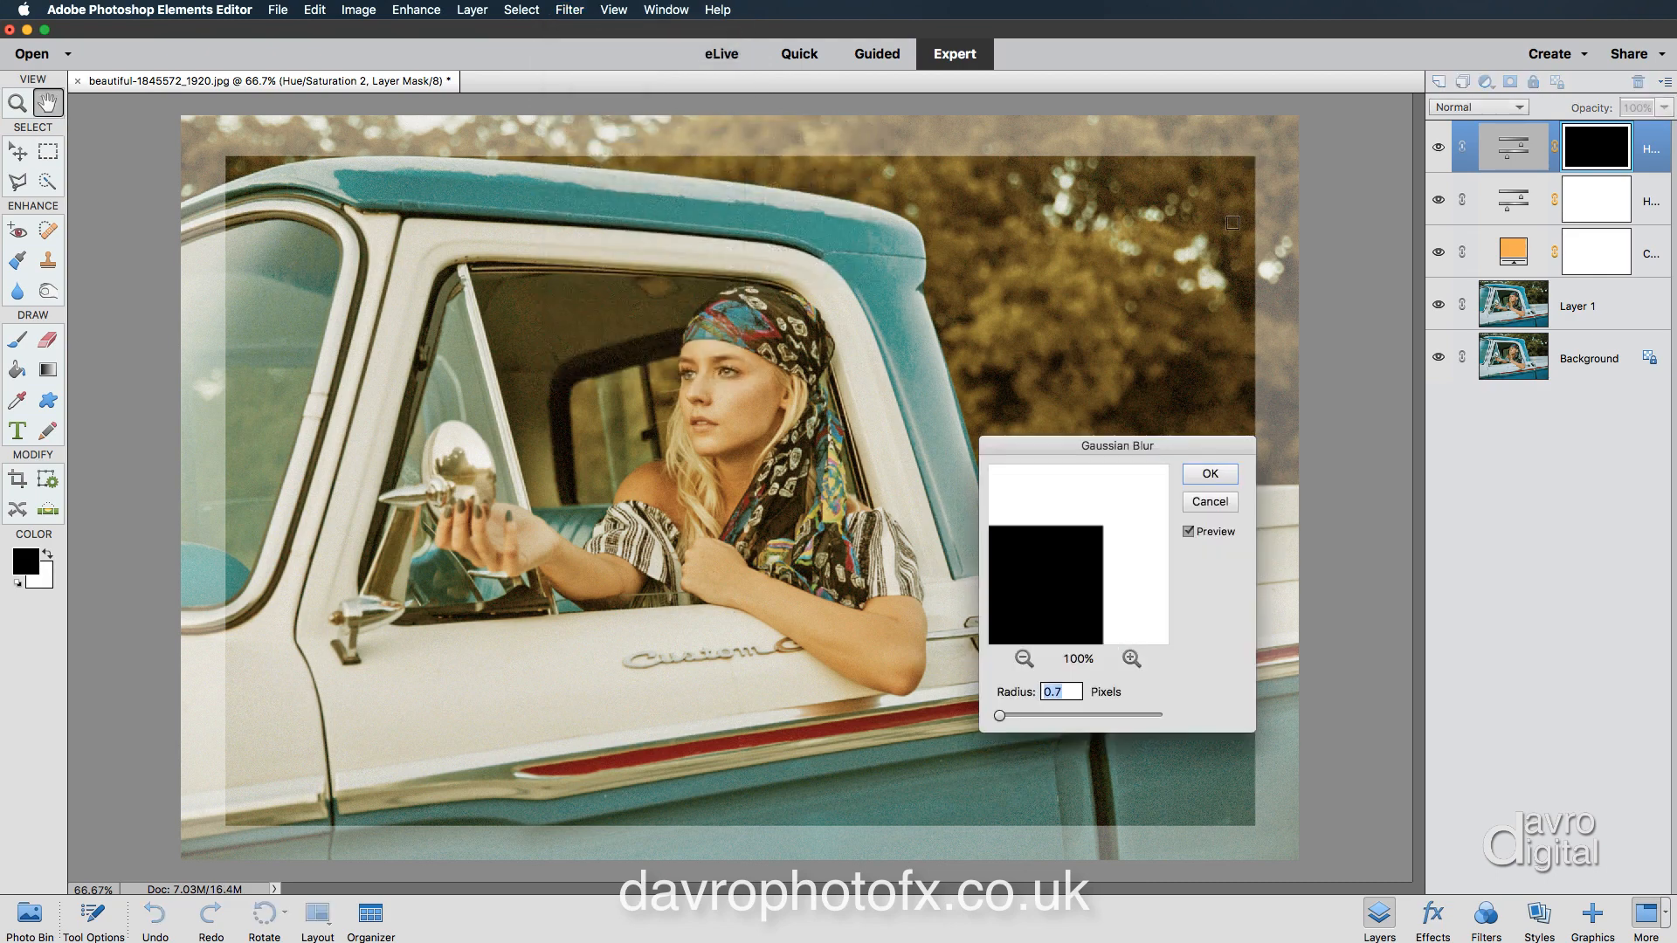
pyautogui.moveTo(1074, 719); pyautogui.dragTo(1099, 717)
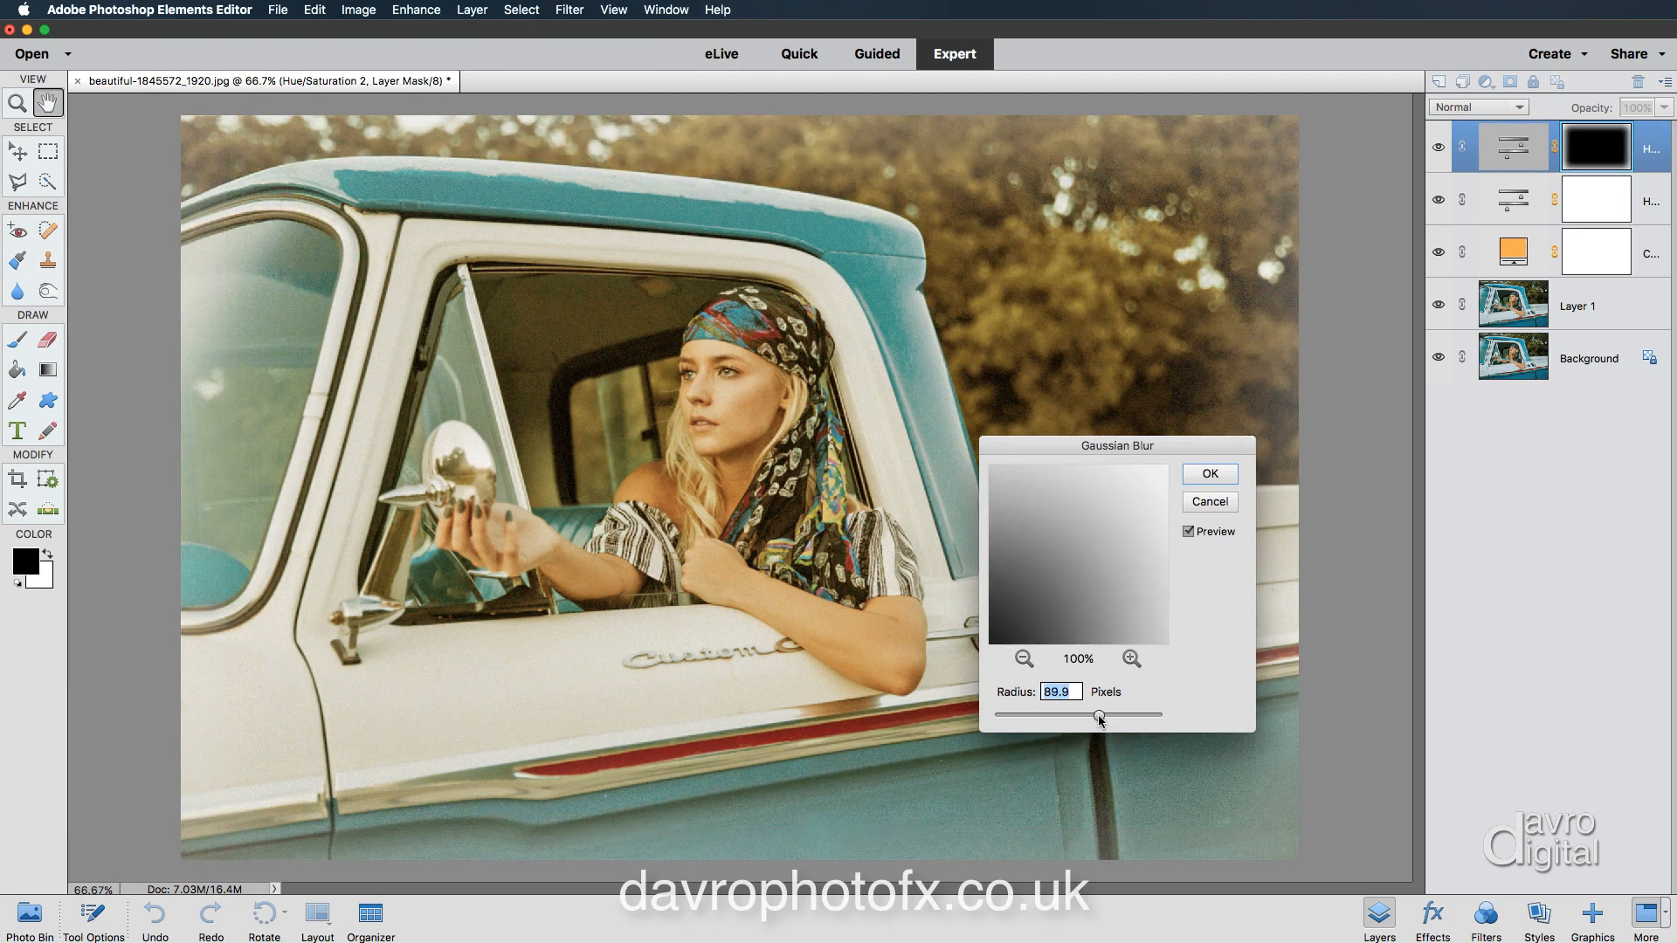
pyautogui.click(1206, 473)
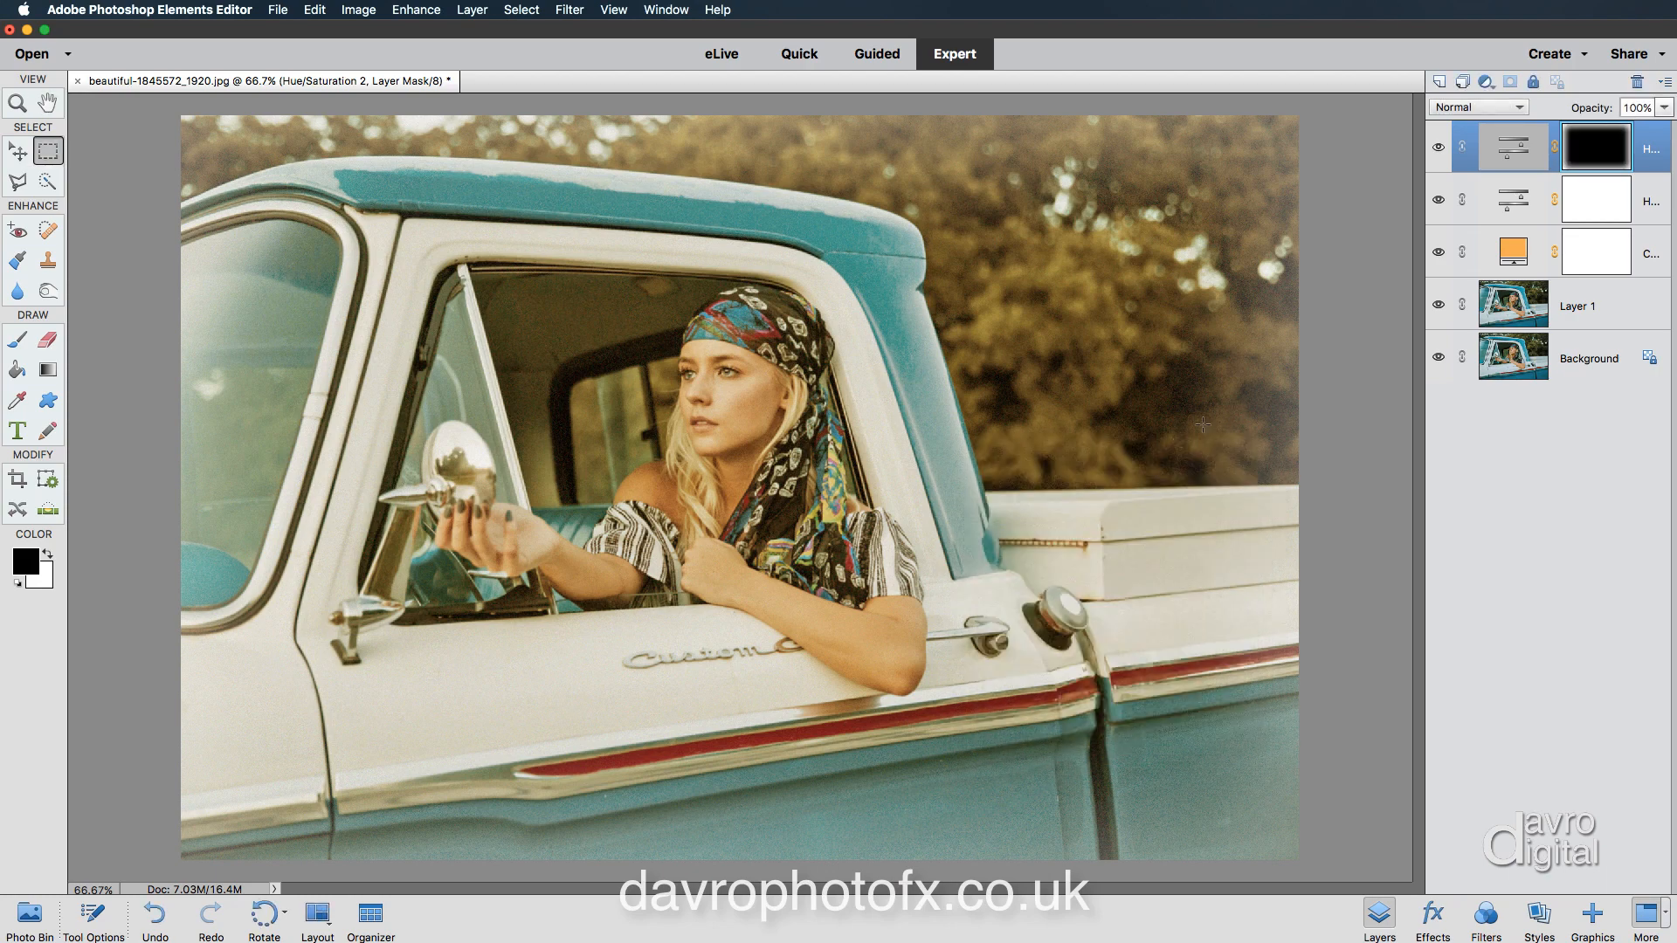
# Create a new blank layer at the top of the stack and name it "Light leak"
pyautogui.click(1438, 82)
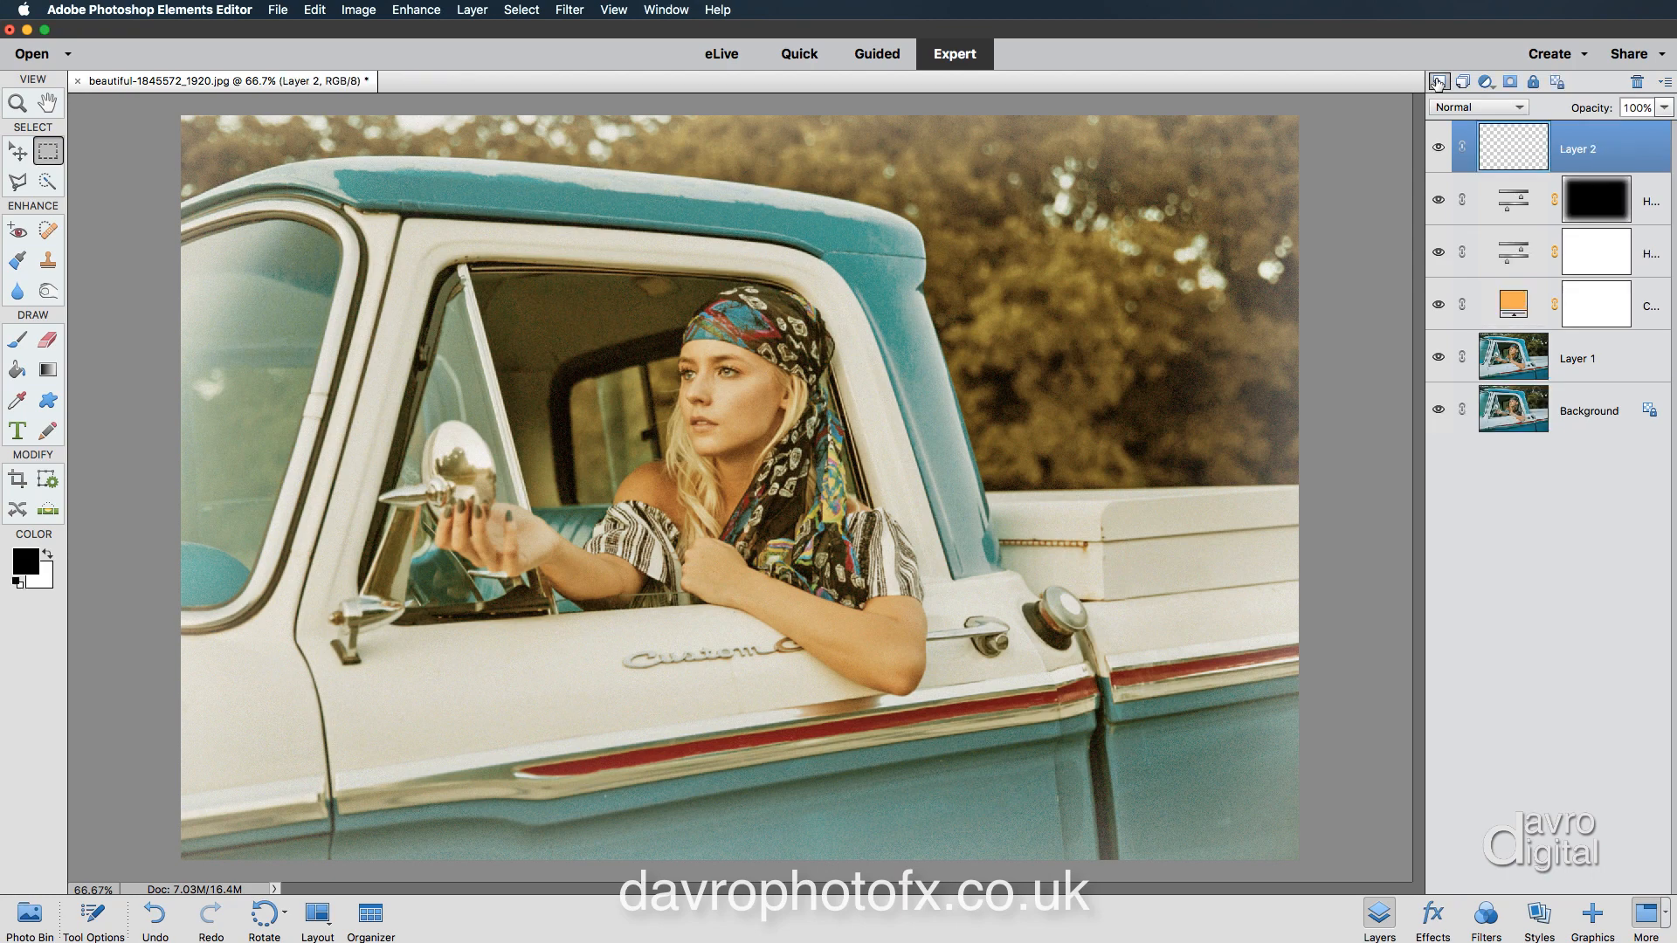
pyautogui.doubleClick(1573, 145)
pyautogui.write('Light leak')
pyautogui.press('Return')
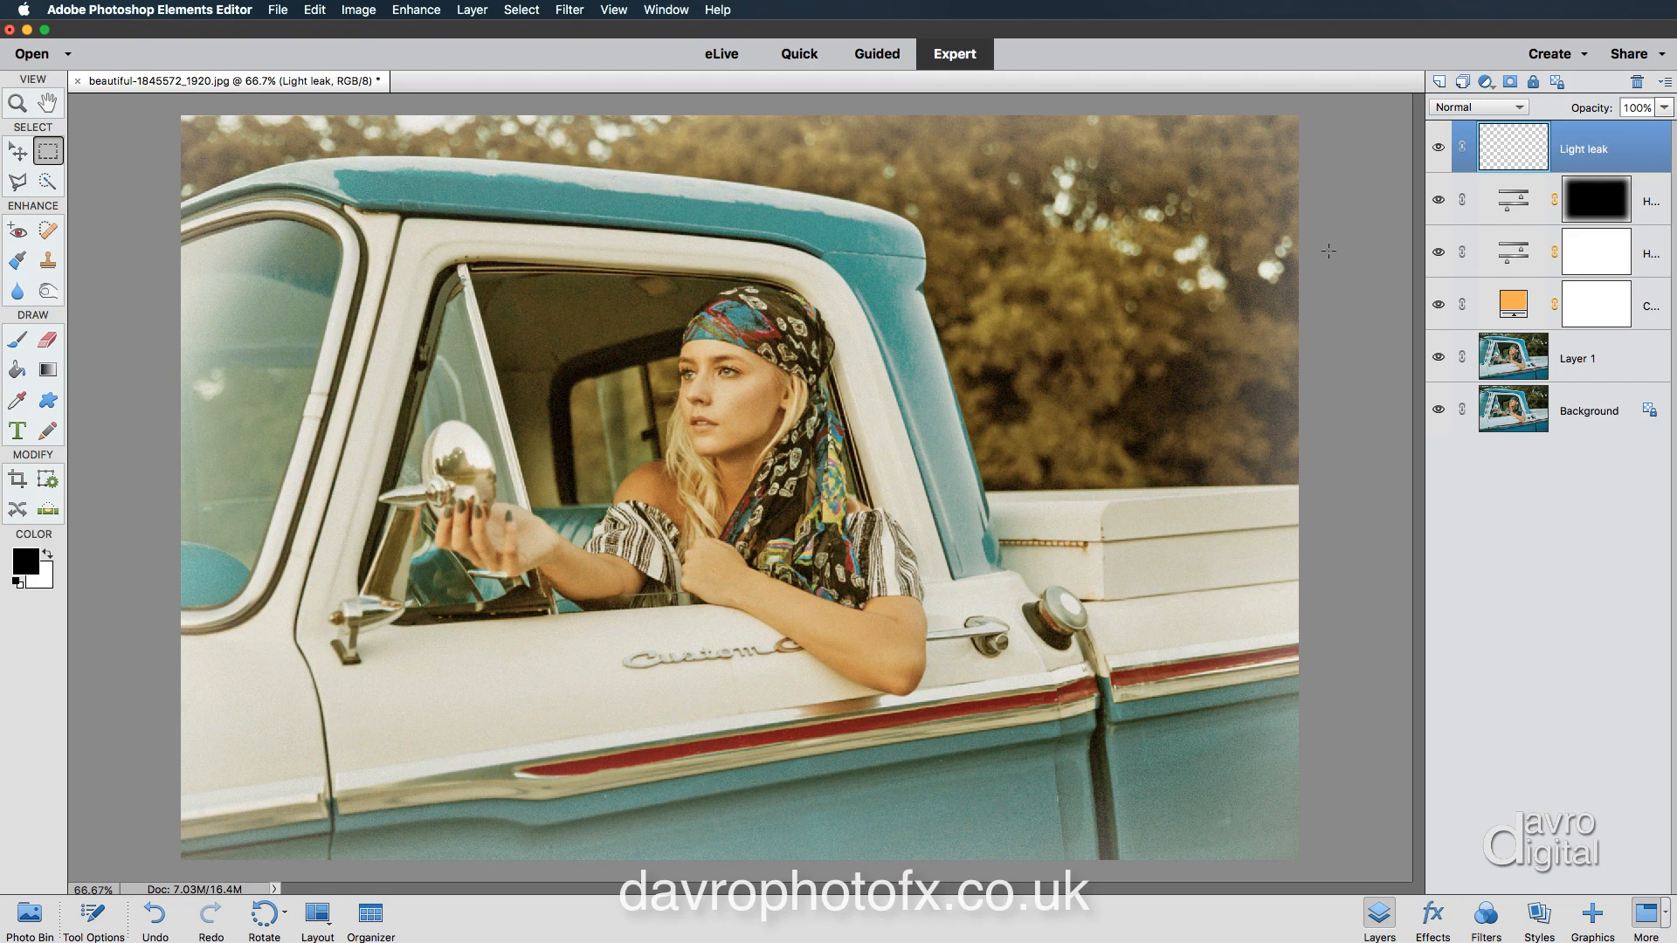
# Base a custom gradient on the Orange, Yellow, Orange preset, deleting the end orange stop and moving the yellow stop to 100%
pyautogui.click(50, 371)
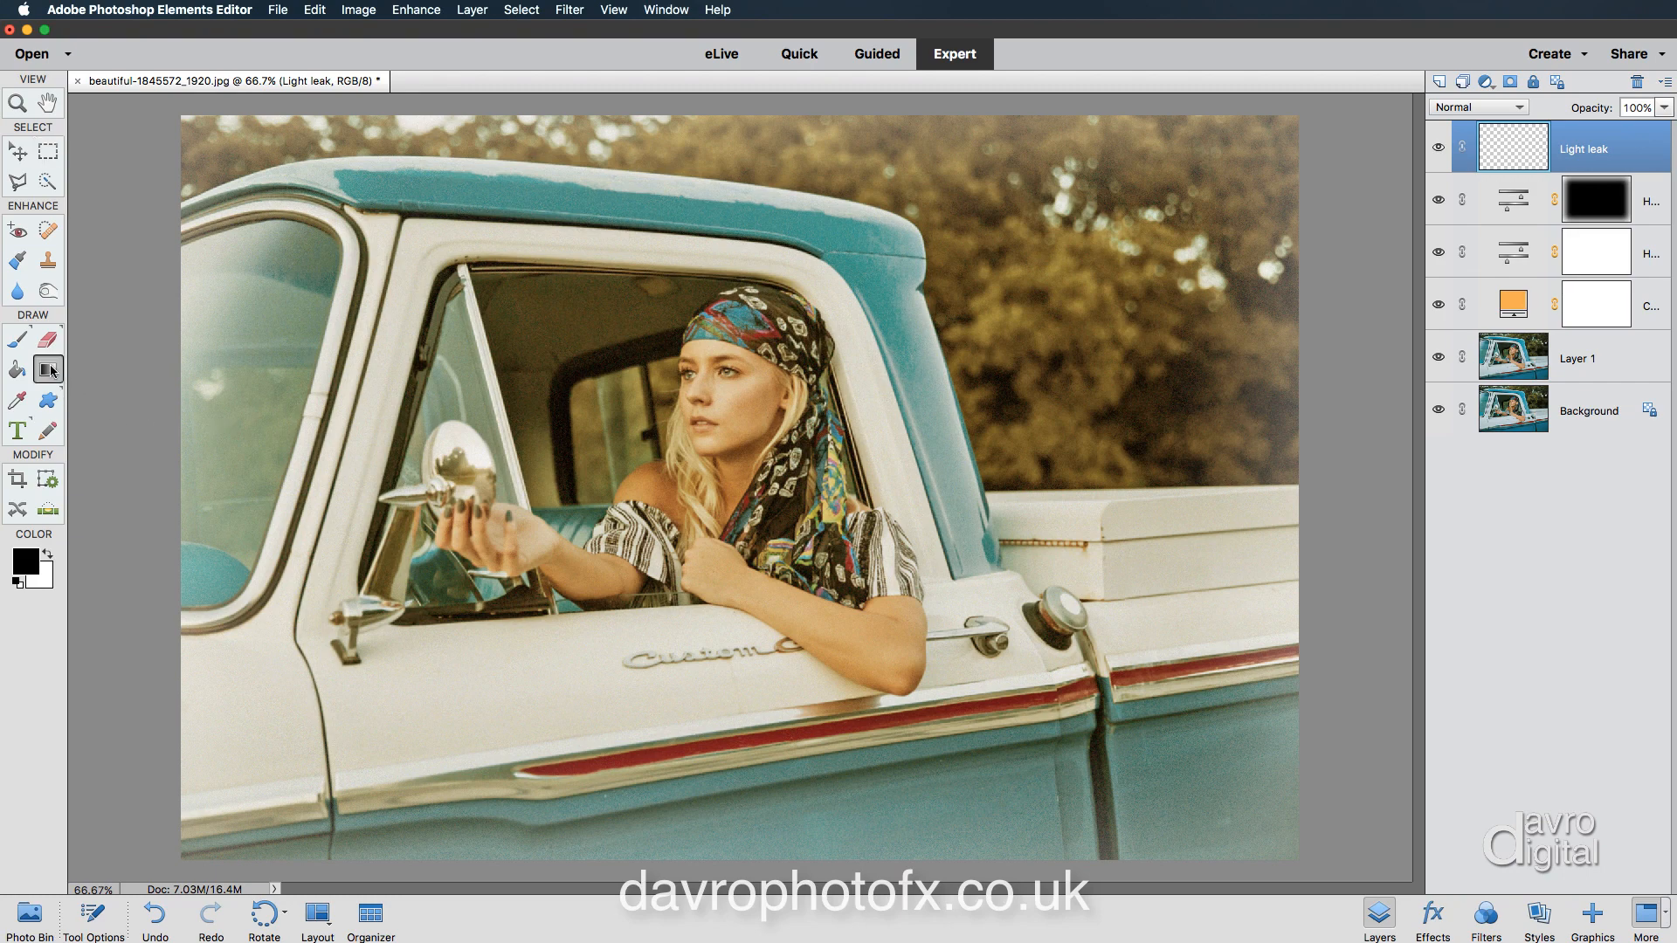
pyautogui.click(91, 917)
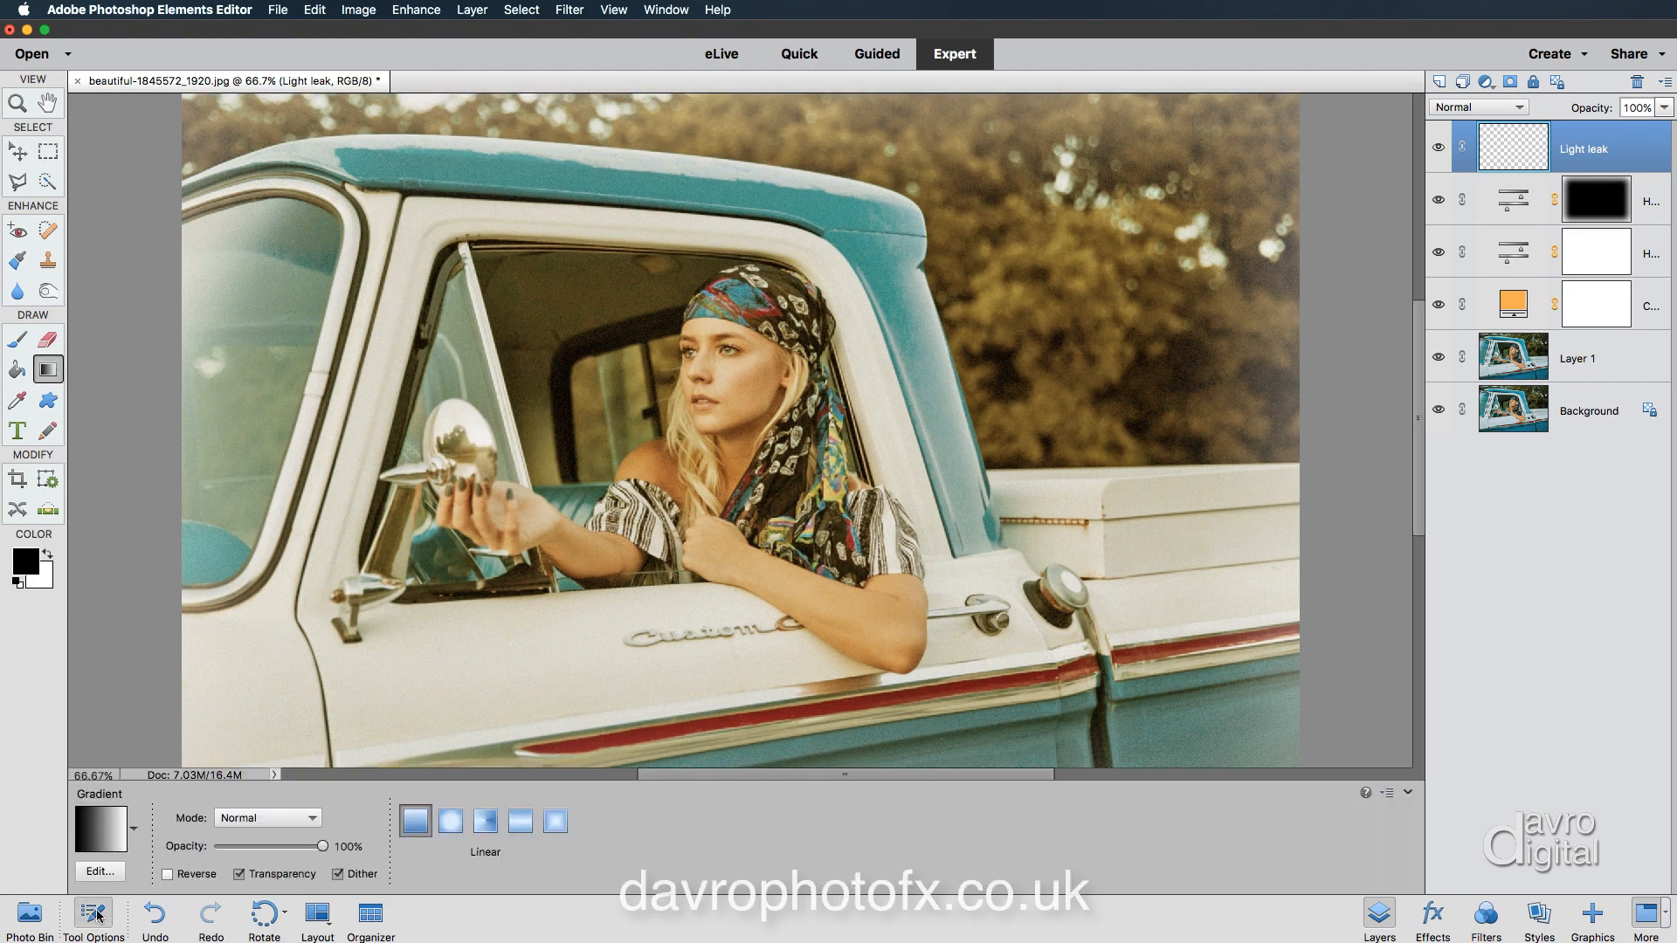
pyautogui.click(101, 836)
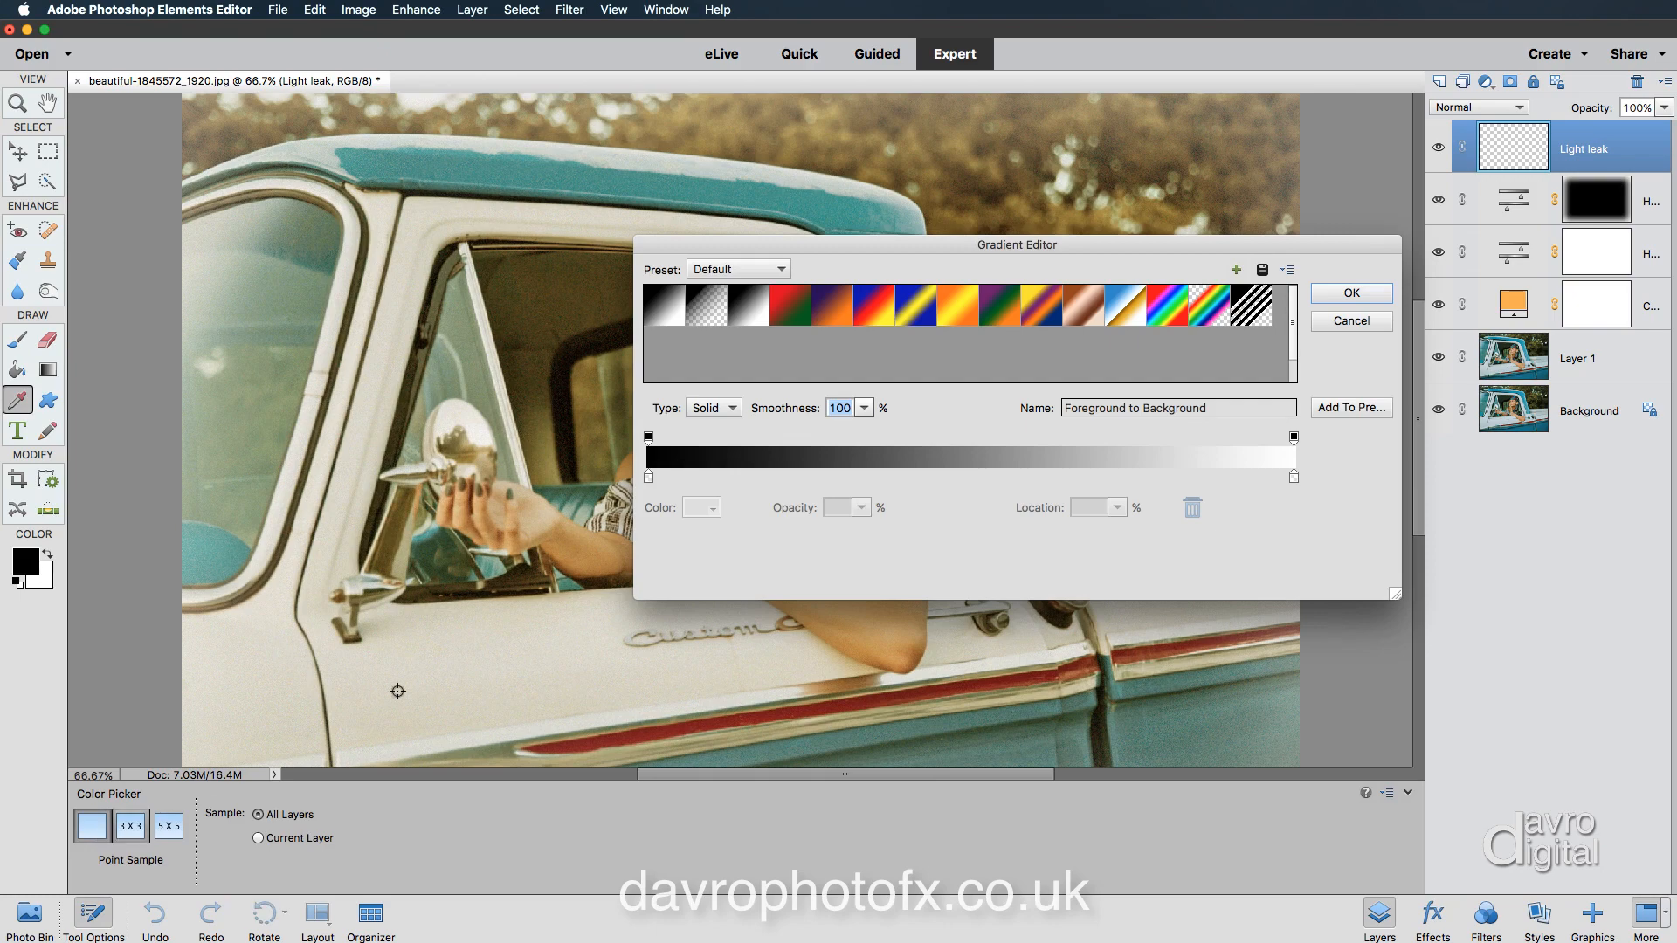
pyautogui.click(958, 305)
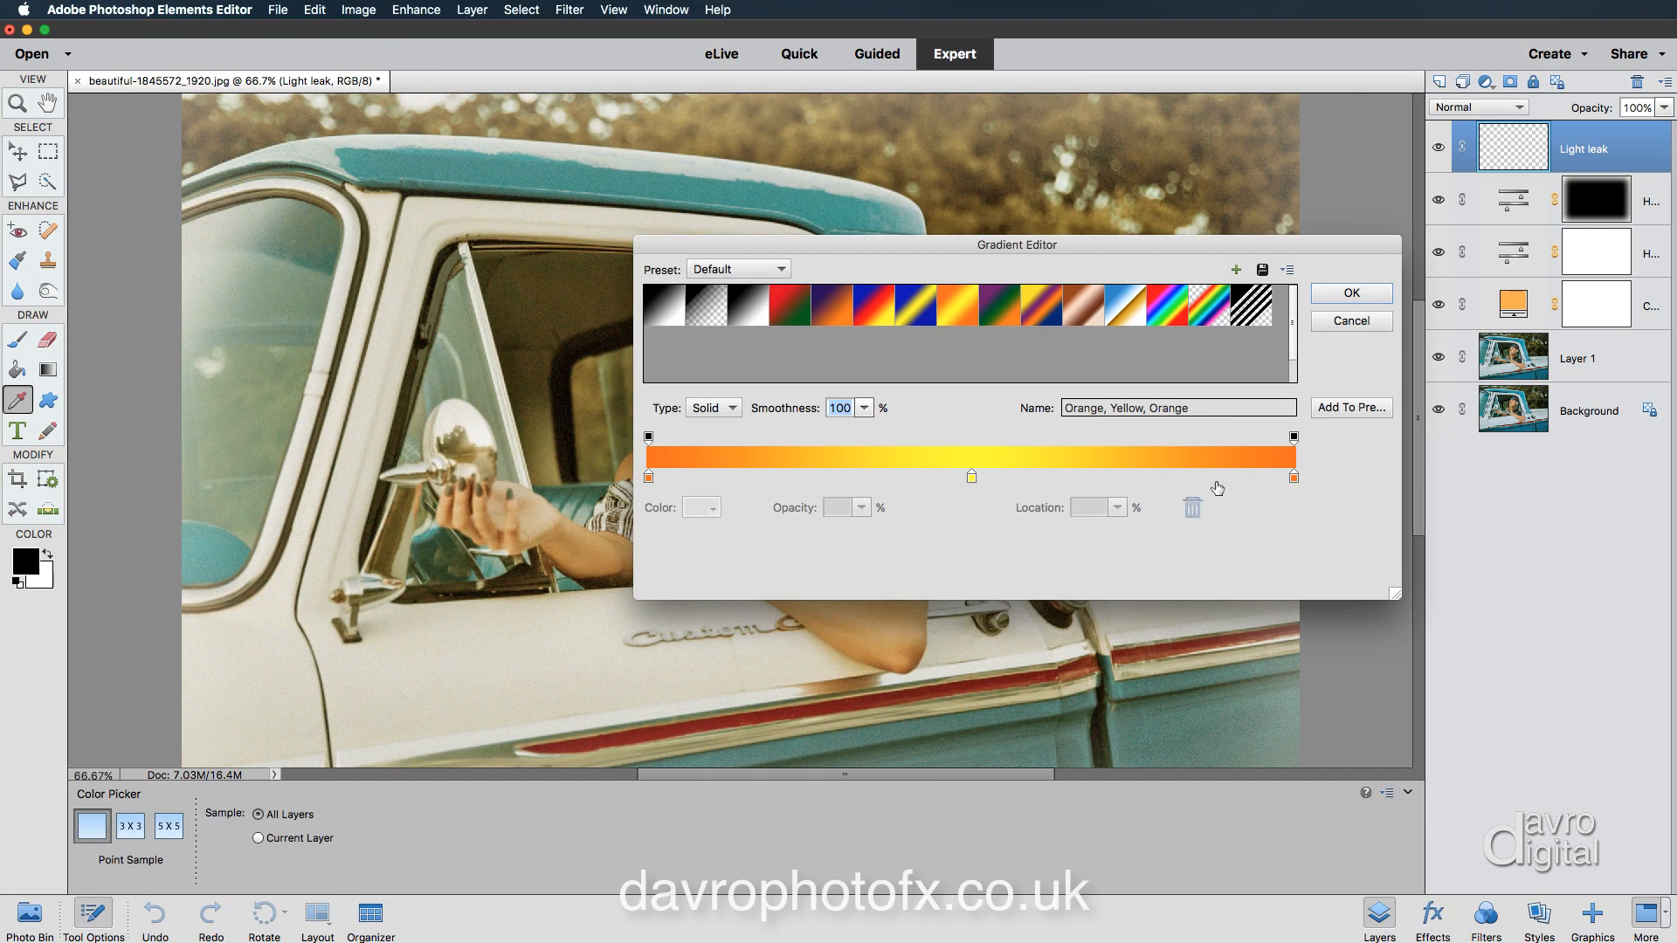
pyautogui.click(1295, 477)
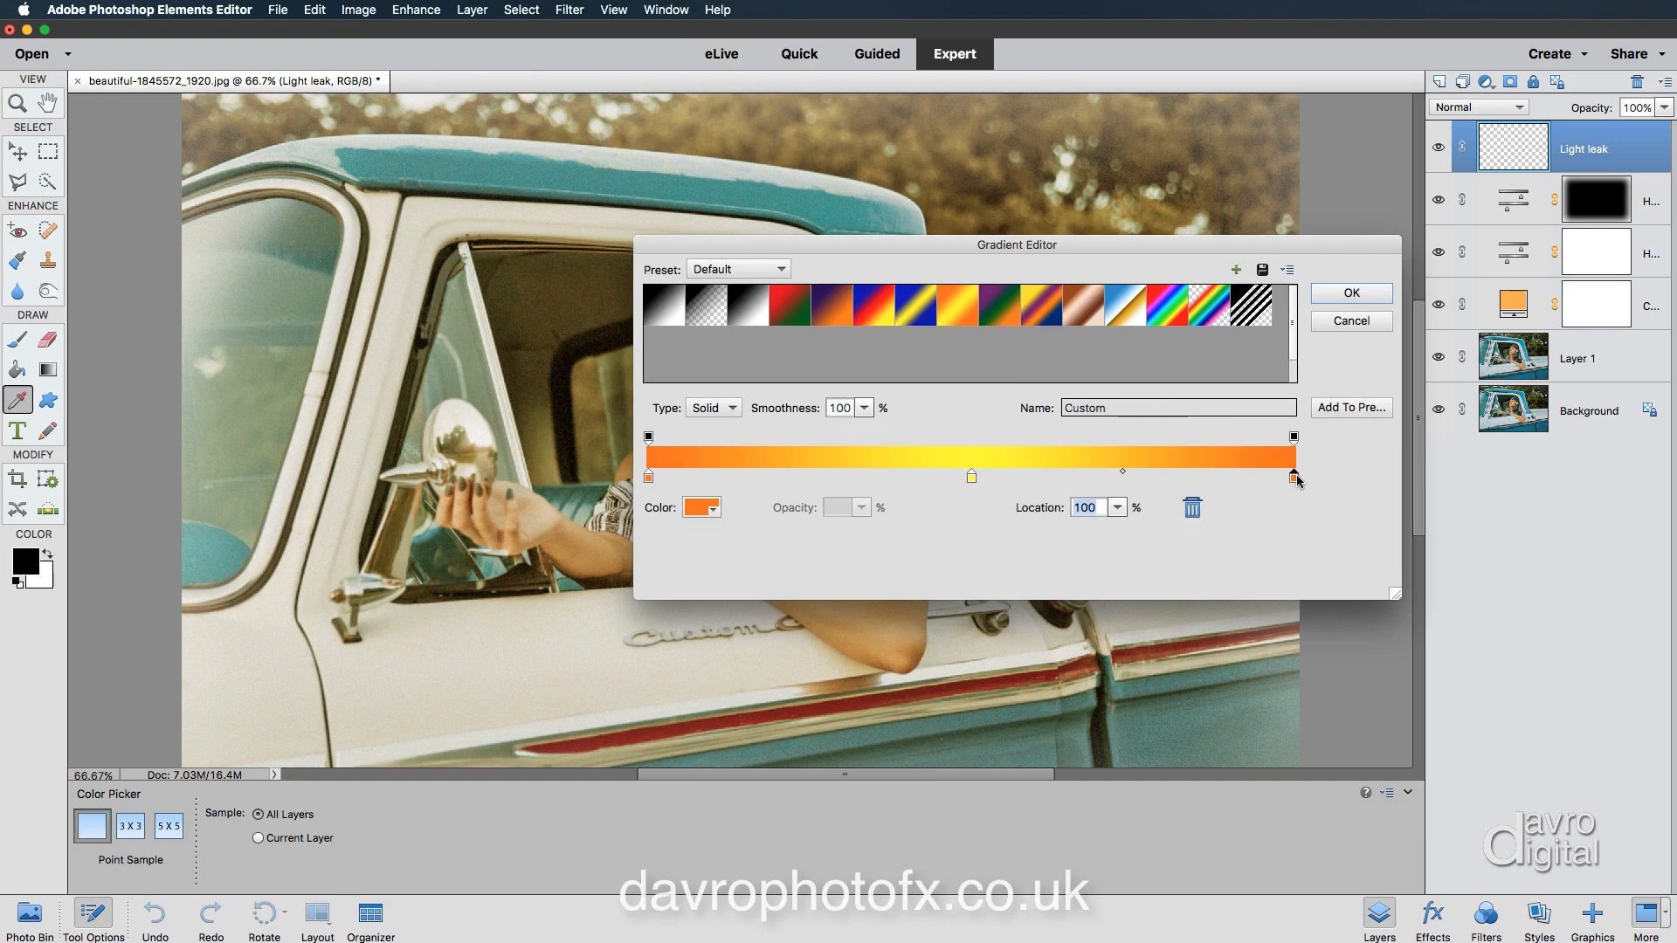
pyautogui.click(1192, 511)
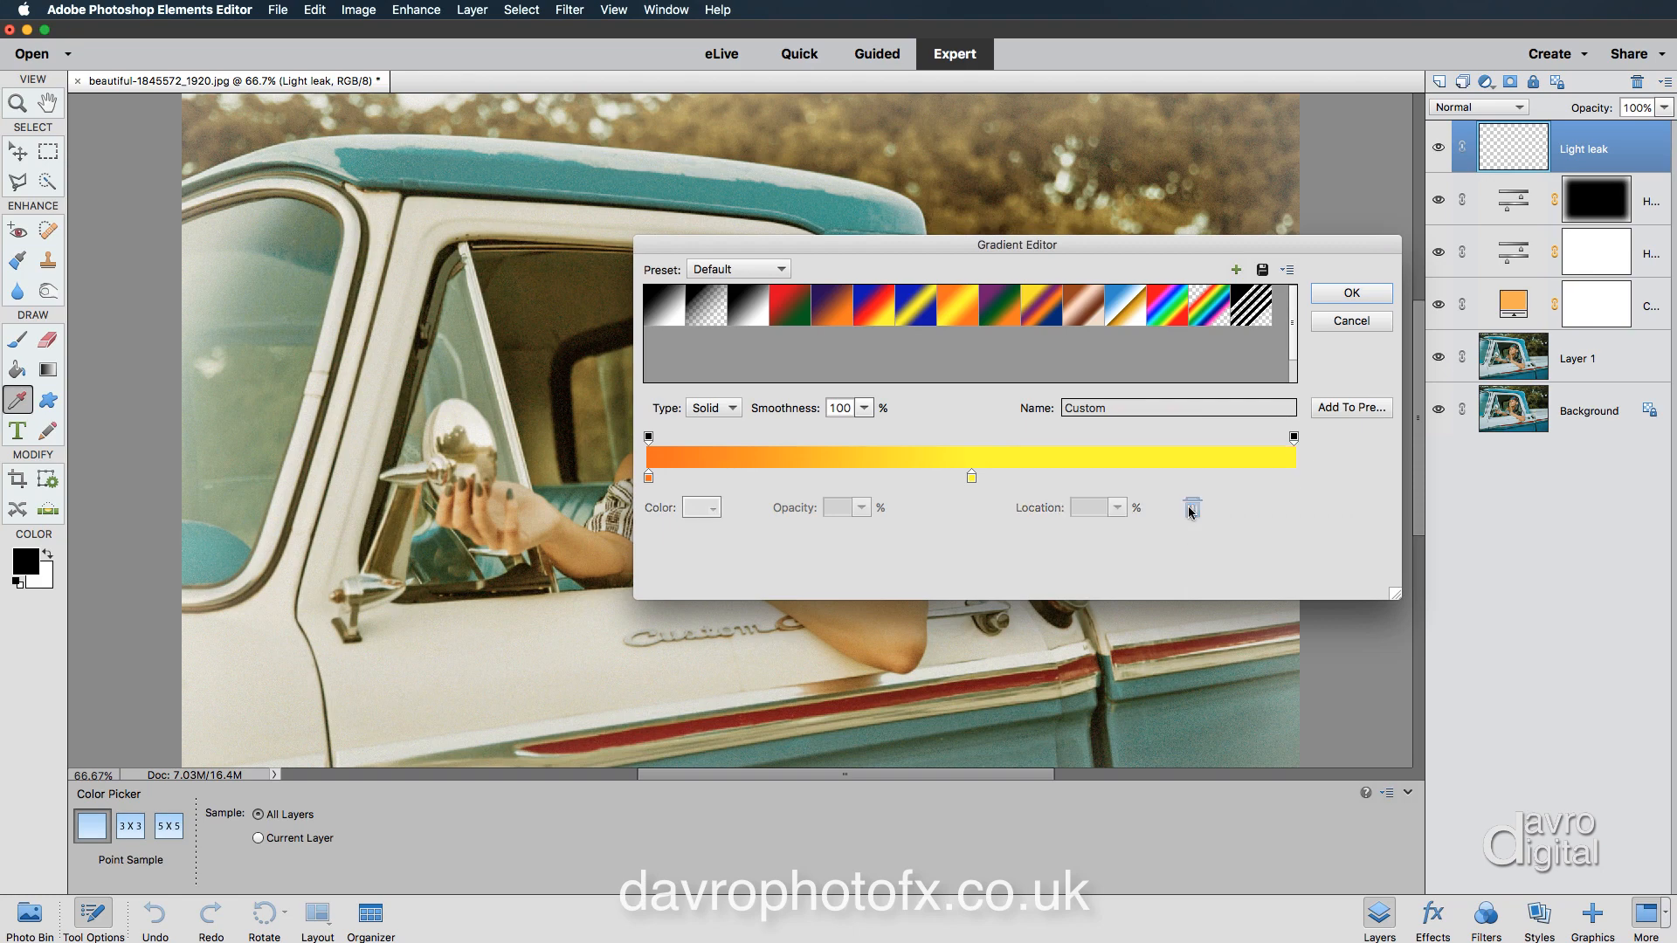
pyautogui.click(970, 477)
pyautogui.moveTo(981, 483); pyautogui.dragTo(1302, 491)
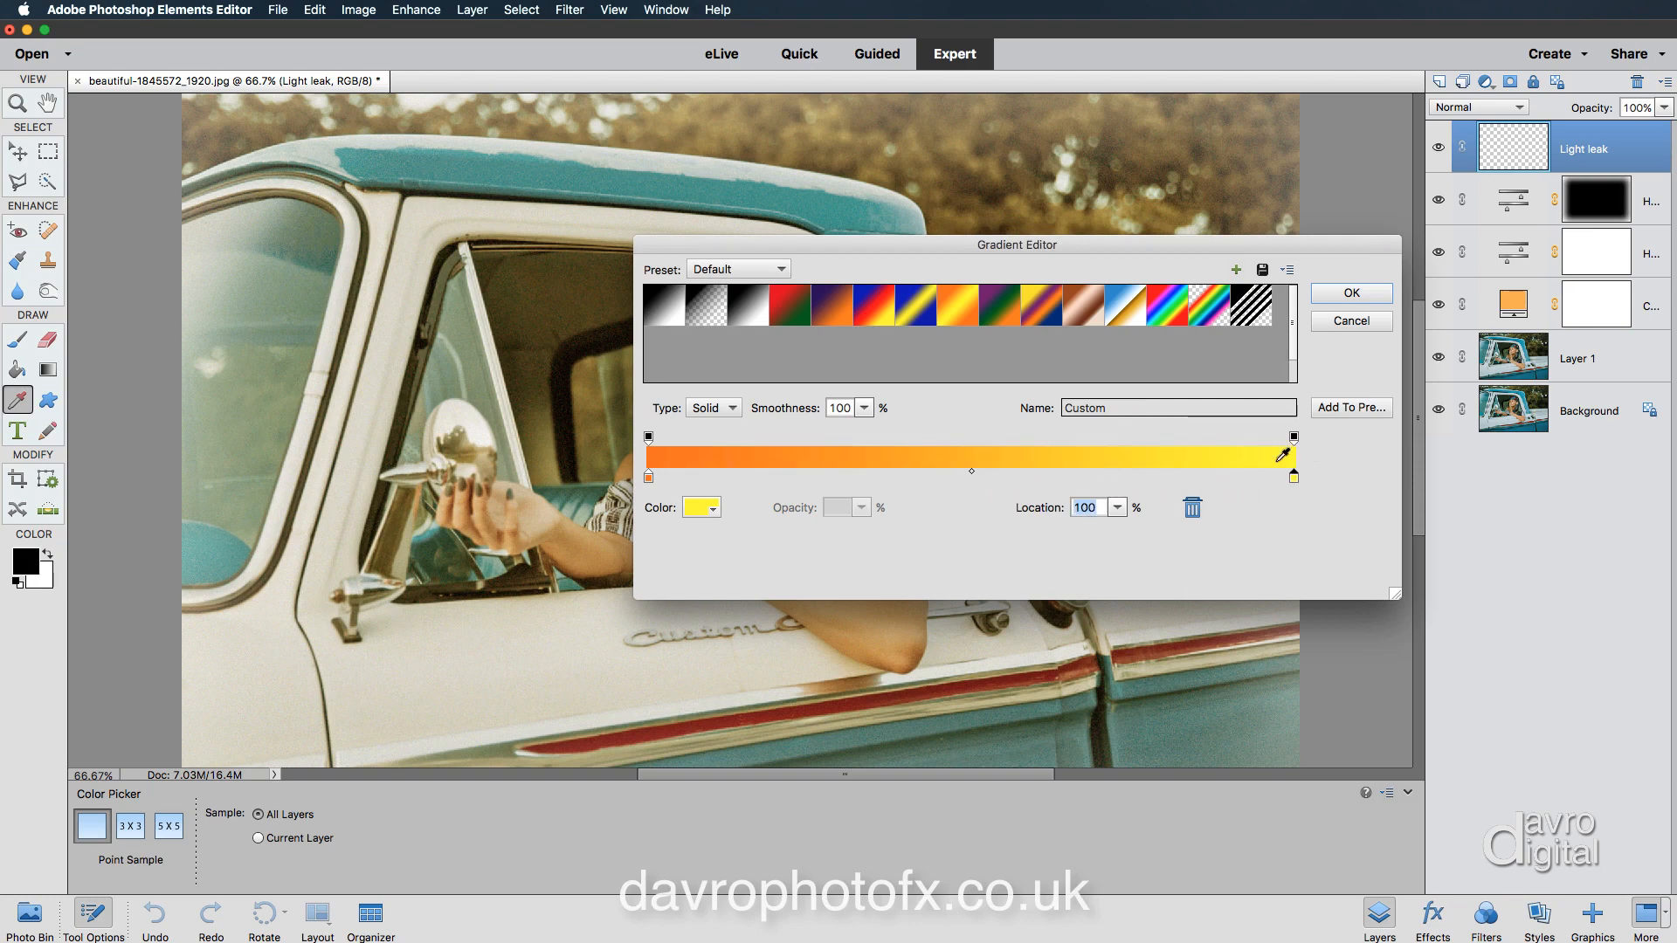
# Change the gradient's yellow end stop to a deeper golden colour, ebb40b
pyautogui.click(695, 509)
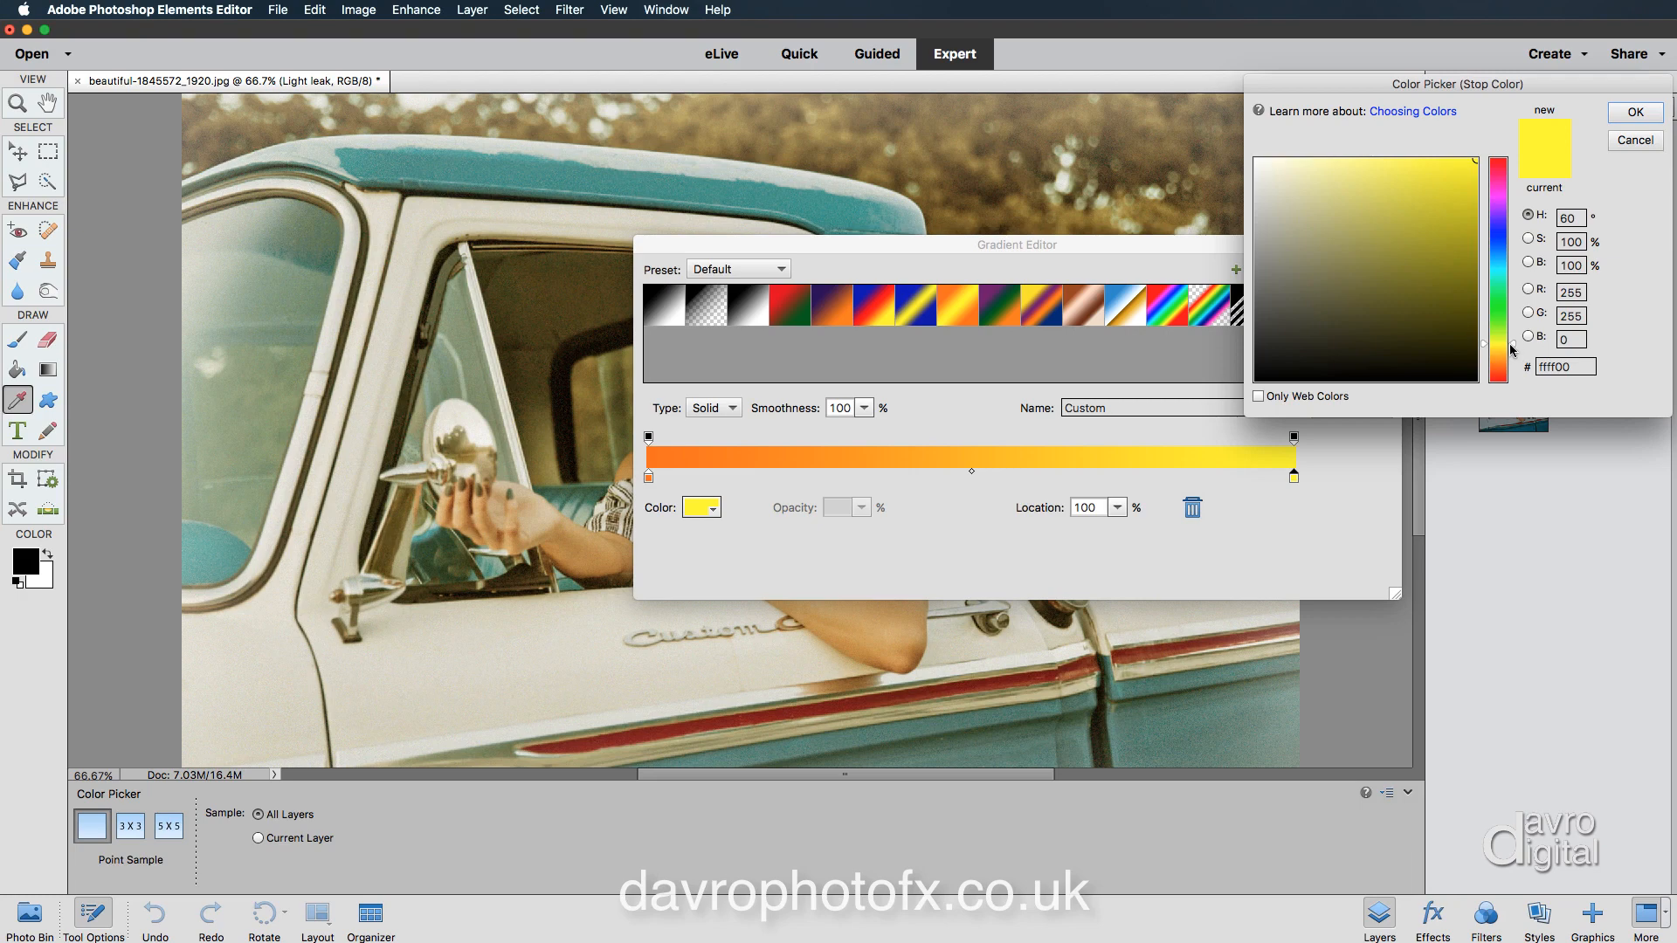
pyautogui.moveTo(1514, 348); pyautogui.dragTo(1512, 355)
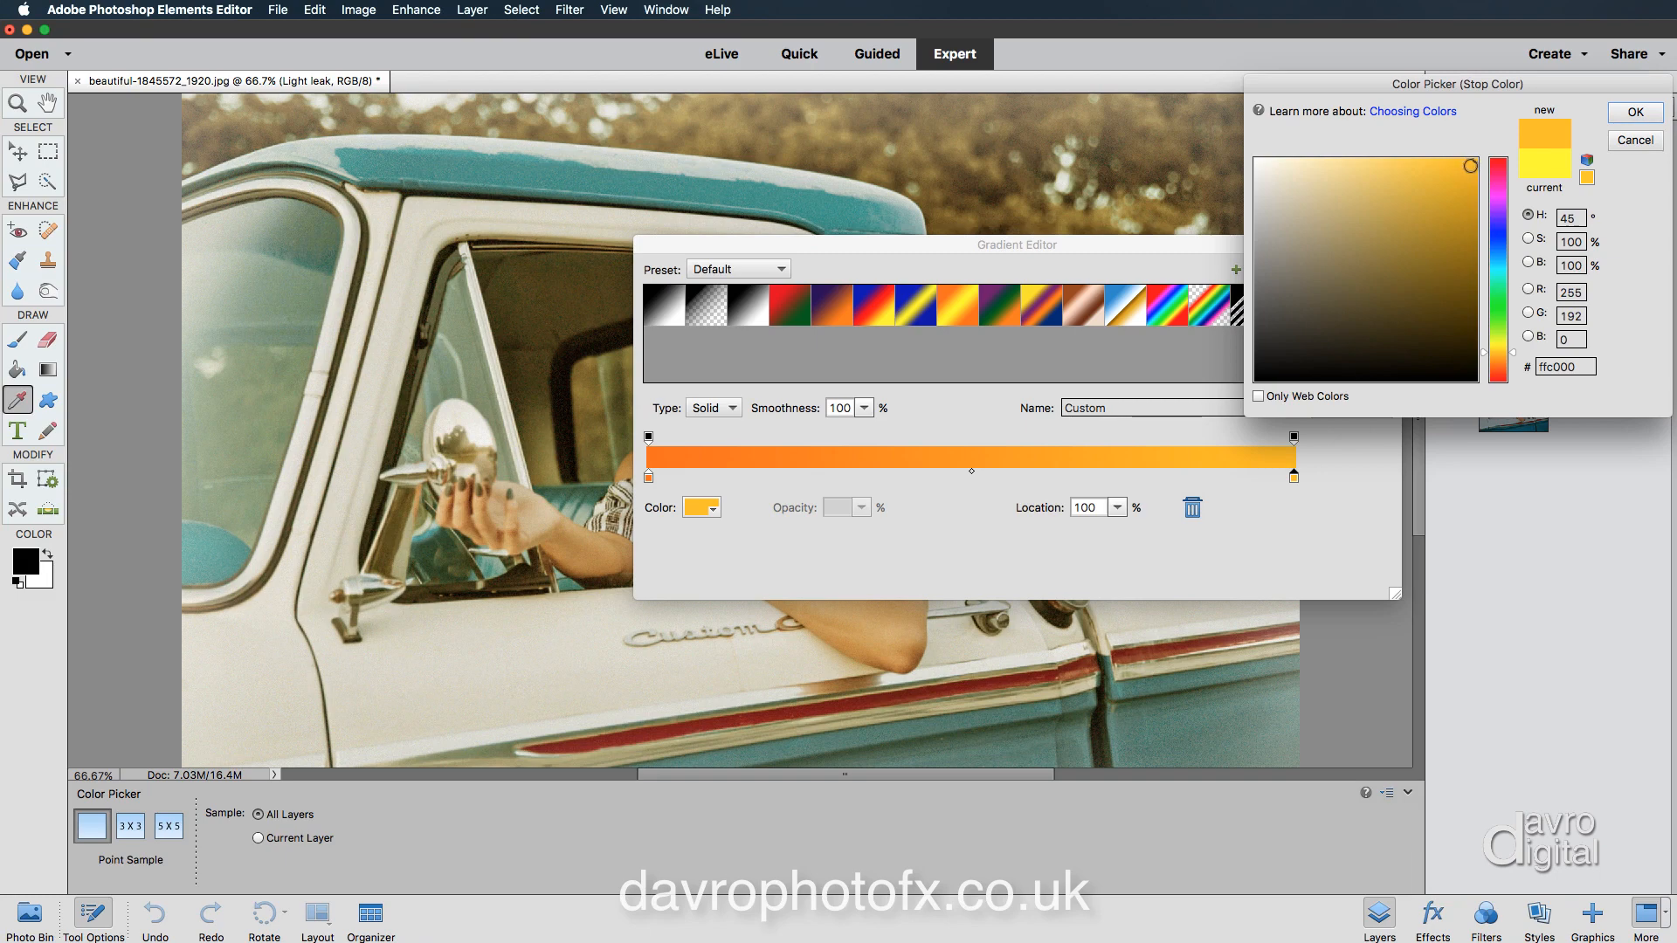
pyautogui.moveTo(1470, 166); pyautogui.dragTo(1467, 177)
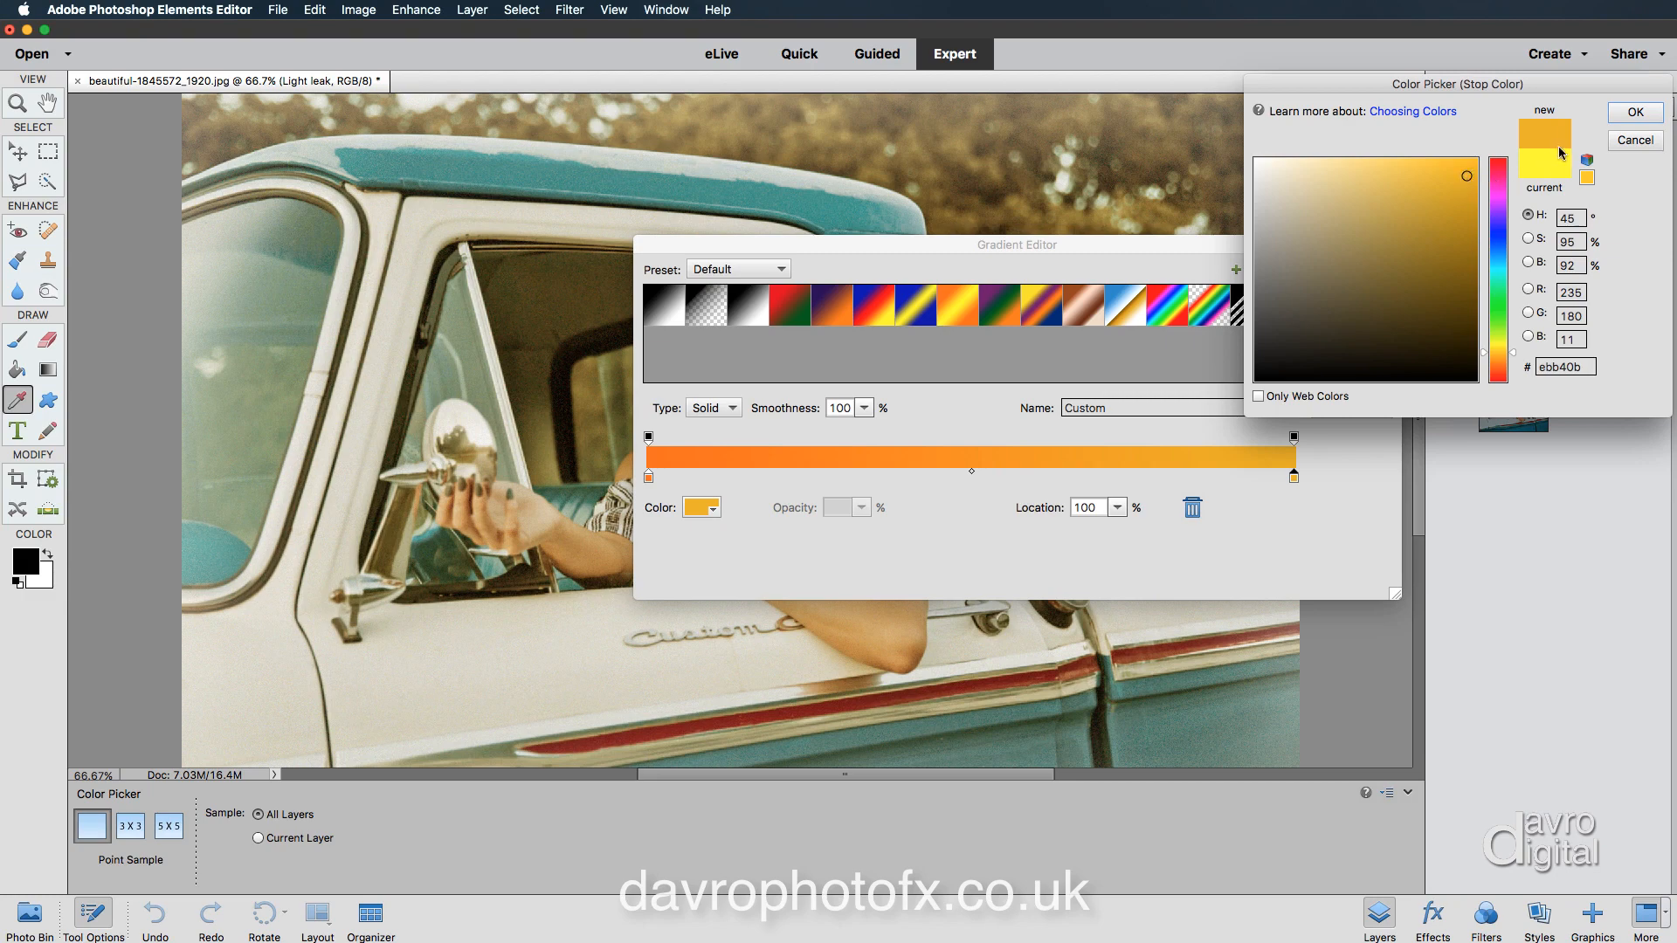
pyautogui.click(1622, 114)
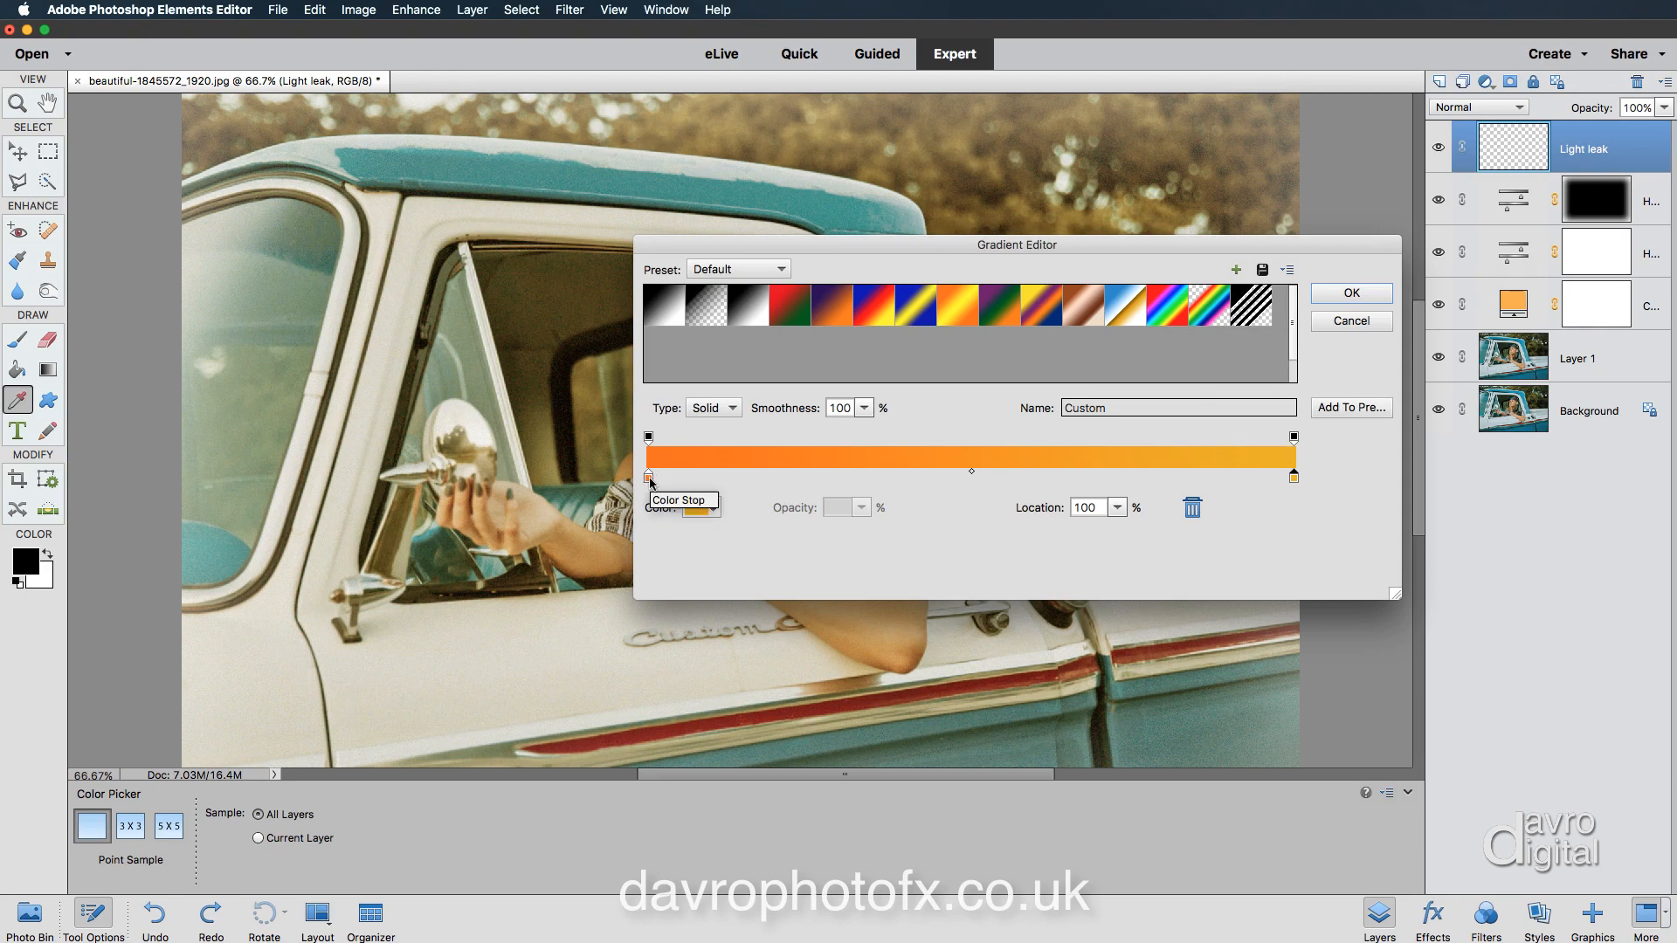
# Darken the gradient's orange start stop to e16406 and accept the custom gradient
pyautogui.click(649, 478)
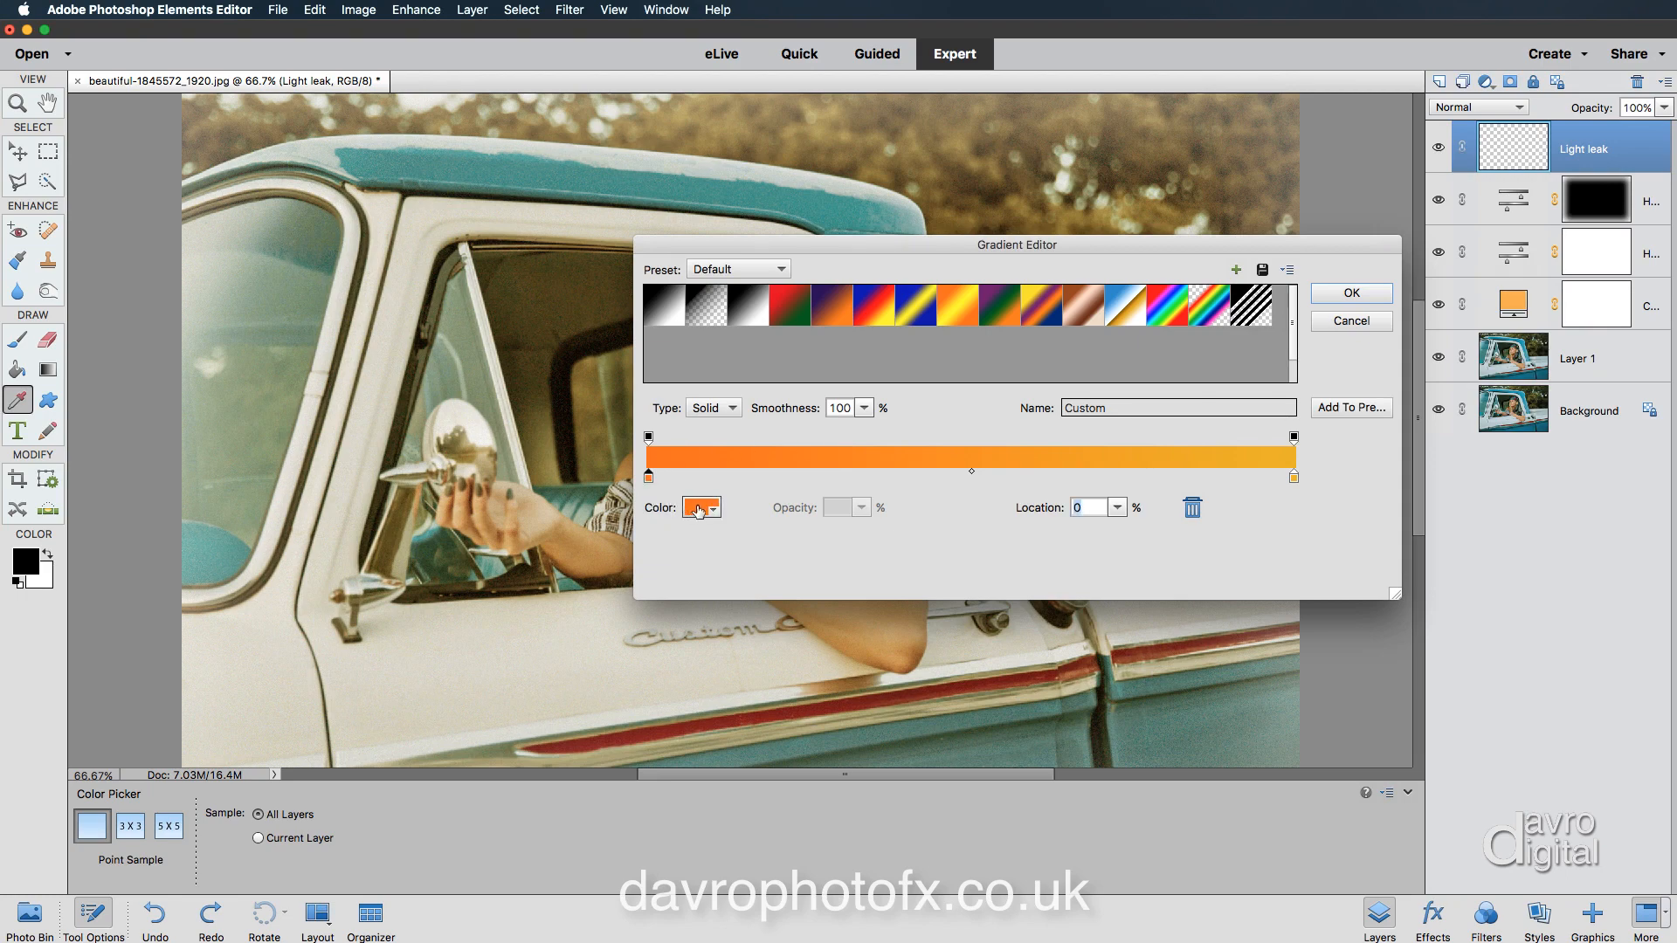
pyautogui.click(698, 509)
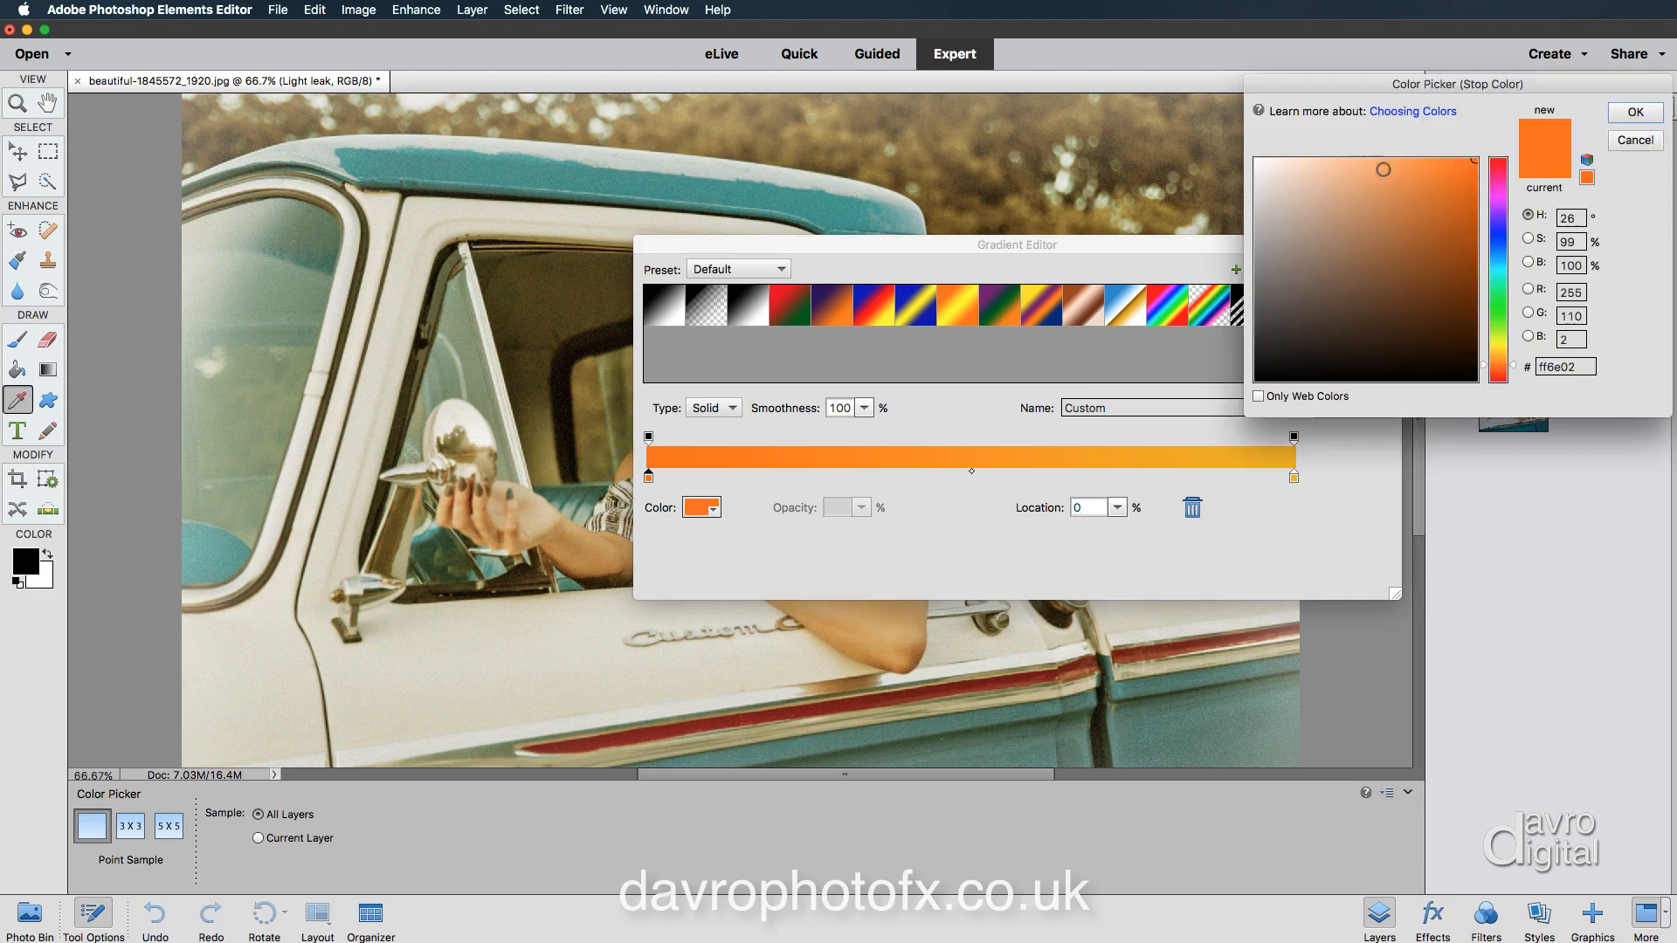
pyautogui.click(1472, 185)
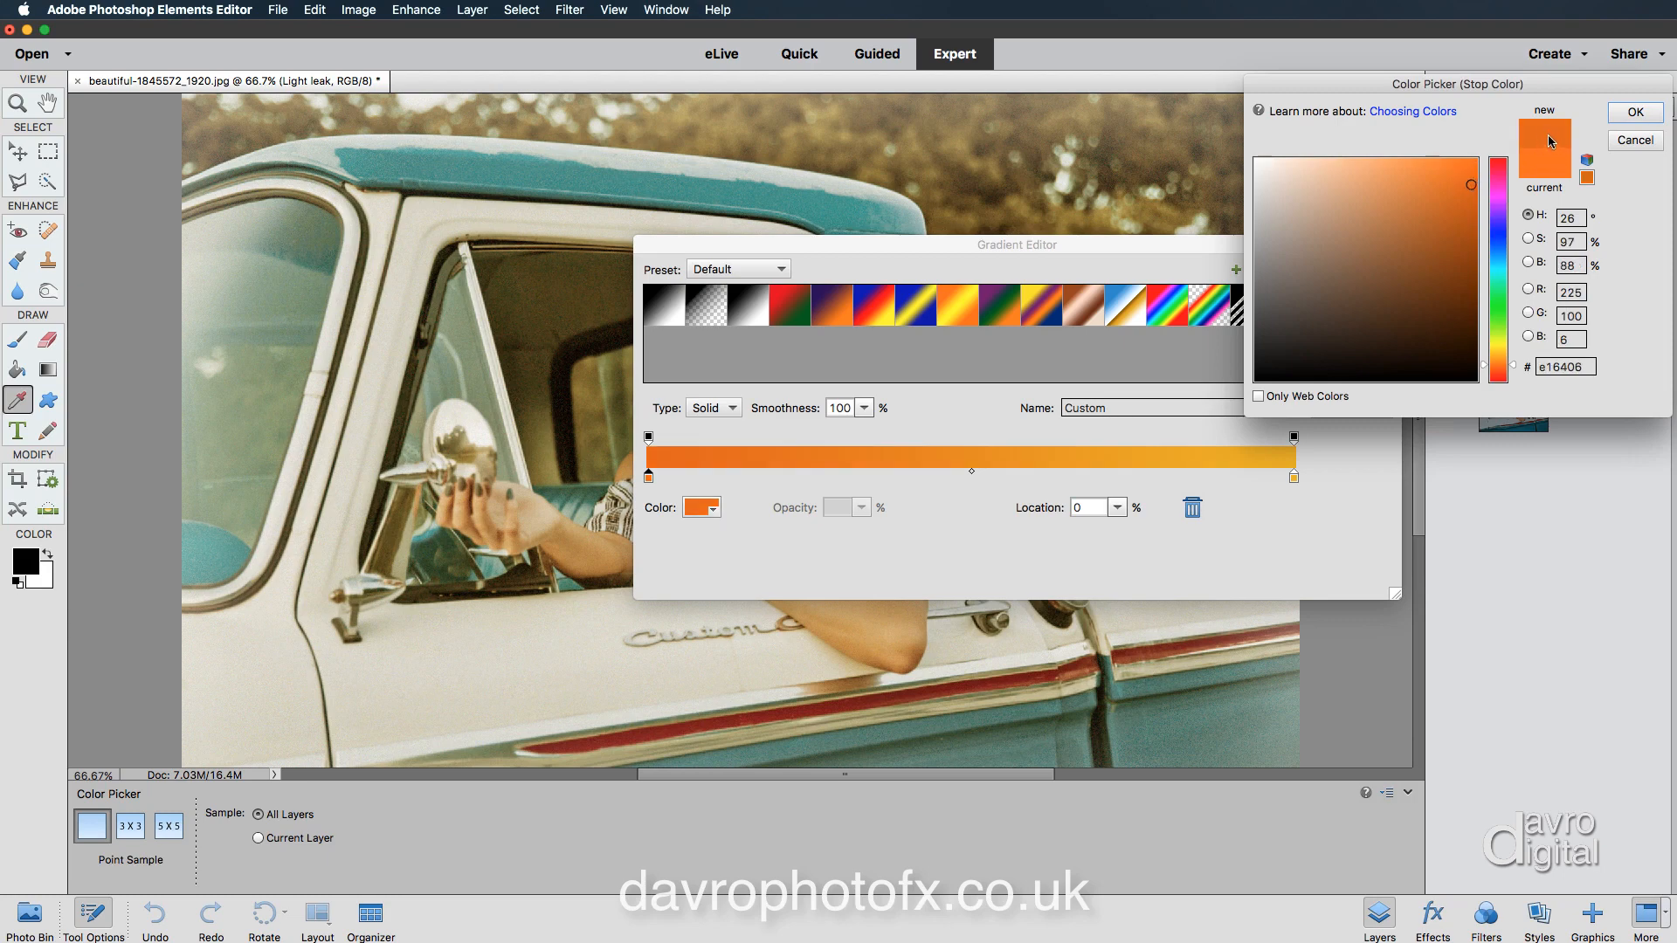
pyautogui.click(1633, 114)
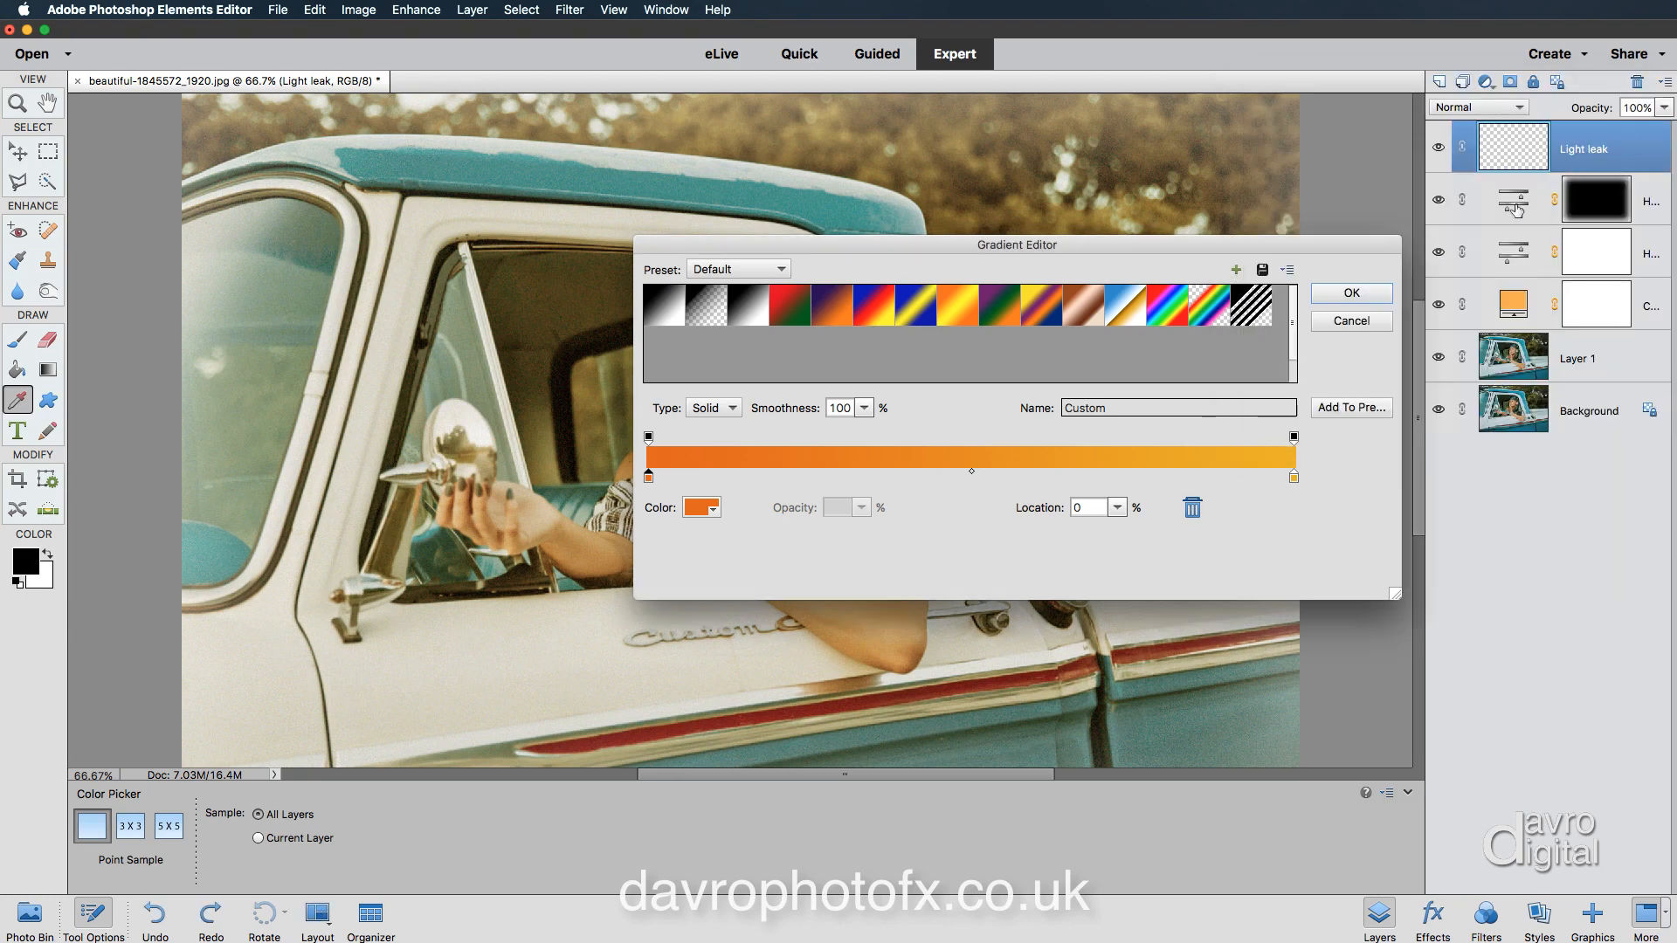
pyautogui.click(1354, 294)
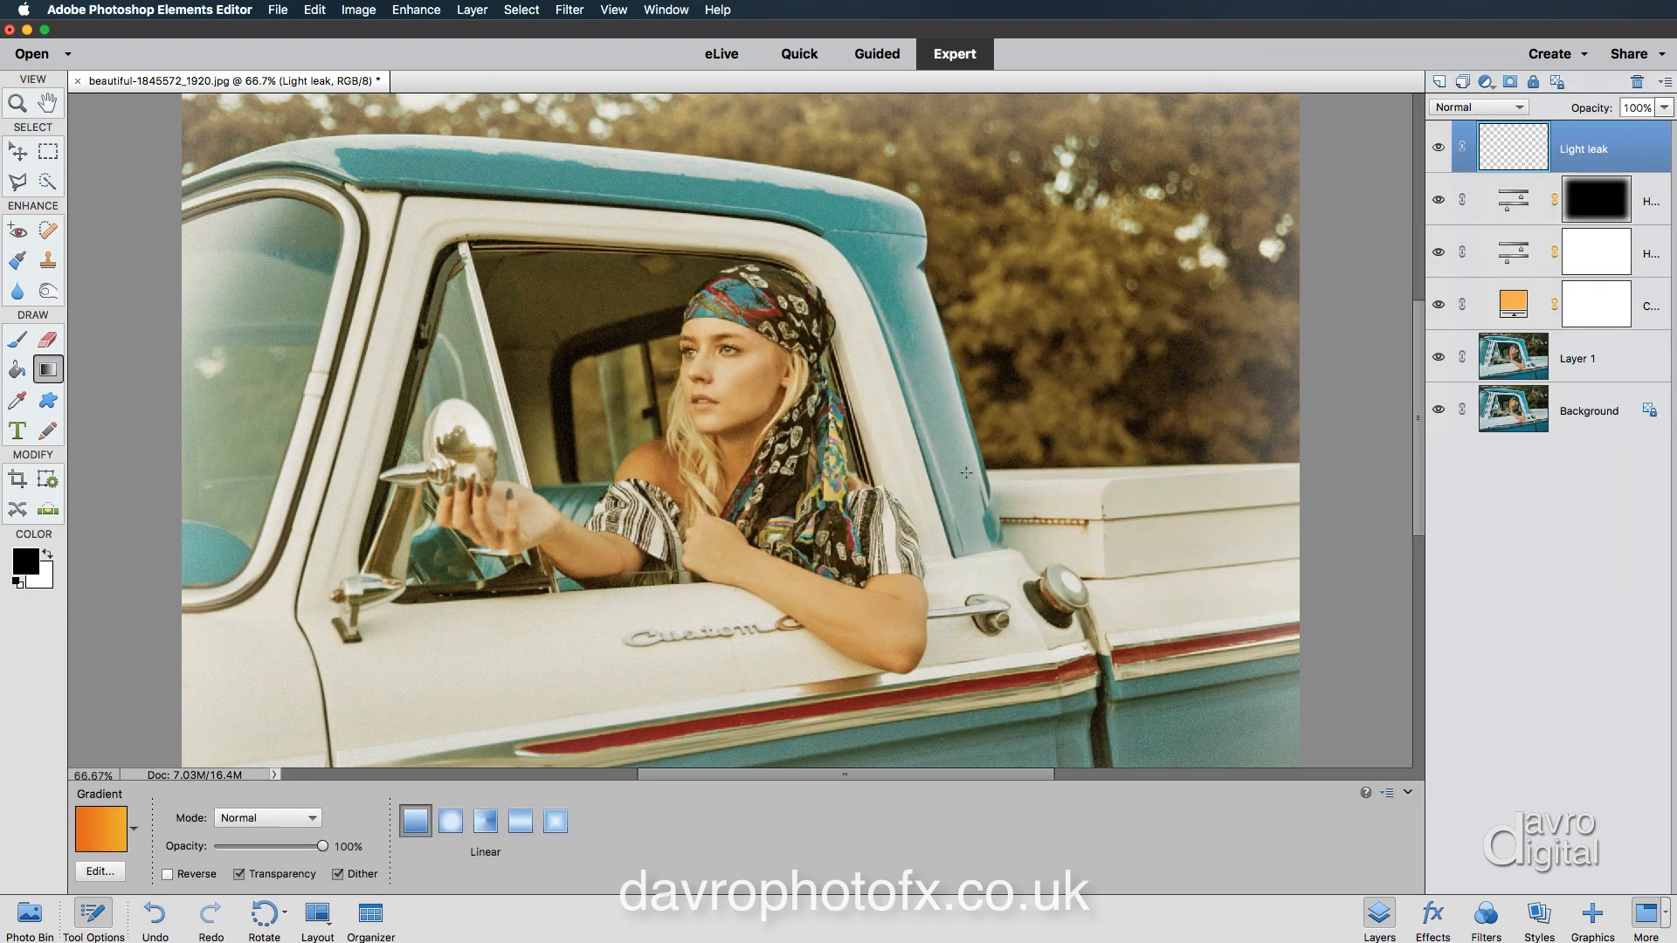
# Draw a tall, narrow feathered rectangular selection over the truck's windscreen side, spanning nearly the full photo height
pyautogui.click(48, 151)
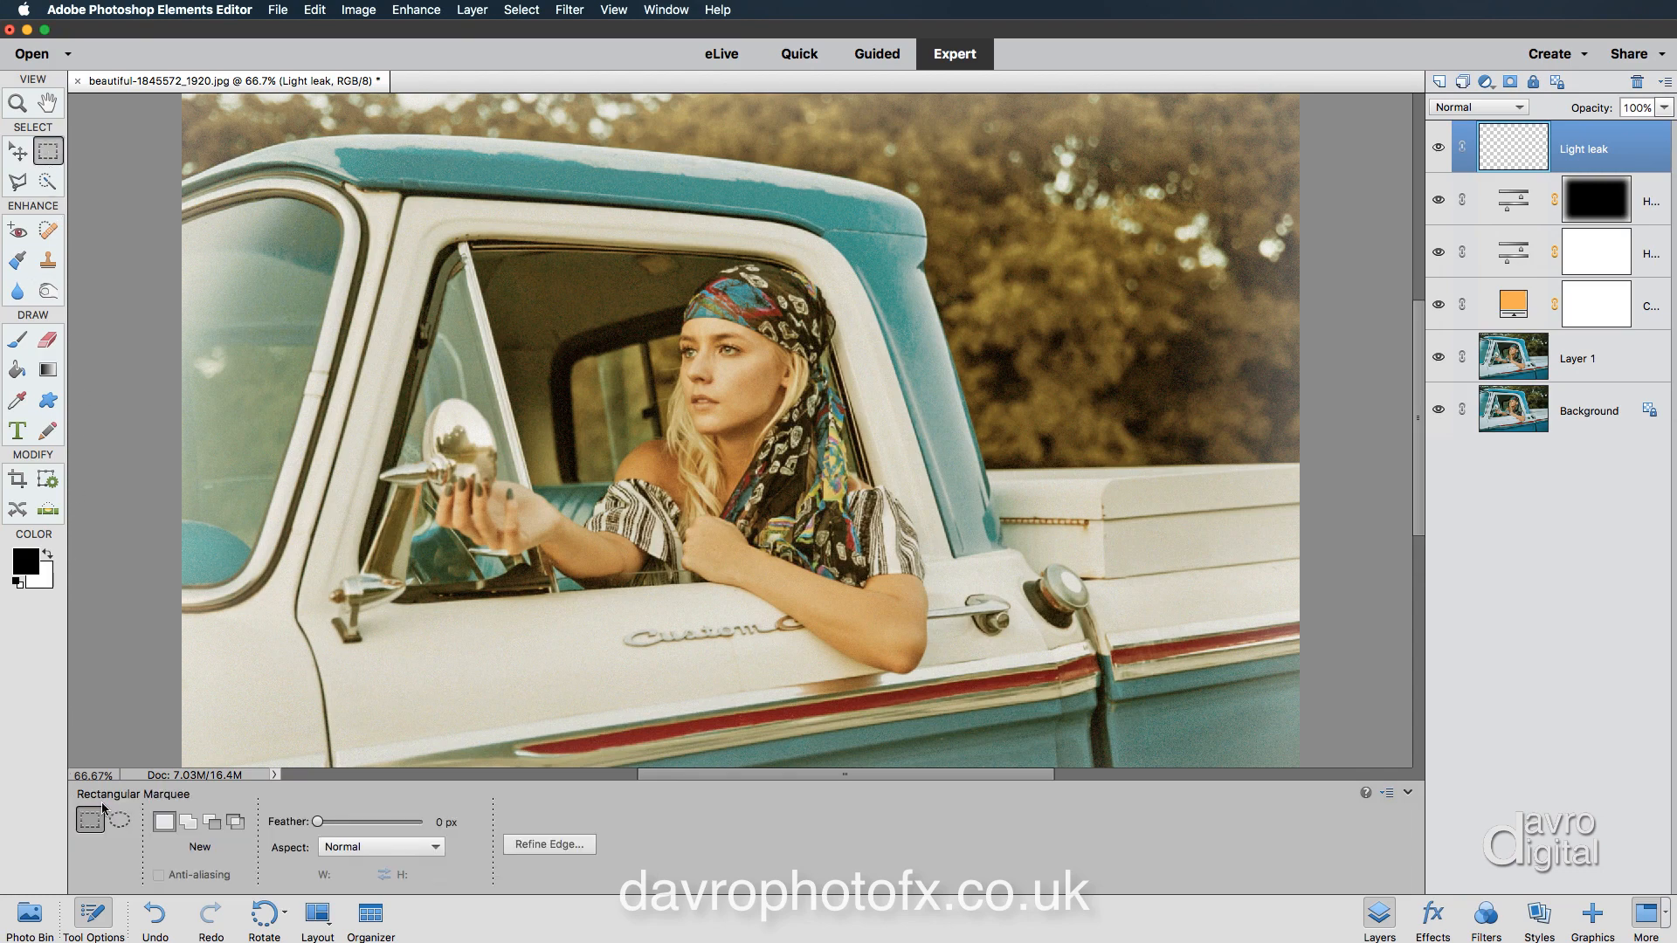
pyautogui.moveTo(318, 821); pyautogui.dragTo(332, 826)
pyautogui.click(93, 915)
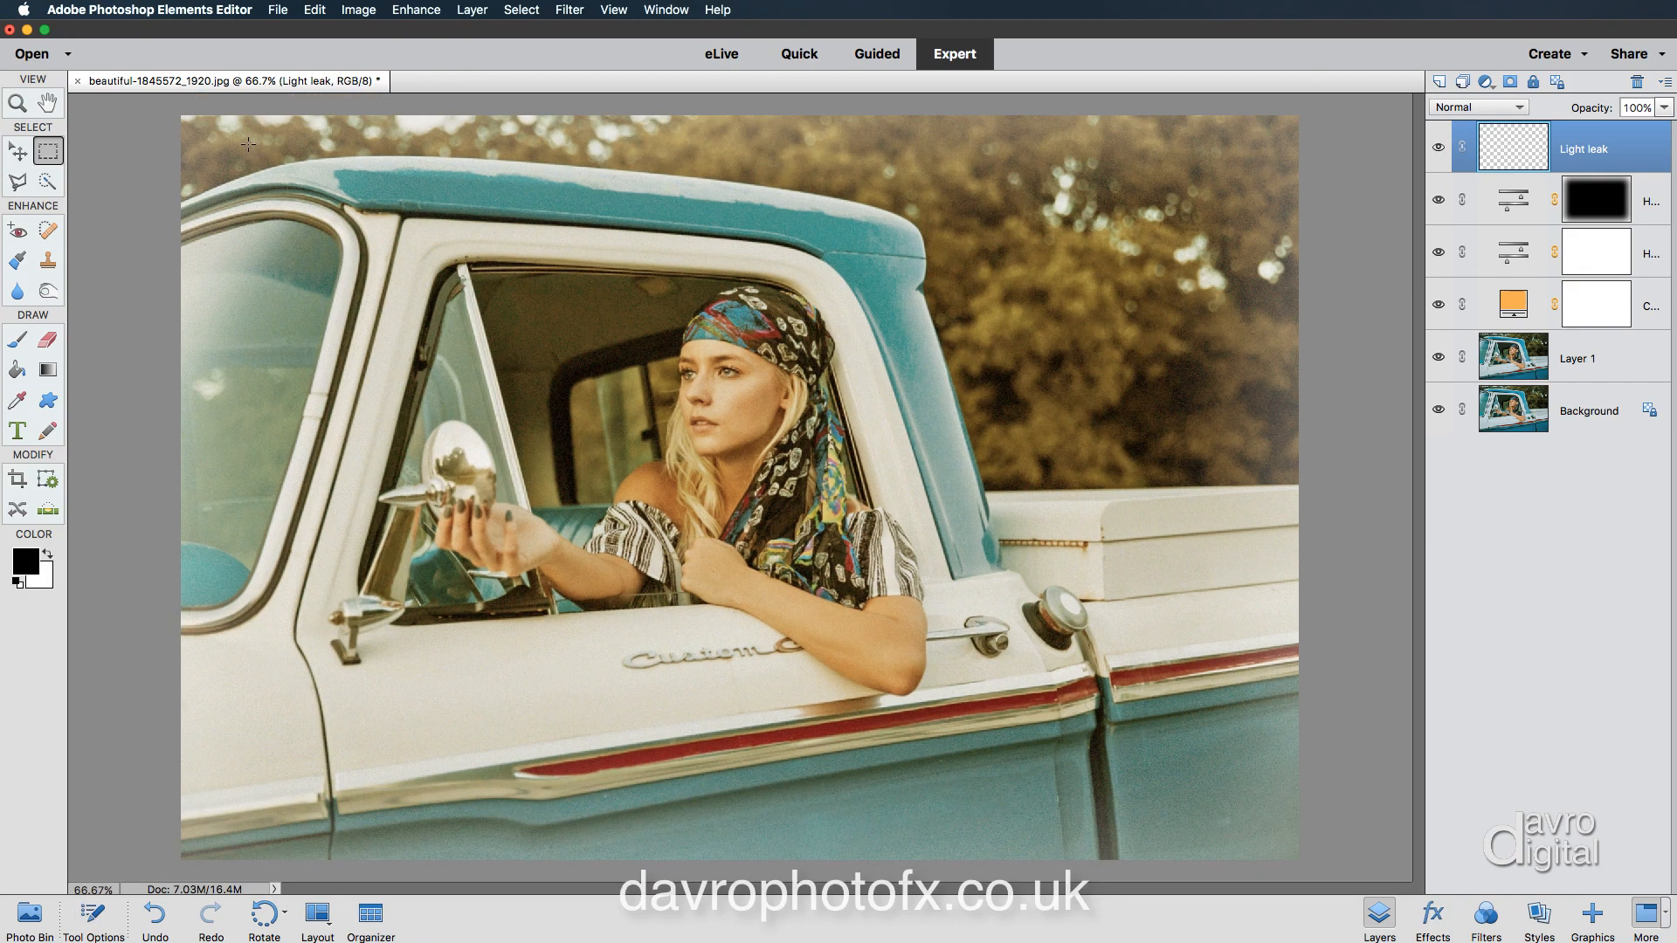
pyautogui.moveTo(244, 142); pyautogui.dragTo(454, 831)
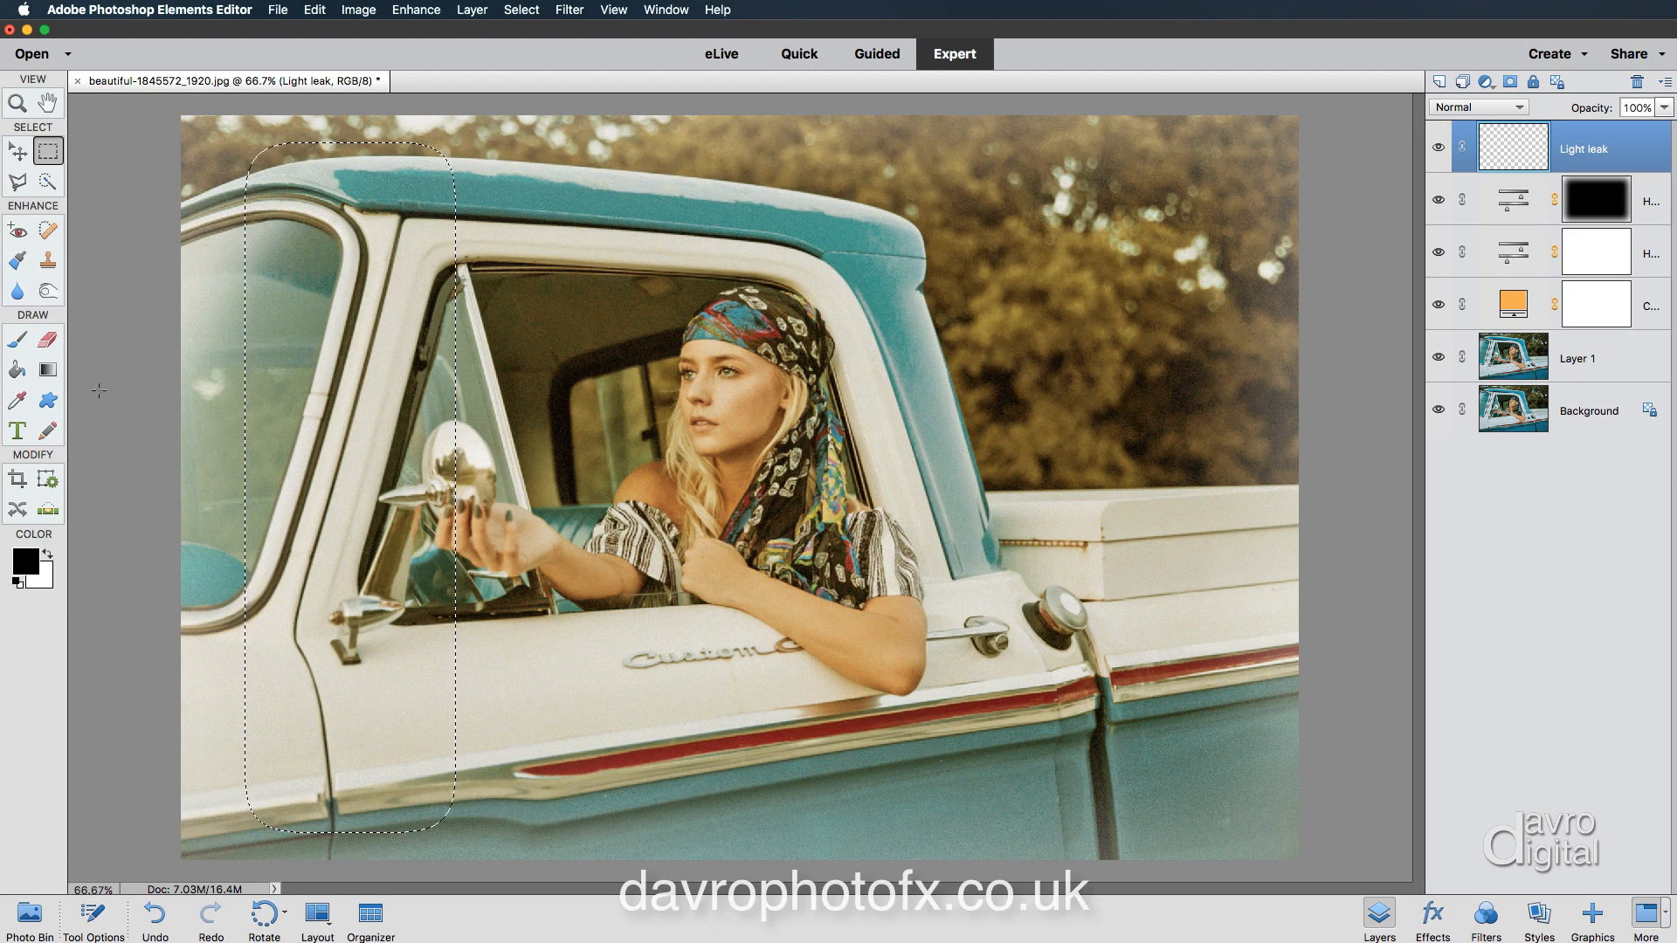
# Fill the selection with the orange-to-gold linear gradient running horizontally across it, and deselect
pyautogui.click(49, 369)
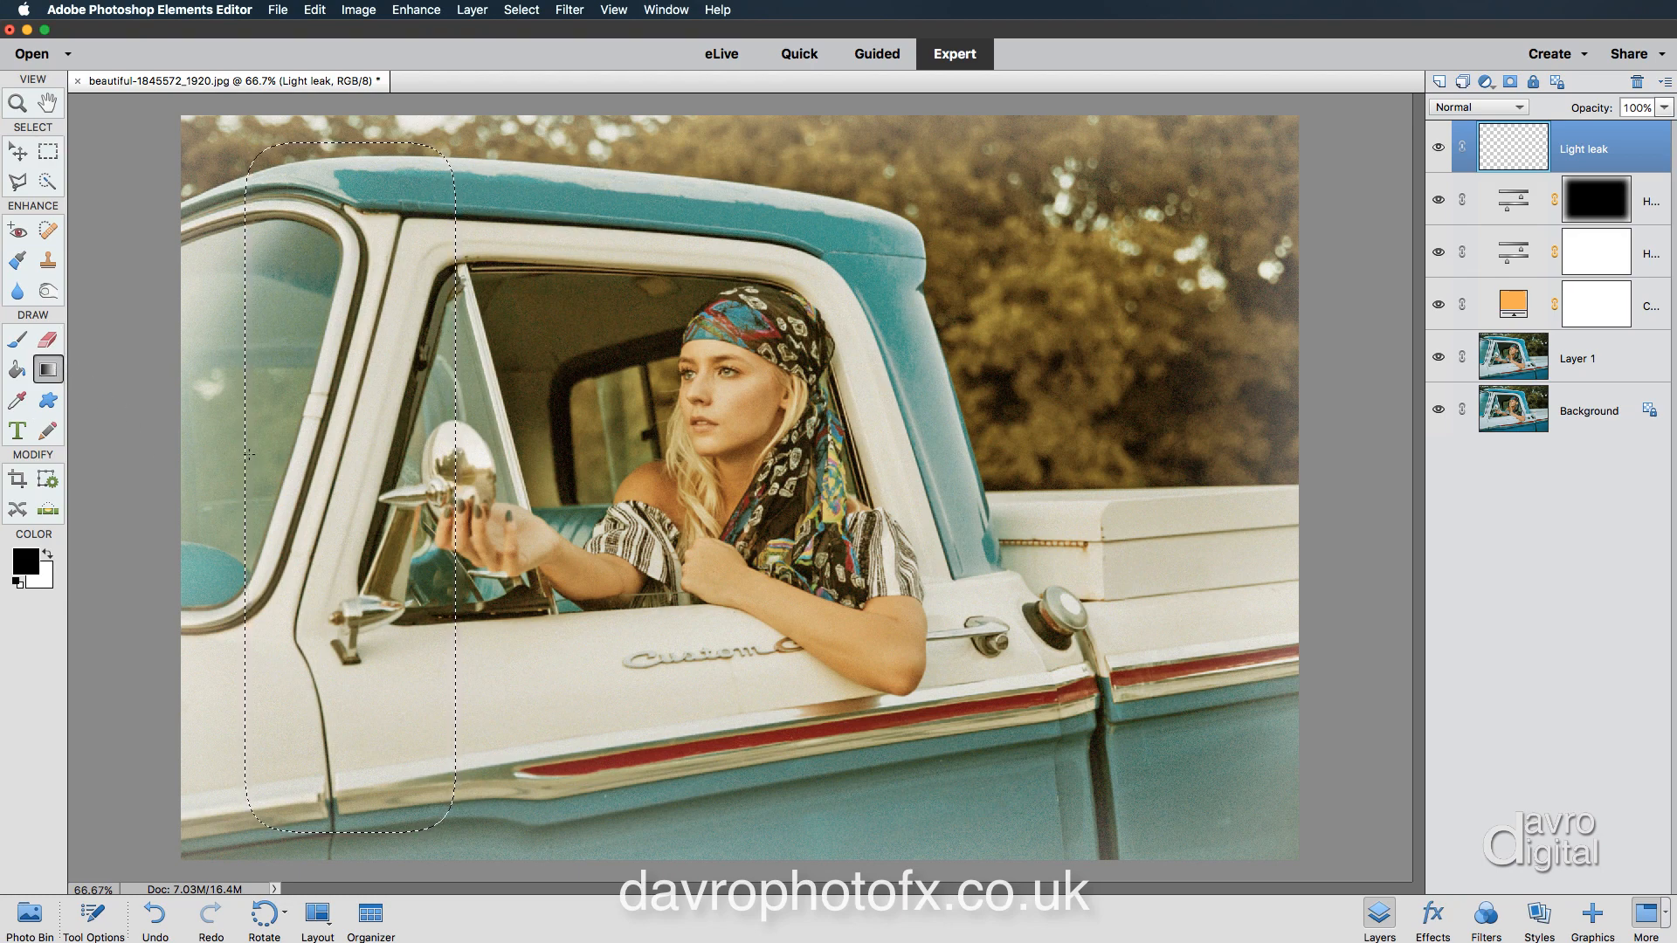
pyautogui.moveTo(288, 459); pyautogui.dragTo(458, 450)
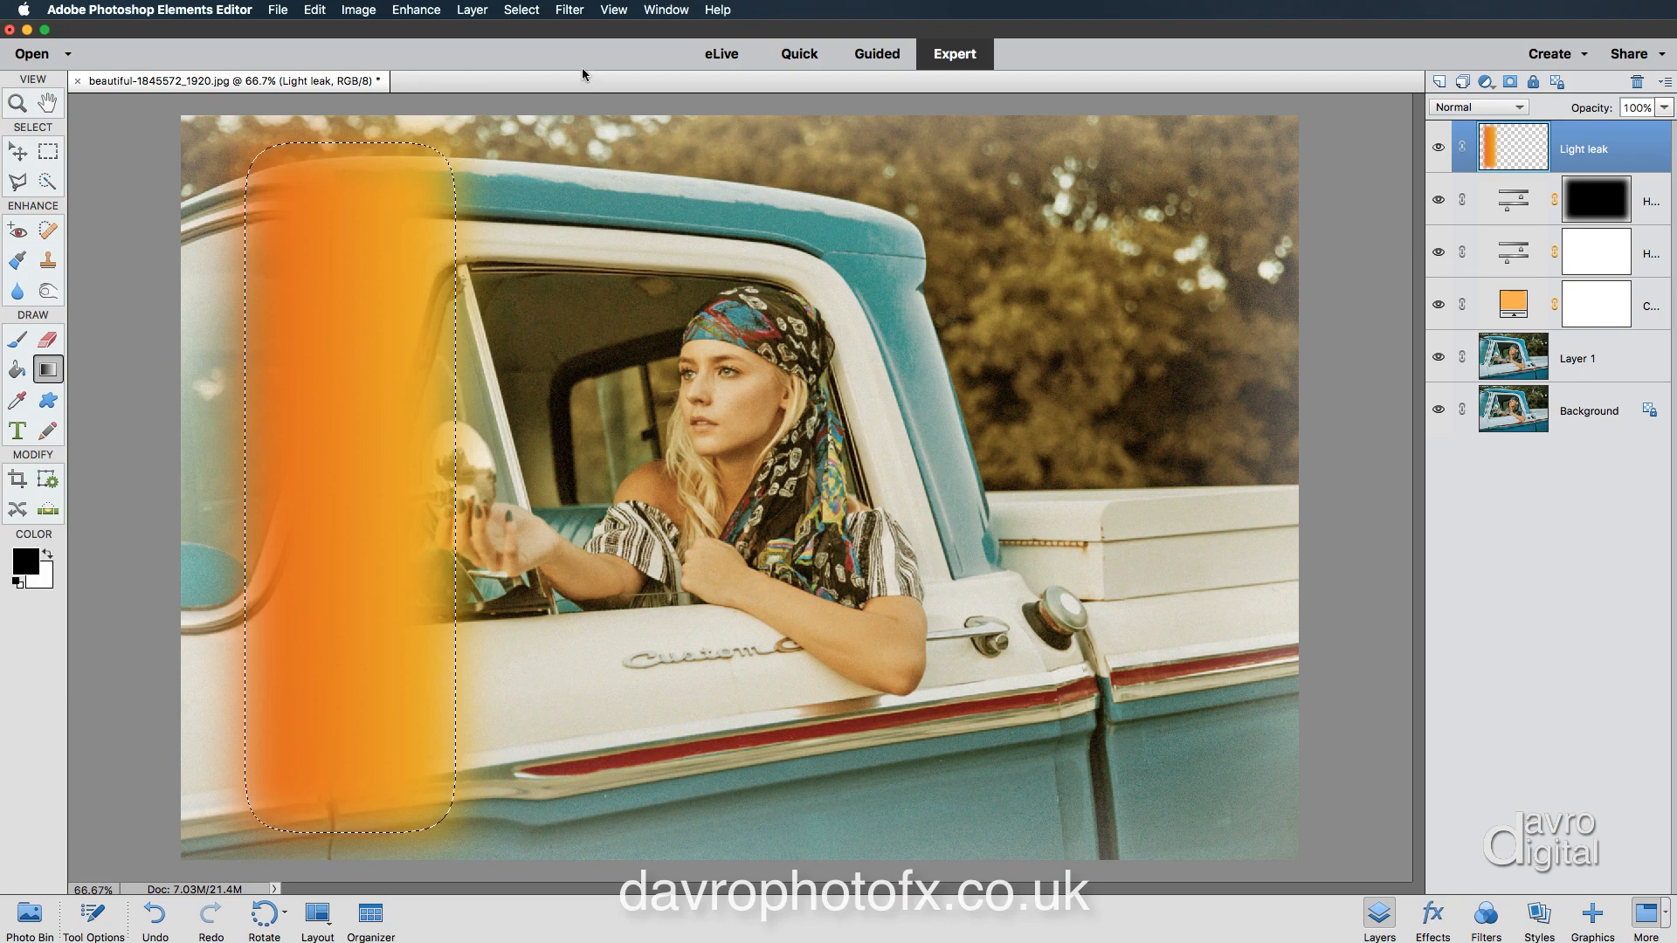
pyautogui.click(521, 10)
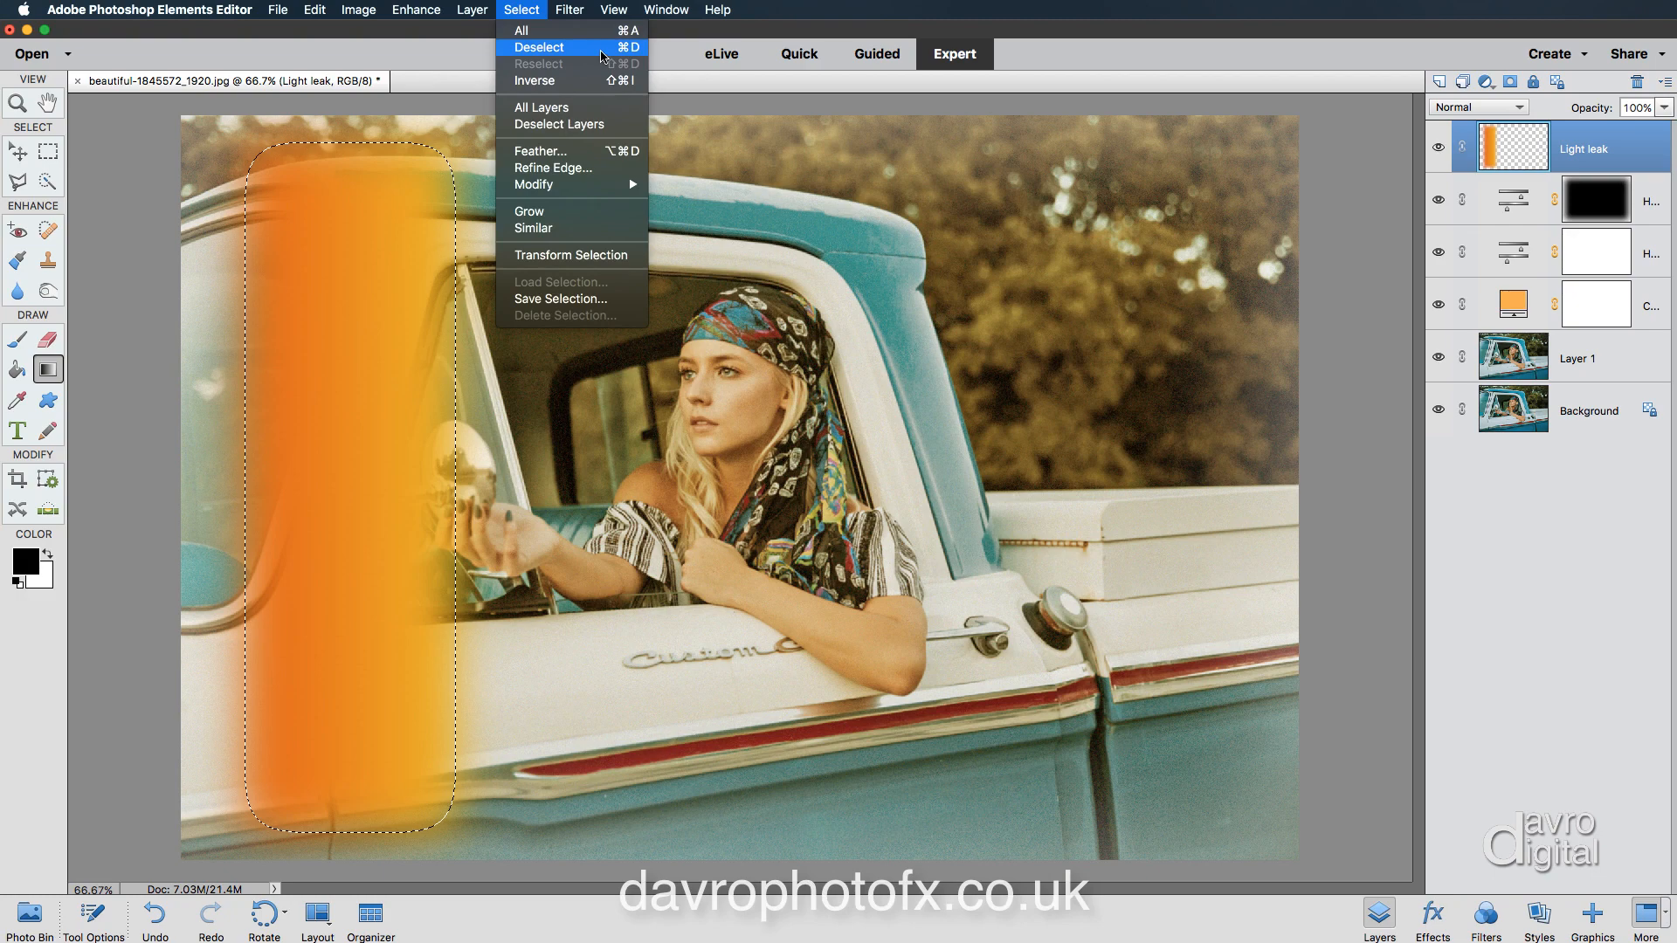
pyautogui.click(605, 54)
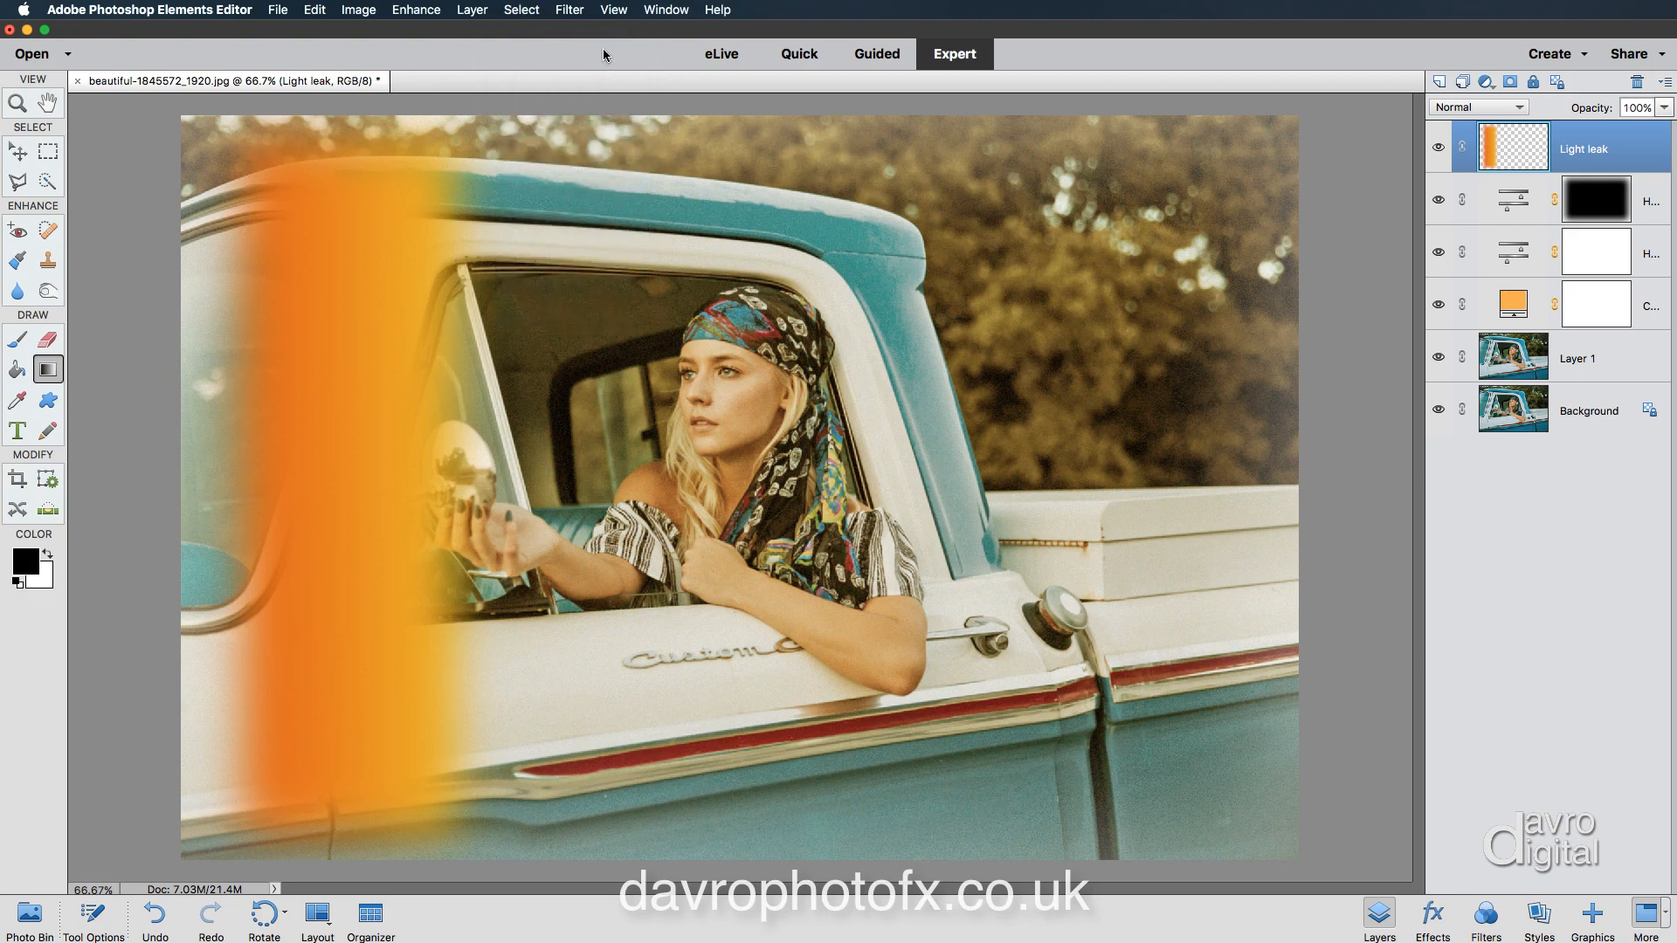
# Set the Light leak layer's blend mode to Screen and shift the glow slightly towards the photo's left edge
pyautogui.click(1478, 108)
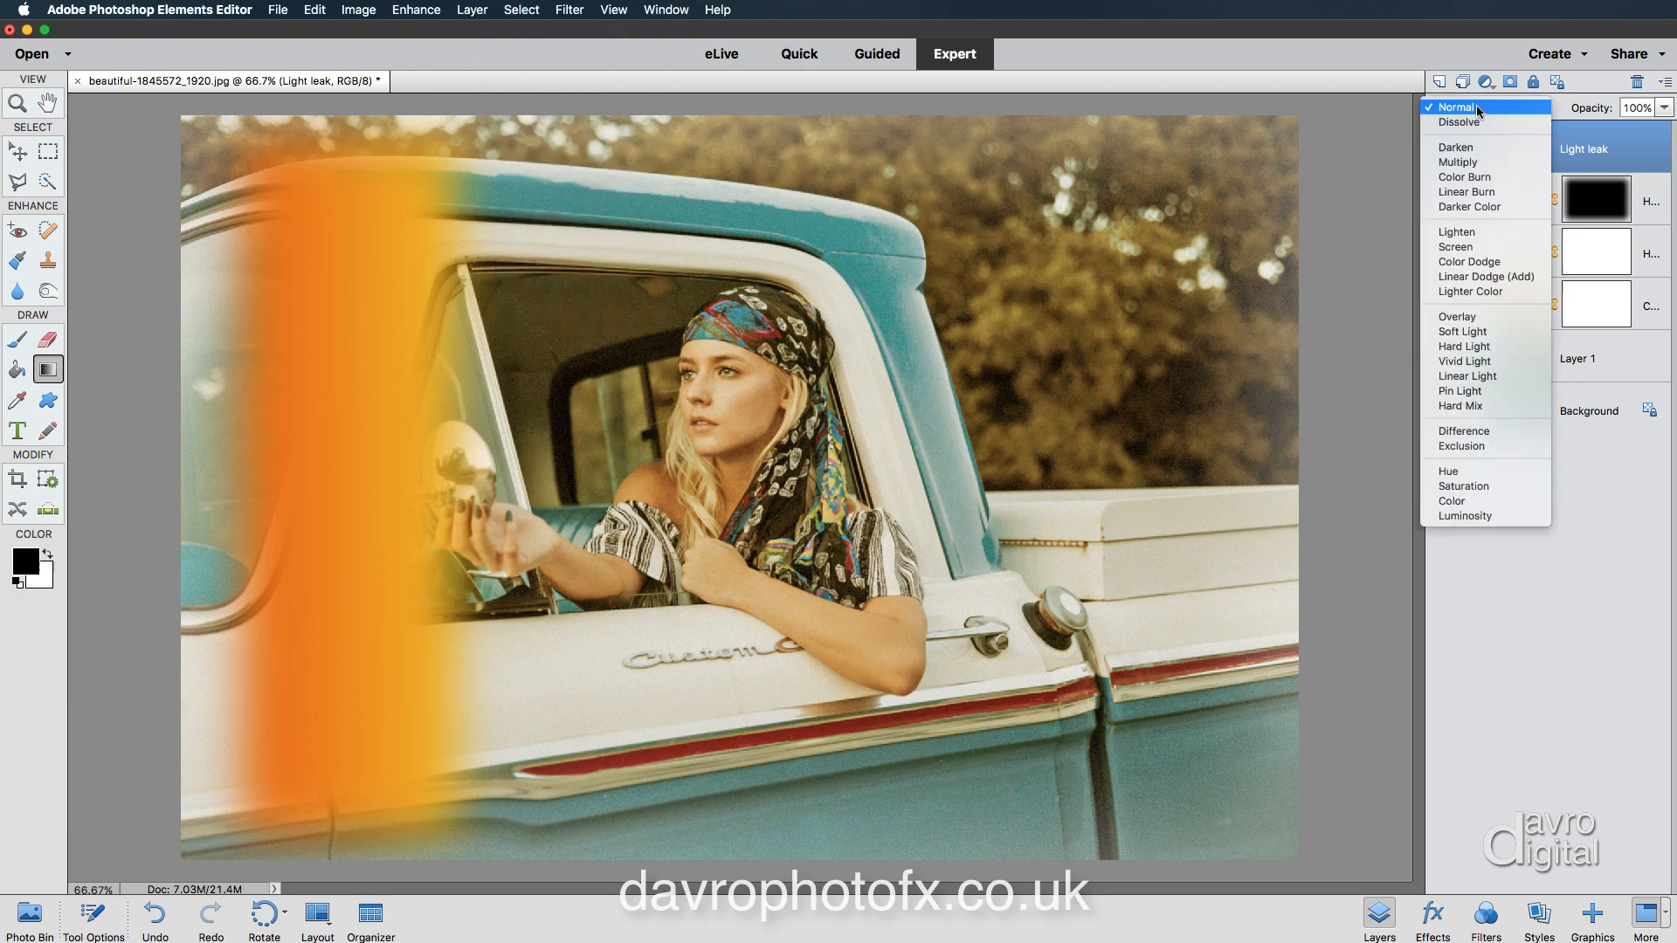
pyautogui.click(1475, 247)
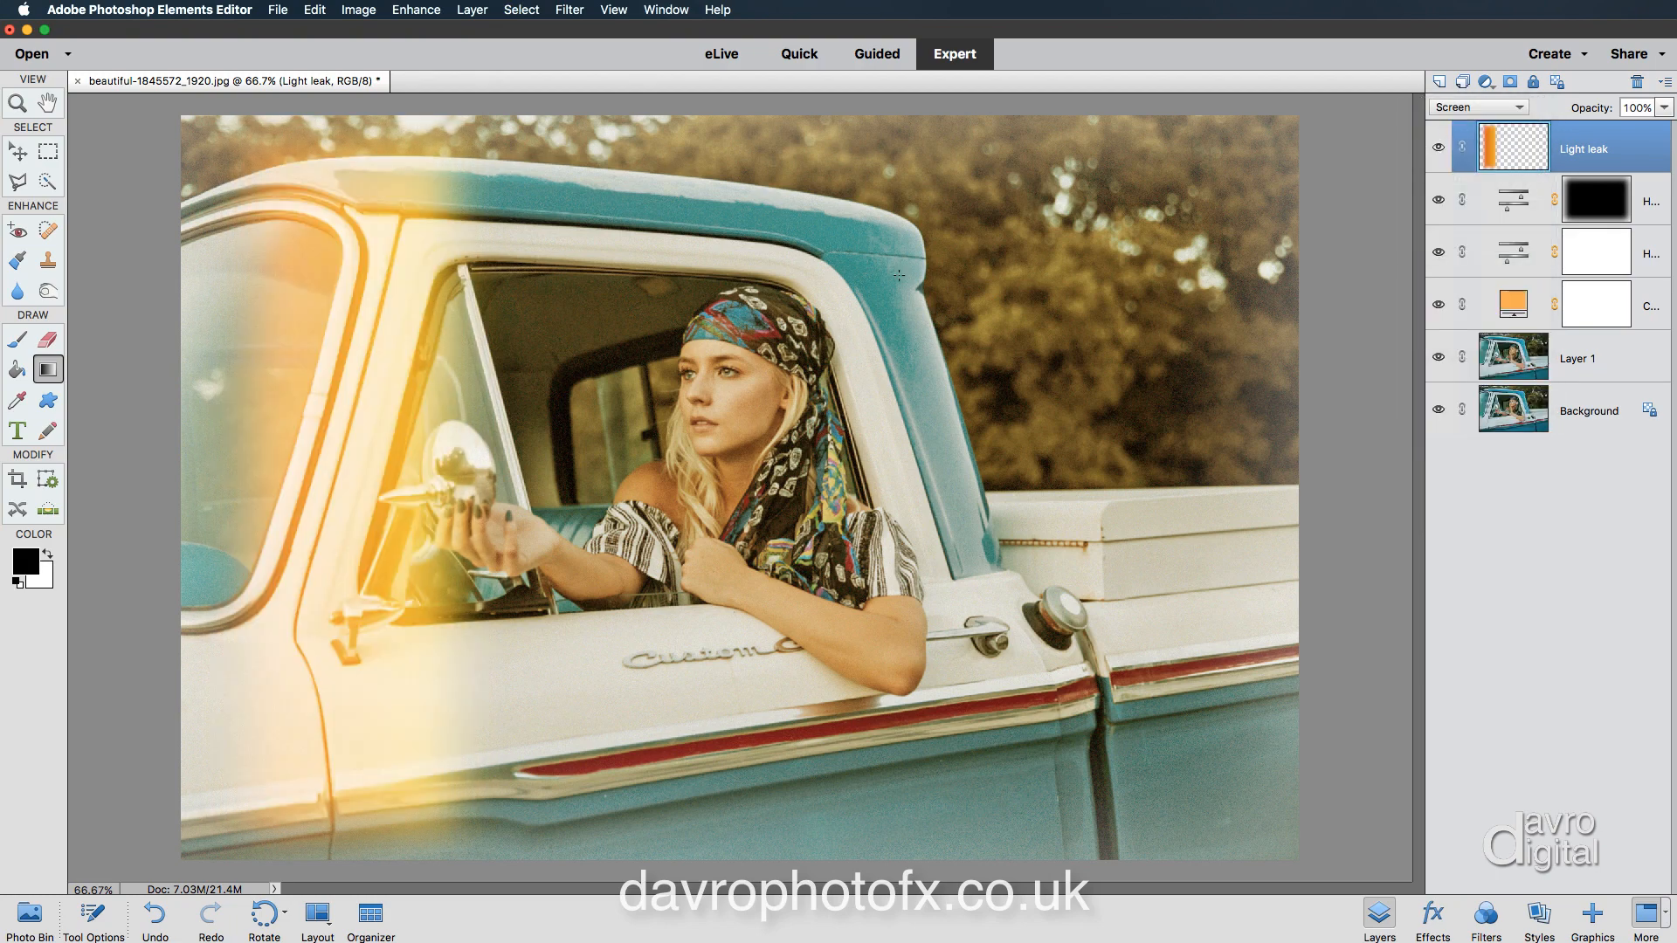
pyautogui.click(17, 152)
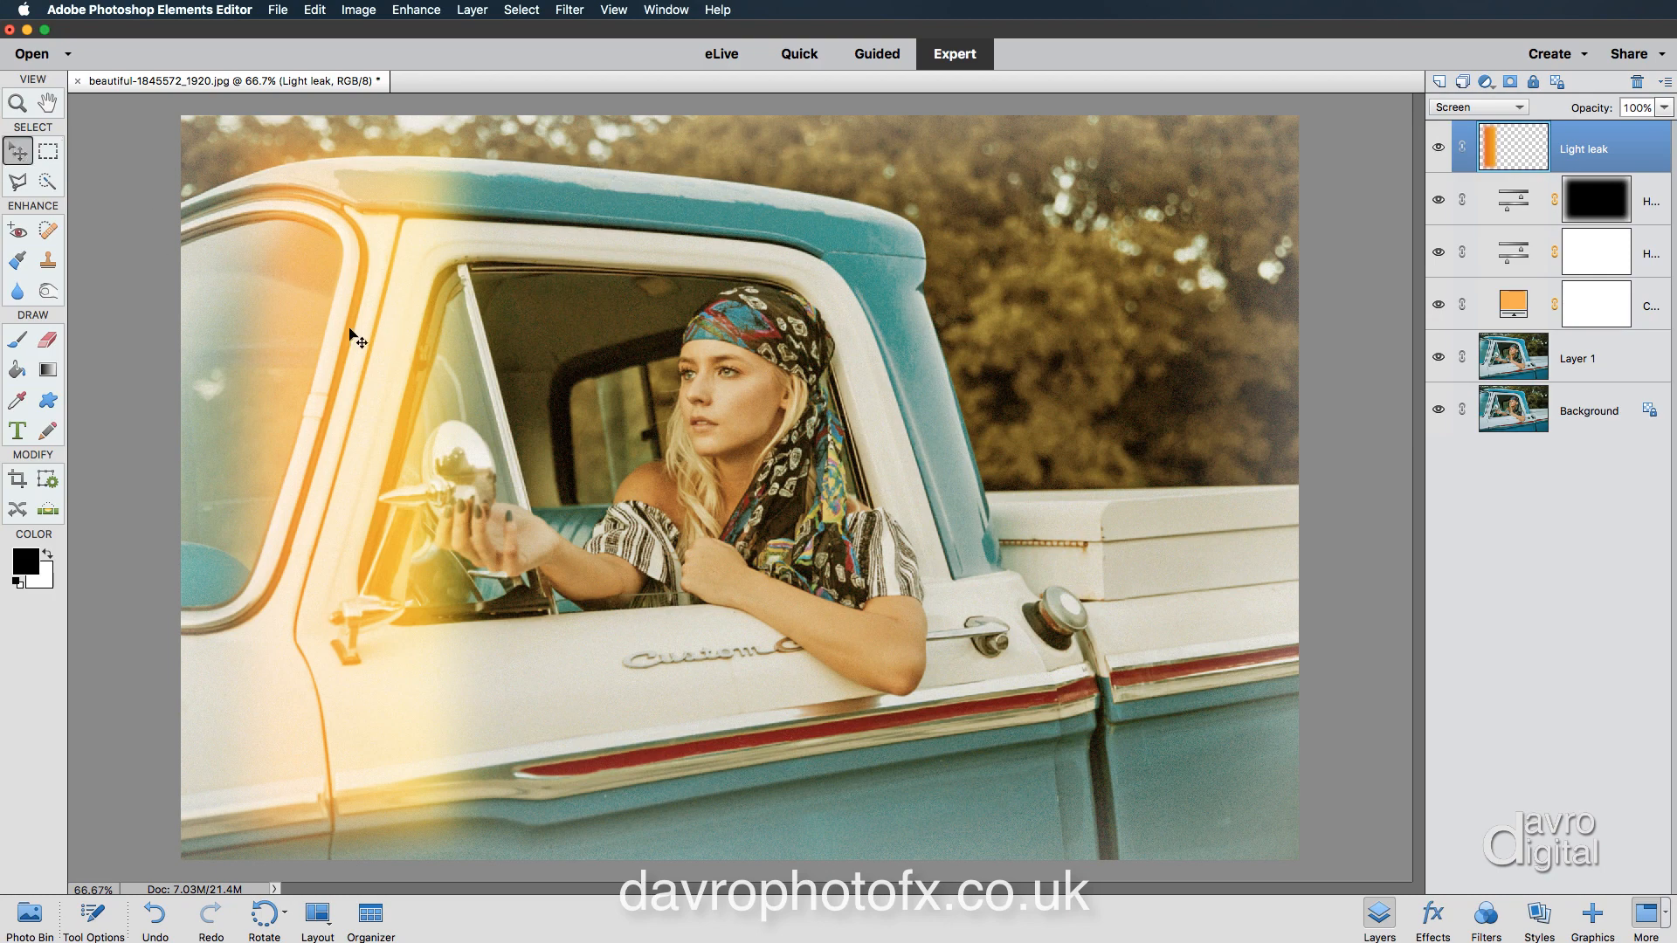
pyautogui.moveTo(348, 337)
pyautogui.mouseDown()
pyautogui.moveTo(469, 353)
pyautogui.moveTo(354, 346)
pyautogui.moveTo(1123, 342)
pyautogui.moveTo(328, 344)
pyautogui.mouseUp()
# Free Transform the light leak to make it narrower, nudge it slightly right and apply the transformation
pyautogui.click(358, 9)
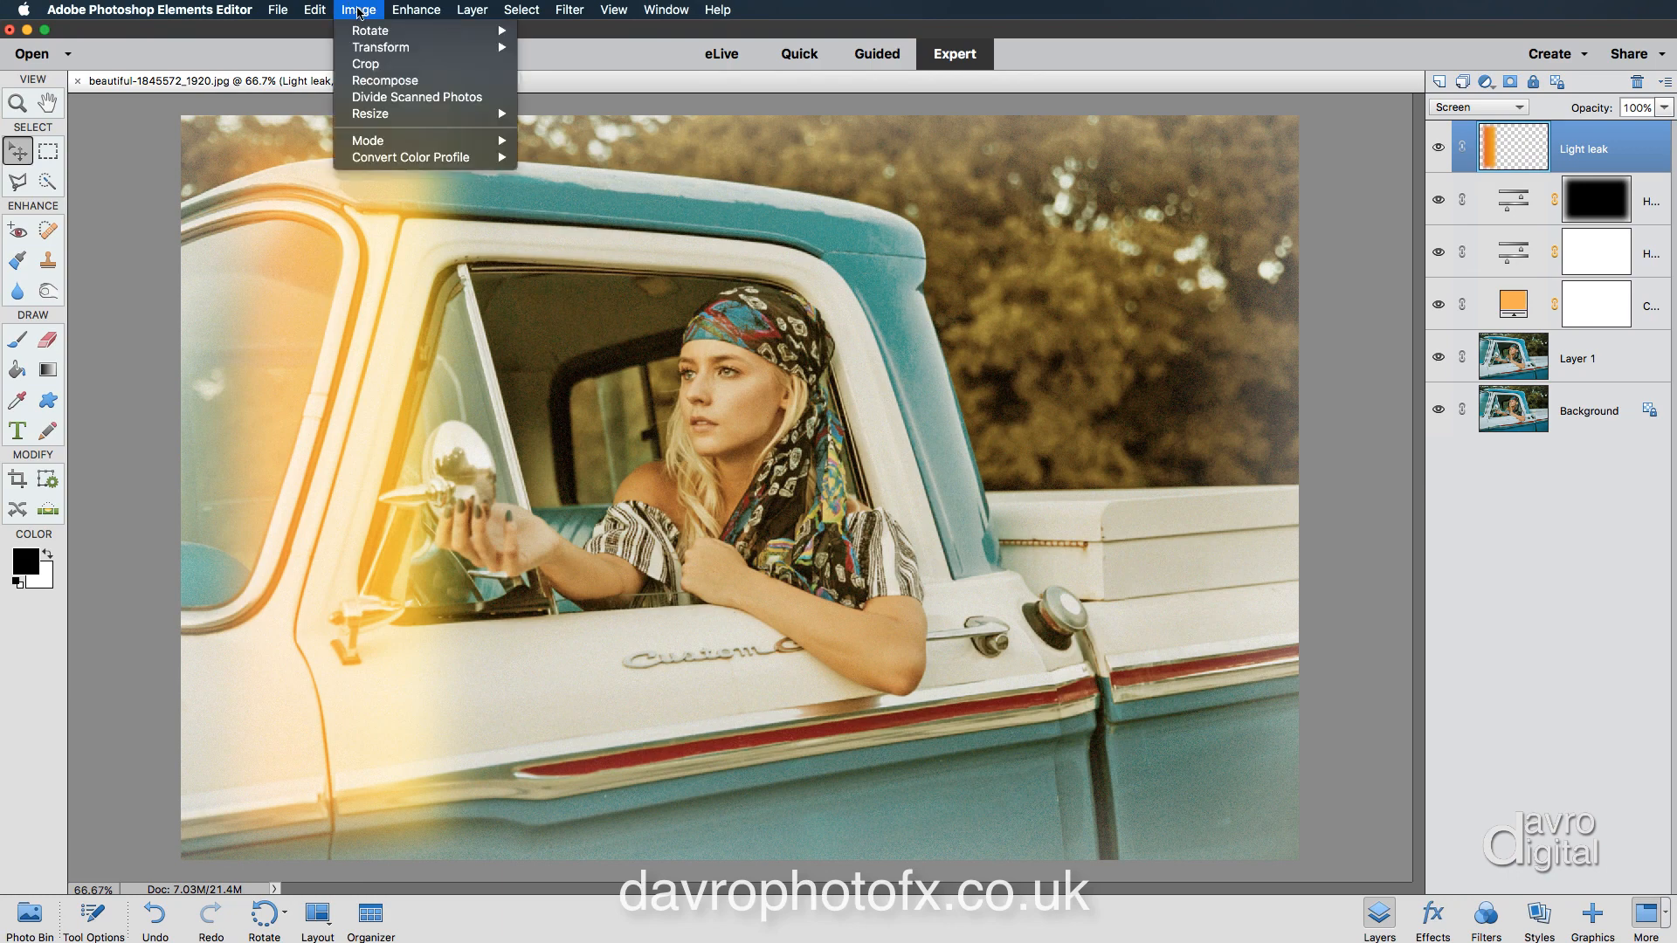
pyautogui.moveTo(457, 51)
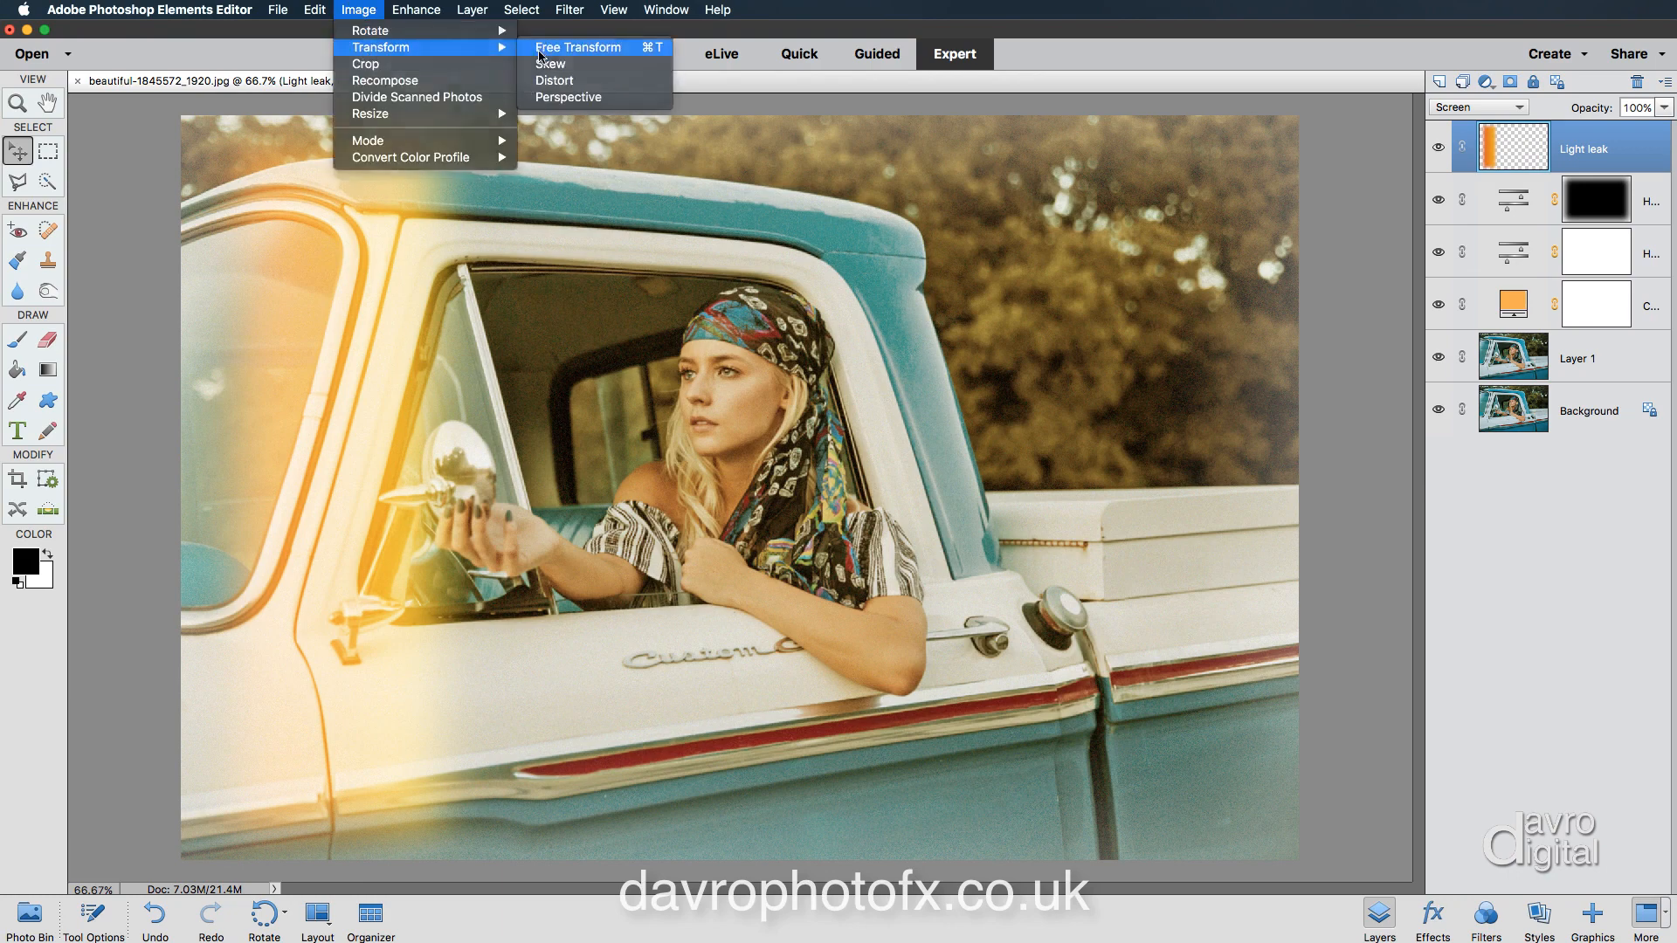
pyautogui.click(539, 49)
pyautogui.moveTo(500, 486); pyautogui.dragTo(449, 498)
pyautogui.moveTo(307, 558); pyautogui.dragTo(318, 559)
pyautogui.press('Return')
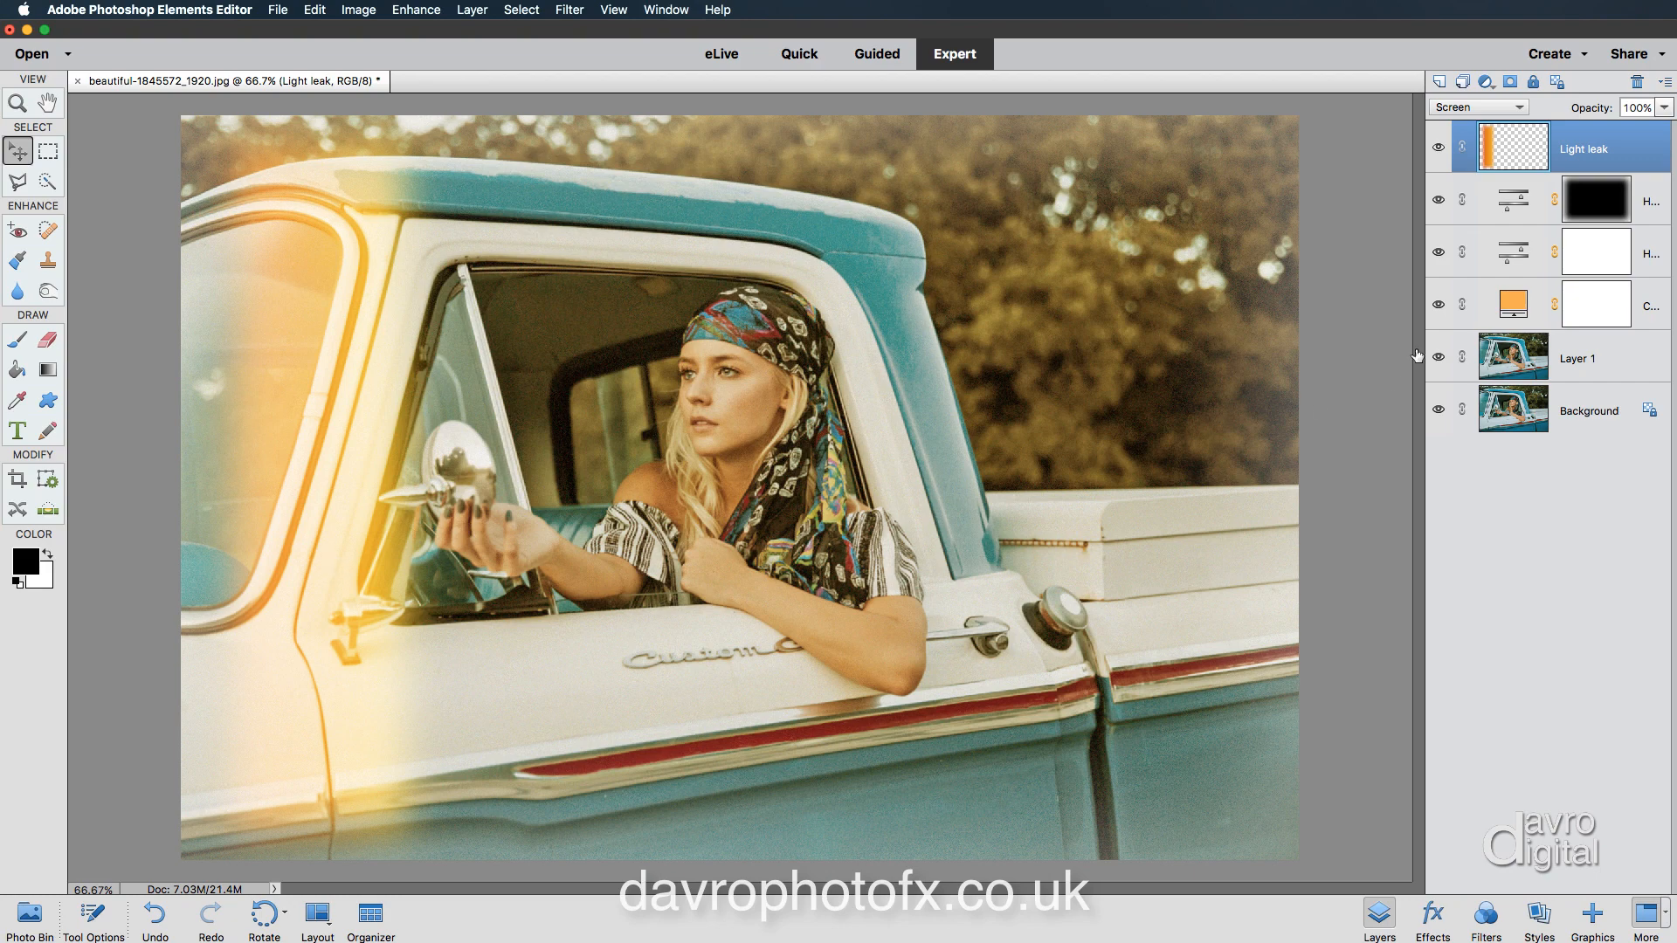
# Create a new blank layer above the light leak and name it "Frame"
pyautogui.click(1441, 83)
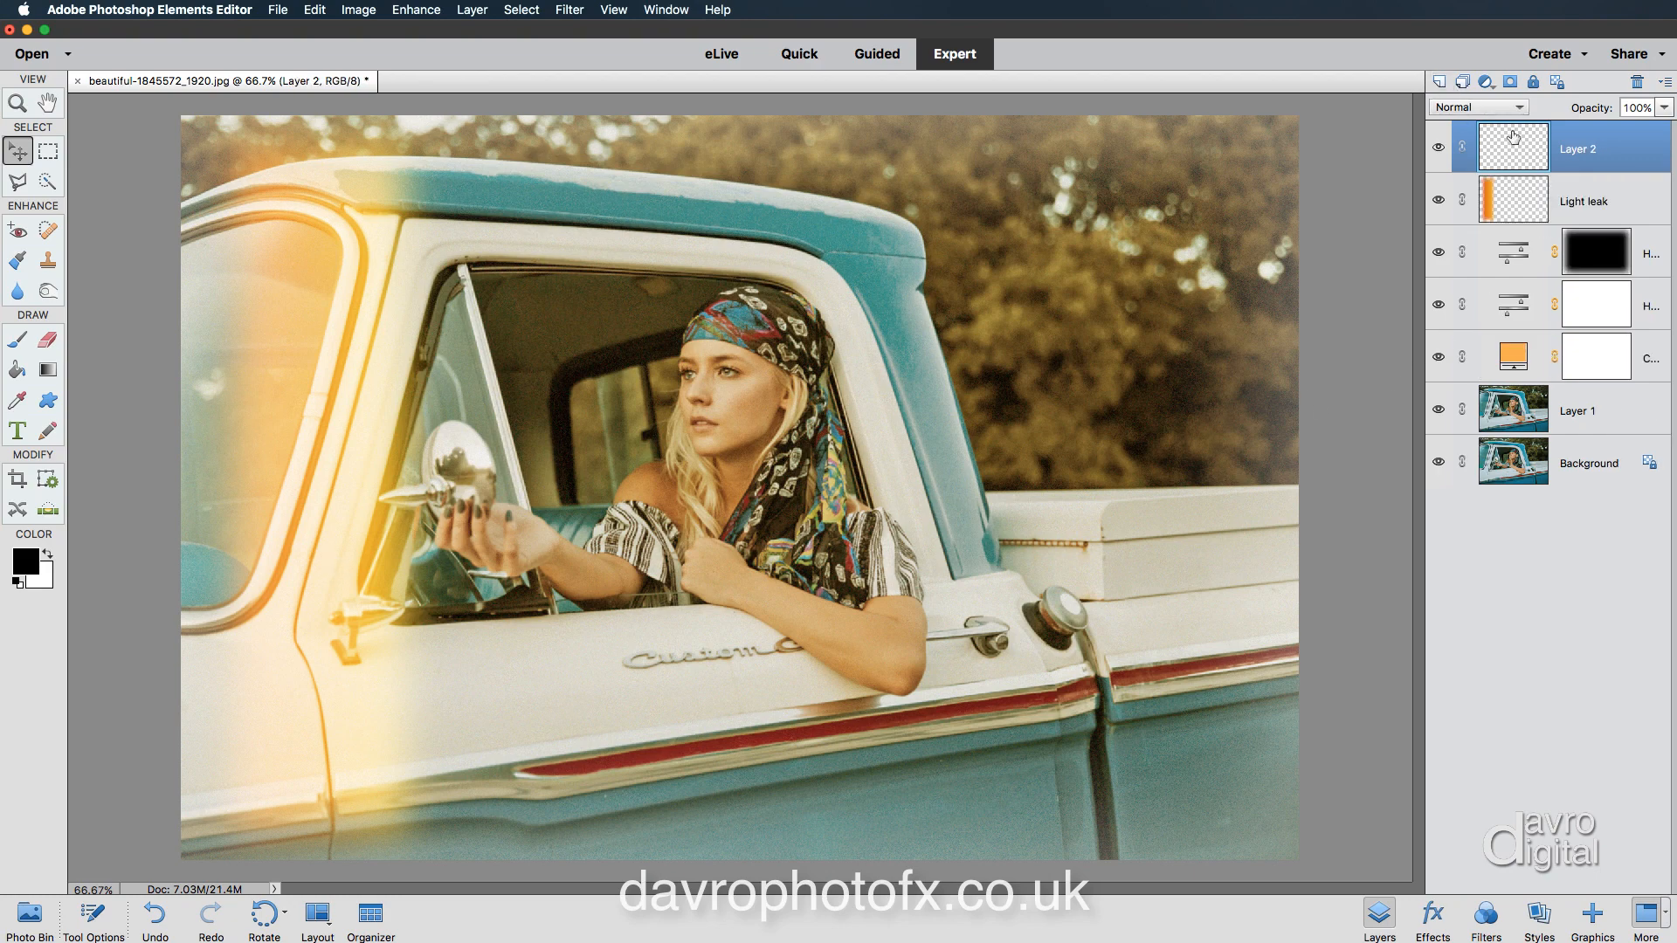
pyautogui.doubleClick(1577, 148)
pyautogui.write('Frame')
pyautogui.press('Return')
# Set the foreground color to a pale cream, #fff5e0 (hue 41°, saturation 12%, brightness 100%)
pyautogui.click(33, 564)
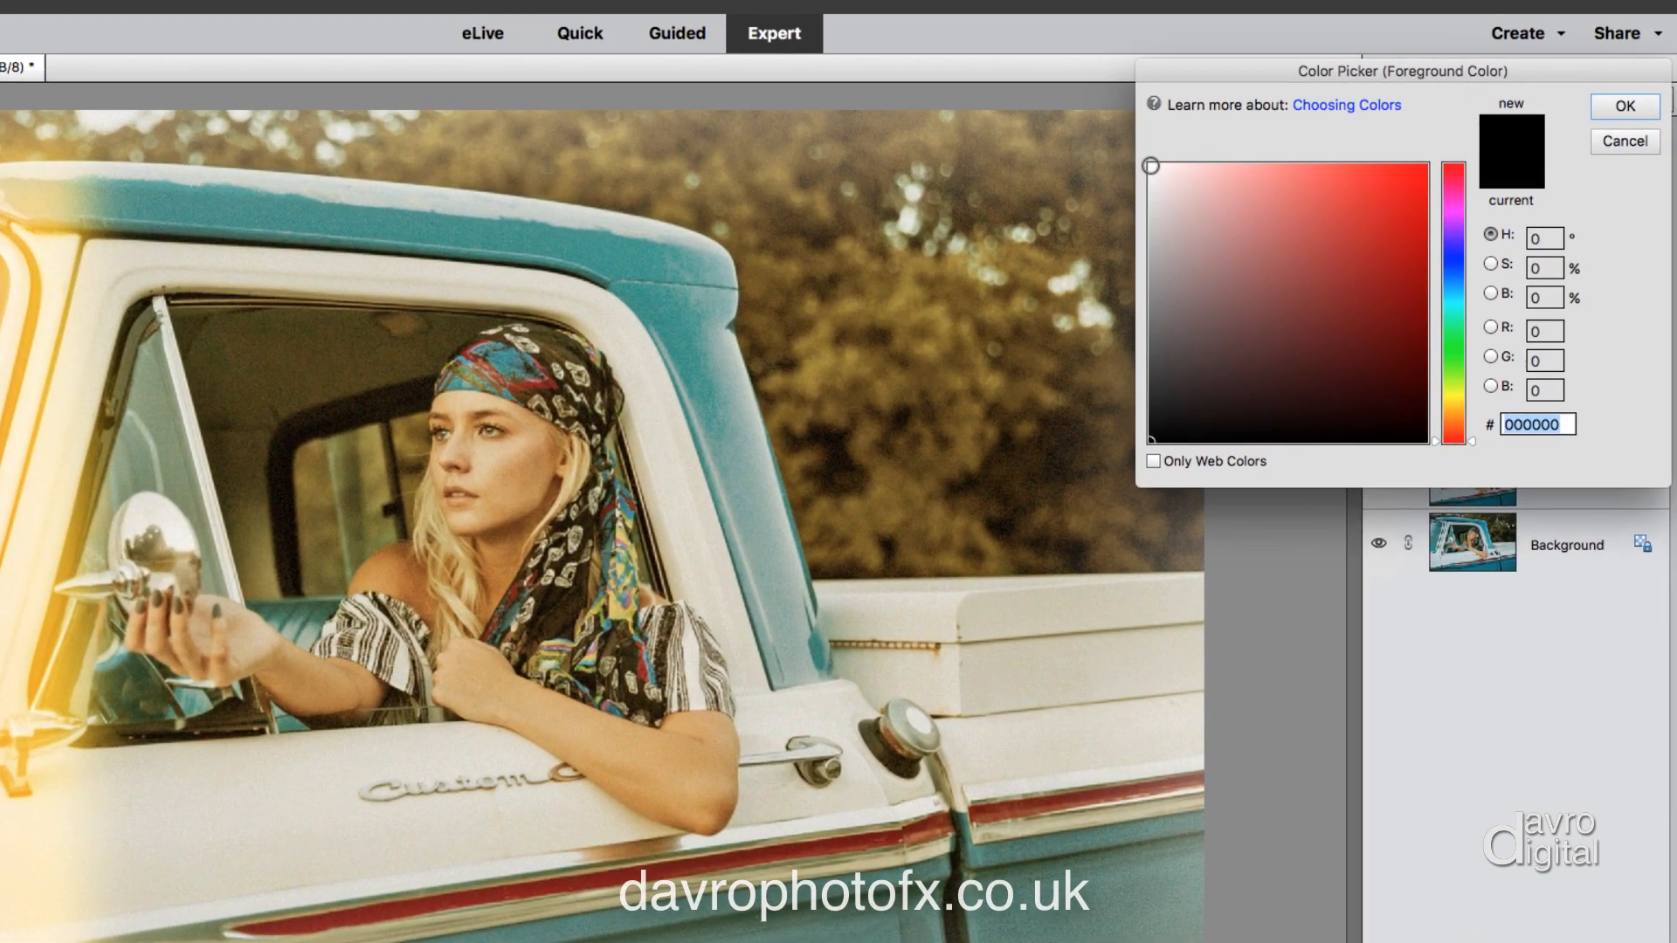
pyautogui.click(1256, 160)
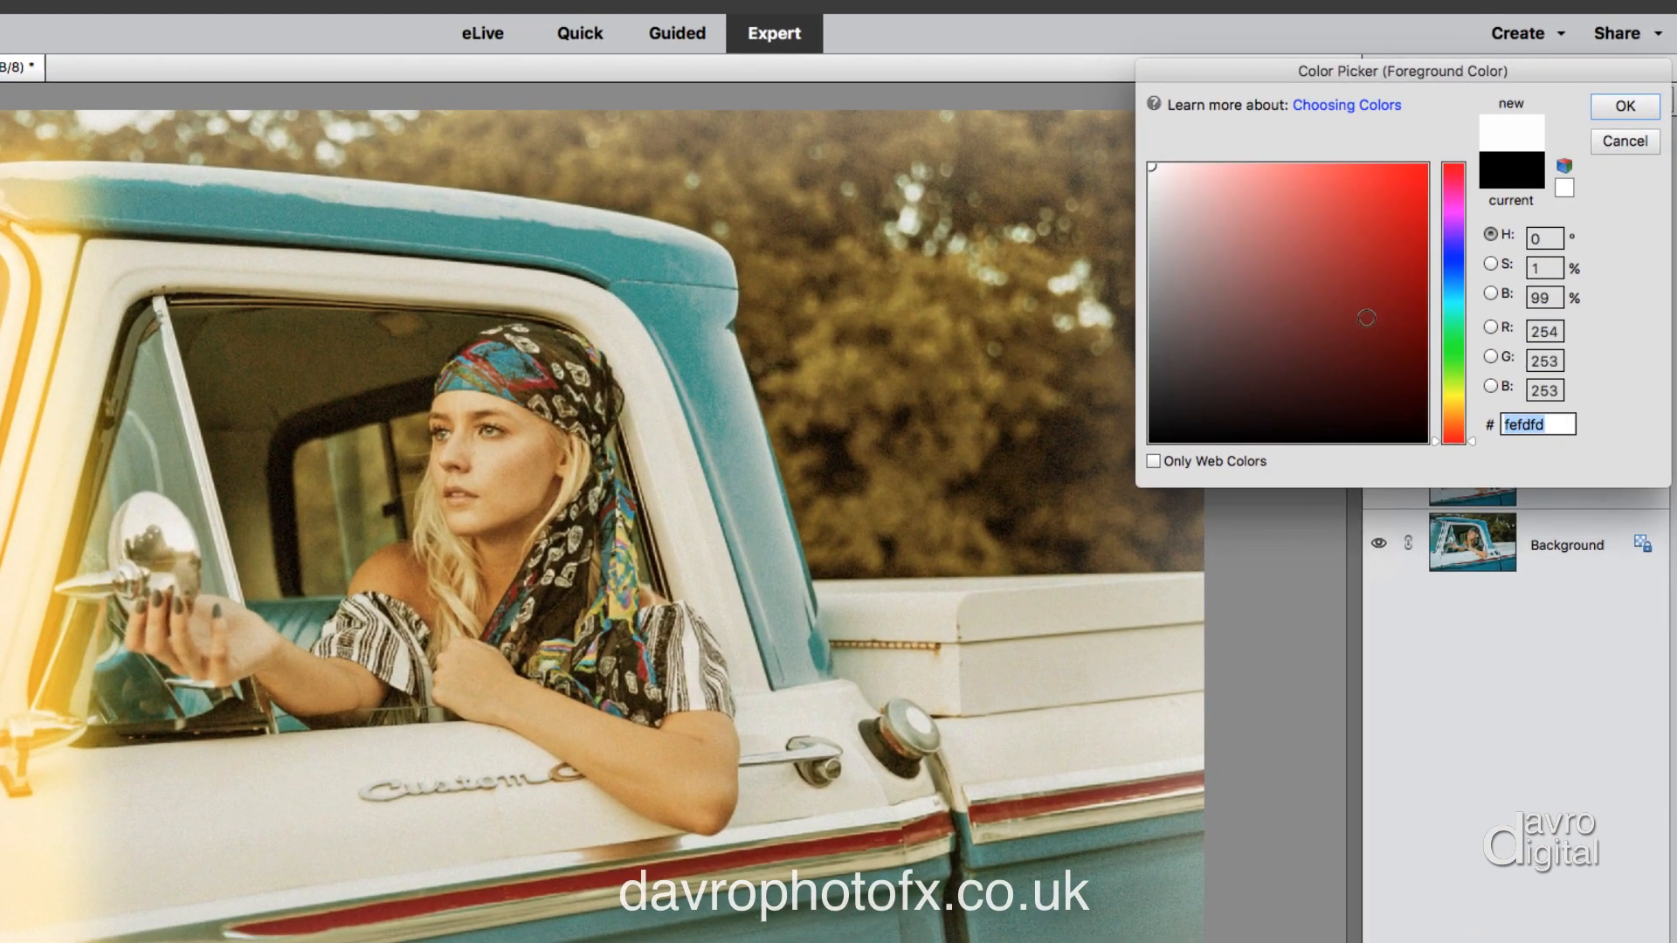
pyautogui.click(1473, 440)
pyautogui.moveTo(1472, 436); pyautogui.dragTo(1475, 414)
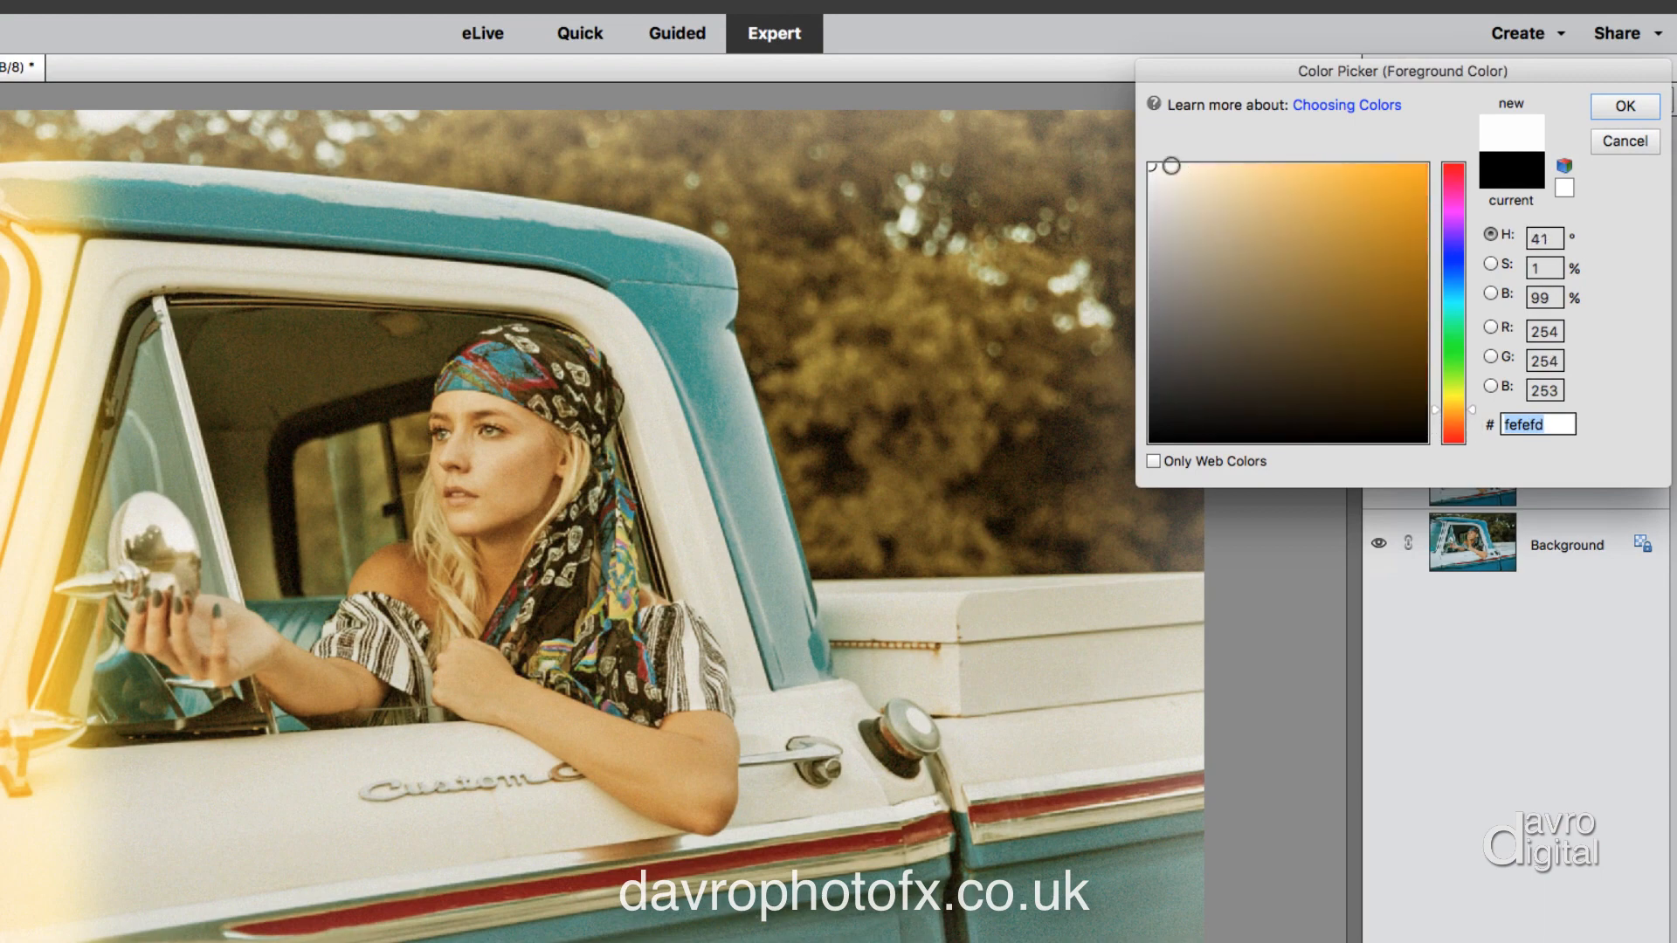
pyautogui.moveTo(1172, 165); pyautogui.dragTo(1181, 166)
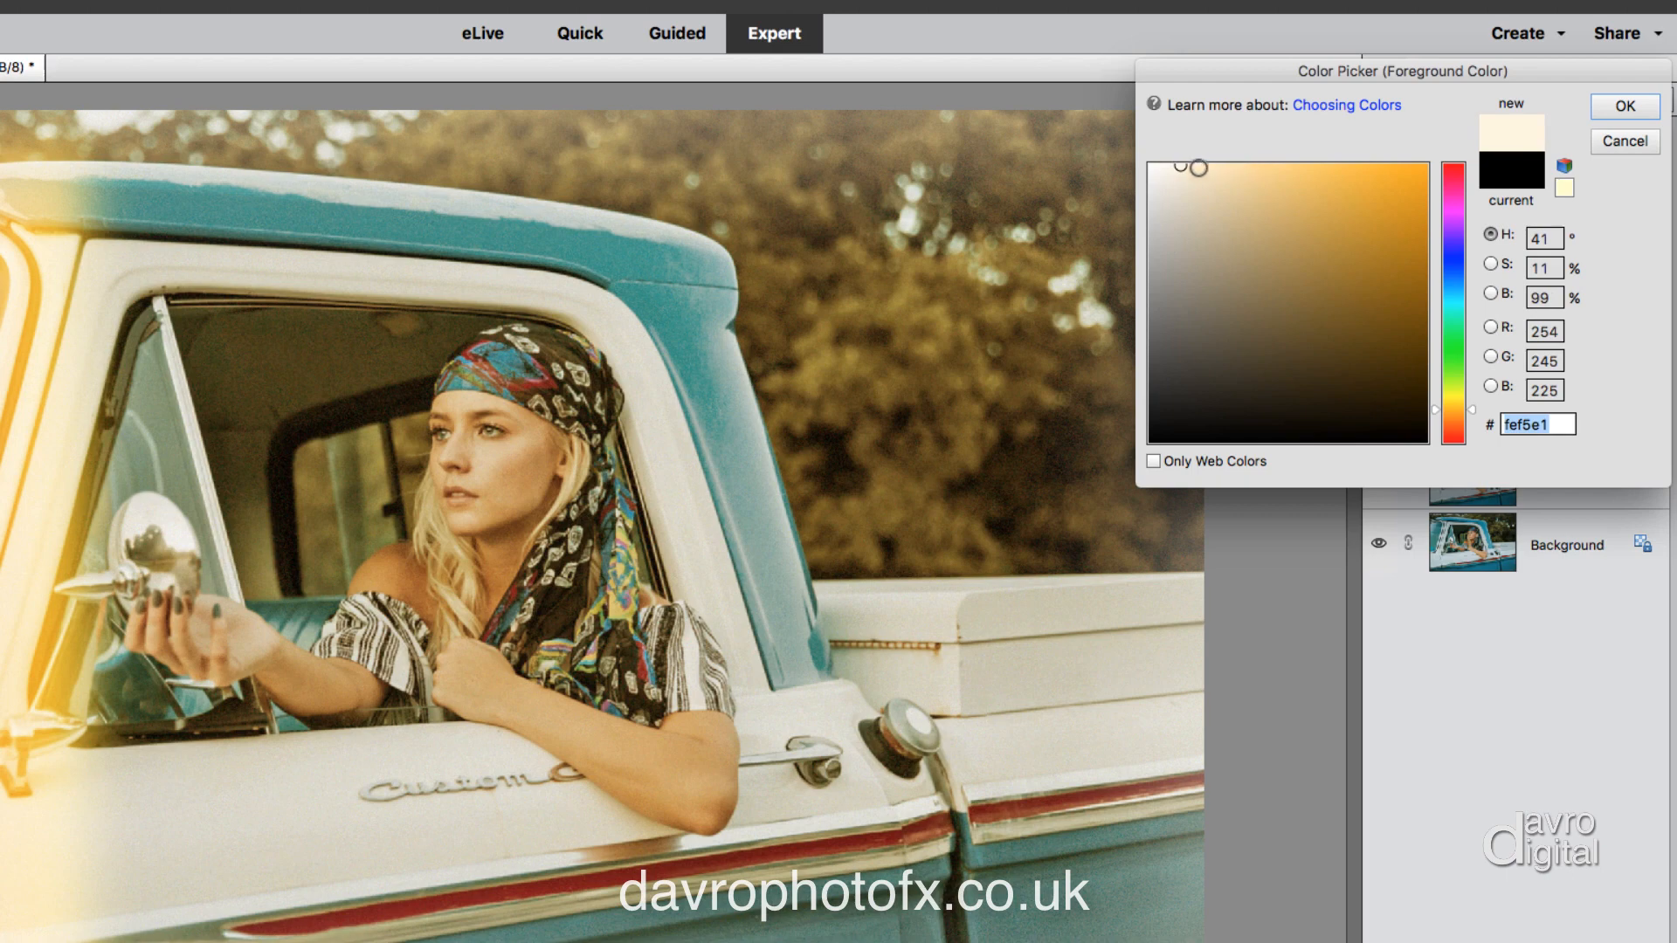
pyautogui.moveTo(1182, 165); pyautogui.dragTo(1183, 164)
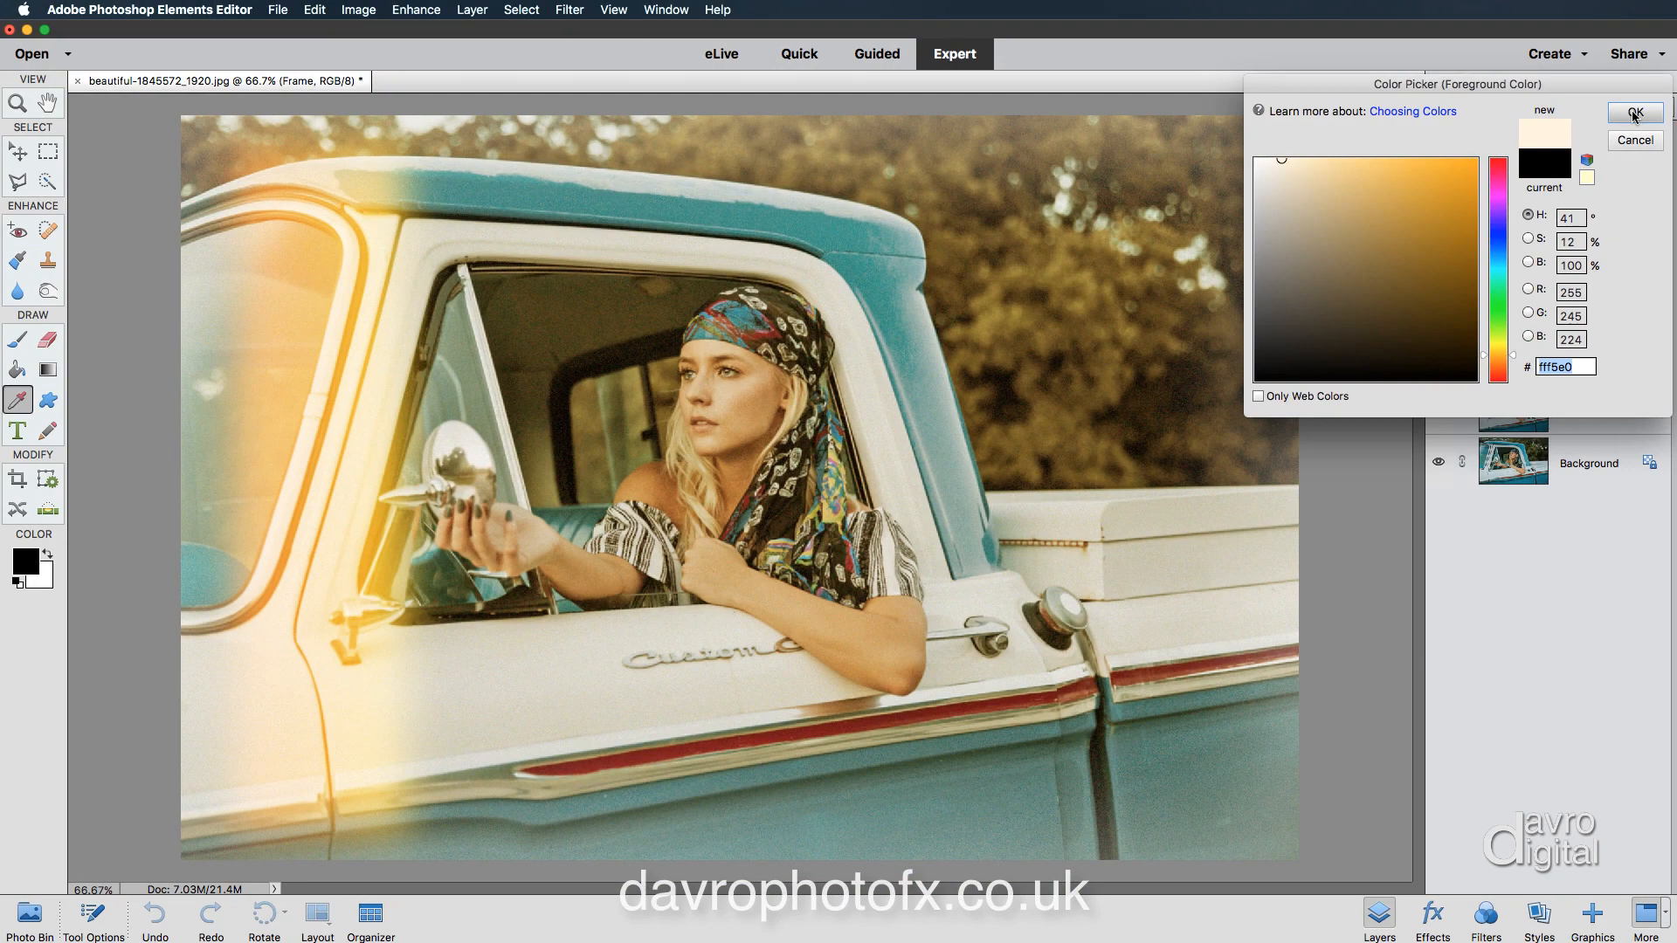
pyautogui.click(1635, 117)
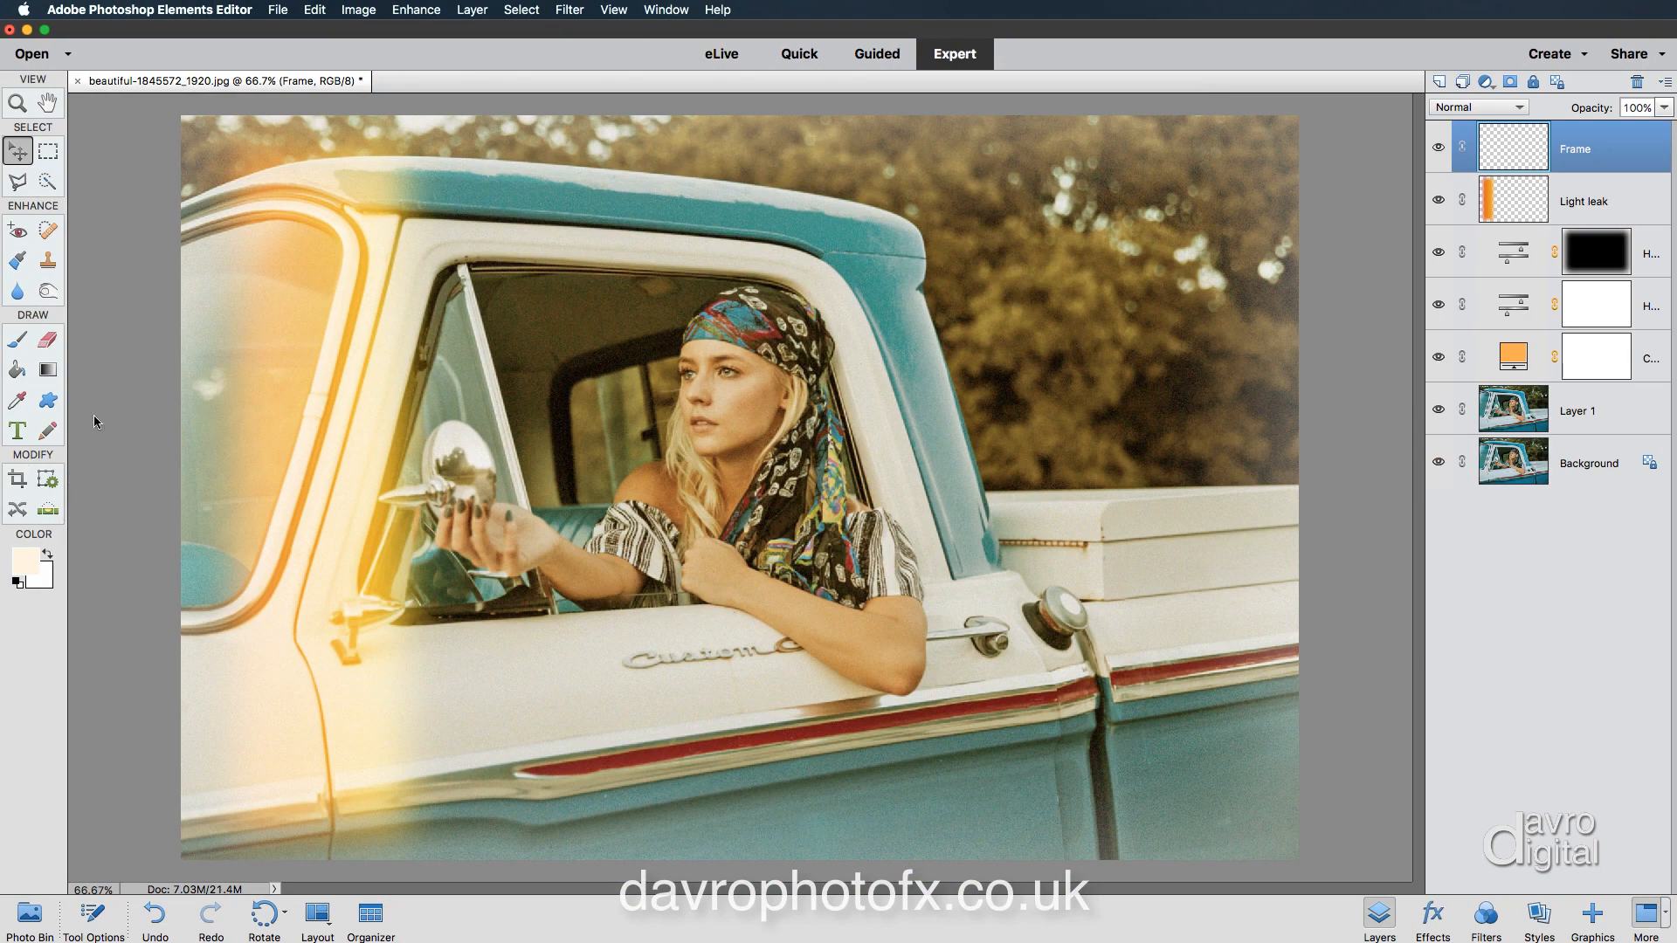
# Fill the entire Frame layer with the cream foreground color in Normal mode at 100% opacity
pyautogui.click(311, 13)
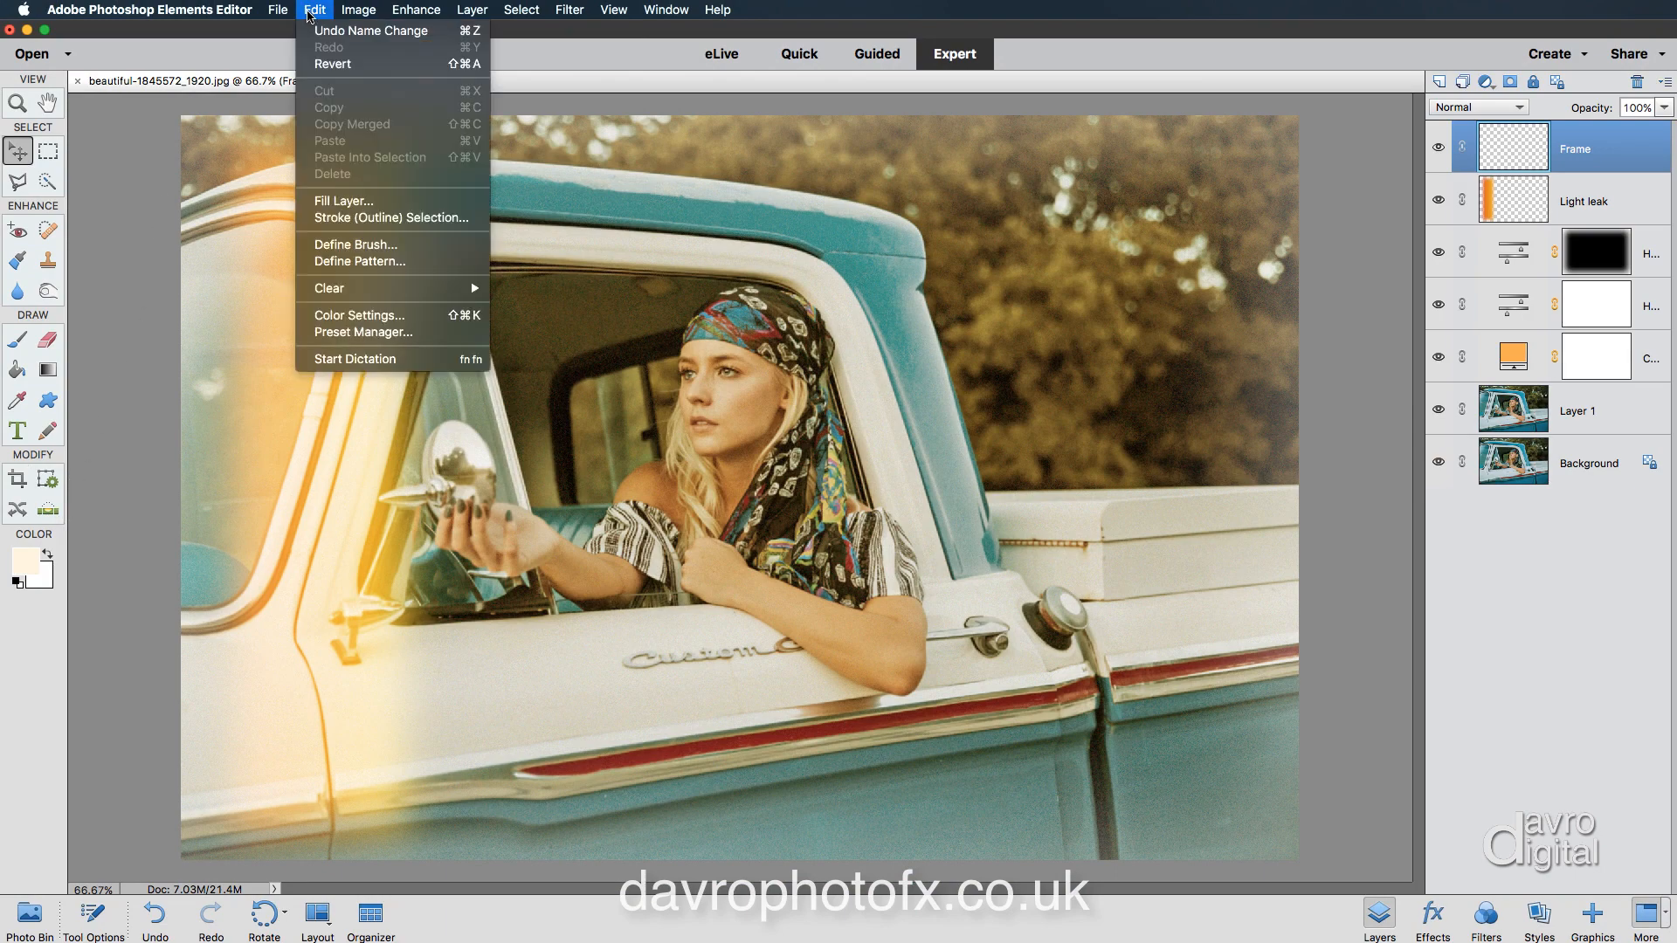
pyautogui.click(340, 201)
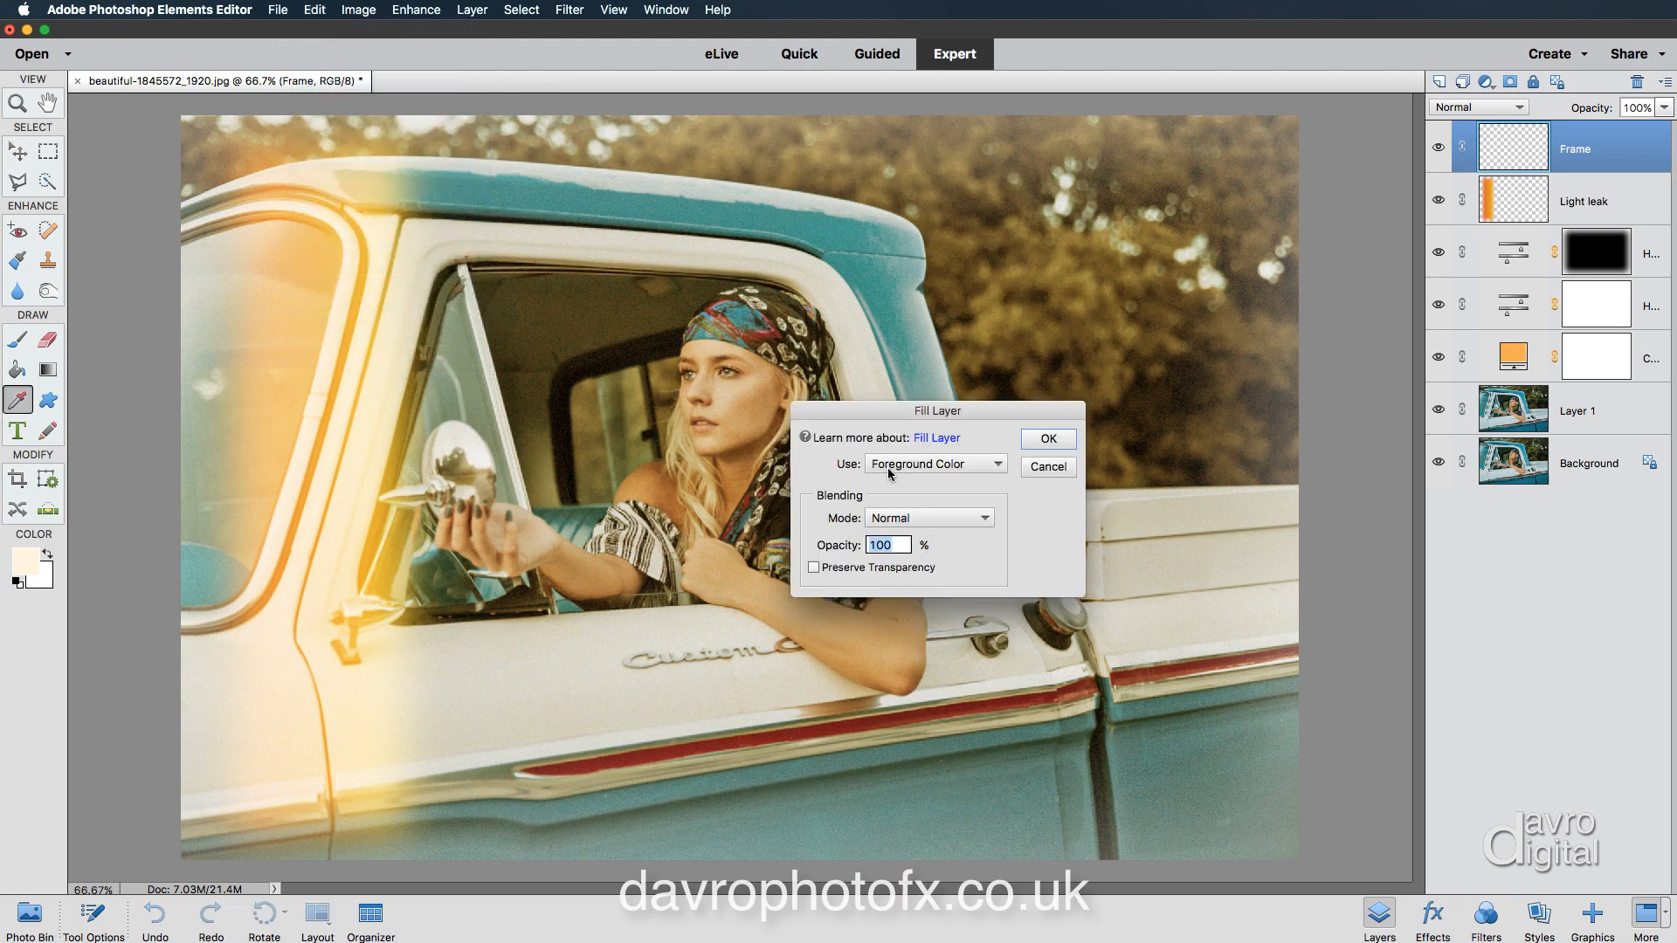
pyautogui.click(1040, 441)
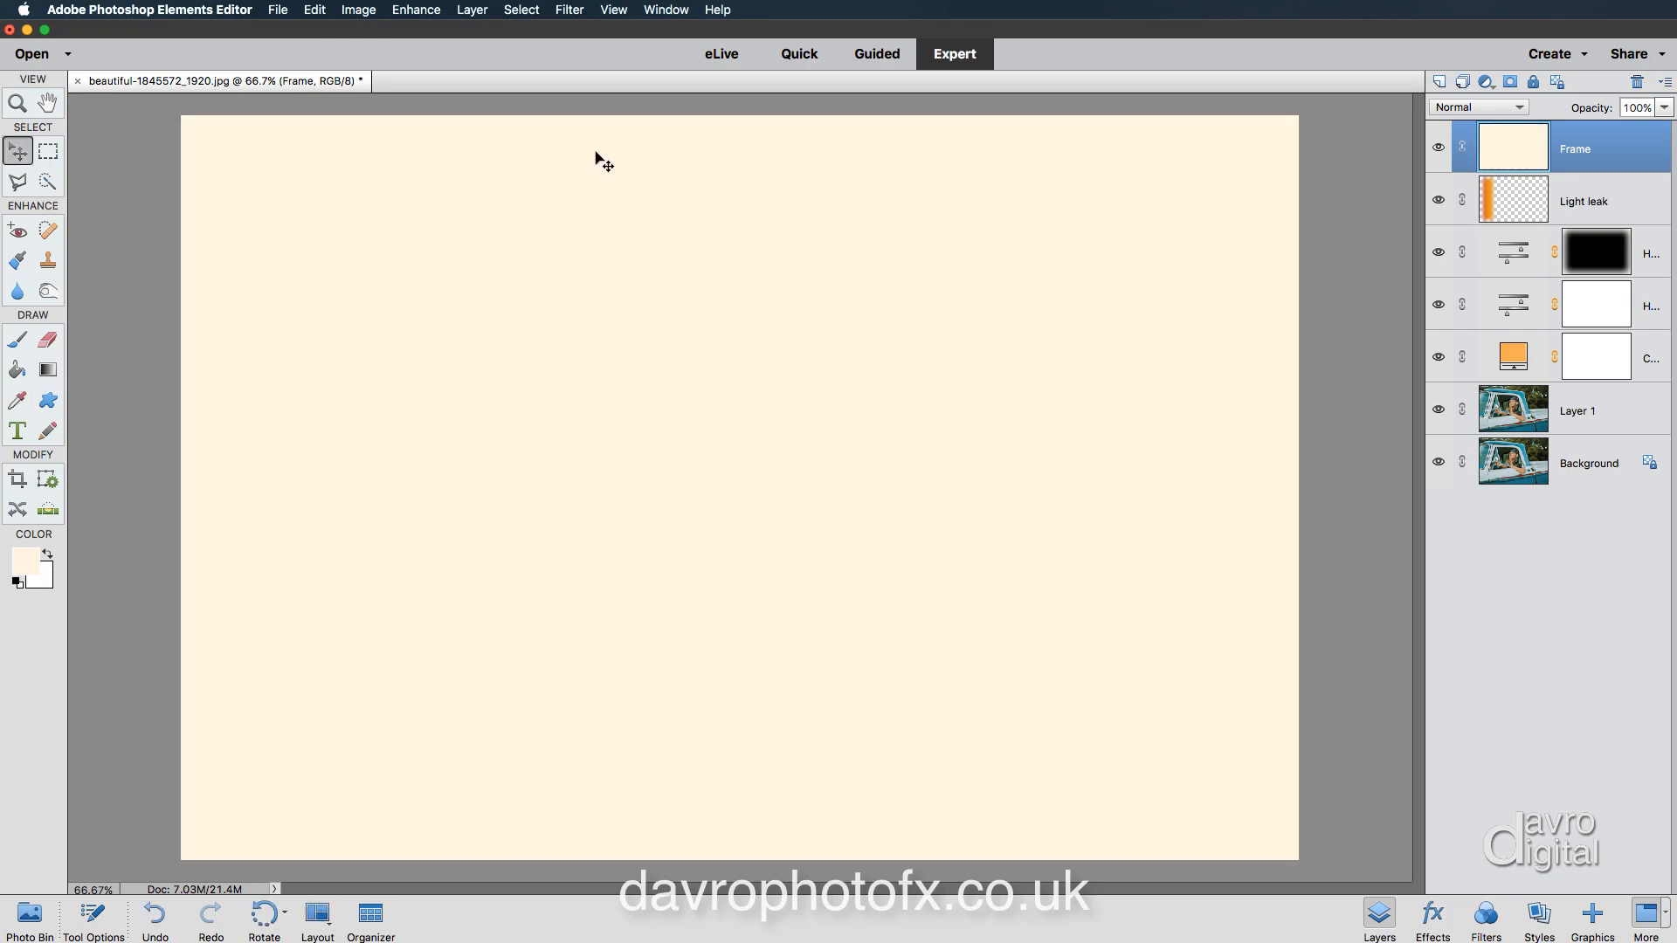
# Apply Add Noise to the cream Frame layer with amount 1.95%, Gaussian distribution and Monochromatic on
pyautogui.click(568, 10)
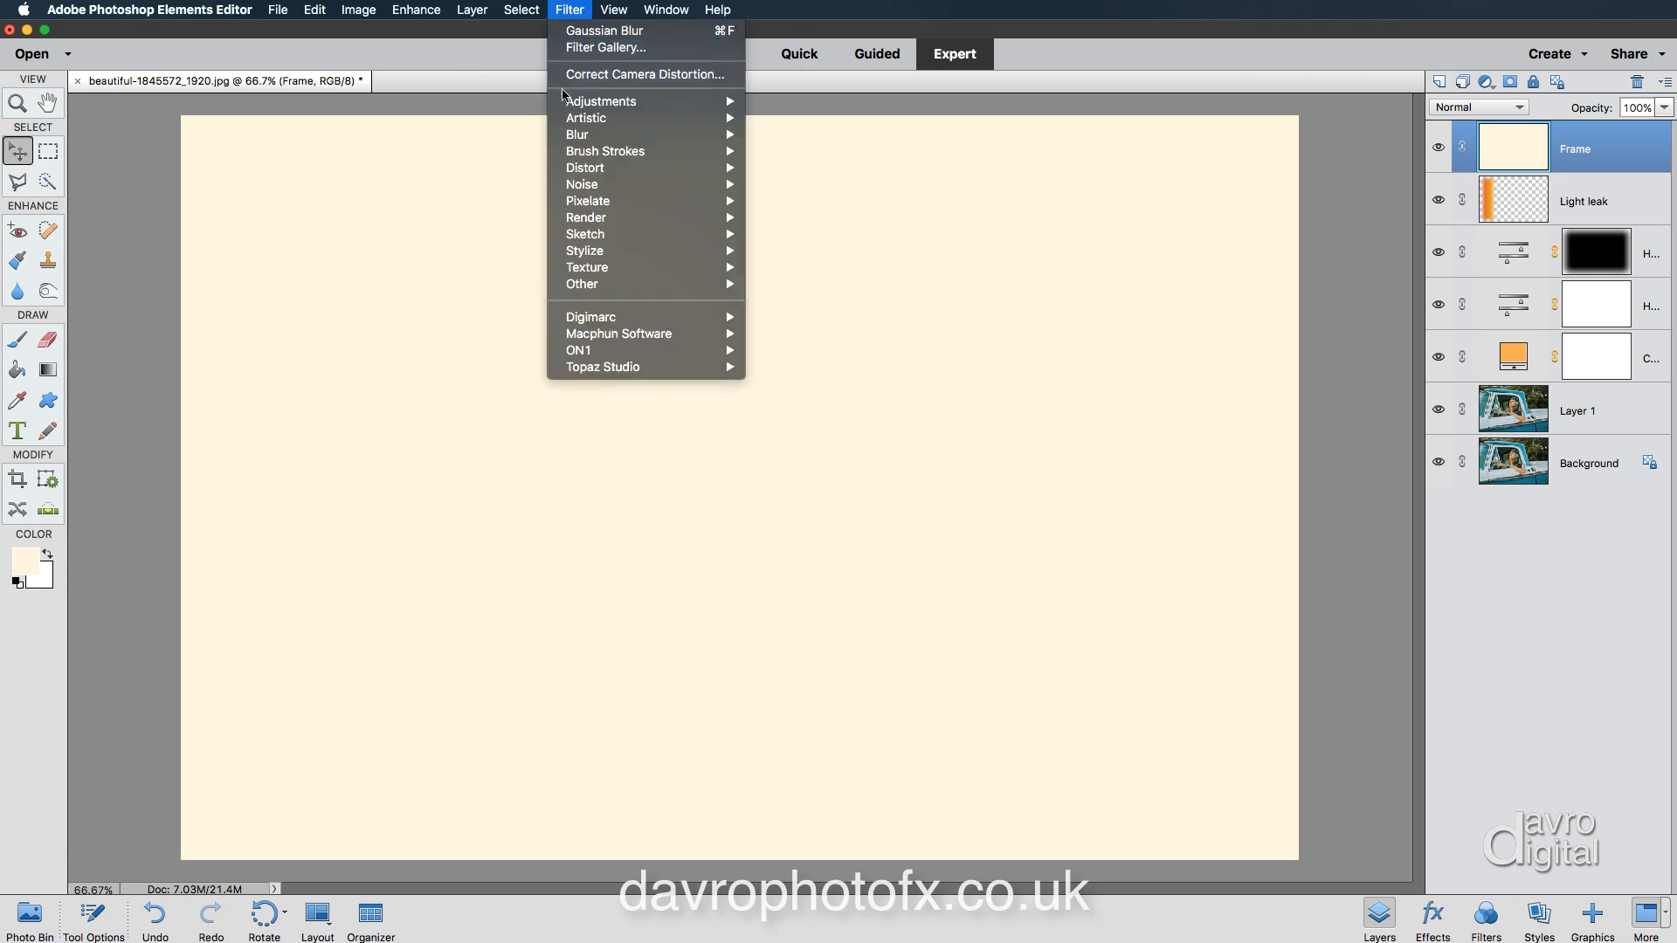
pyautogui.moveTo(580, 190)
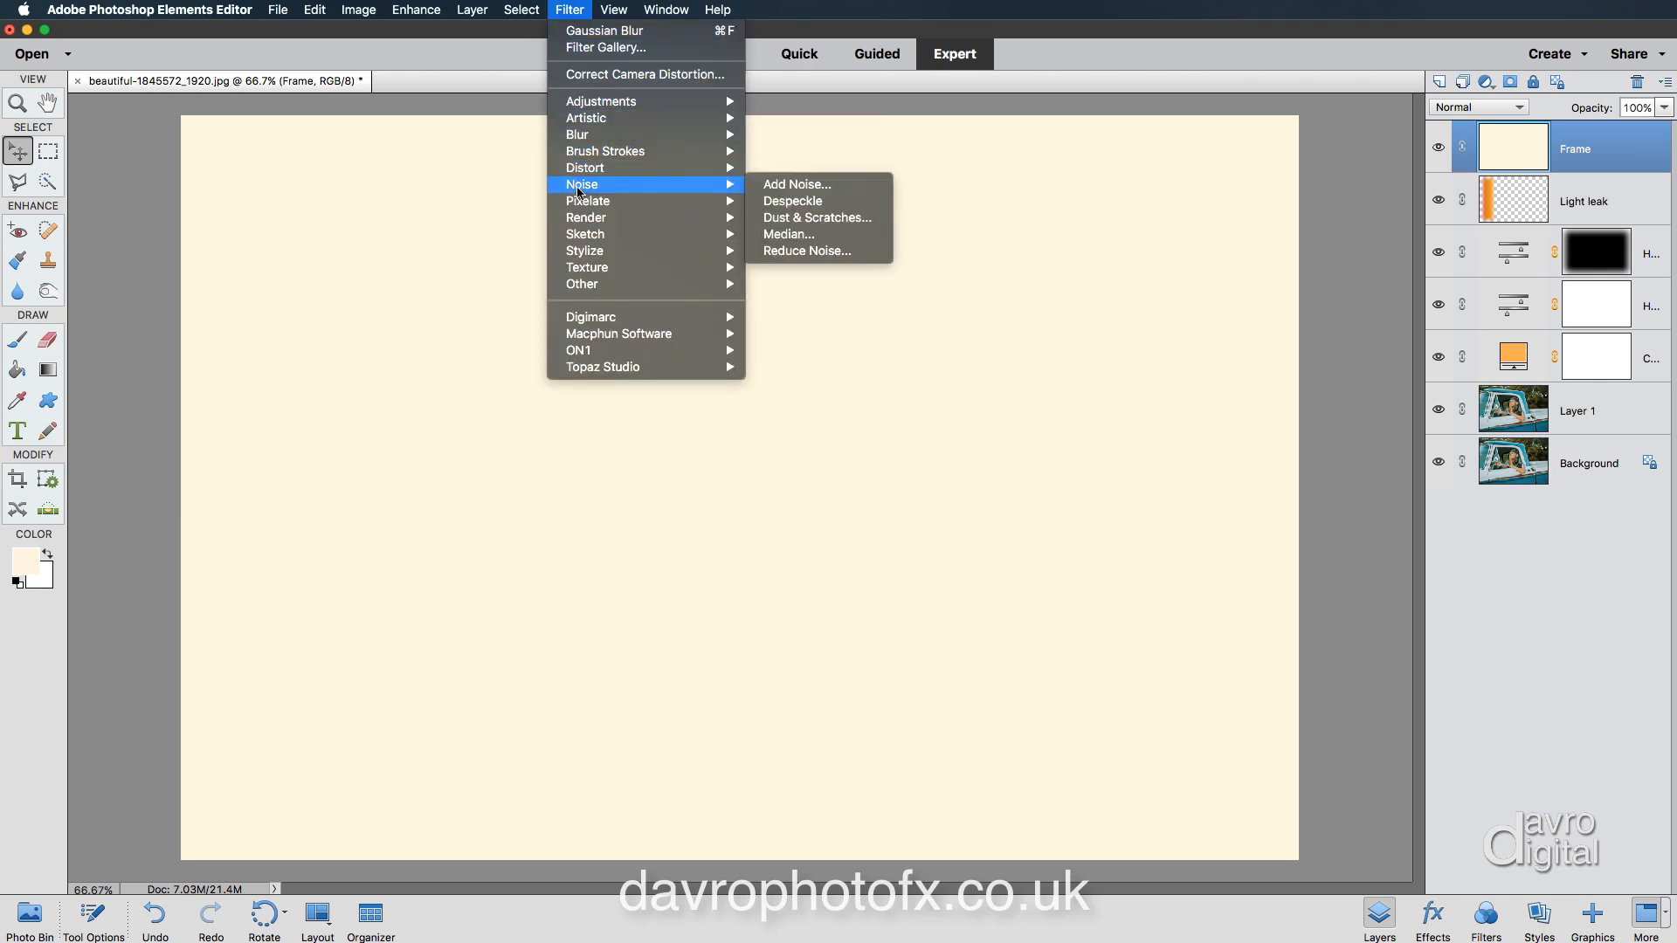
pyautogui.click(801, 187)
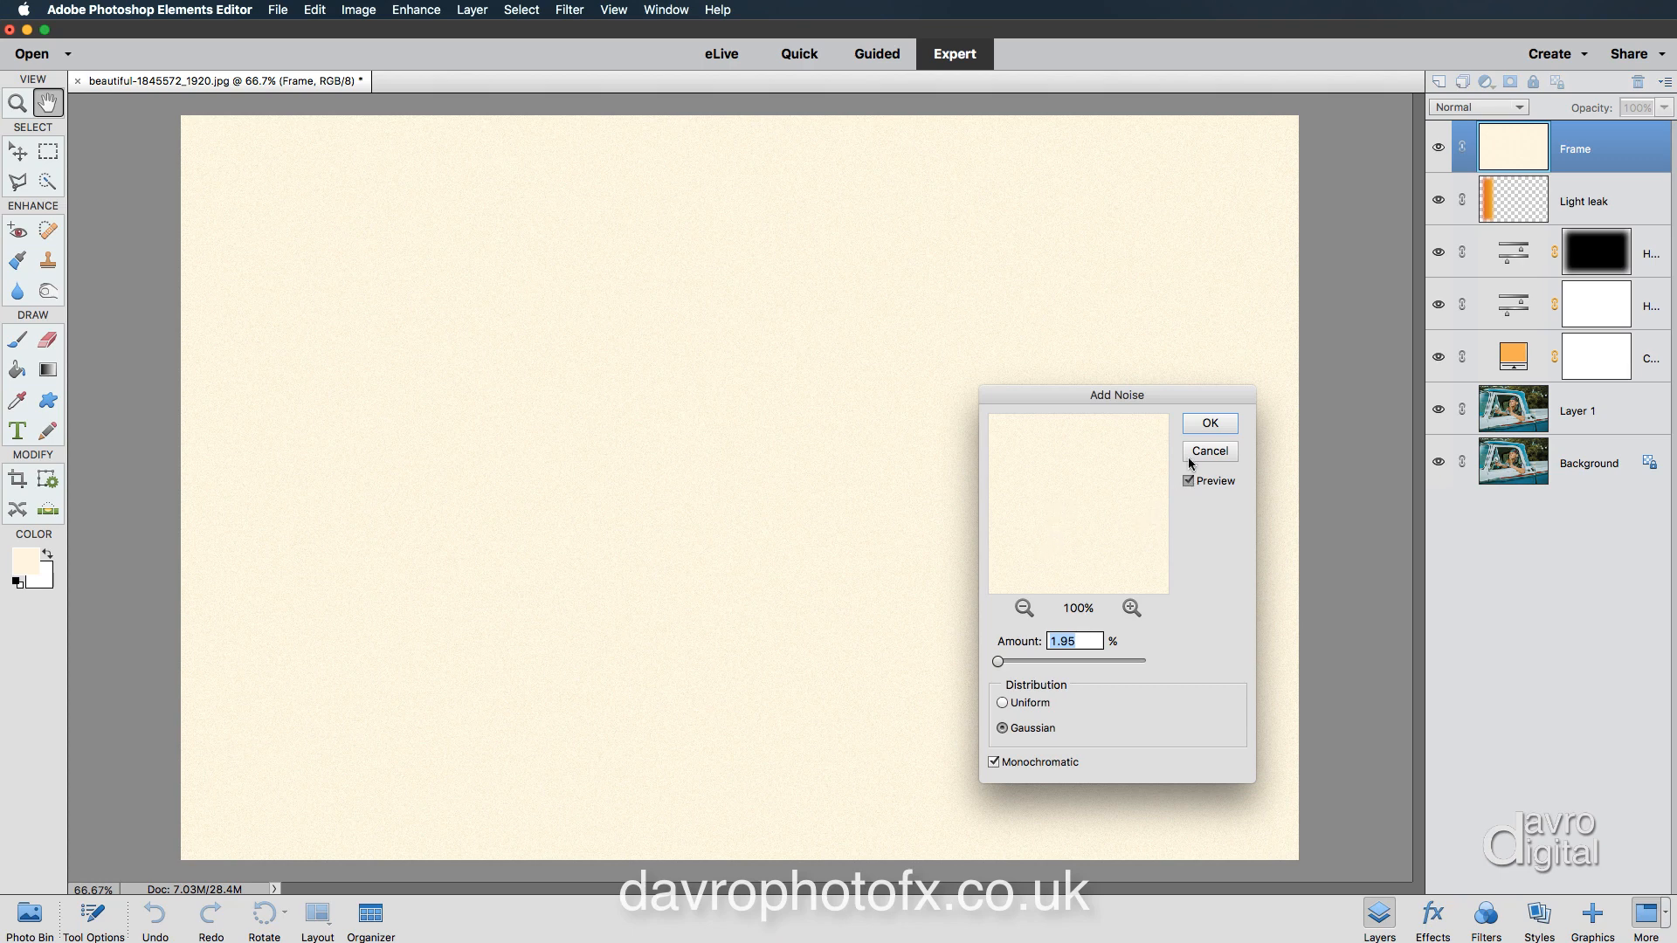
pyautogui.click(1210, 425)
pyautogui.click(1210, 426)
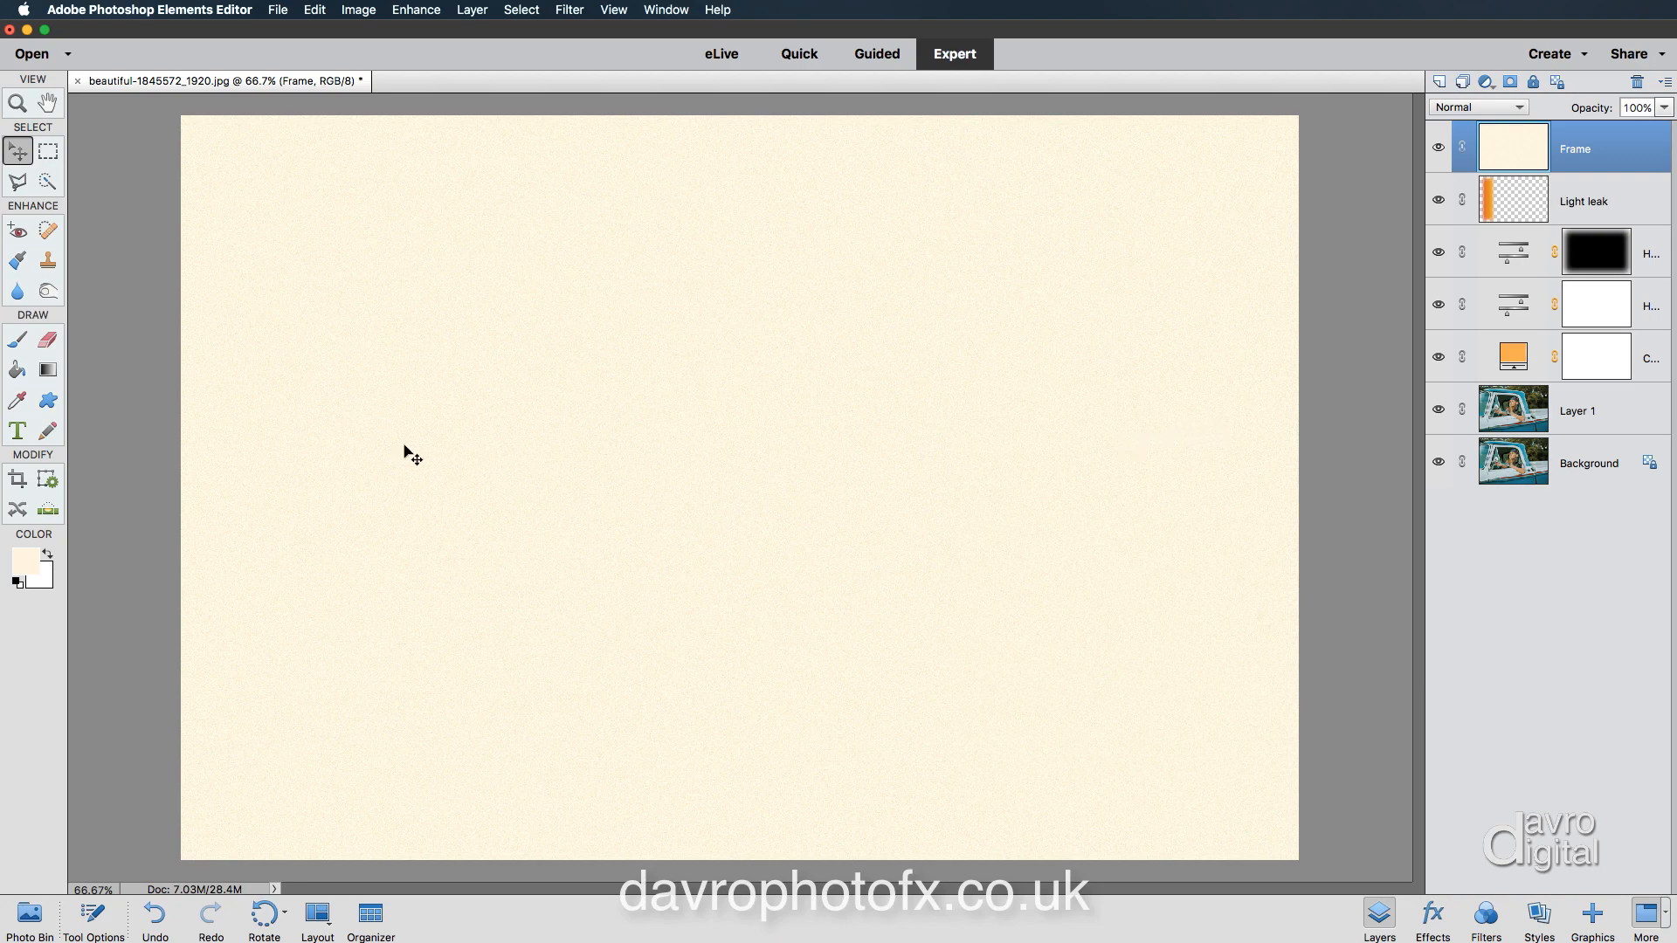
# Draw a rounded rectangle with a 40 px corner radius just inside the canvas edges, leaving an even narrow border all around
pyautogui.click(48, 401)
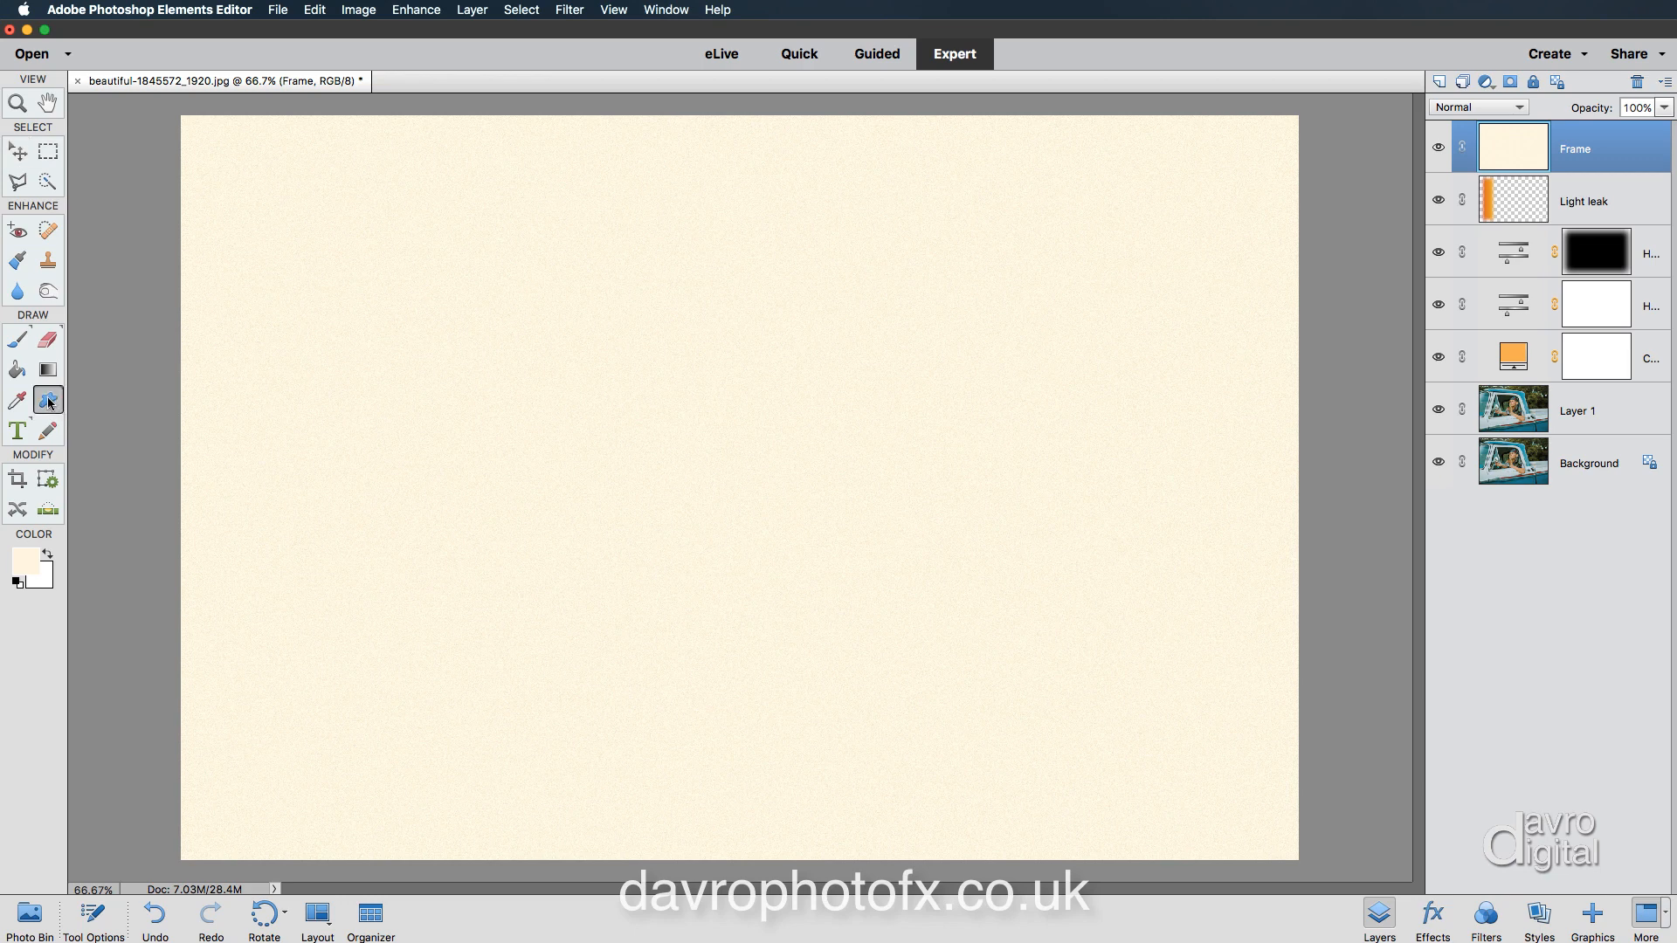
pyautogui.click(92, 919)
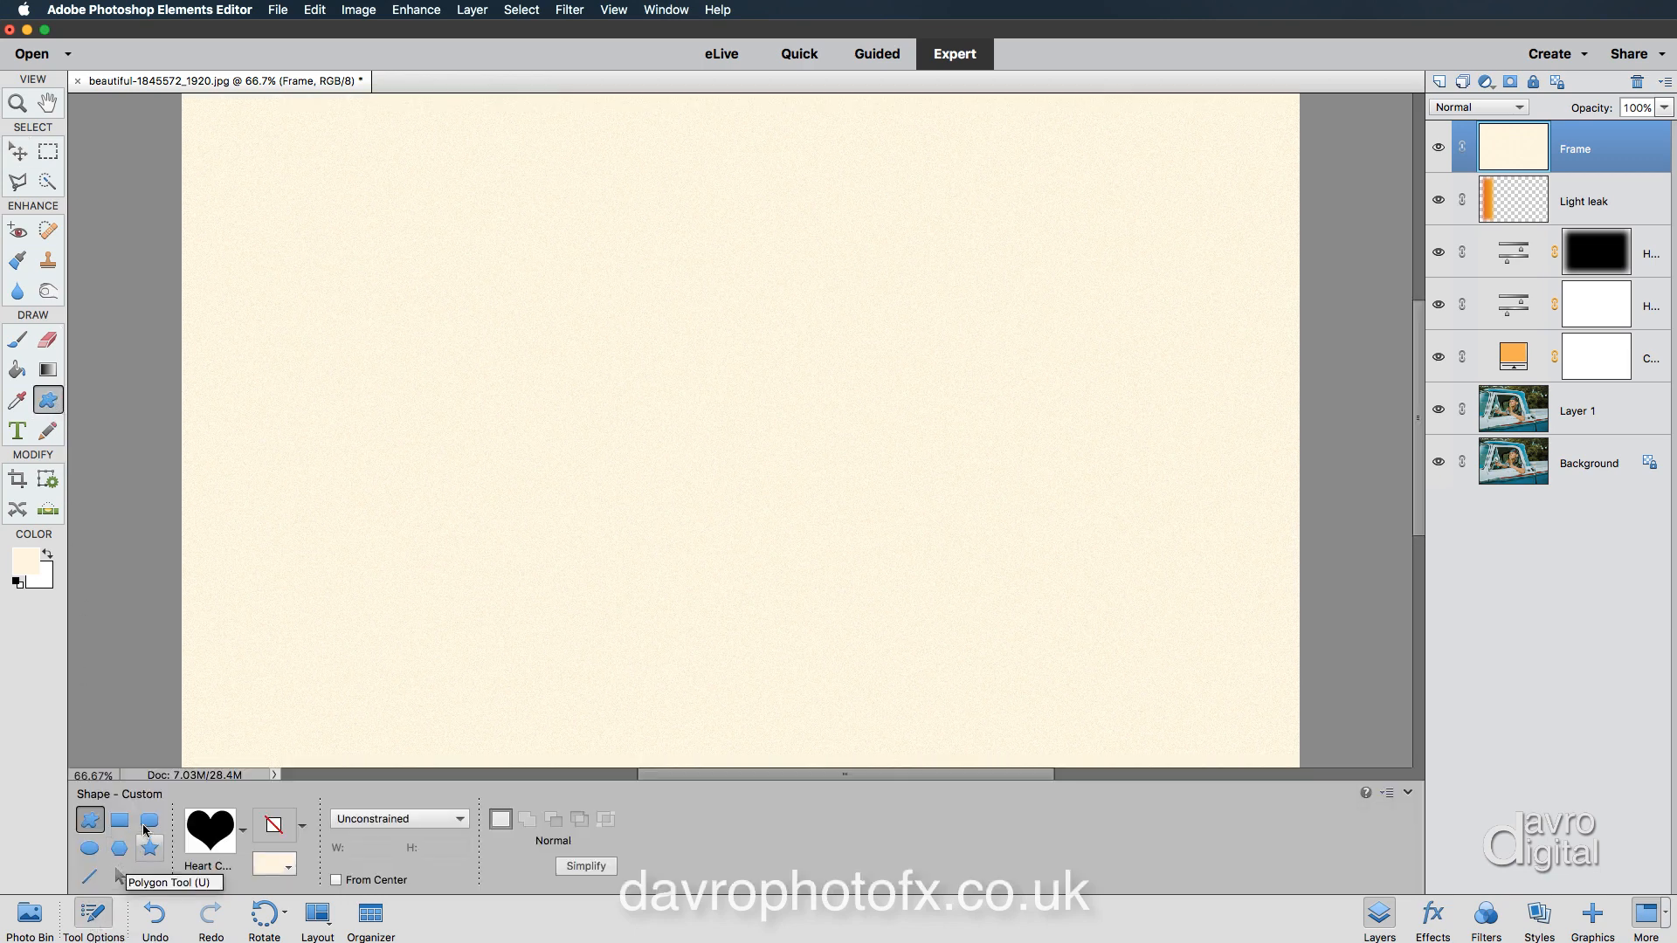
pyautogui.click(150, 821)
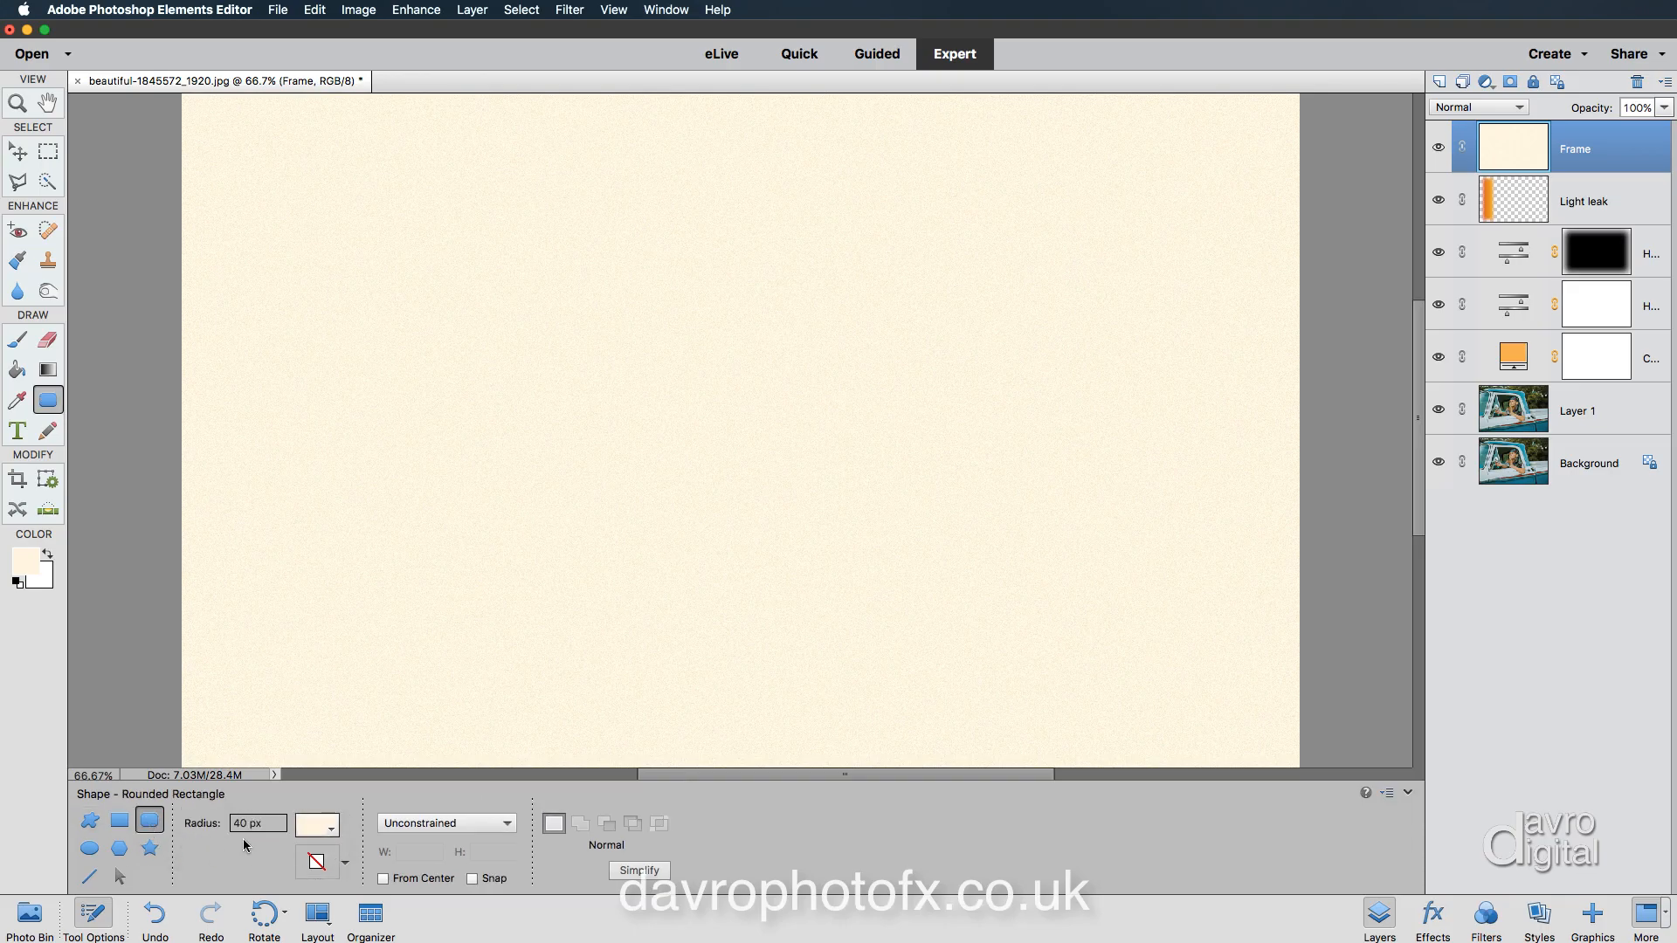
pyautogui.click(98, 917)
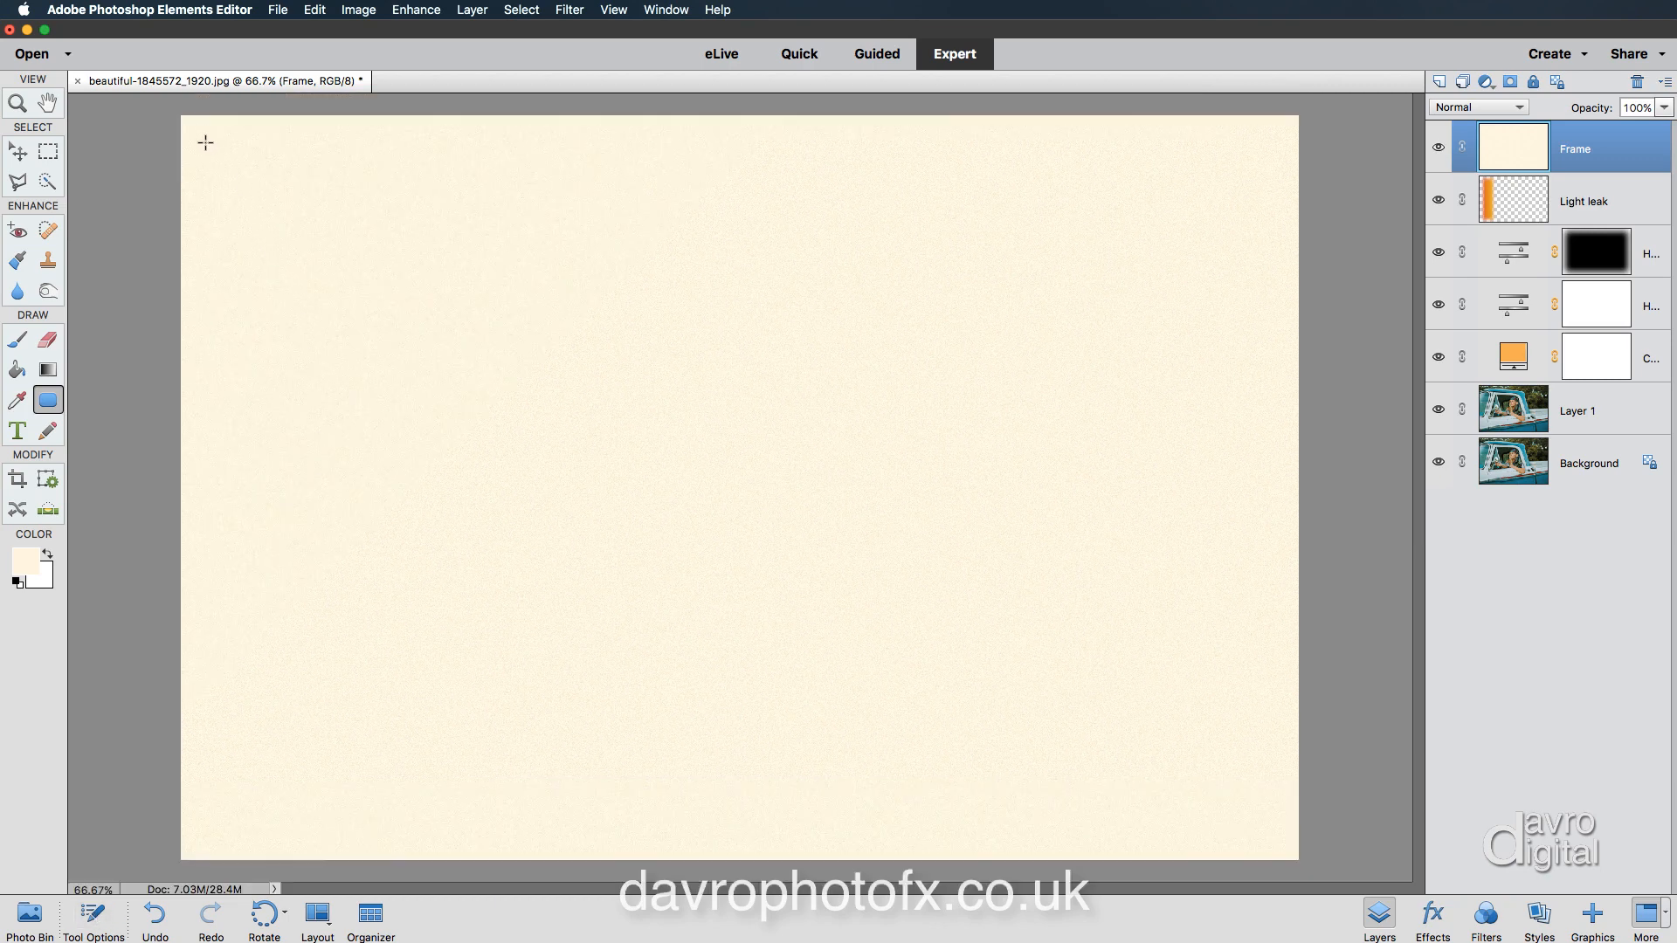
pyautogui.moveTo(205, 142); pyautogui.dragTo(1268, 834)
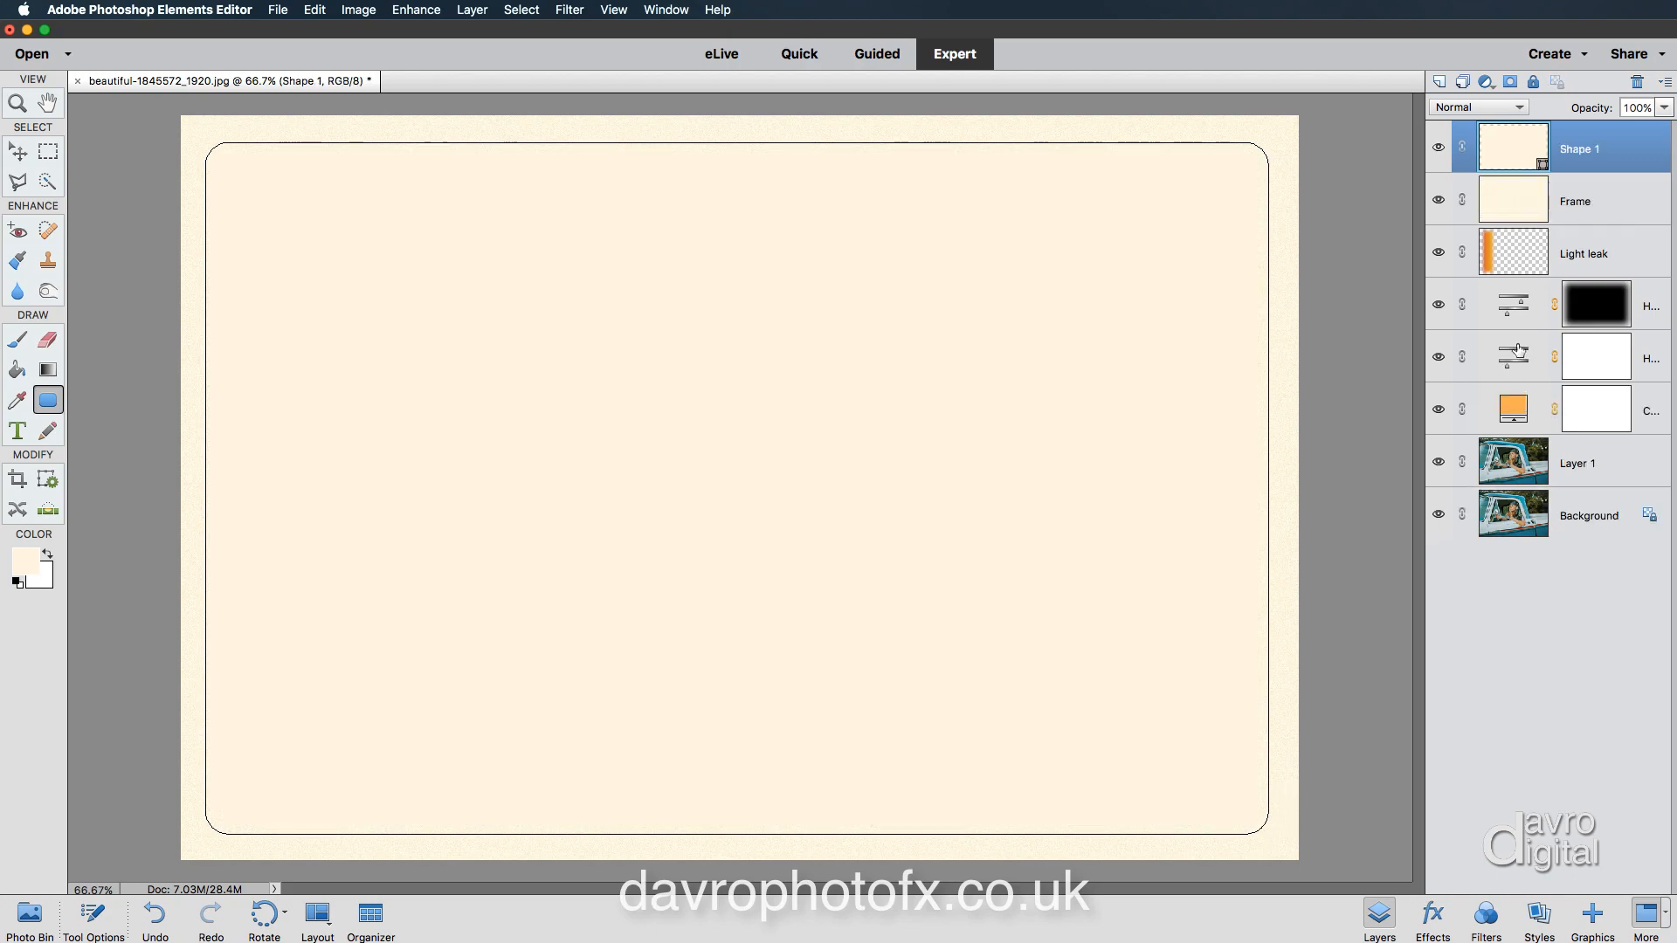
# Cut the rounded rectangle's area out of the Frame layer using its outline as a selection, with the shape layer hidden, and deselect
pyautogui.keyDown('super'); pyautogui.click(1504, 150); pyautogui.keyUp('super')
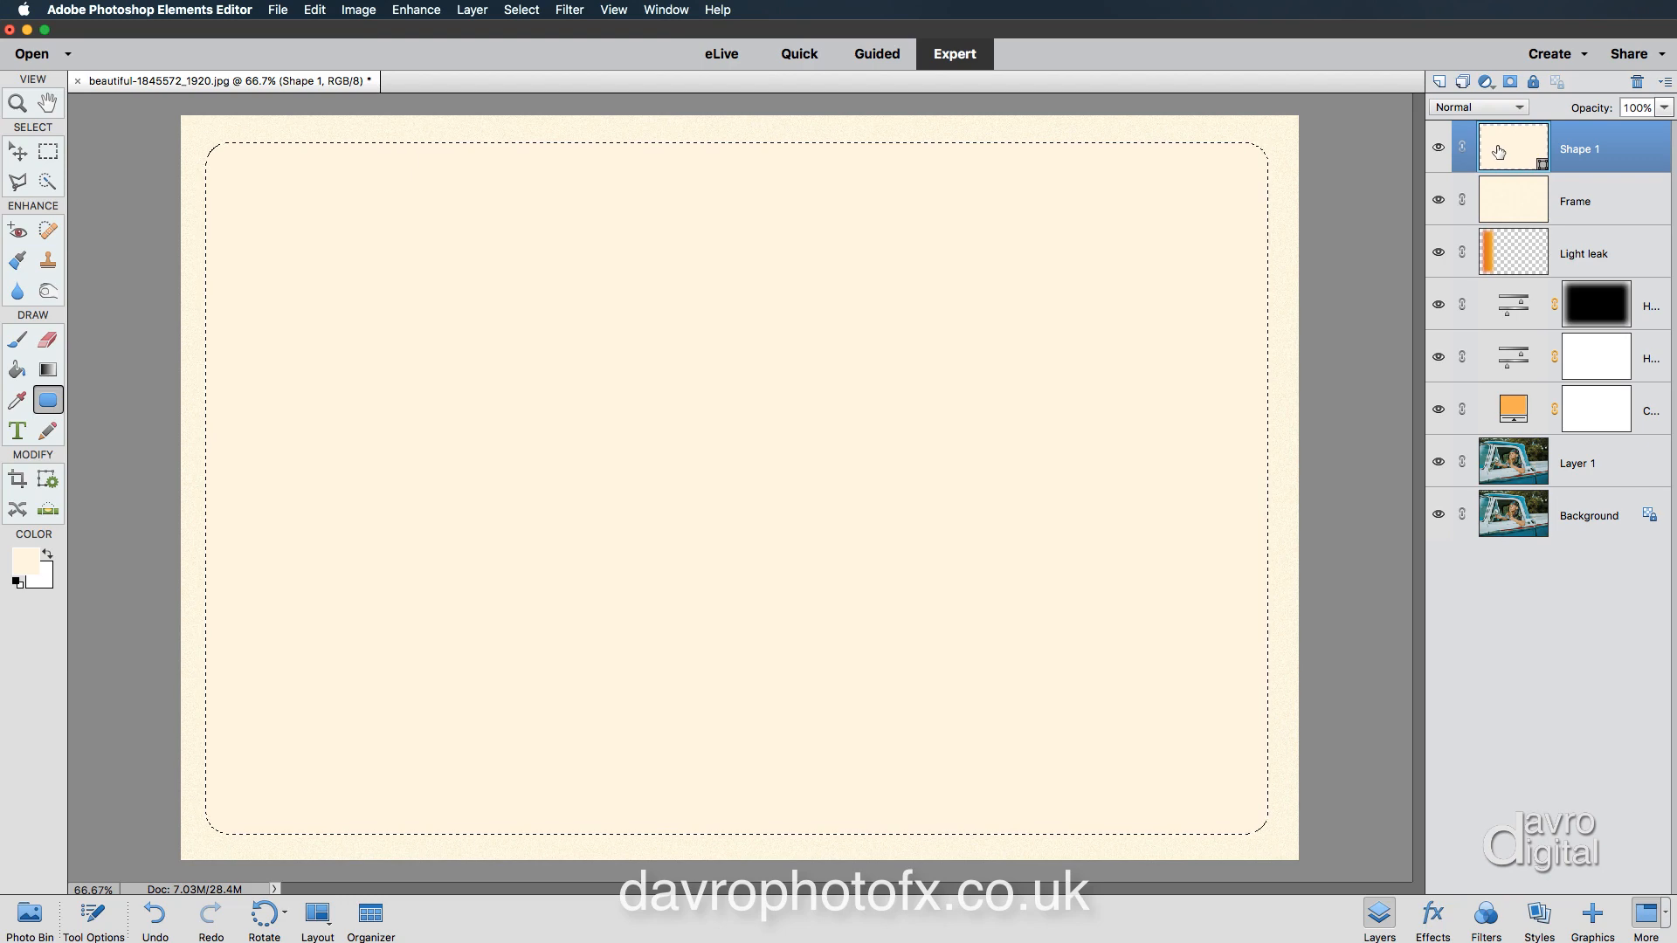
pyautogui.click(1438, 152)
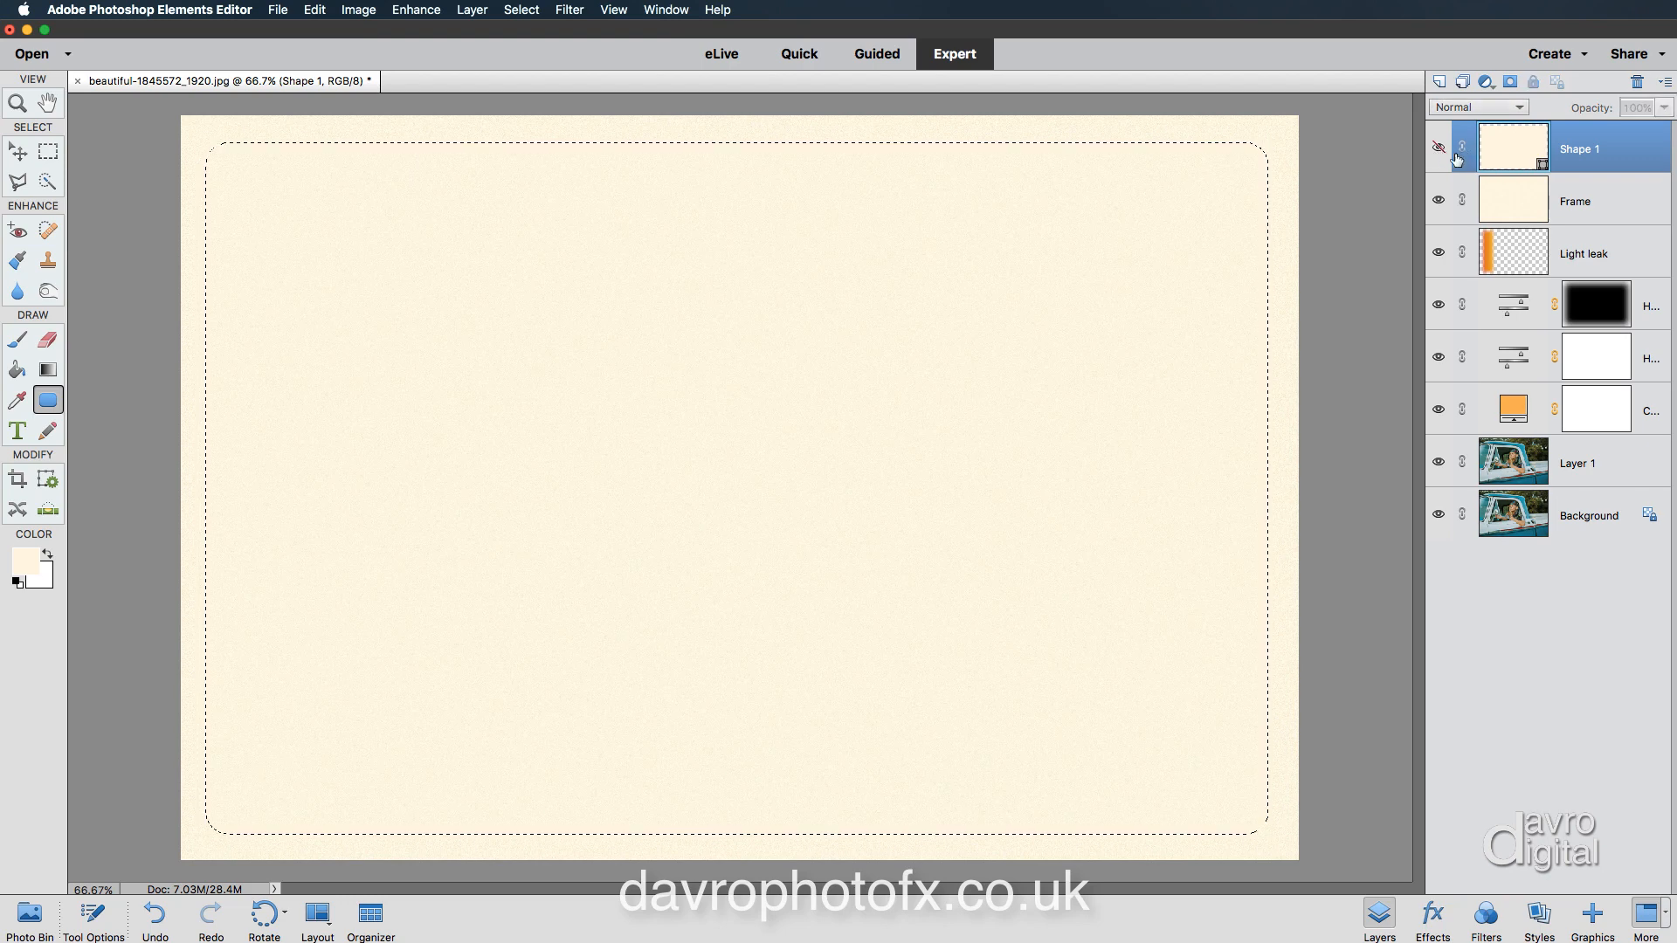
pyautogui.click(1578, 201)
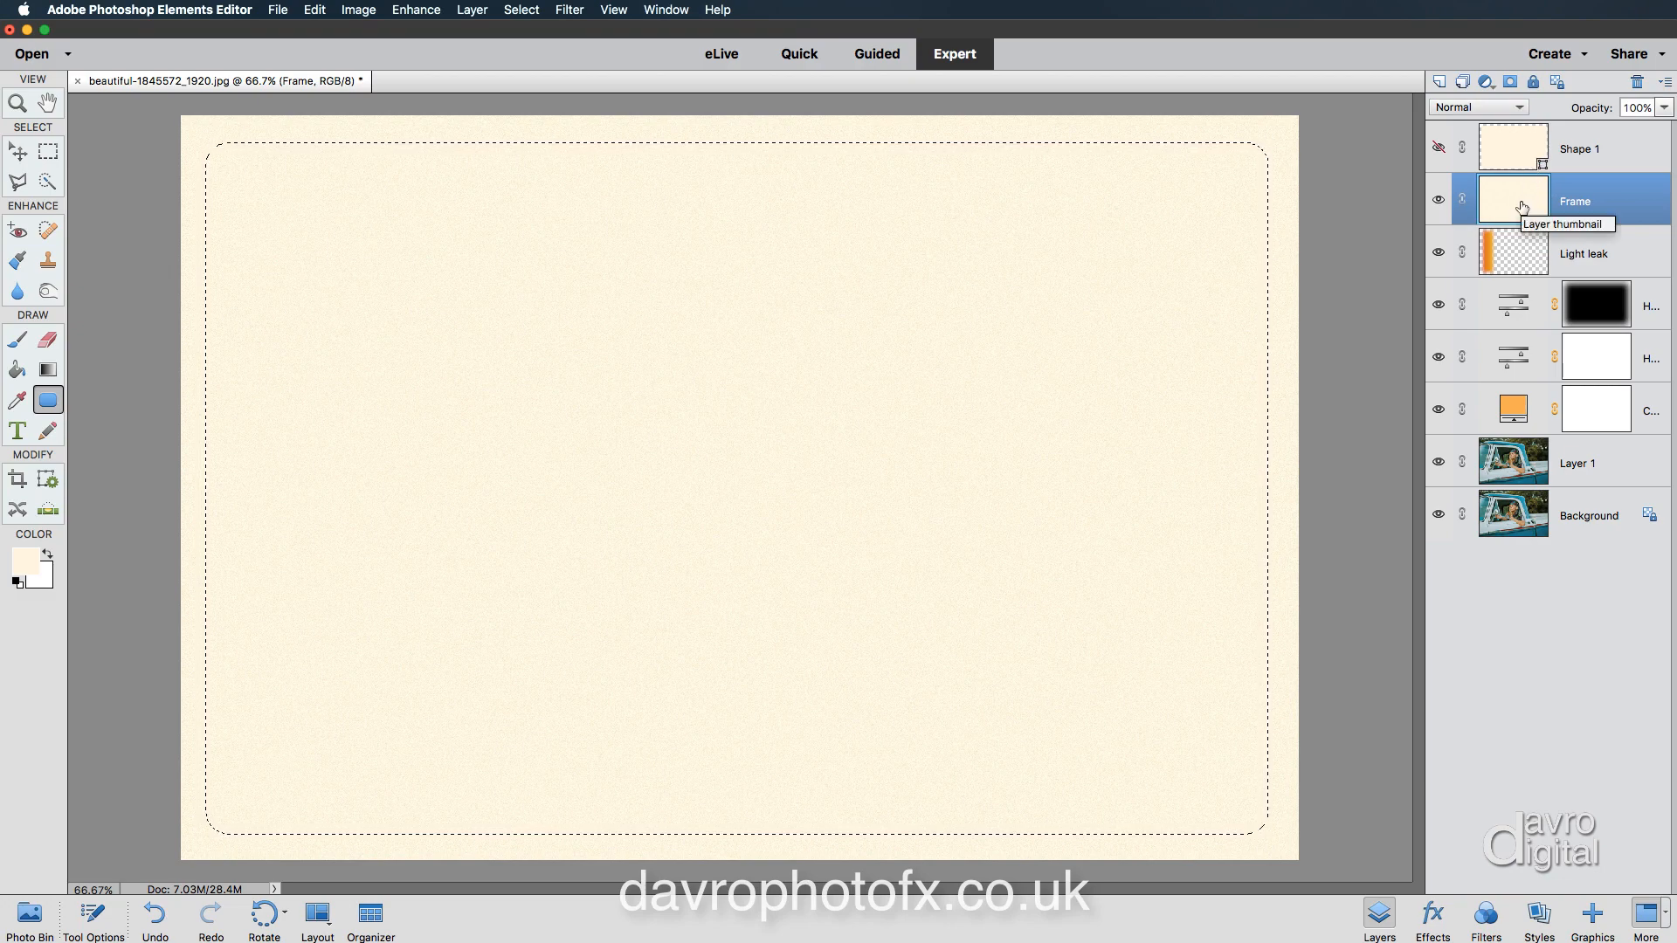
pyautogui.press('Delete')
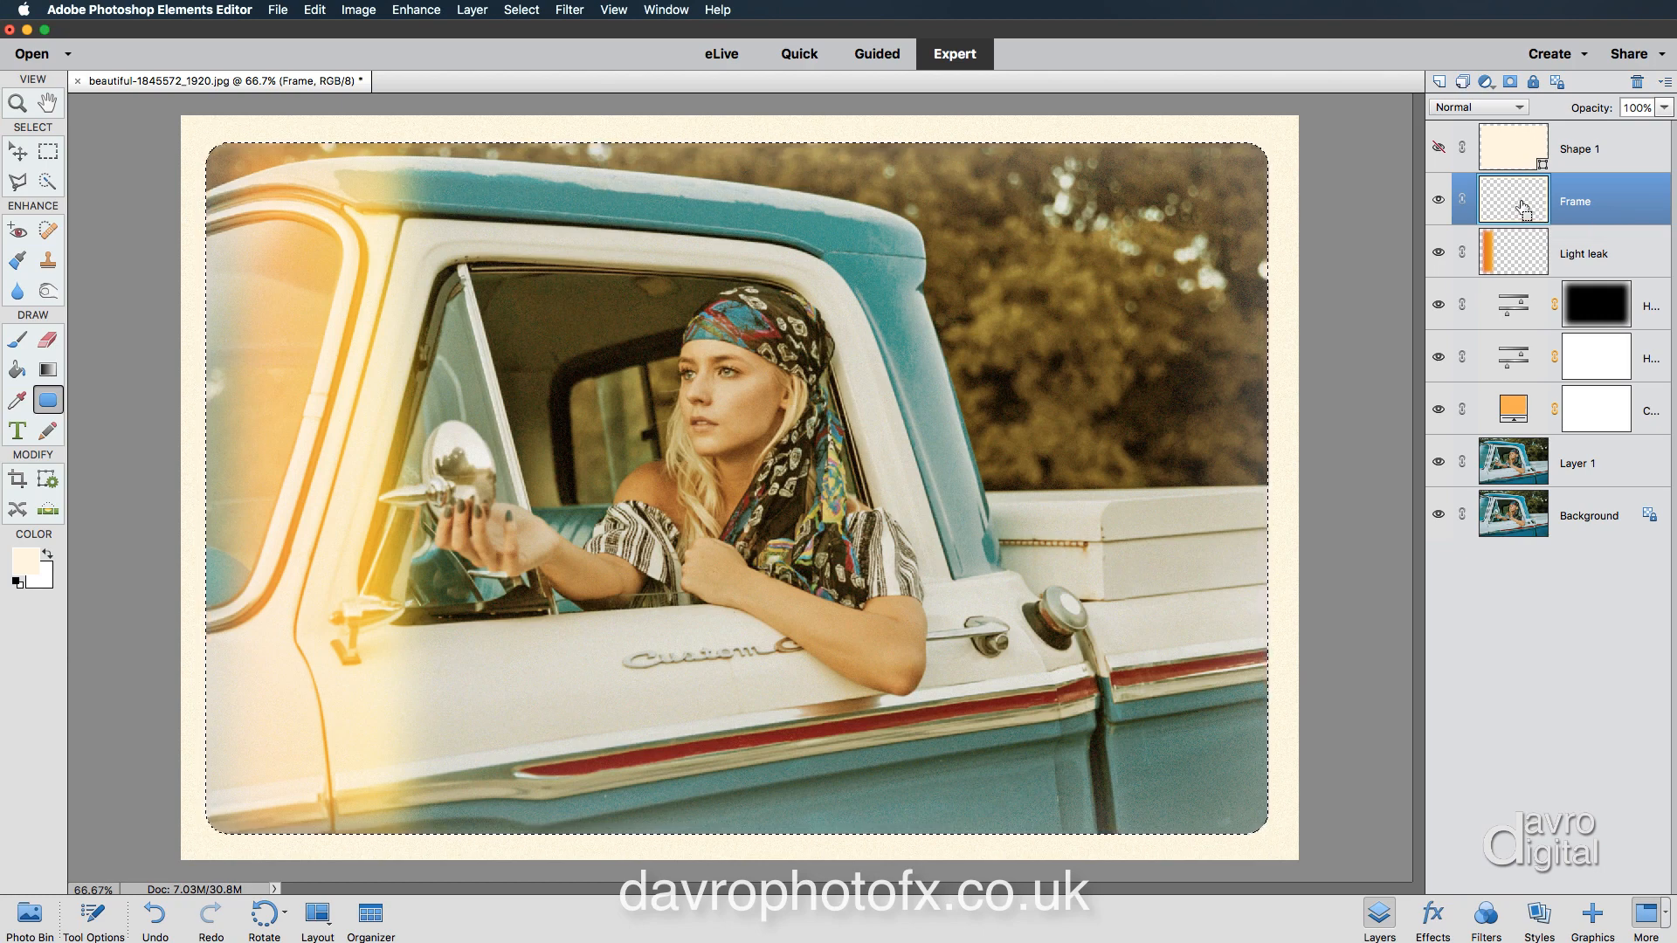
pyautogui.press('super+d')
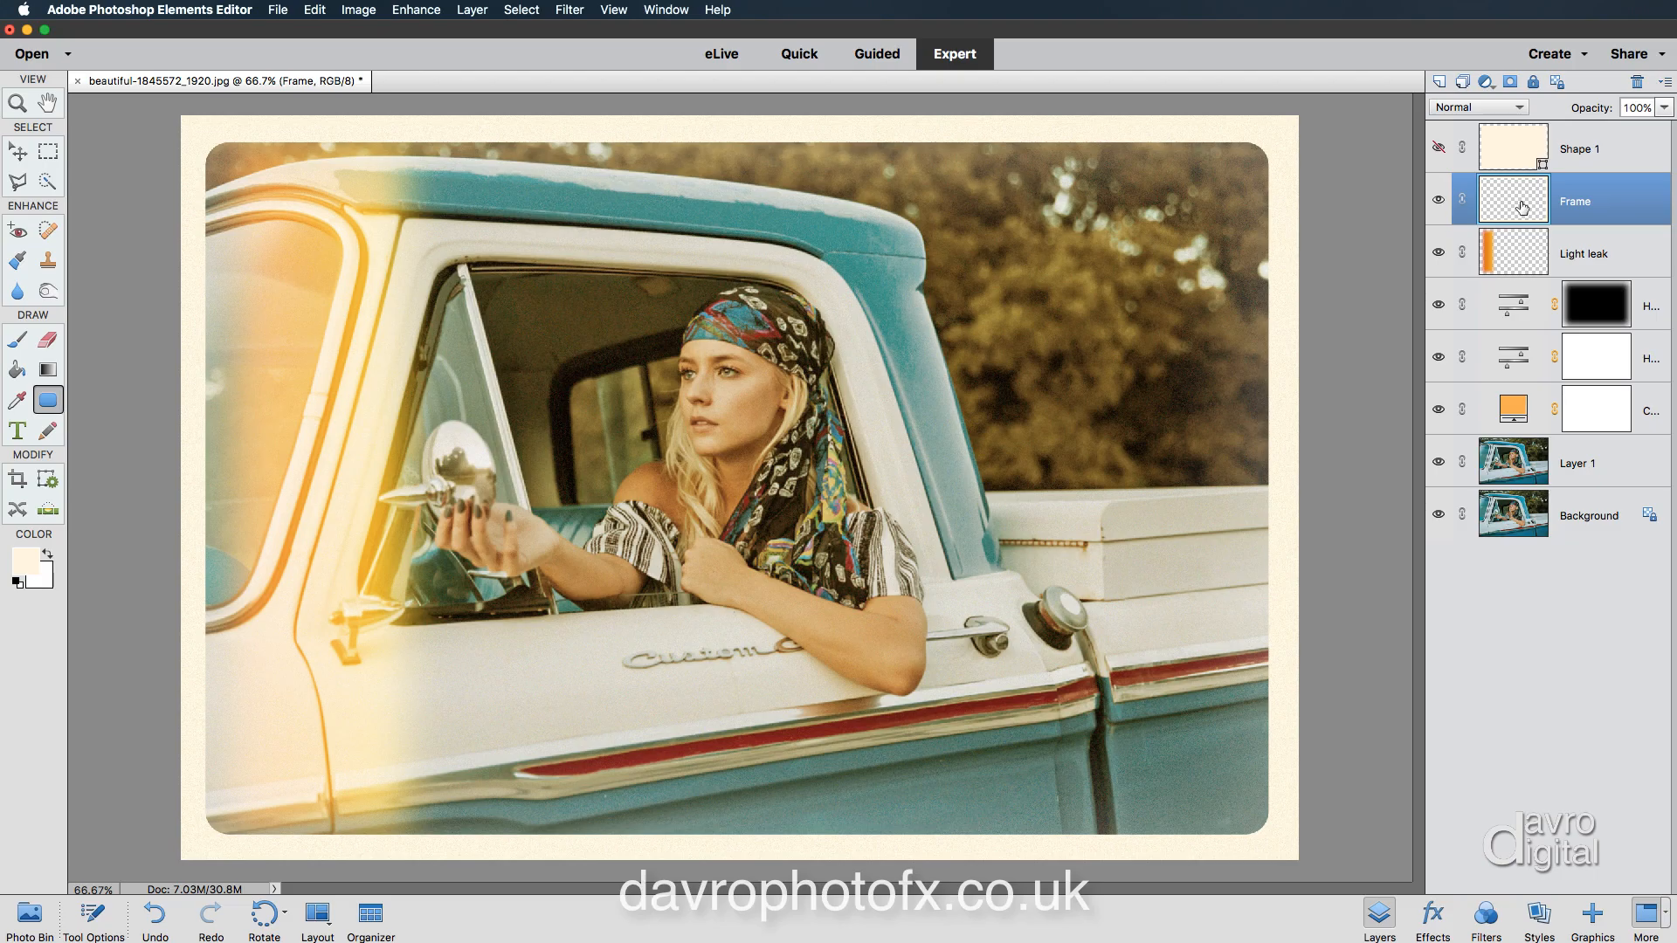
# Delete the hidden Shape 1 layer
pyautogui.click(1585, 149)
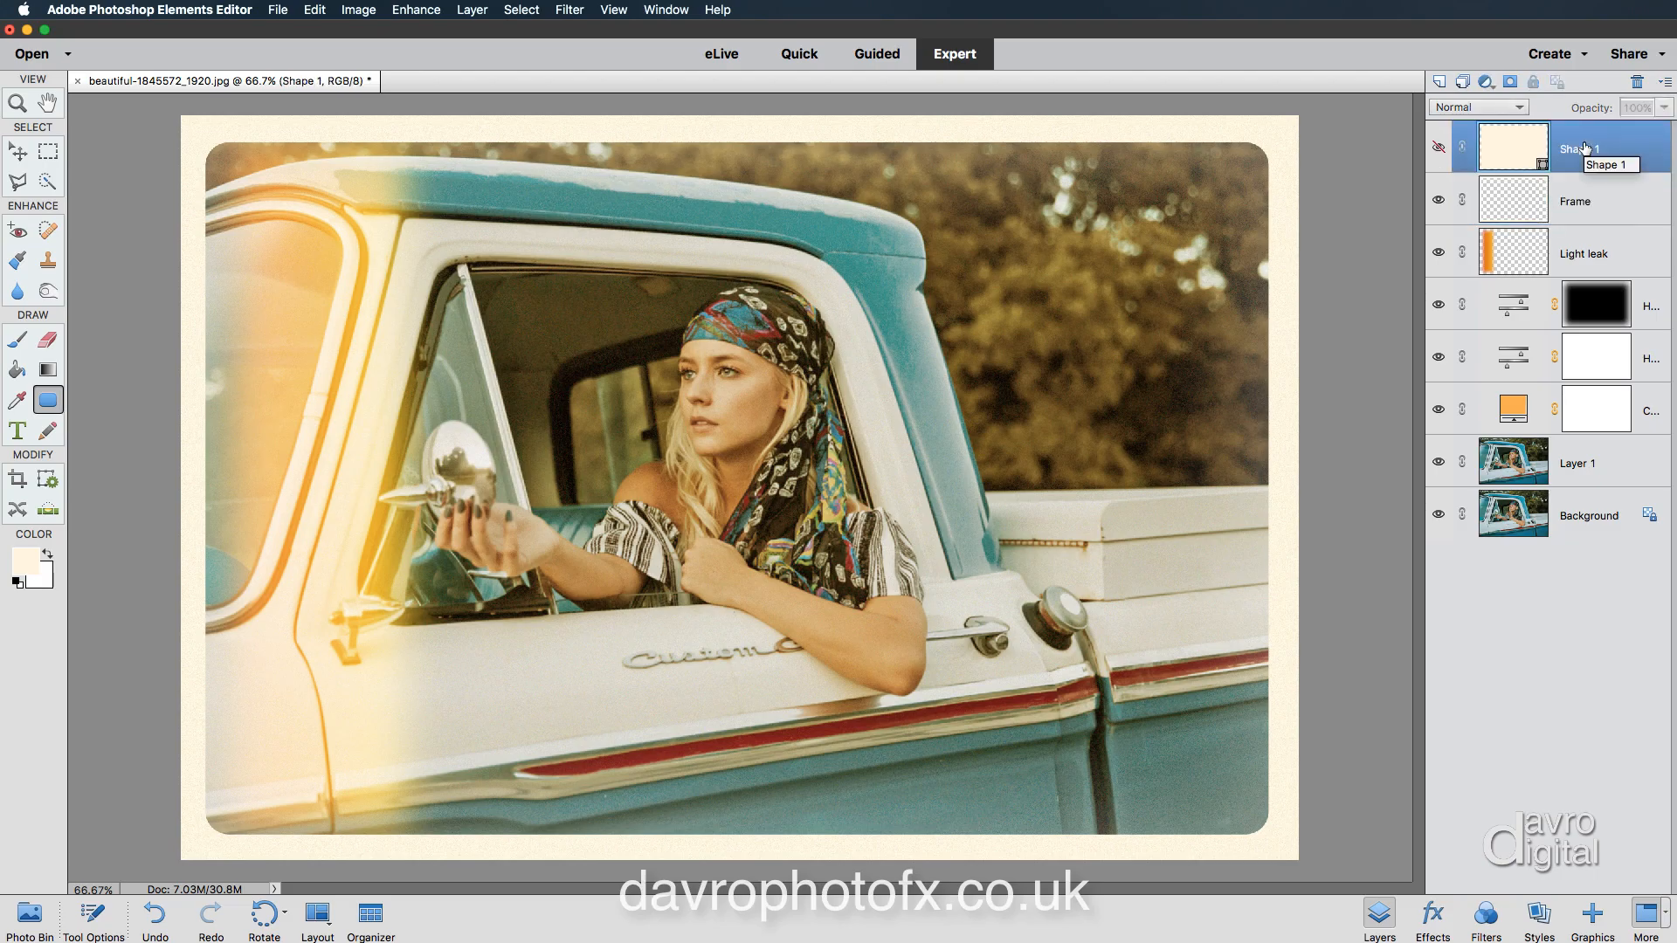
pyautogui.click(1638, 81)
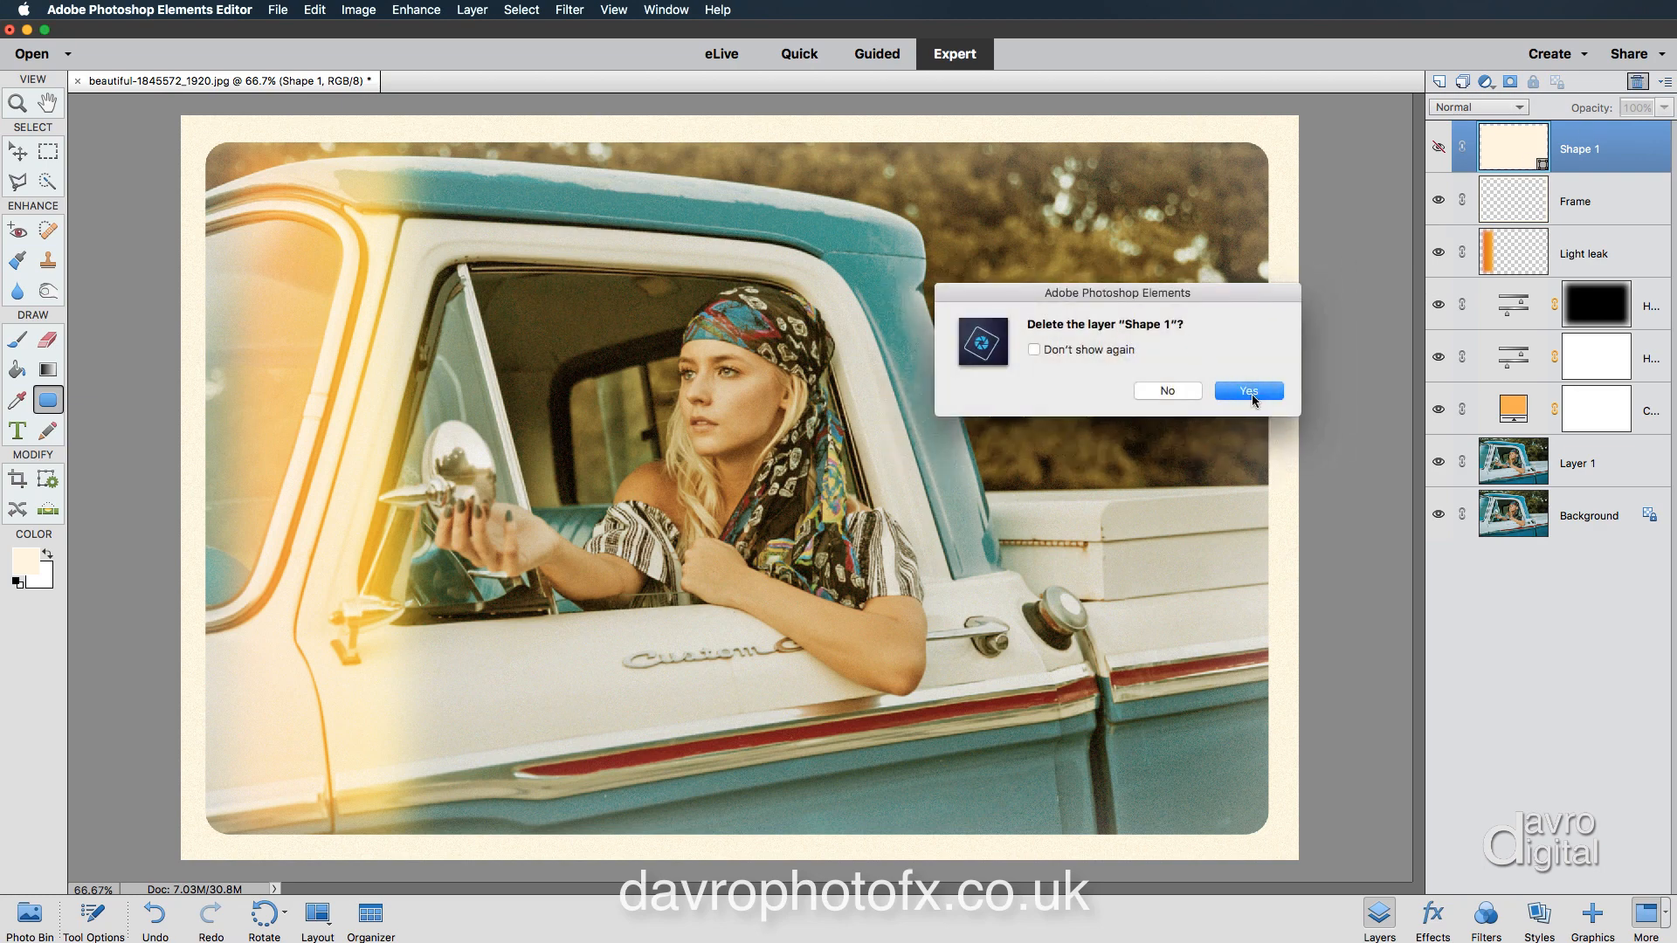
pyautogui.click(1250, 395)
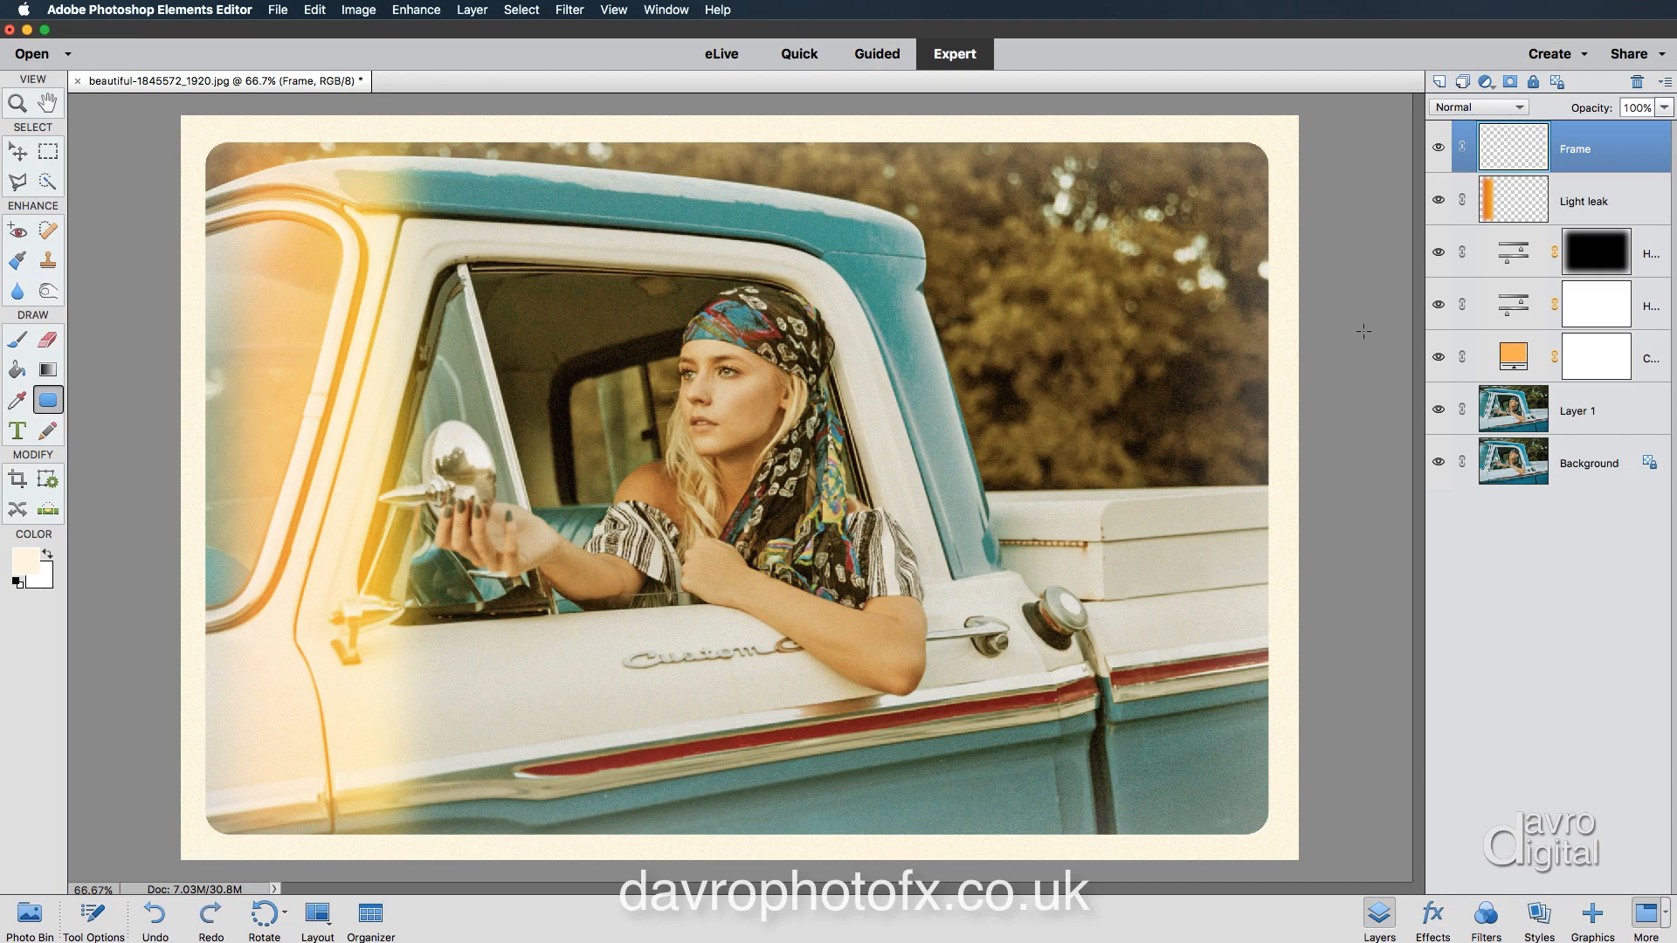
# Move the Light leak layer's glow slightly left, closer to the frame's left border
pyautogui.click(1589, 201)
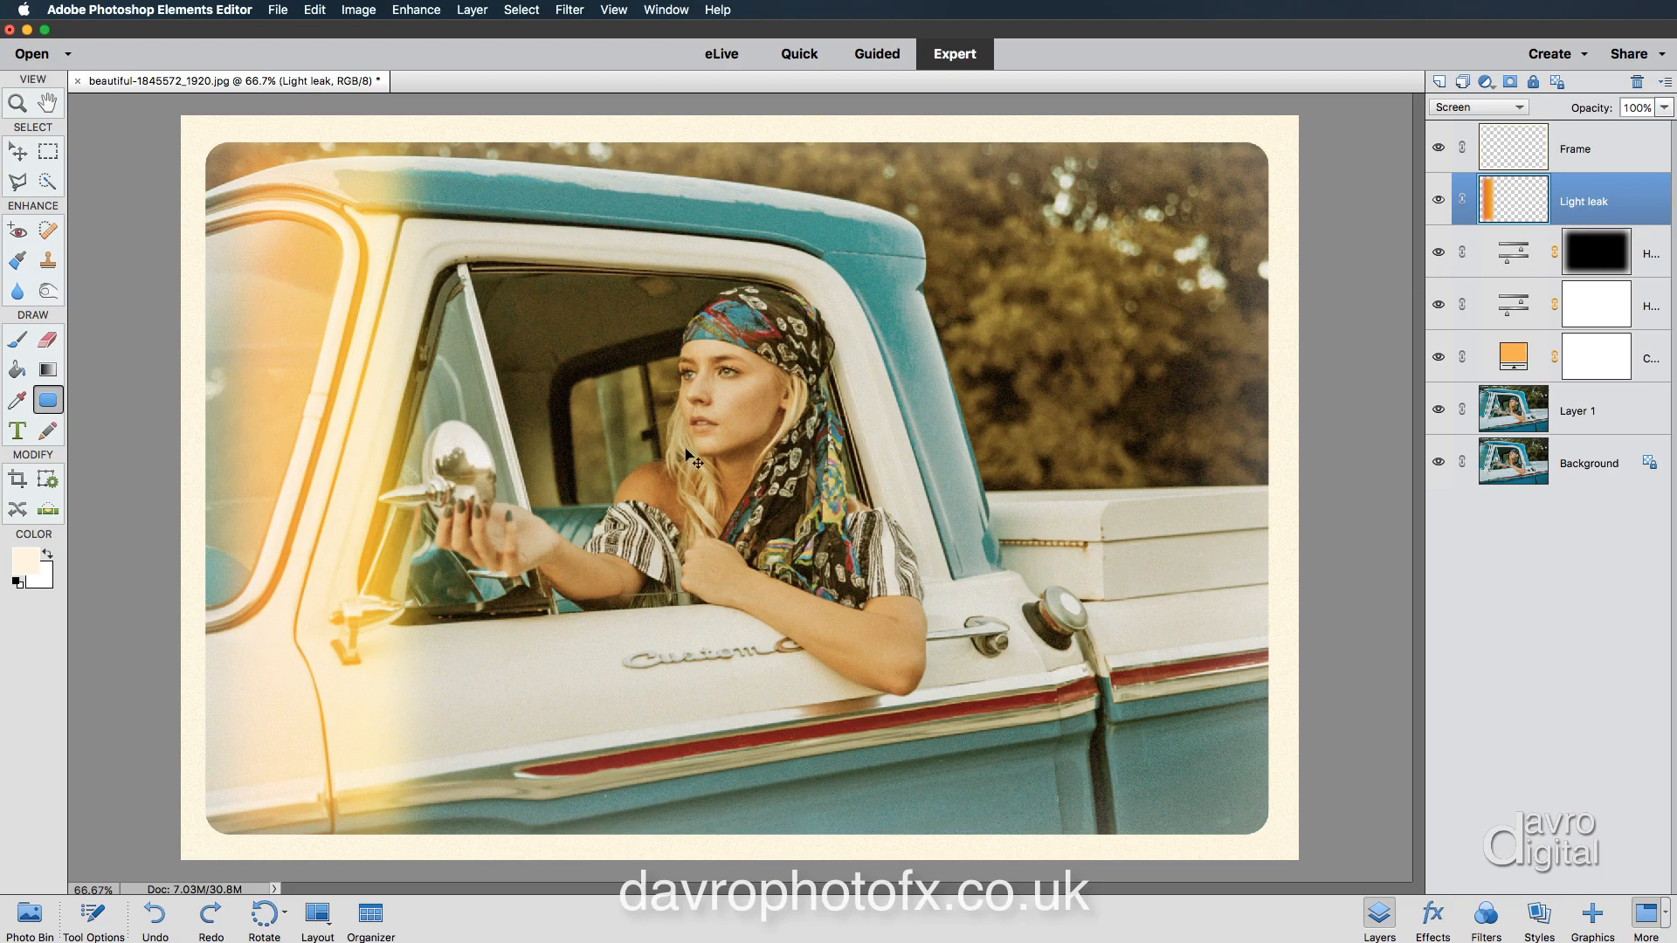
pyautogui.press('v')
pyautogui.moveTo(349, 490); pyautogui.dragTo(326, 489)
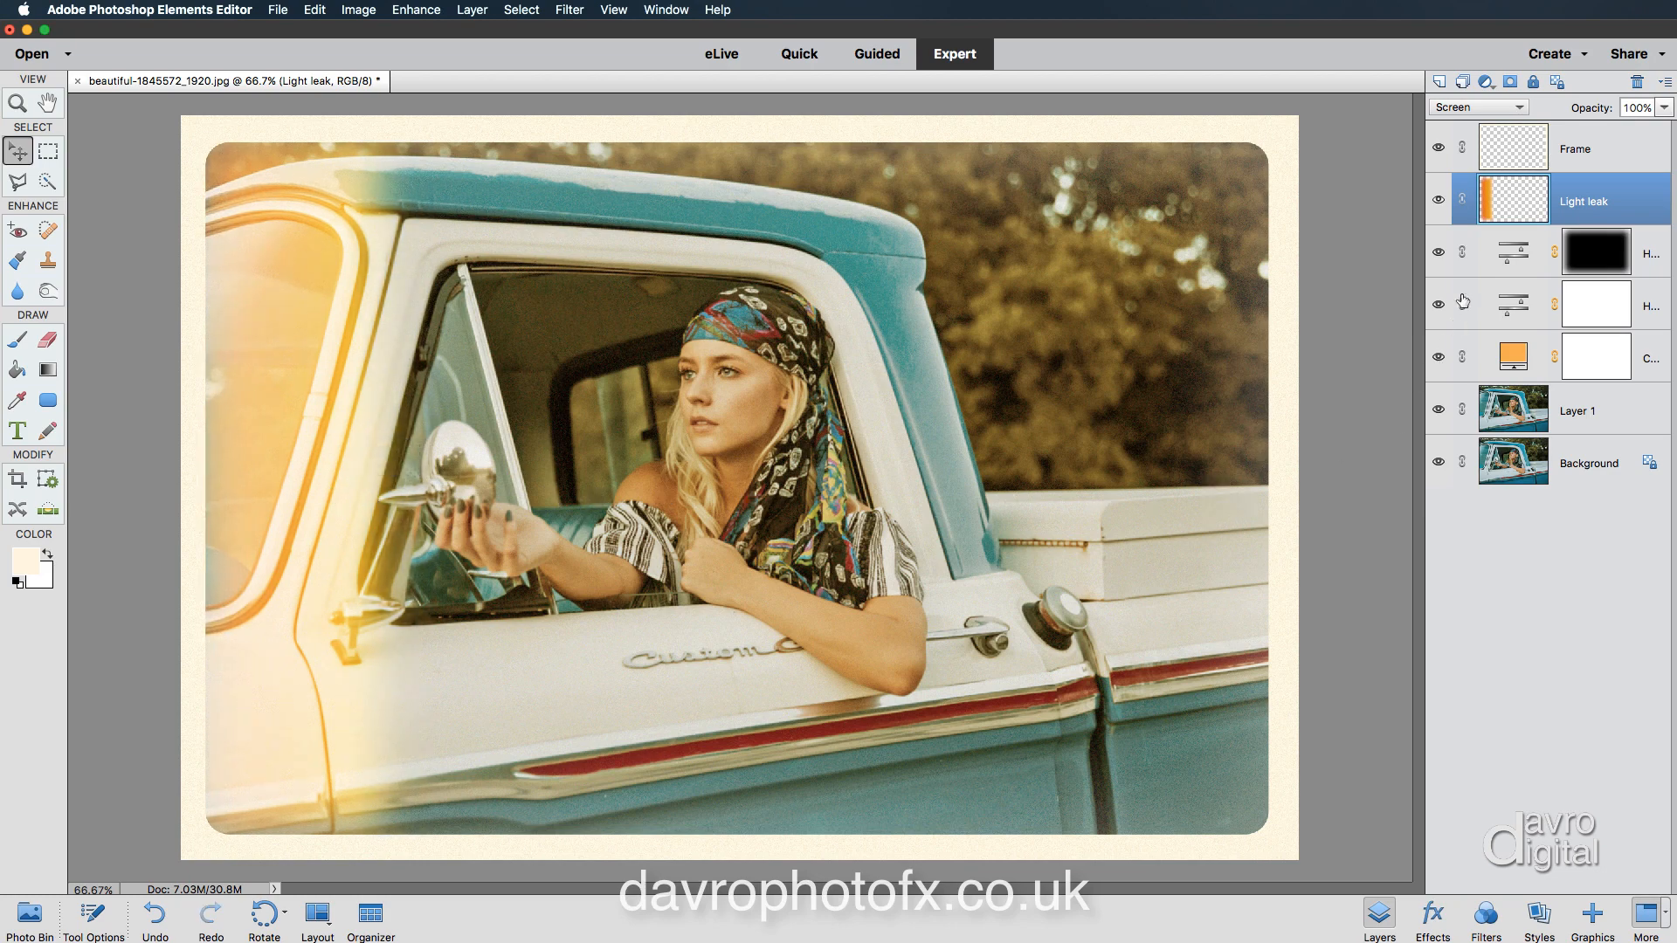
# Set Lightness to +42 in the masked Hue/Saturation adjustment layer that fades the photo's edges
pyautogui.doubleClick(1504, 257)
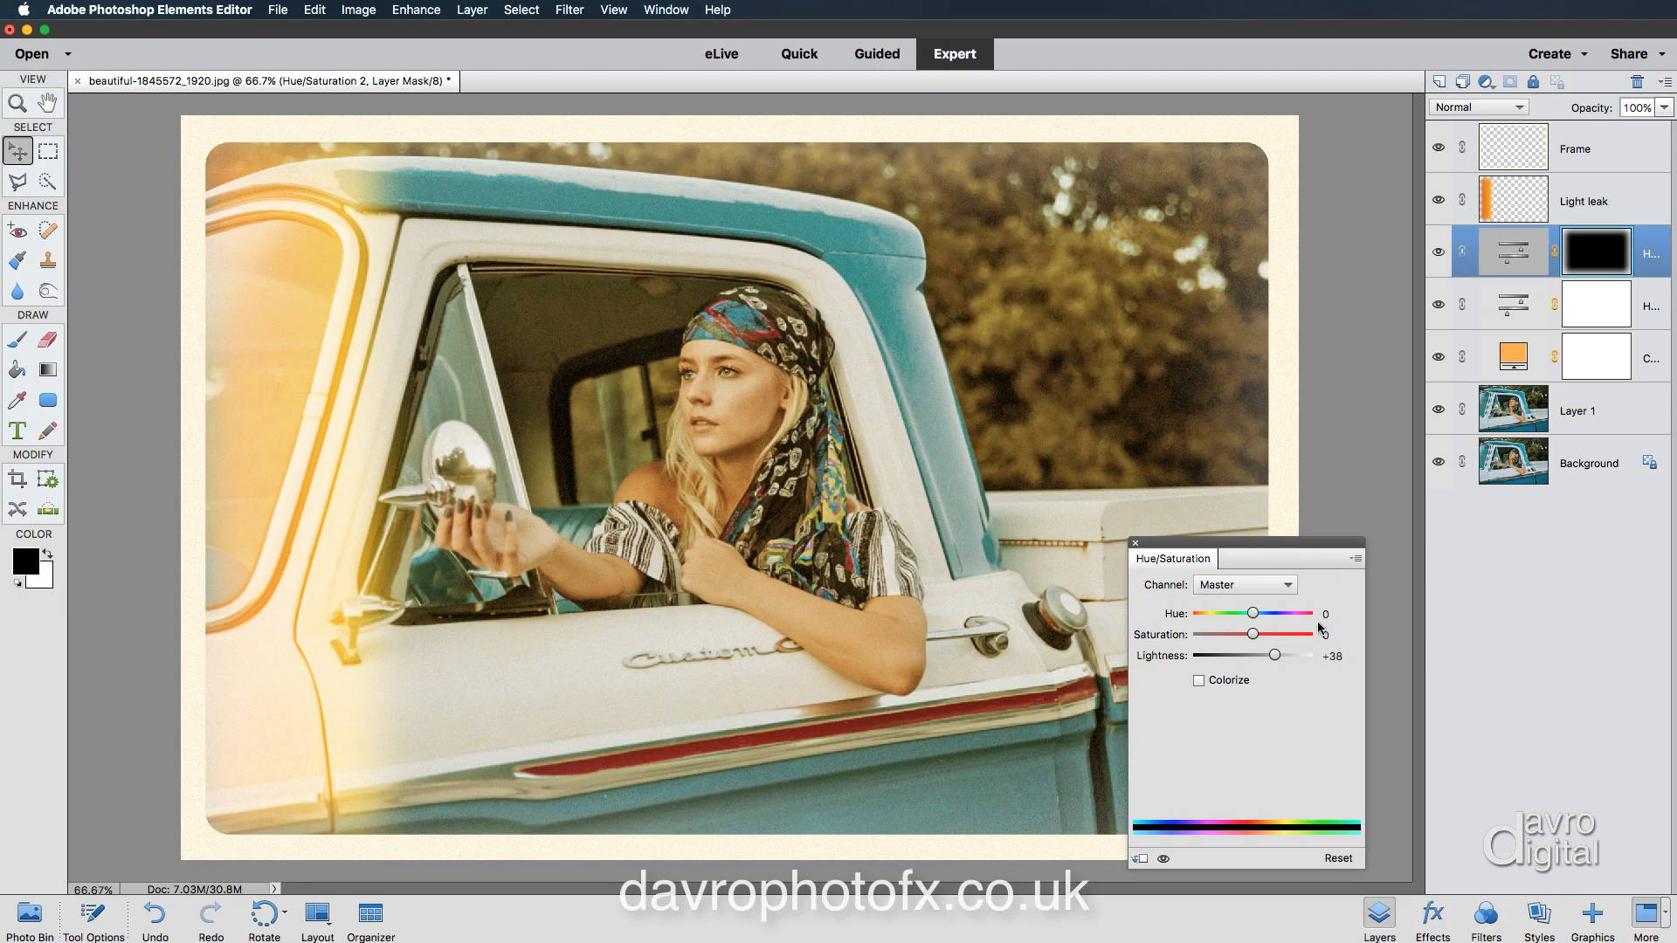
pyautogui.moveTo(1274, 655)
pyautogui.mouseDown()
pyautogui.moveTo(1225, 657)
pyautogui.moveTo(1278, 668)
pyautogui.mouseUp()
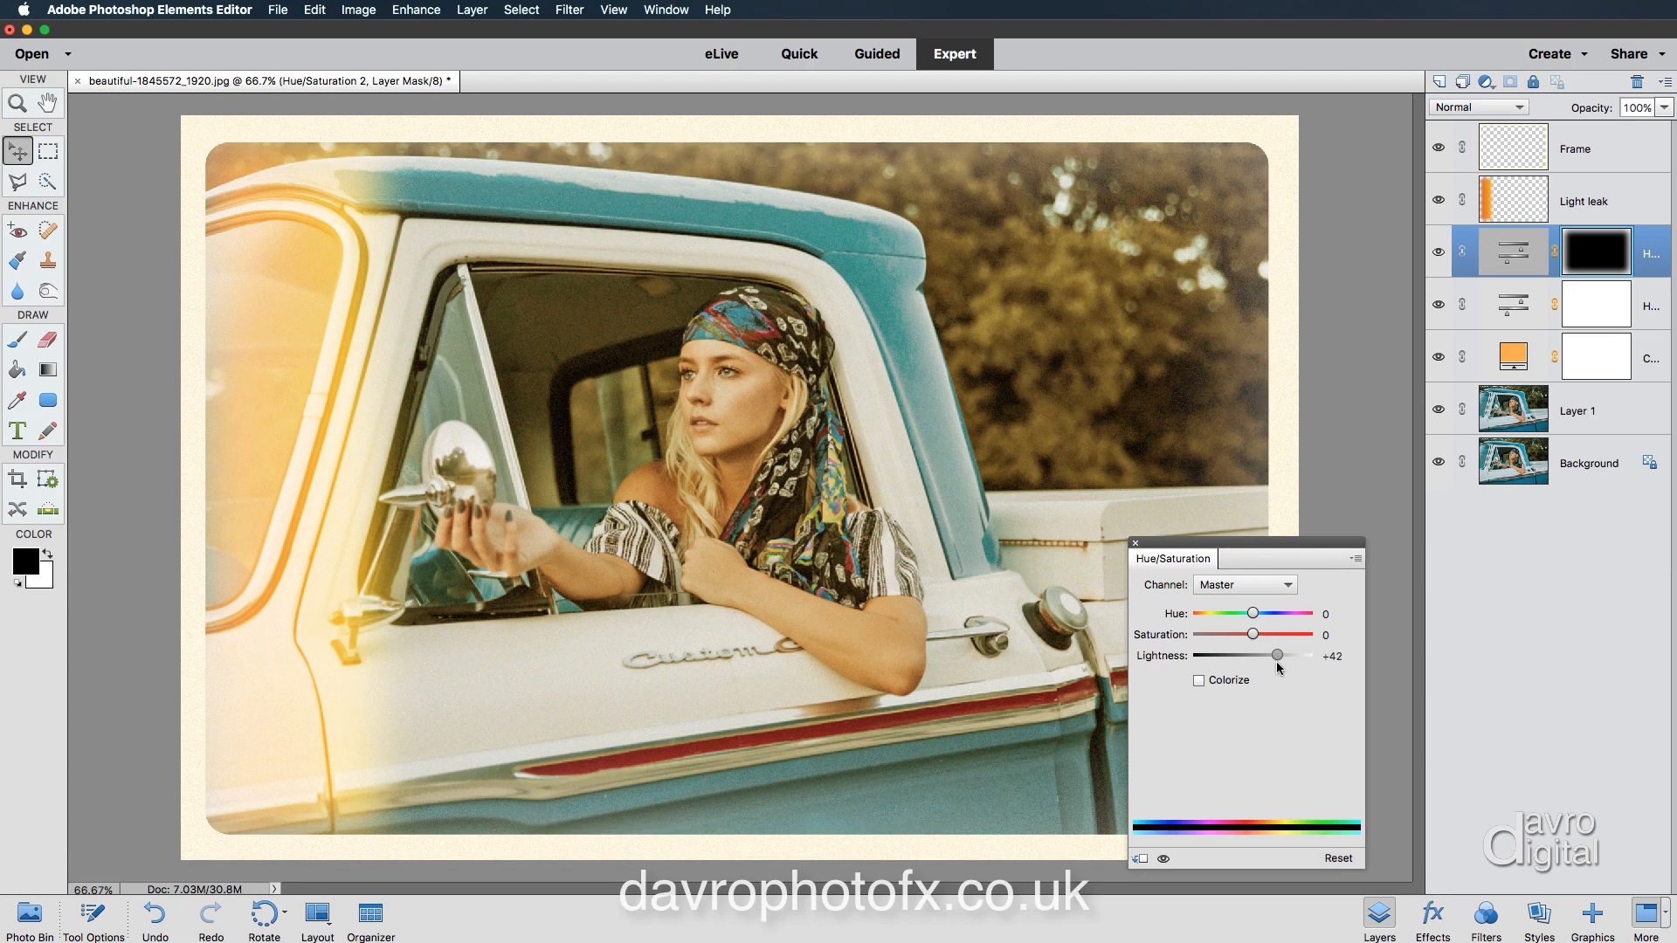
pyautogui.click(1135, 542)
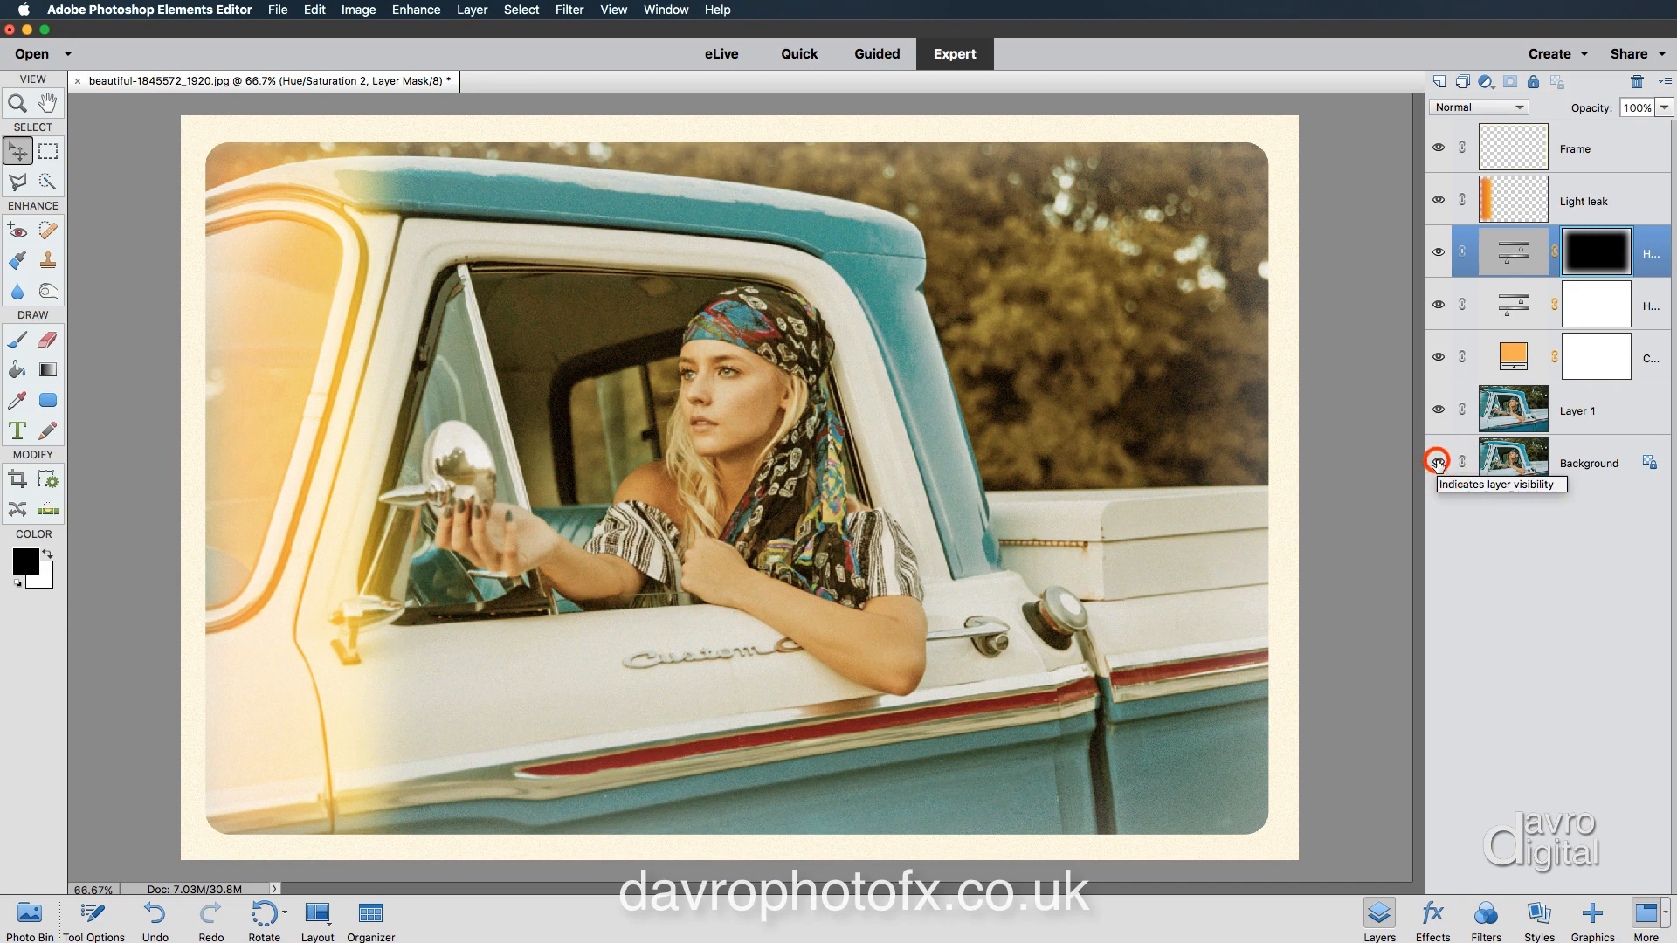
# Review the edit by showing only the Background layer and restoring the other layers one by one from Layer 1 up to Frame
pyautogui.keyDown('alt'); pyautogui.click(1437, 462); pyautogui.keyUp('alt')
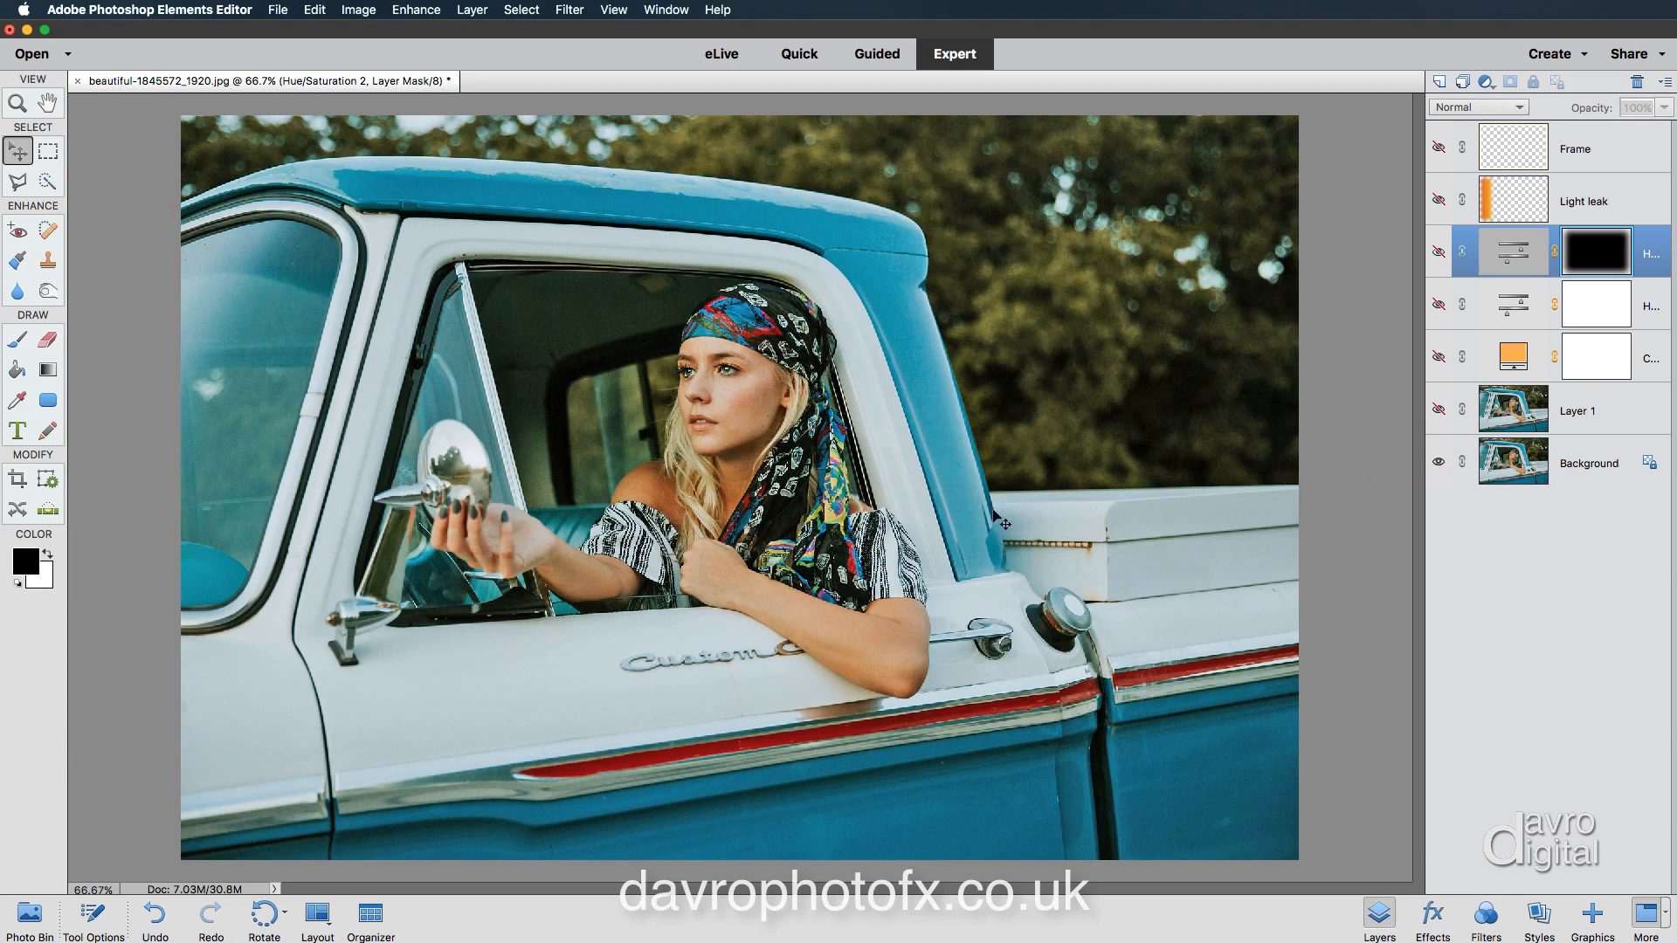
pyautogui.click(1437, 411)
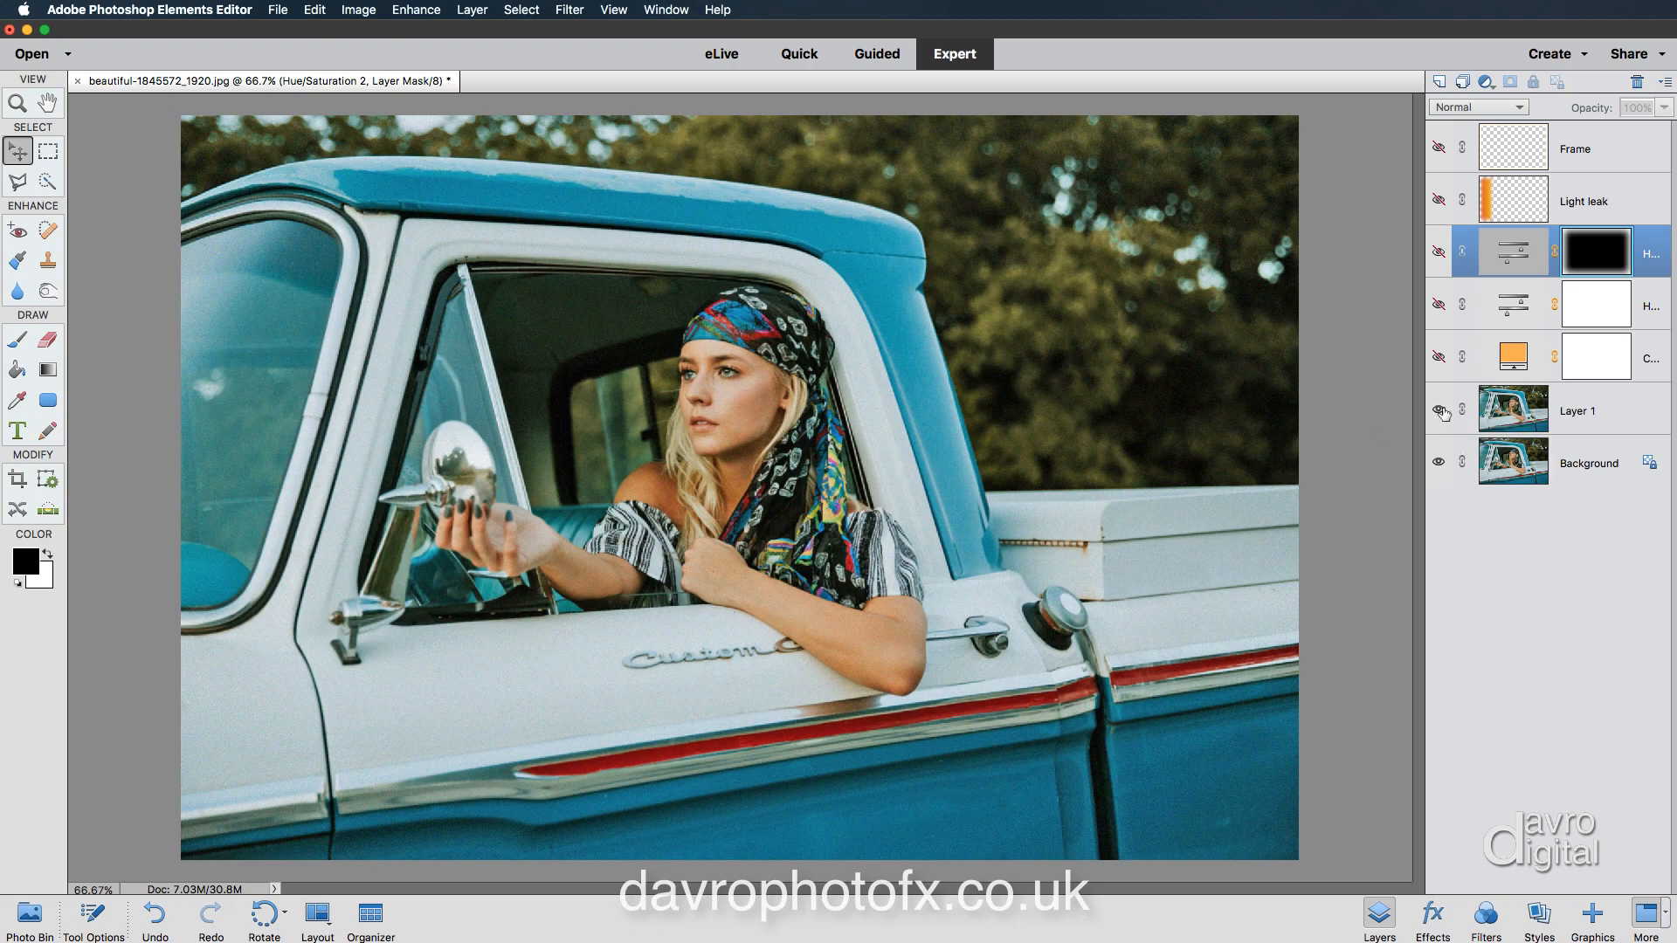
pyautogui.click(1437, 358)
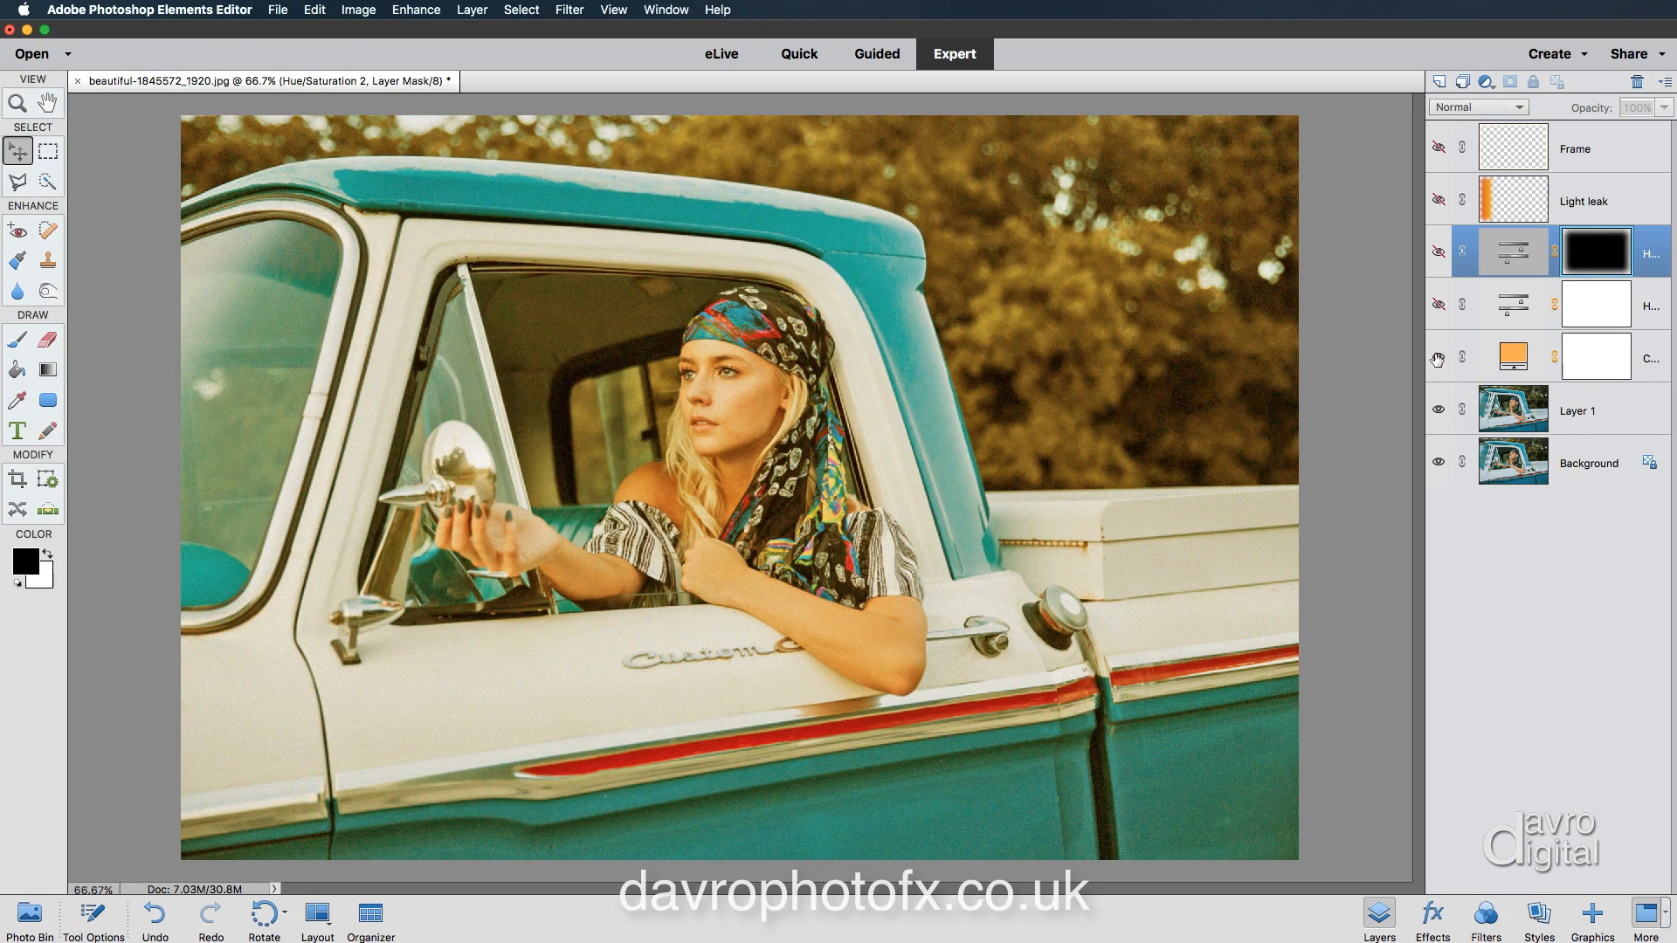
pyautogui.click(1438, 306)
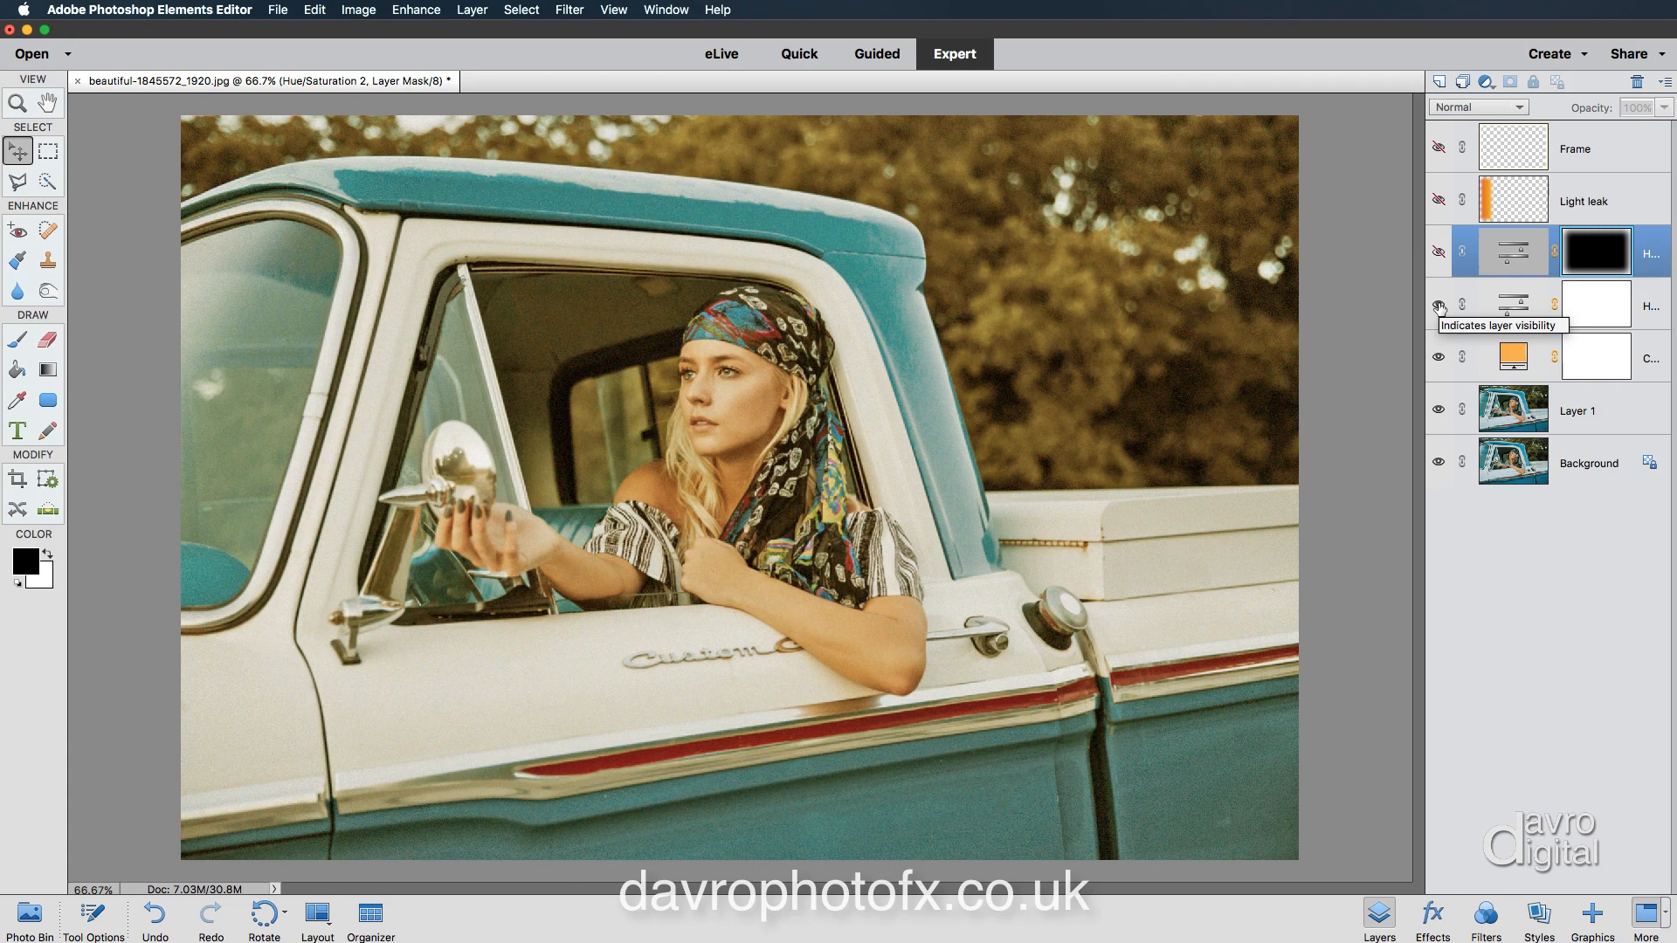
pyautogui.click(1439, 252)
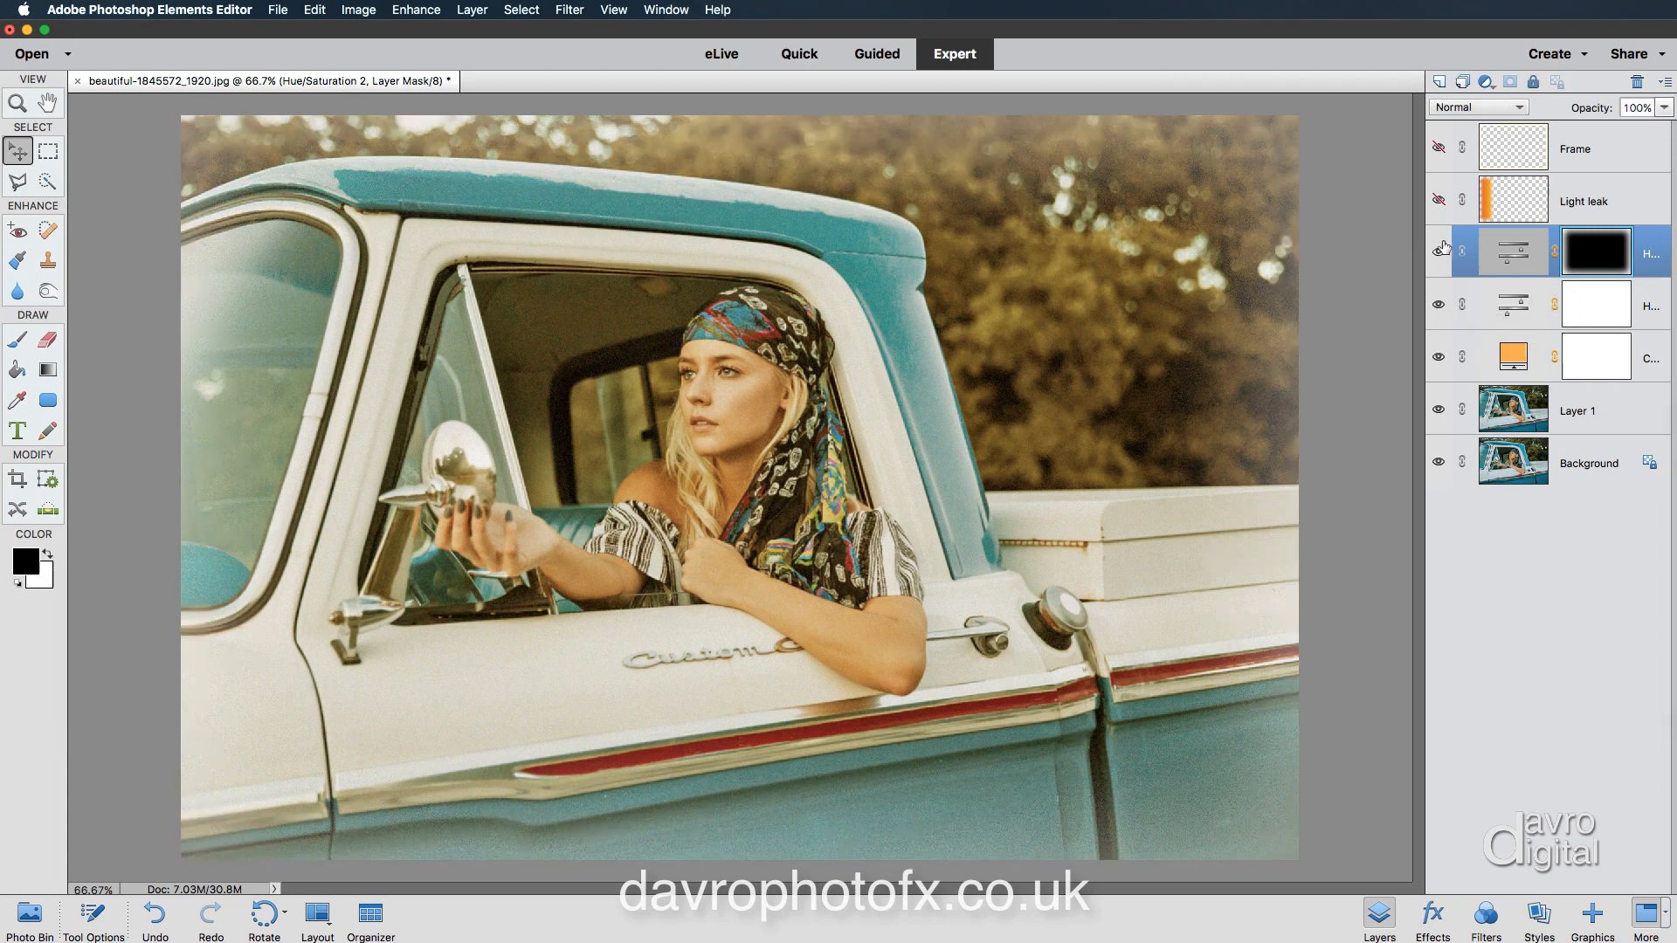
pyautogui.click(1439, 201)
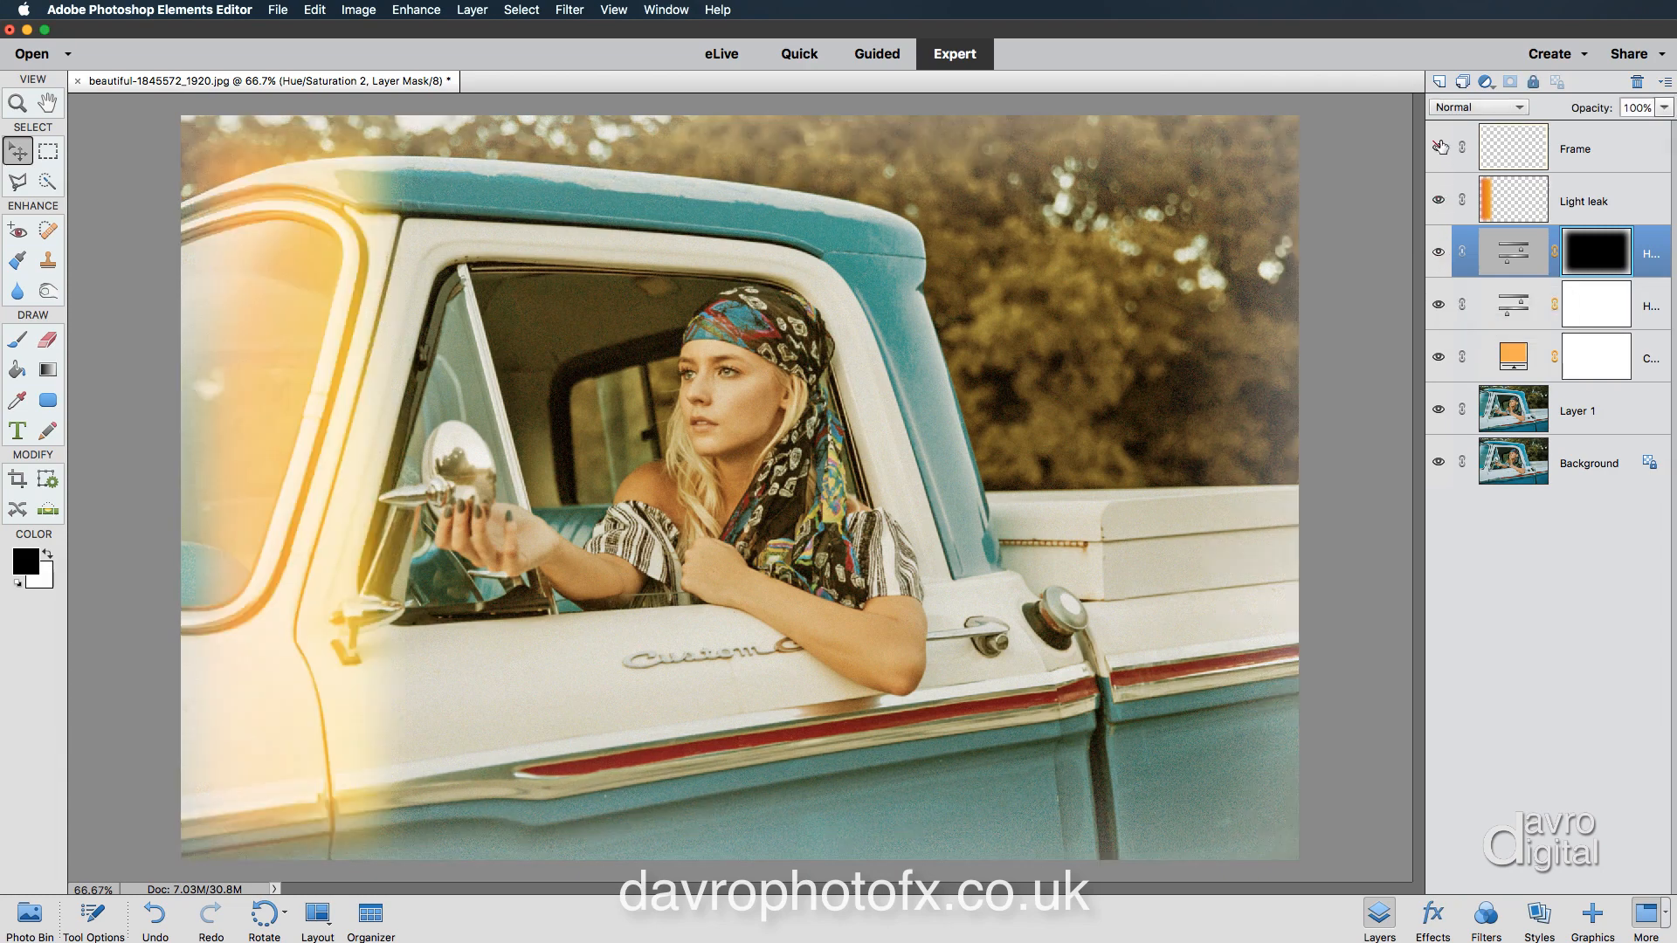
pyautogui.click(1440, 145)
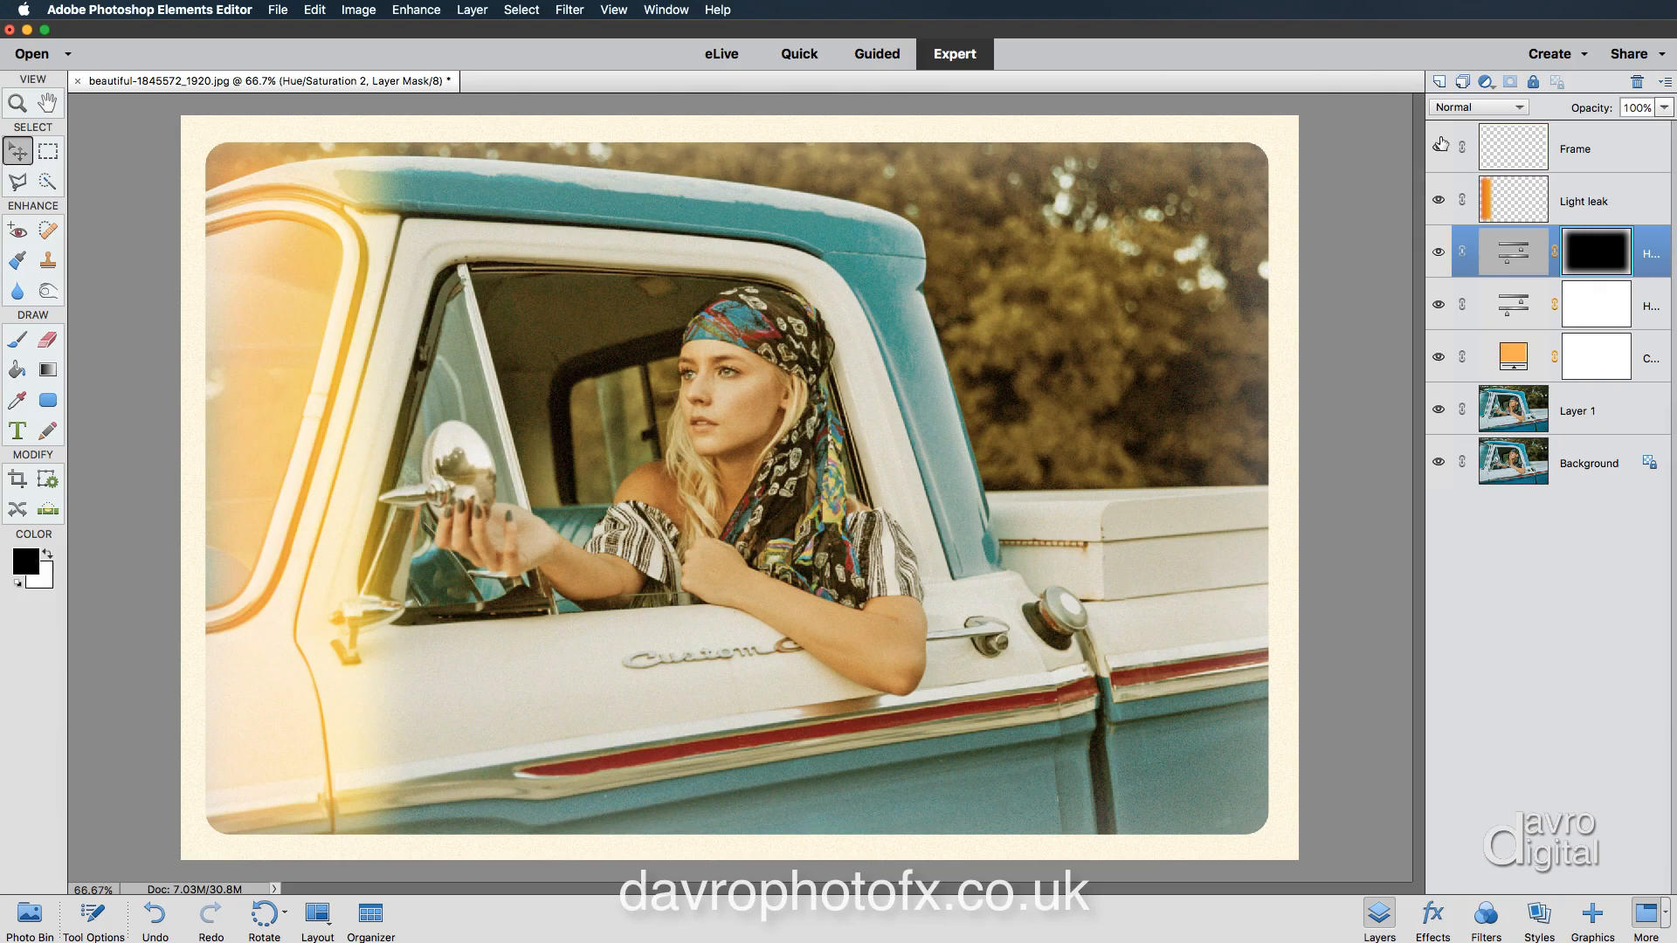
# Display the photo fitted to the screen on a black canvas surround with the tool and layer panels hidden
pyautogui.rightClick(1348, 265)
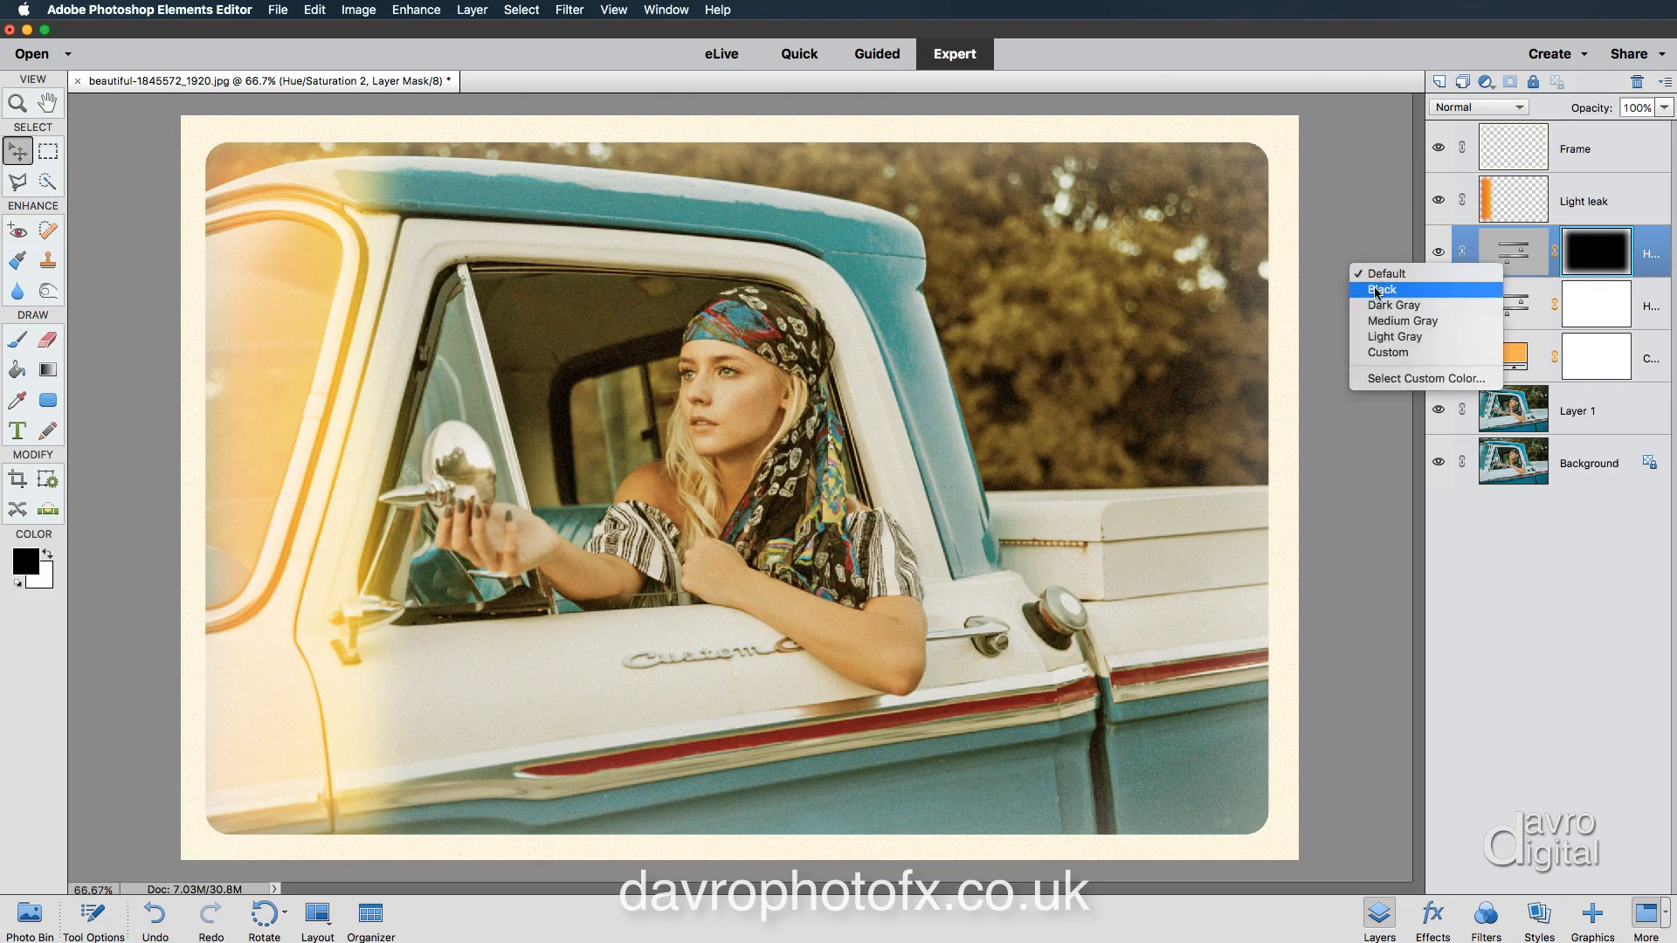
pyautogui.click(1377, 291)
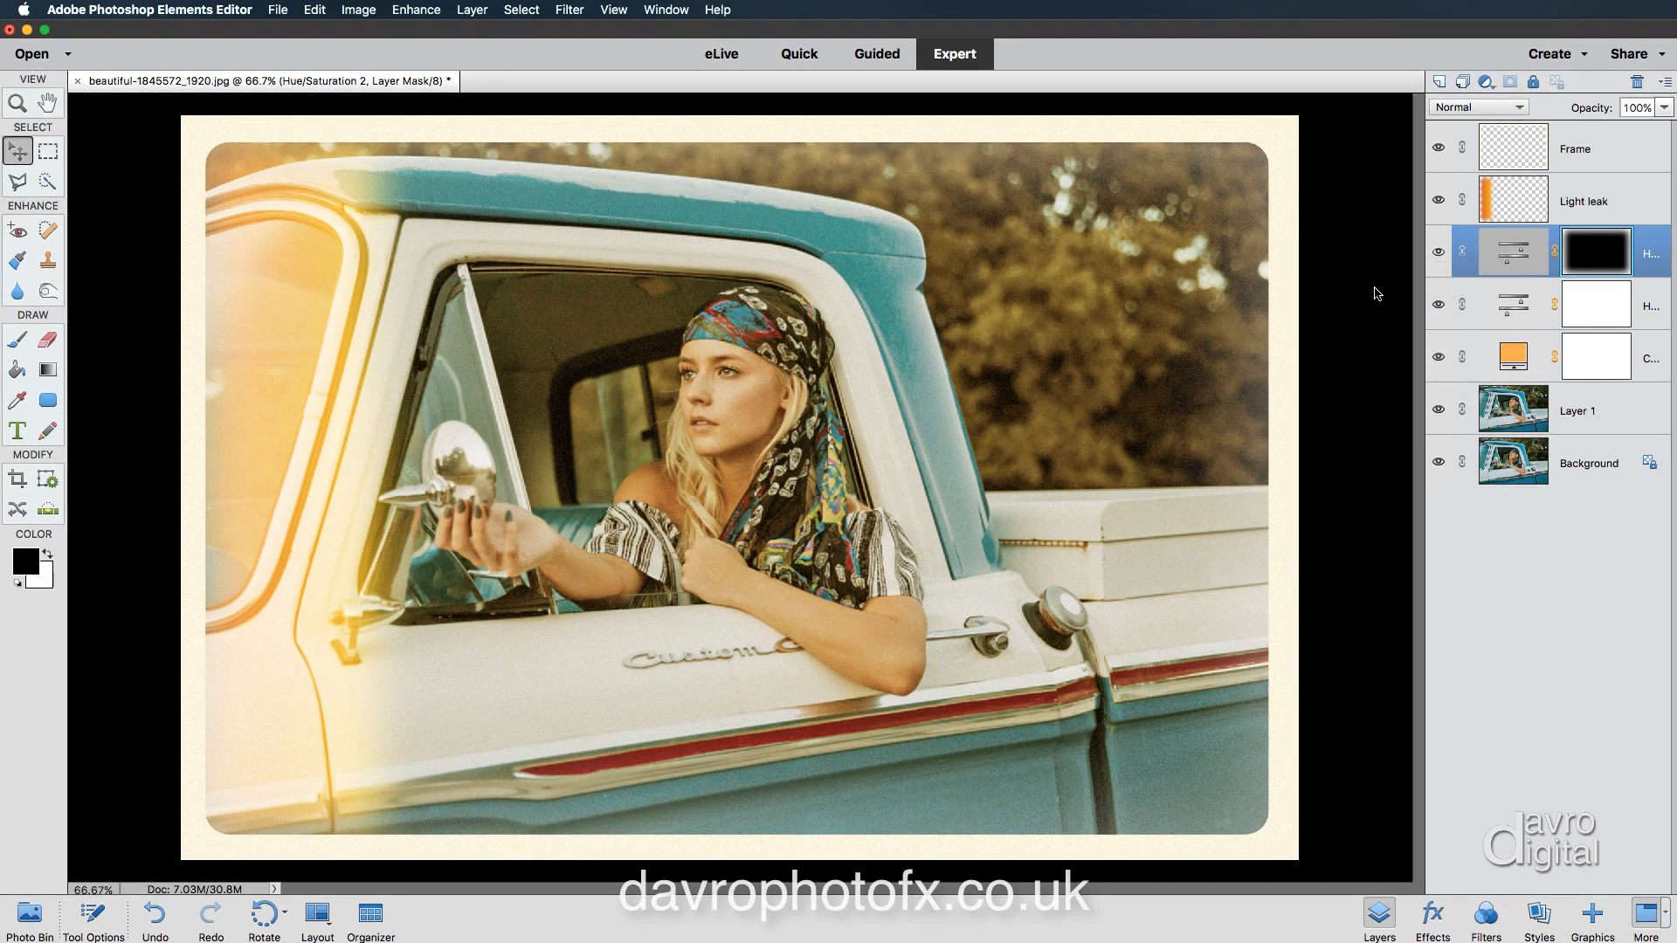
pyautogui.press('Tab')
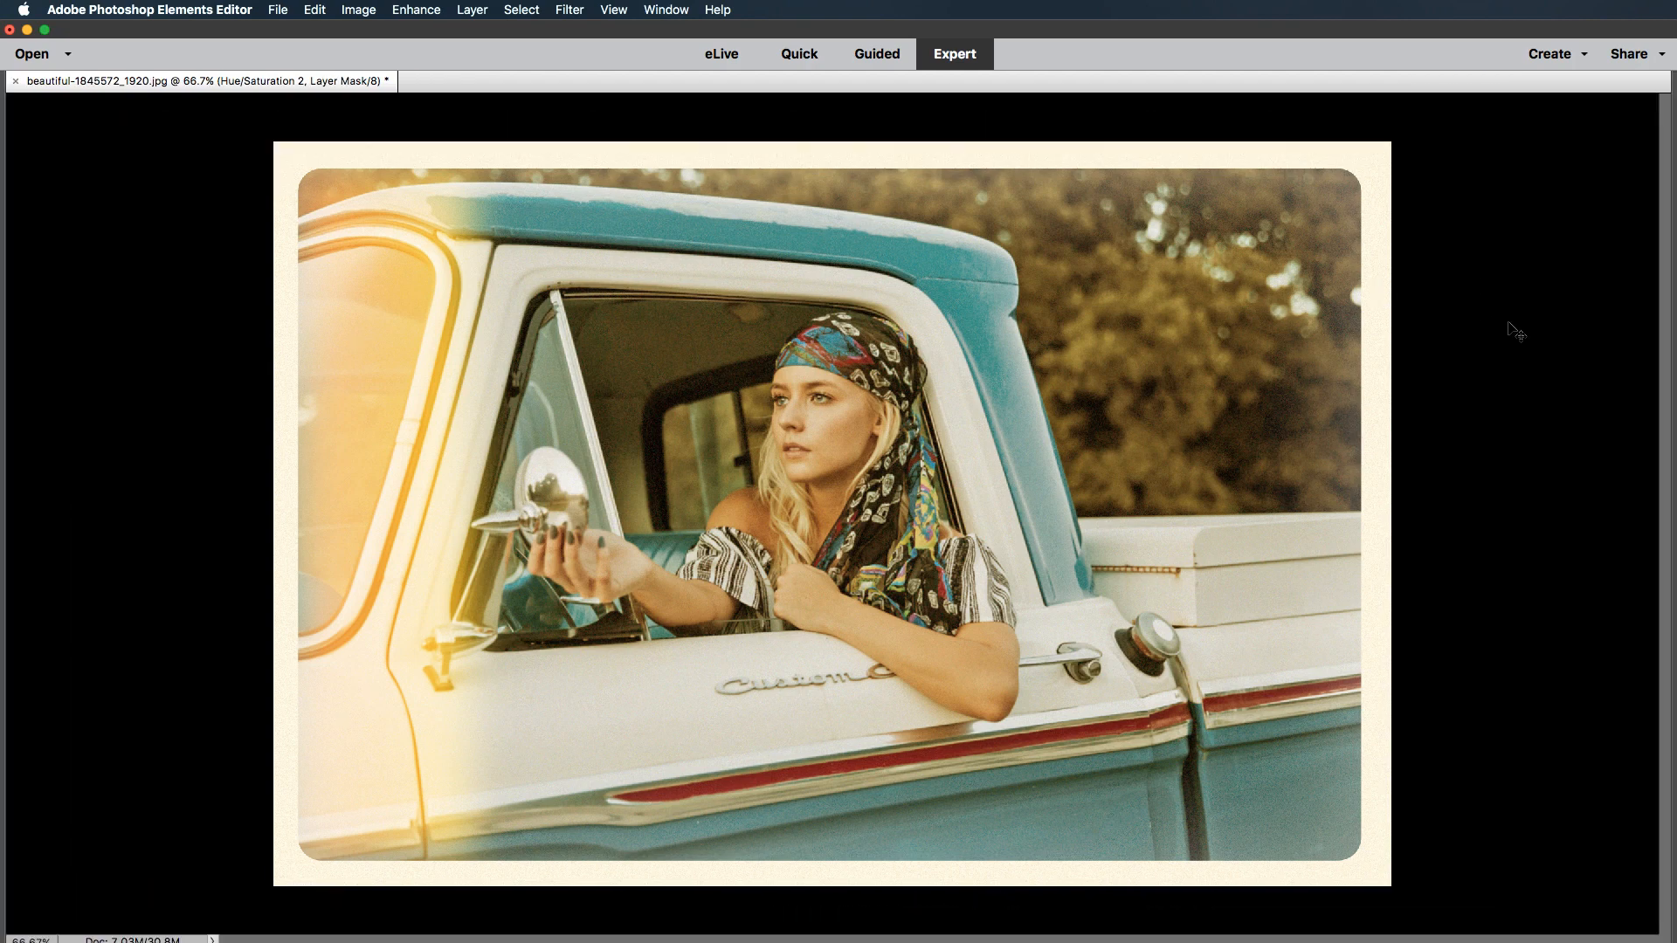
pyautogui.press('super+0')
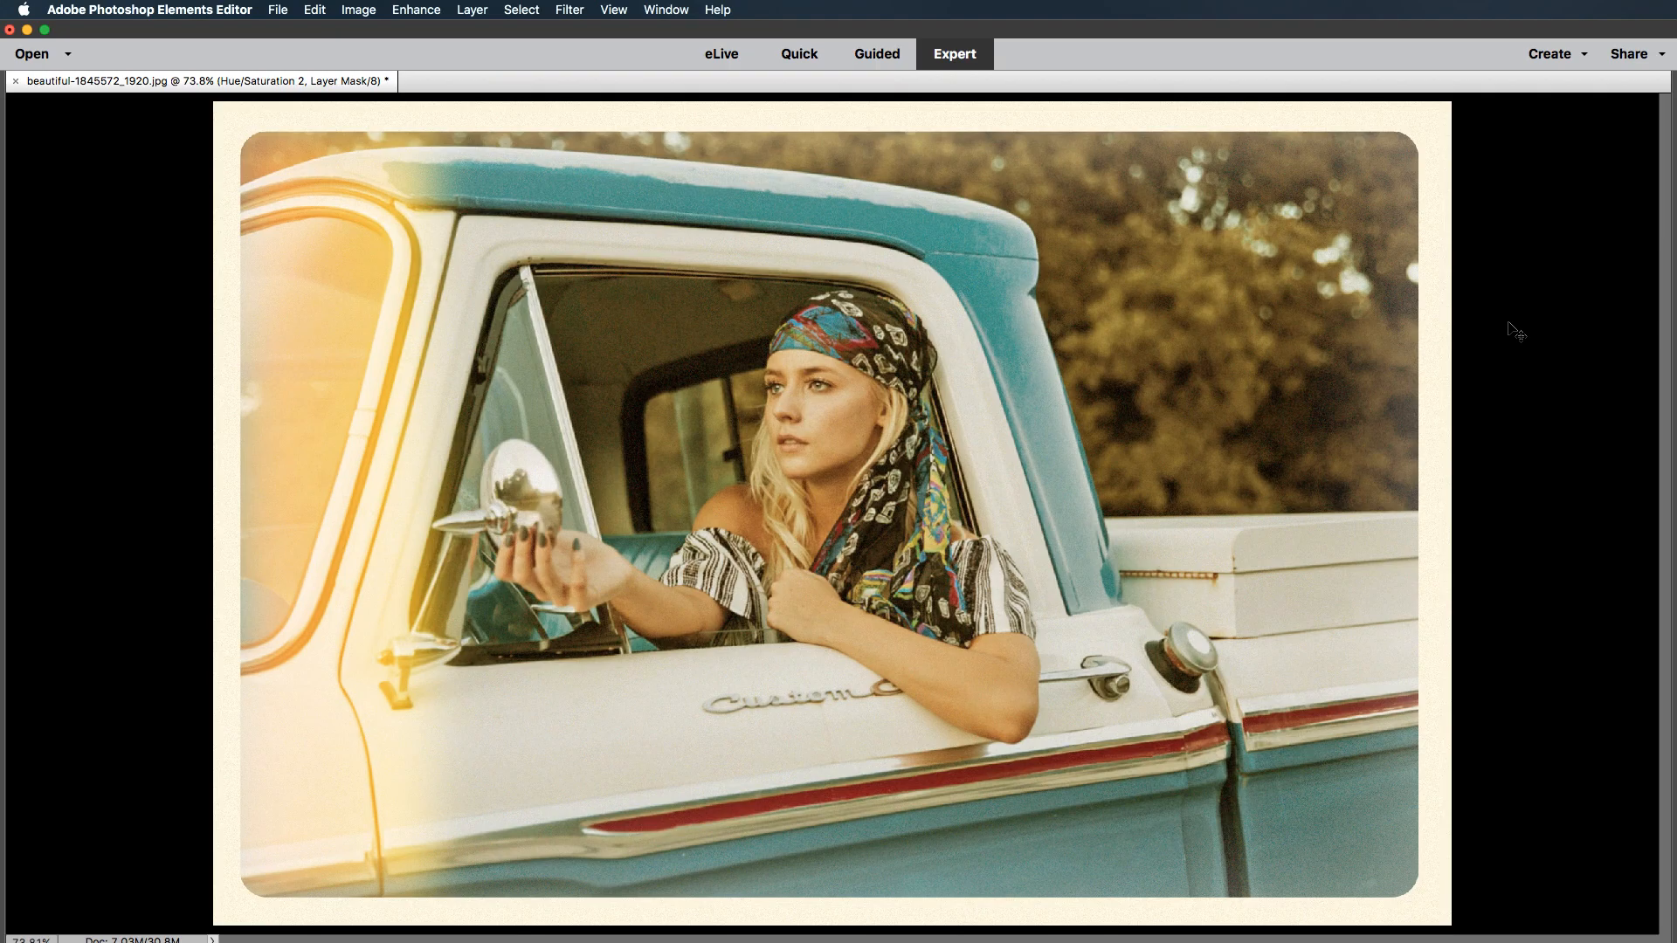